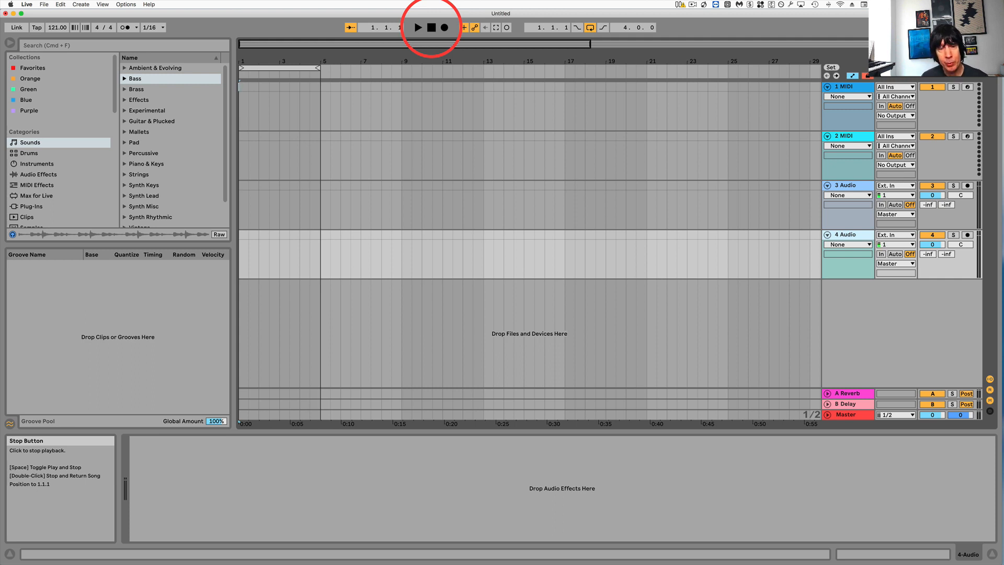
# Show the Session View and return to the Arrangement View.
pyautogui.press('Tab')
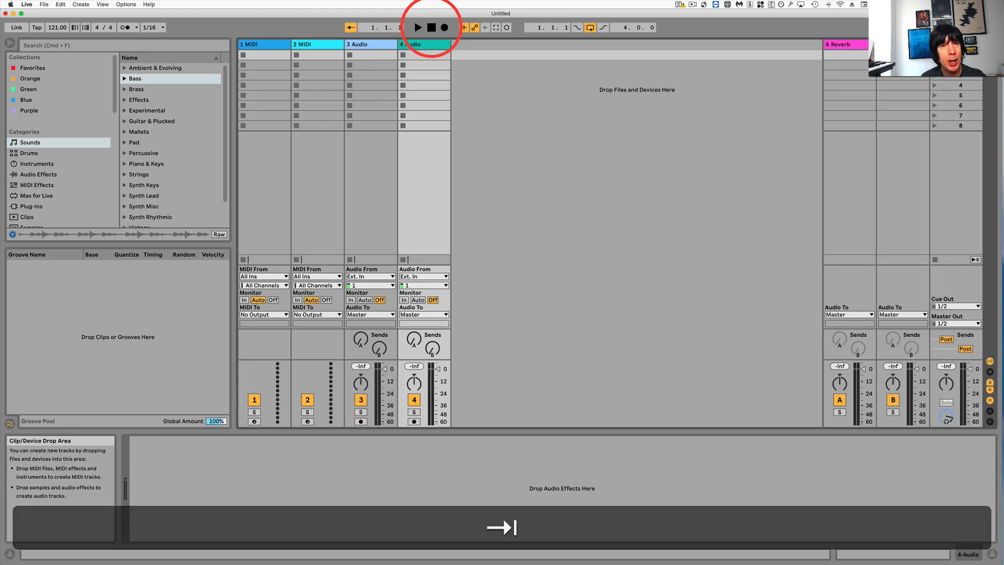
pyautogui.press('Tab')
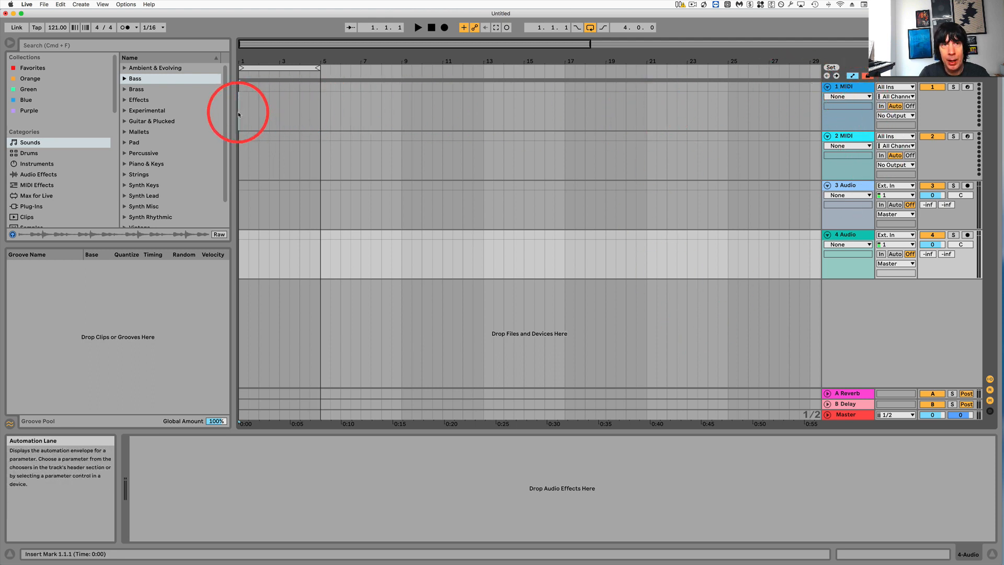
# Highlight the first MIDI track's timeline from bar 1 to 30, and select the MIDI and audio tracks in turn, ending on track 1.
pyautogui.moveTo(239, 114); pyautogui.dragTo(554, 113)
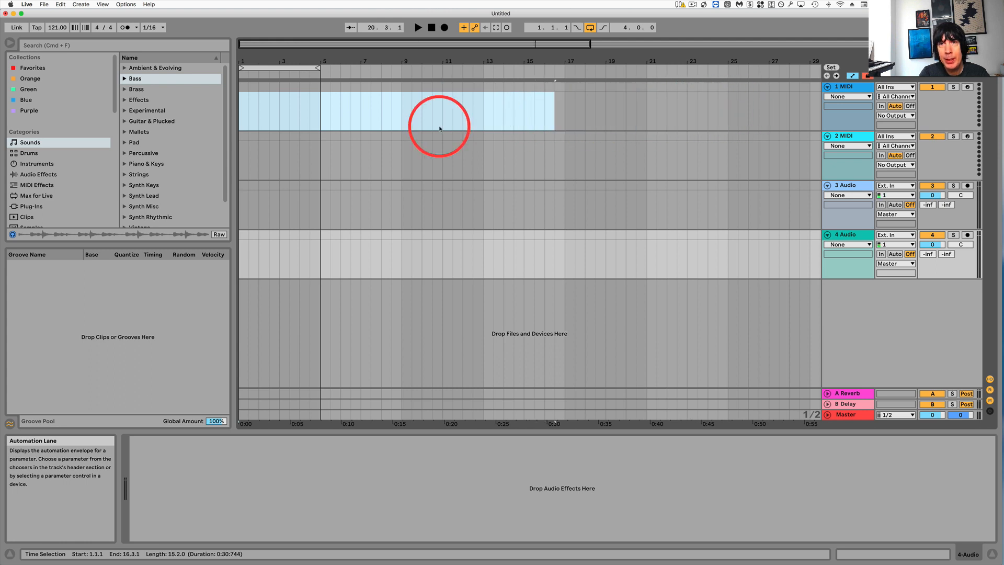
pyautogui.moveTo(439, 128); pyautogui.dragTo(819, 107)
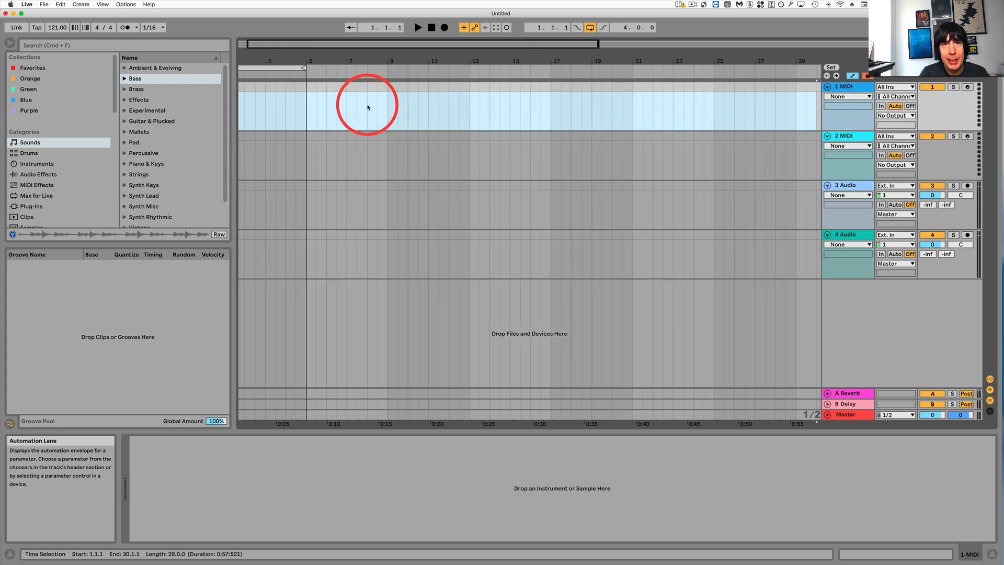
pyautogui.hscroll(-1, 251, 108)
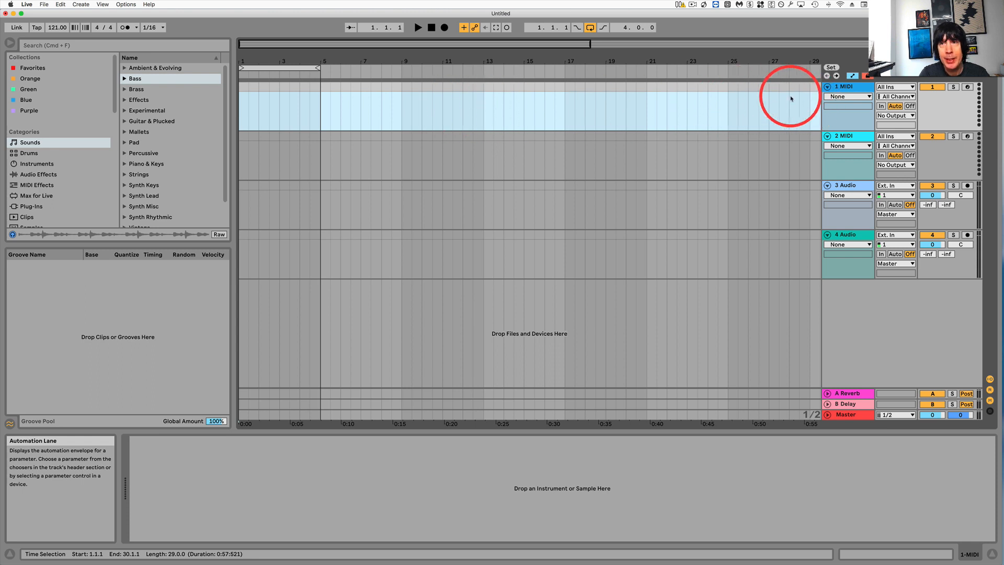
pyautogui.click(843, 87)
pyautogui.click(852, 136)
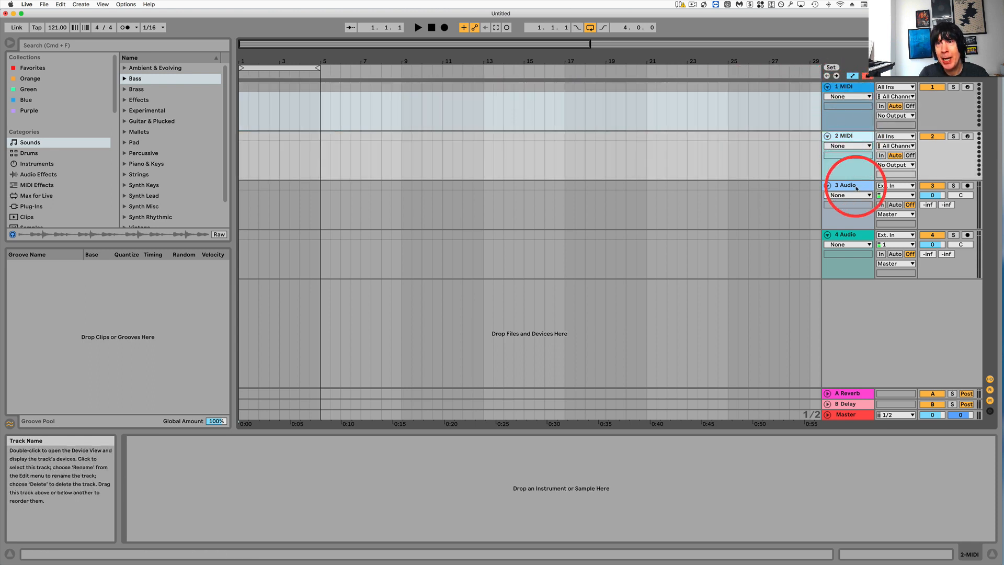
pyautogui.click(856, 189)
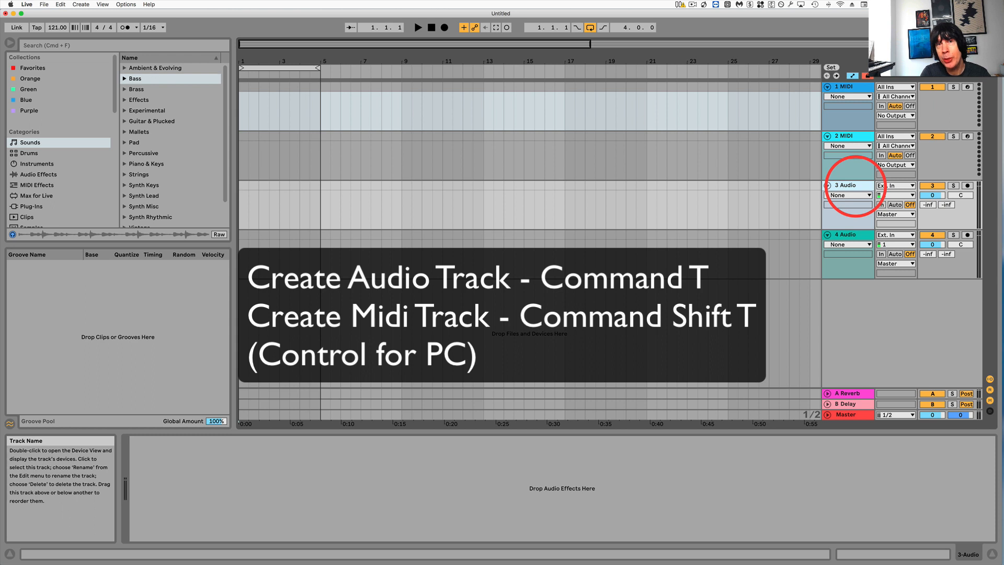
pyautogui.click(848, 86)
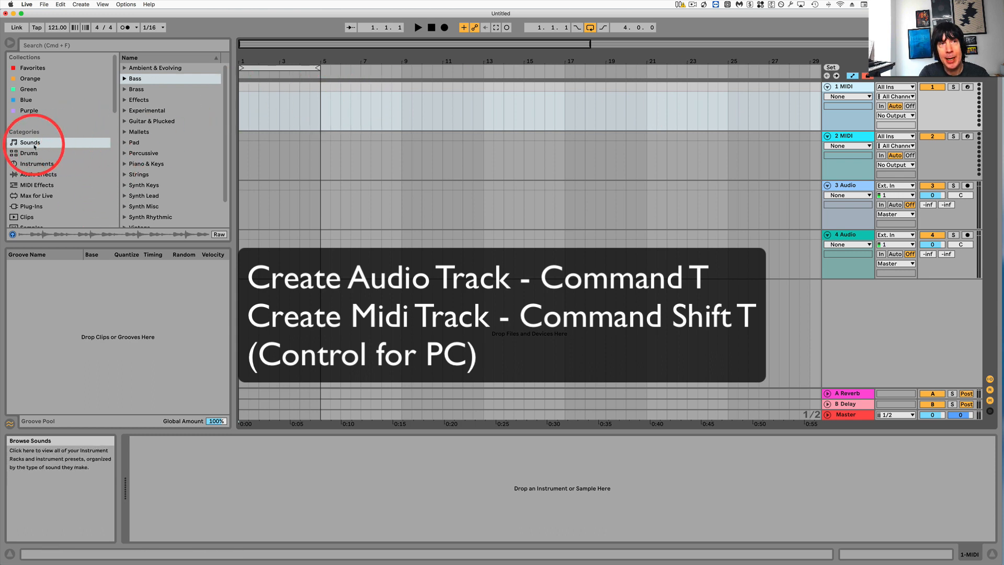
# Browse the built-in instruments and load Operator onto the first MIDI track.
pyautogui.scroll(-1, 52, 161)
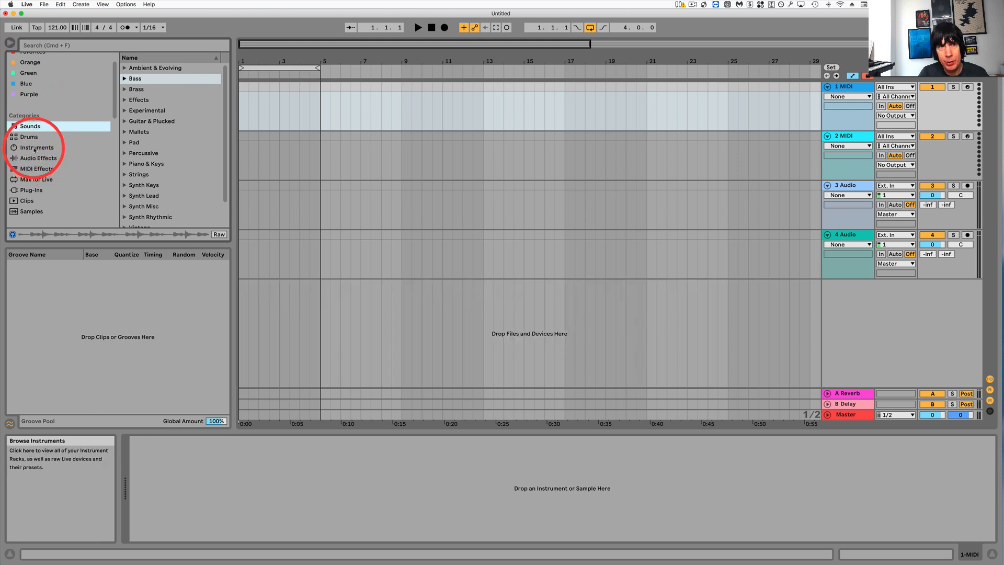
pyautogui.click(34, 148)
pyautogui.click(125, 89)
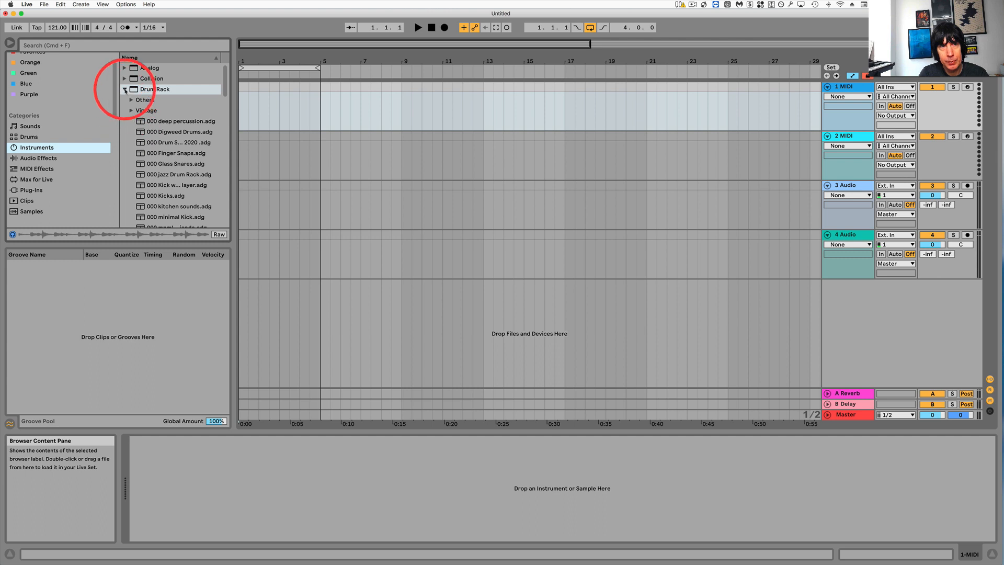
pyautogui.click(125, 89)
pyautogui.click(147, 102)
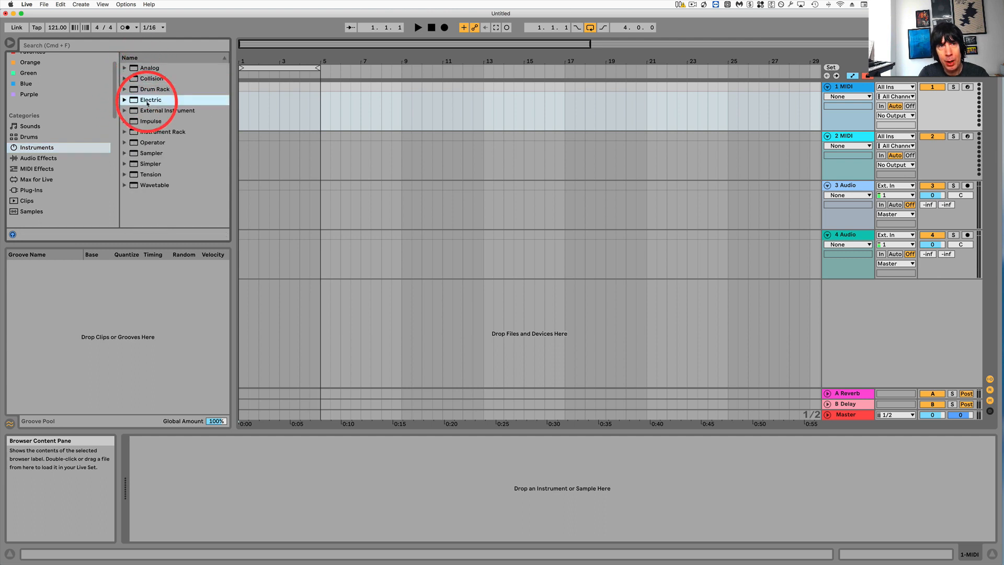
pyautogui.click(147, 122)
pyautogui.click(146, 136)
pyautogui.click(147, 156)
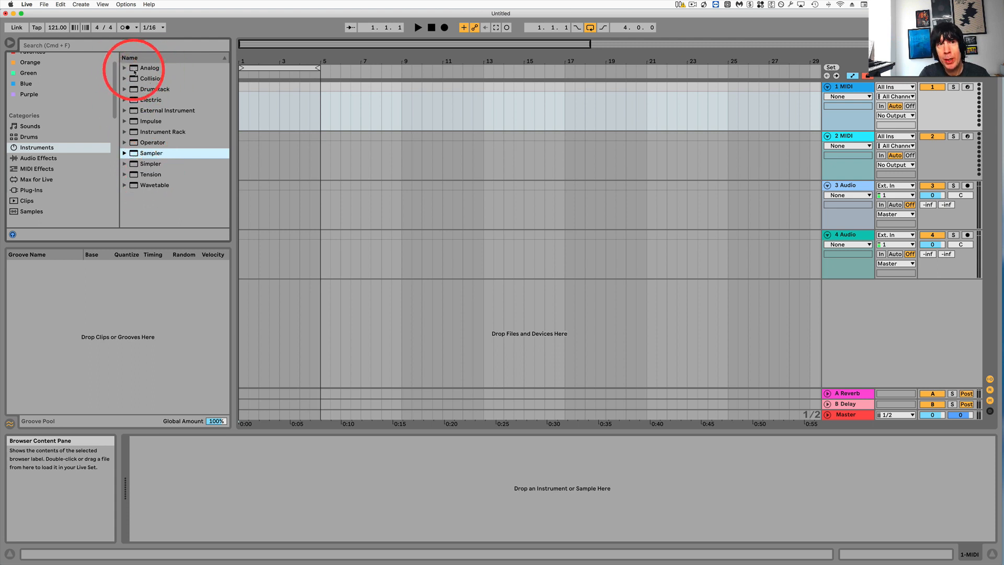
pyautogui.moveTo(134, 143)
pyautogui.mouseDown()
pyautogui.moveTo(179, 112)
pyautogui.moveTo(683, 103)
pyautogui.moveTo(275, 103)
pyautogui.mouseUp()
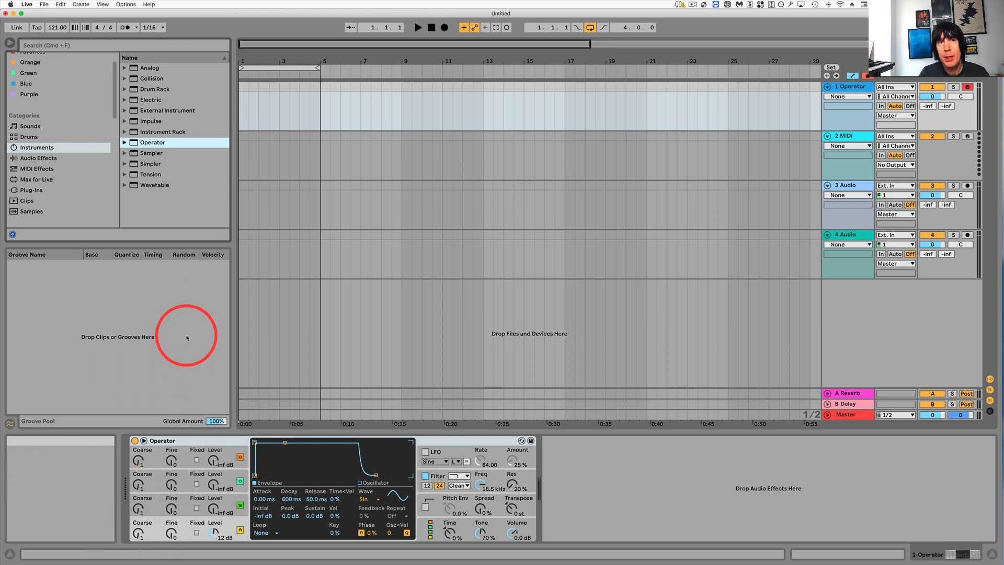
# Arm audio track 3 and record a clip about three beats long from the start of the arrangement.
pyautogui.click(855, 187)
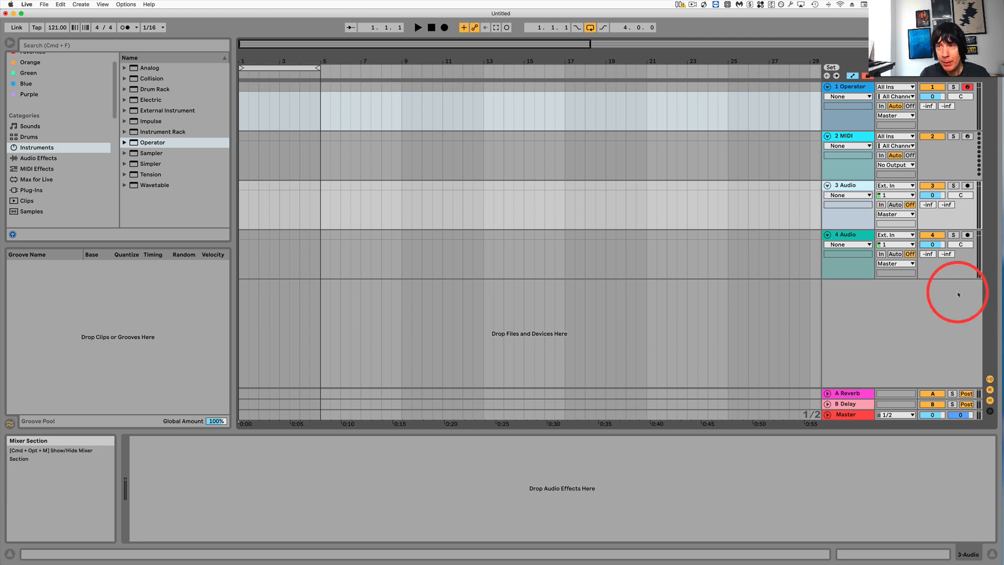
pyautogui.click(968, 185)
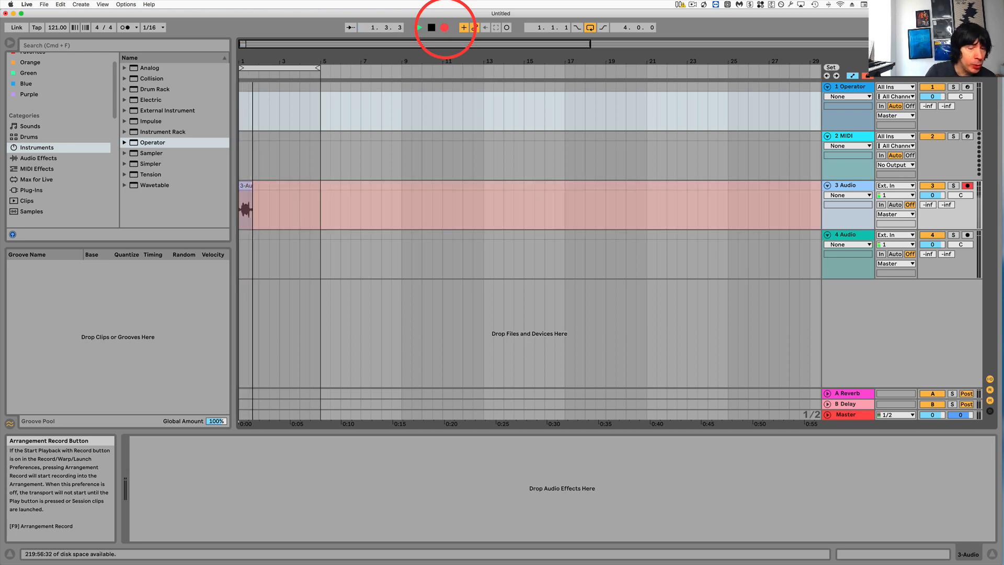
pyautogui.press('space')
# Play back the recorded clip on audio track 3 and delete it.
pyautogui.click(246, 209)
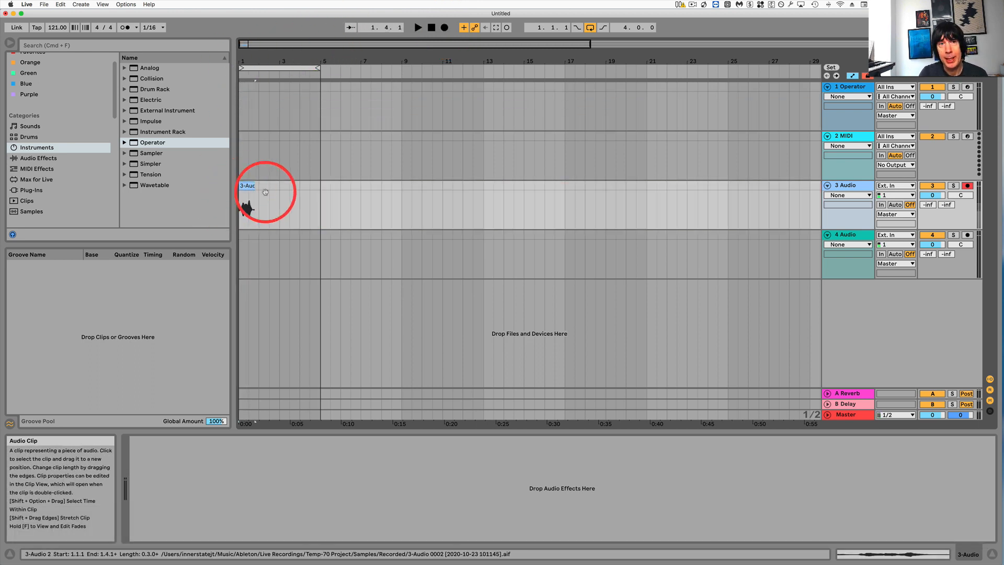
pyautogui.press('space')
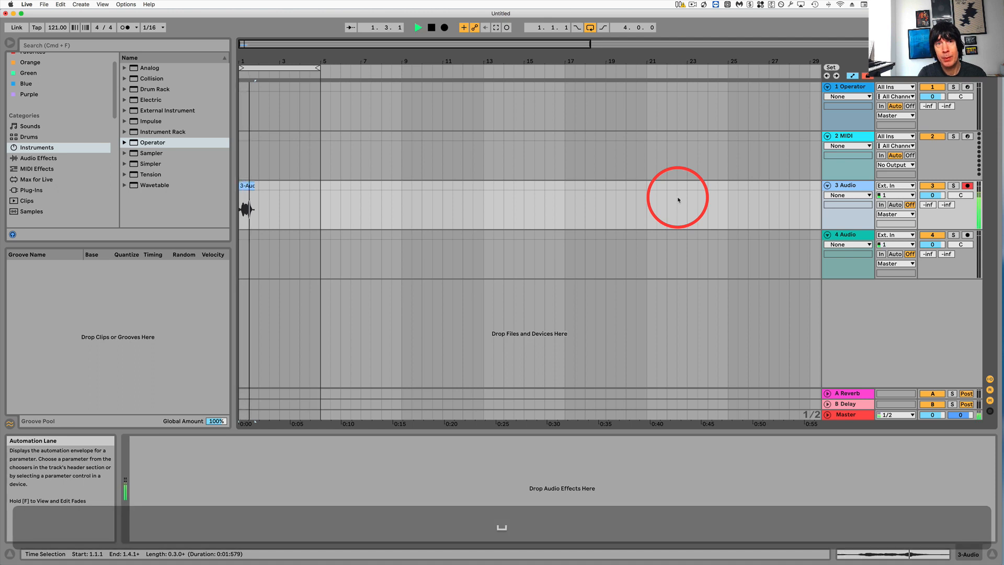
pyautogui.press('space')
pyautogui.click(245, 186)
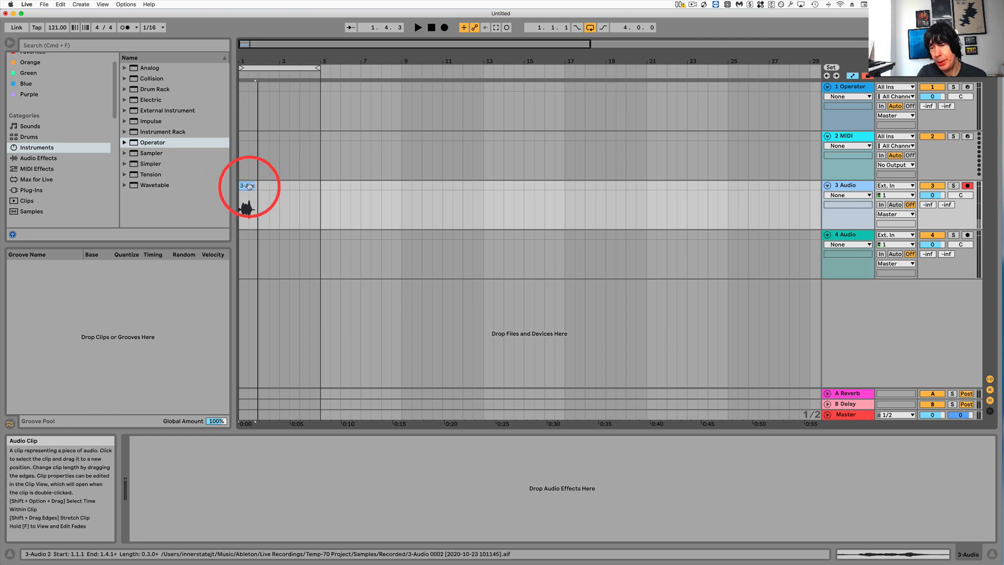
pyautogui.press('BackSpace')
# Open the samples folder among the browser's places to view its sample collections.
pyautogui.scroll(-2, 67, 182)
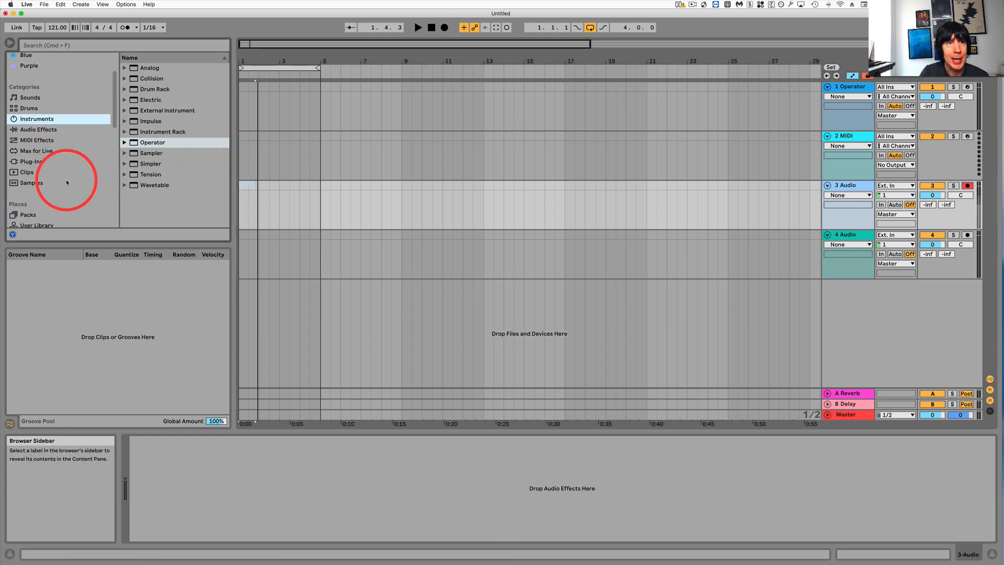
pyautogui.scroll(-6, 67, 183)
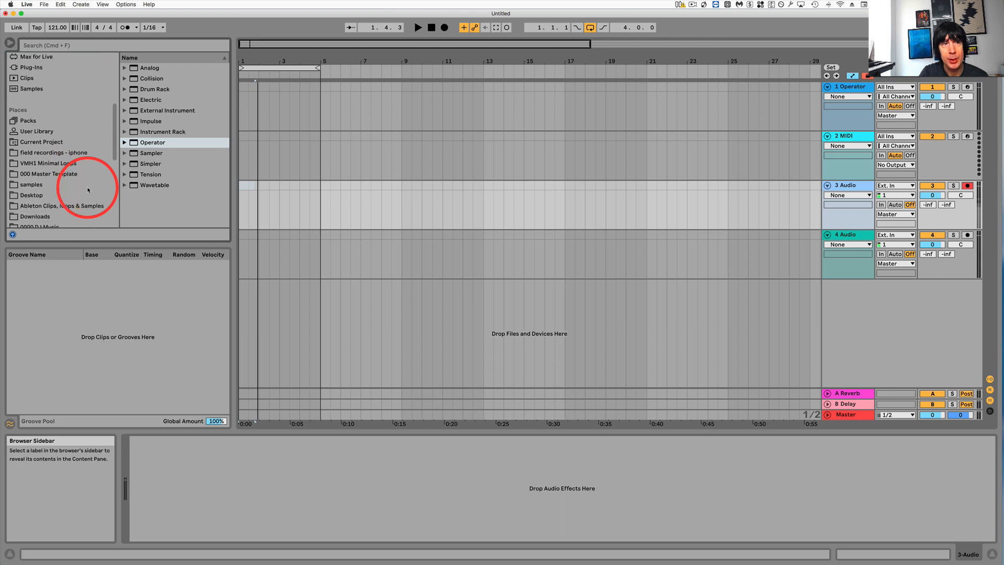
pyautogui.scroll(-3, 78, 183)
pyautogui.click(32, 145)
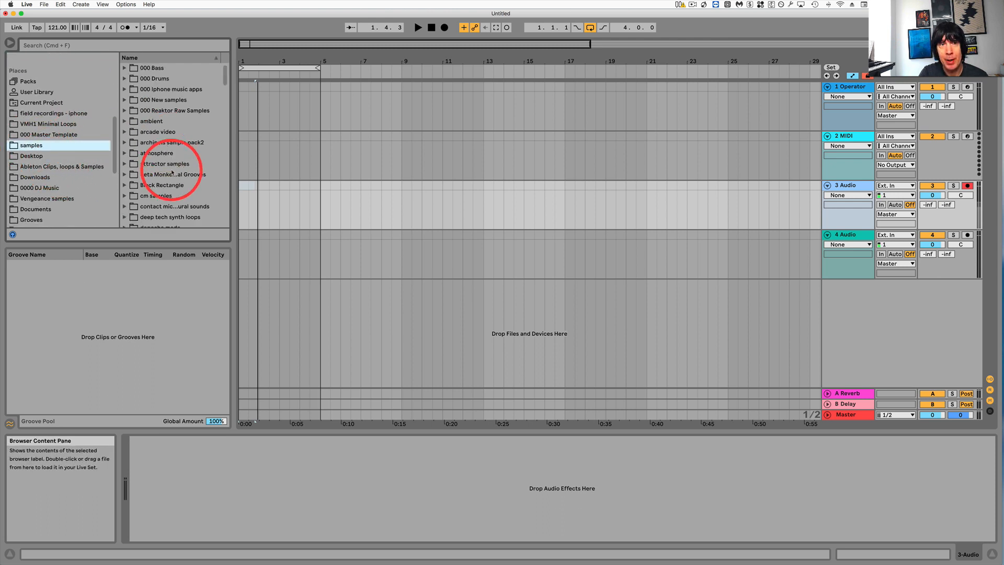
# Find Crash Real DMX 2.wav in the Samples category and place it on audio track 3 at 3.3.1.
pyautogui.scroll(6, 63, 141)
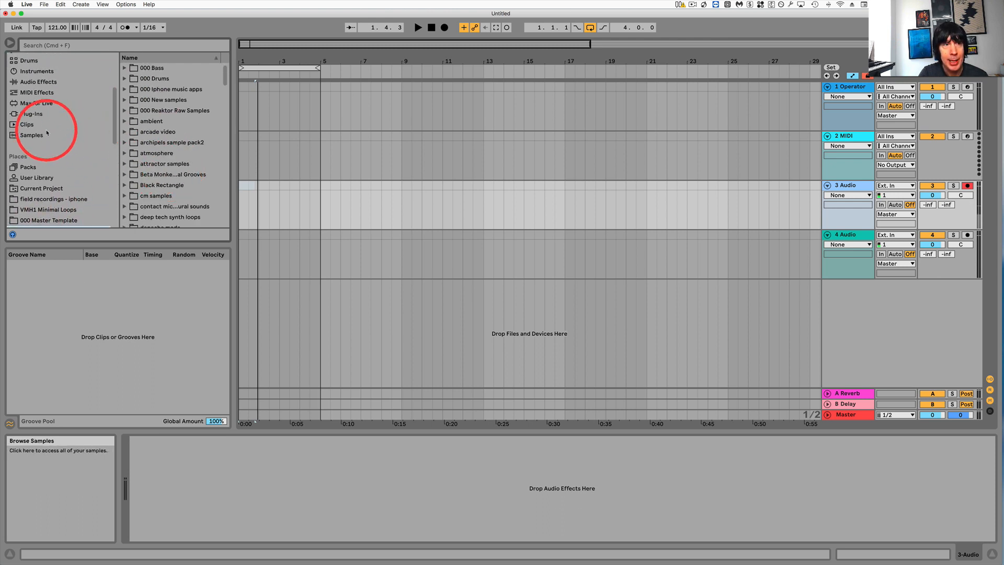
pyautogui.click(47, 134)
pyautogui.scroll(-5, 172, 145)
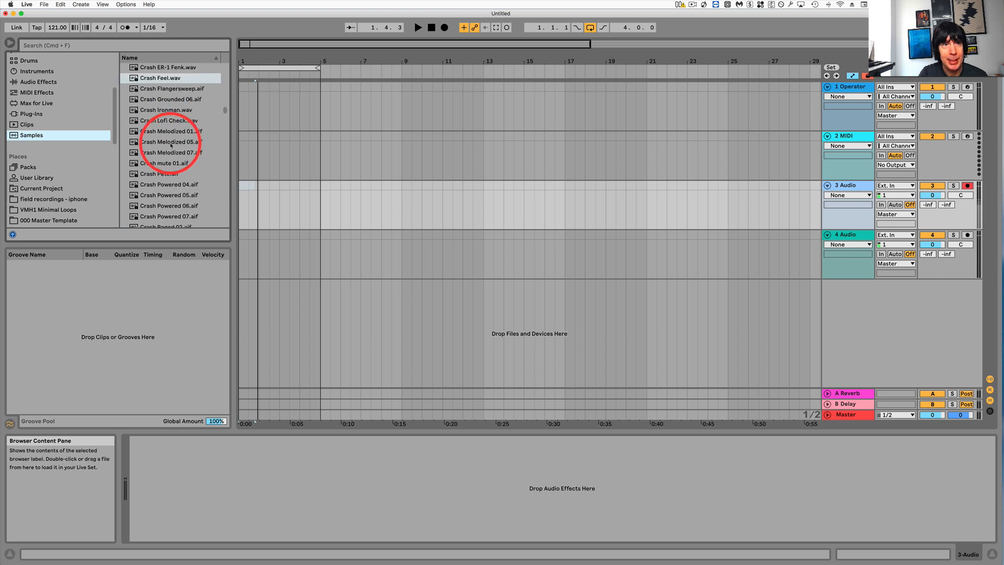
pyautogui.scroll(-4, 171, 145)
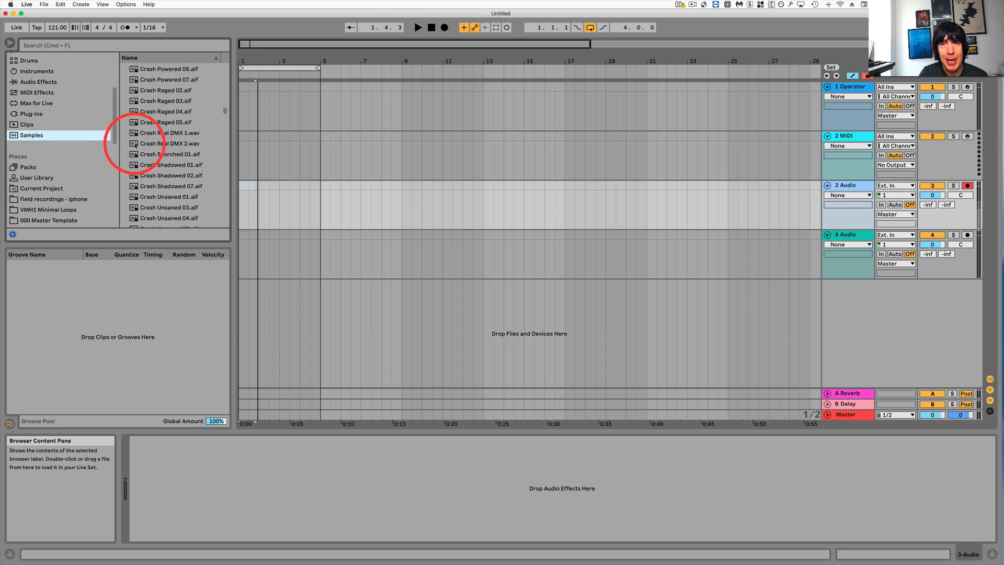
pyautogui.moveTo(135, 144); pyautogui.dragTo(290, 209)
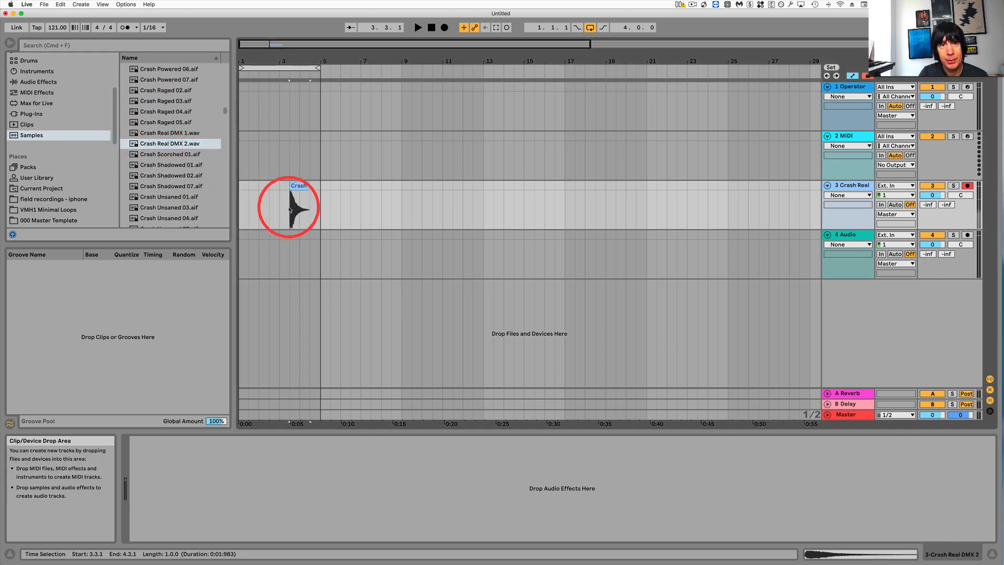
# Play the crash clip on audio track 3 and delete it.
pyautogui.press('space')
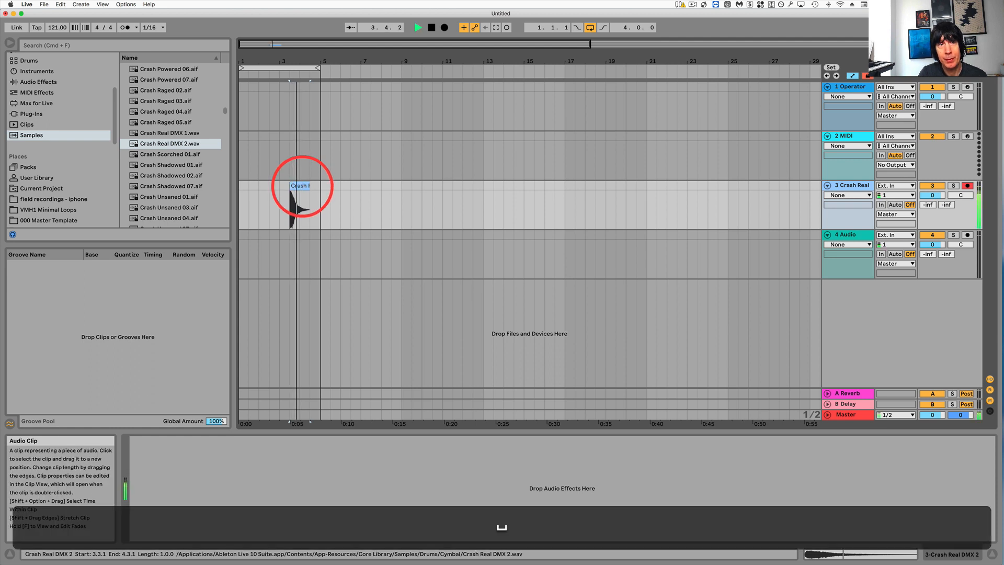
pyautogui.press('space')
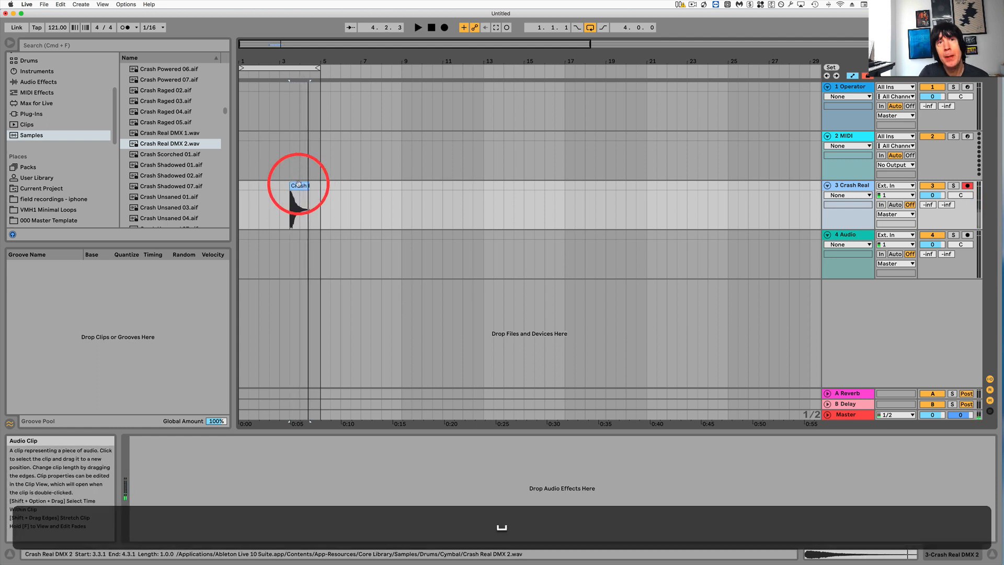
pyautogui.press('BackSpace')
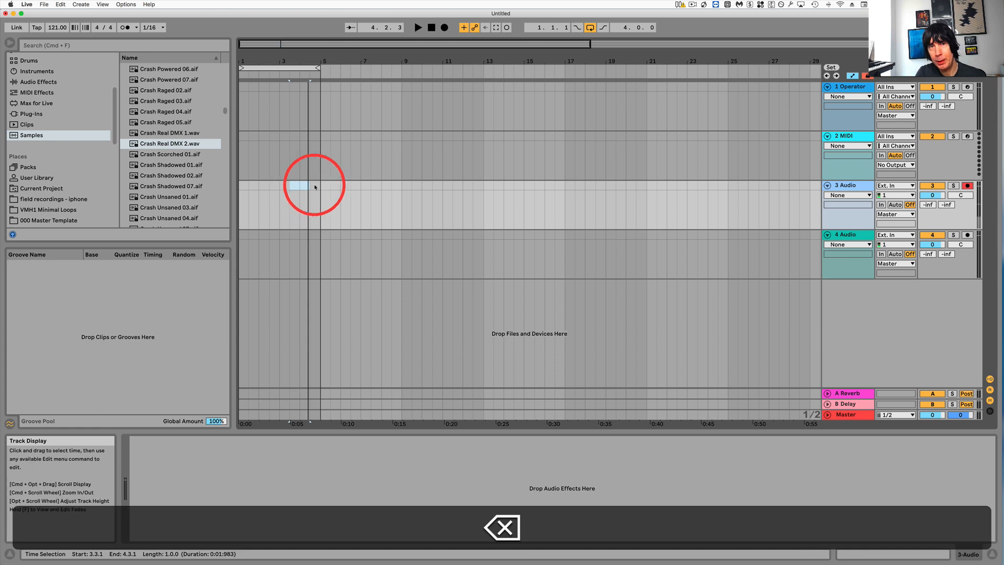
# Place loop 010 from the VMH1 Minimal Loops folder on audio track 3 at bar 2, and delete the clip.
pyautogui.scroll(-1, 77, 183)
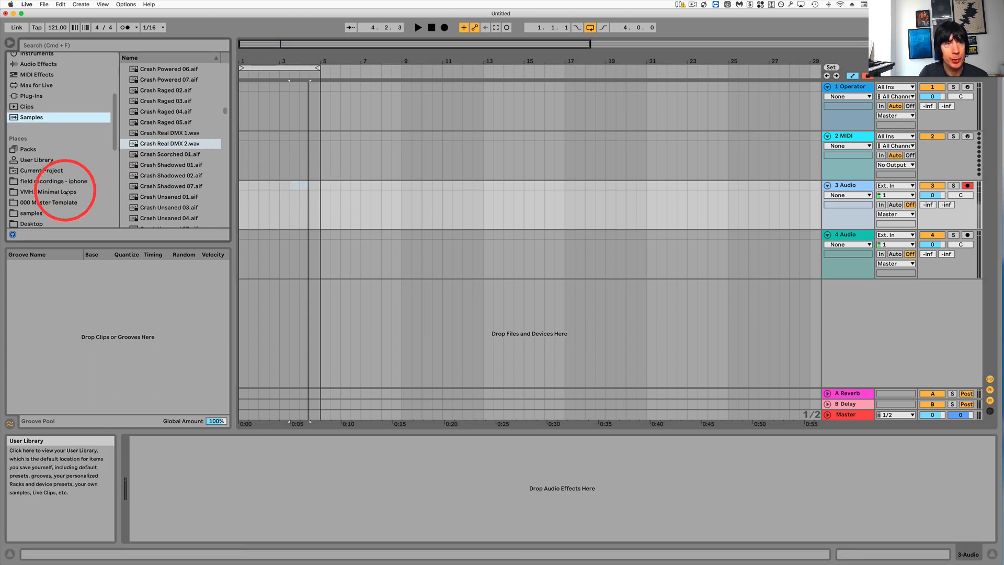
pyautogui.click(49, 192)
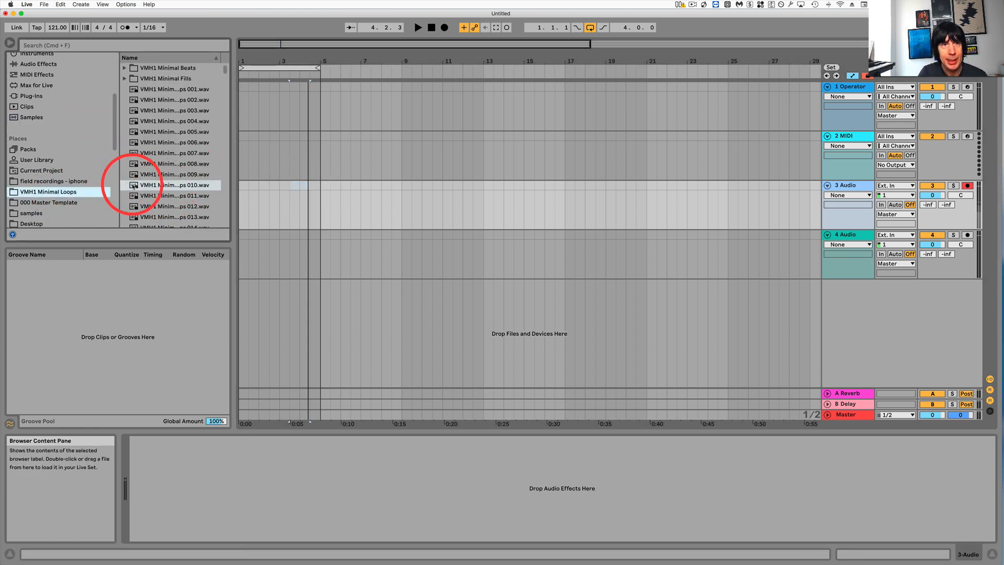
pyautogui.click(183, 187)
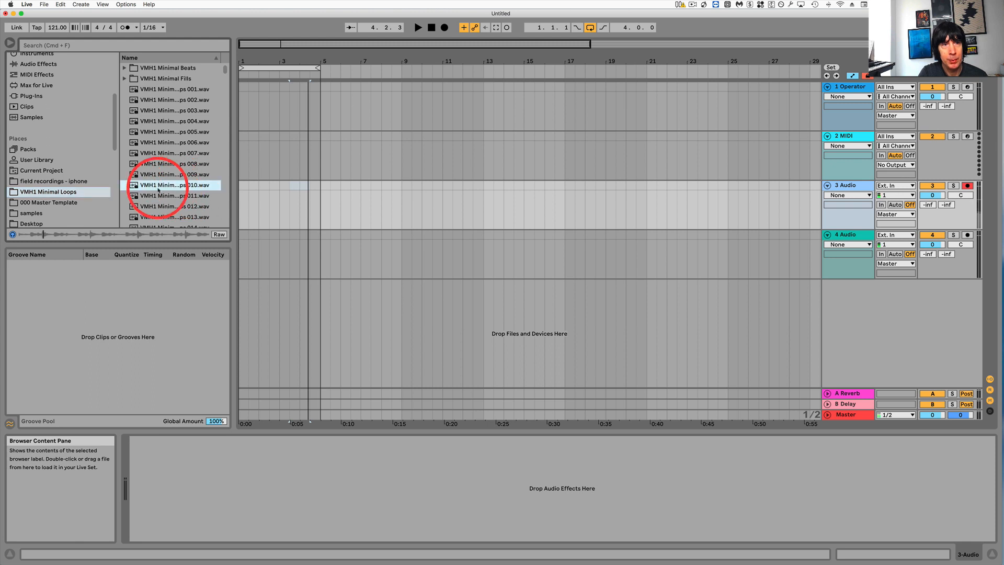
pyautogui.moveTo(152, 186); pyautogui.dragTo(258, 202)
pyautogui.click(276, 186)
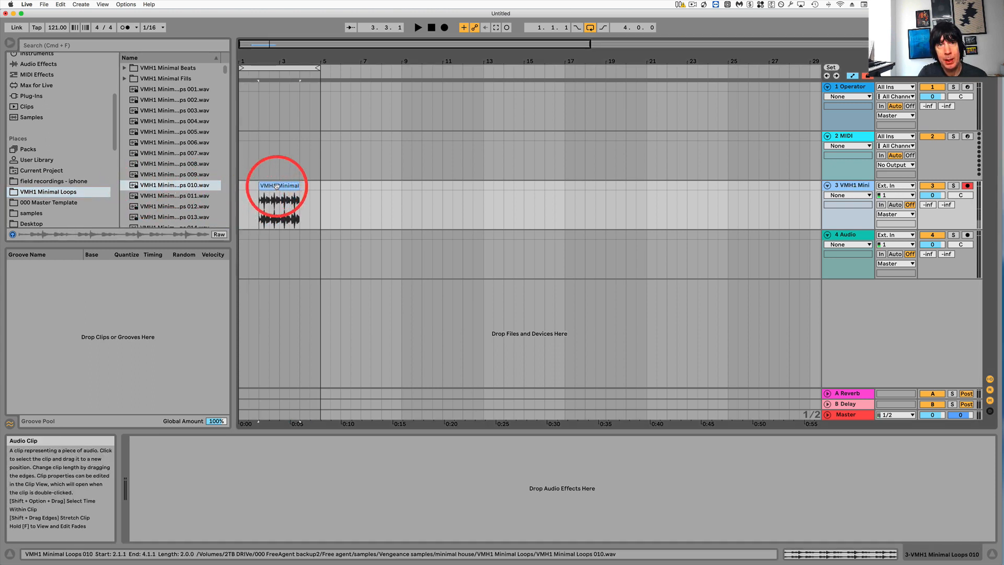
pyautogui.press('BackSpace')
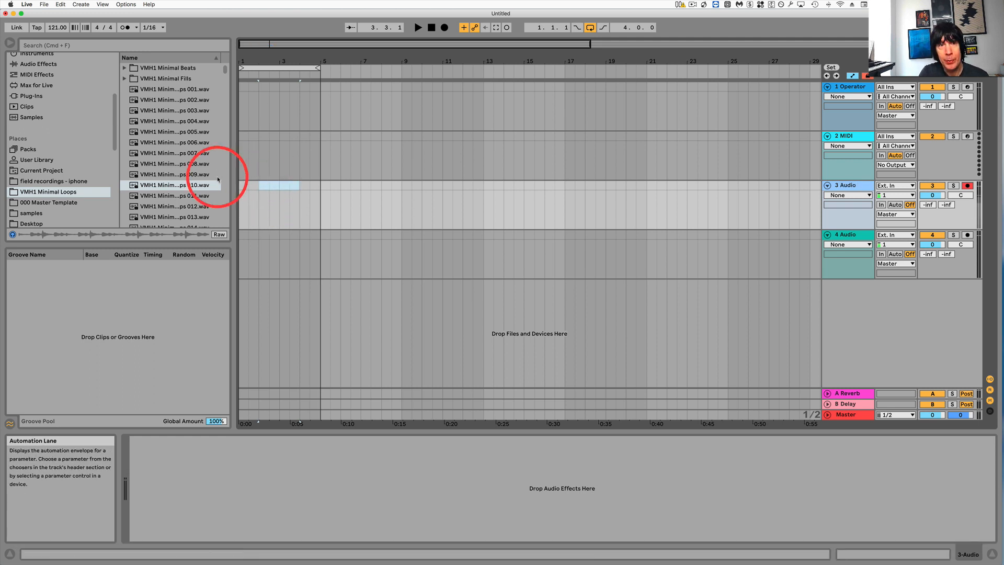
# Preview the VMH1 Minimal Loops 010 sample in the browser and stop playback.
pyautogui.click(13, 235)
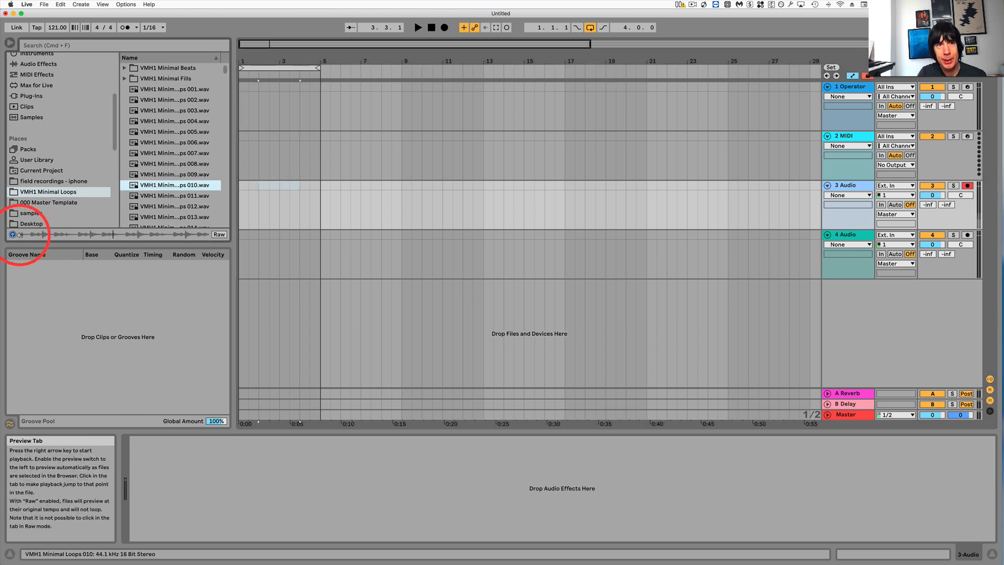
pyautogui.press('space')
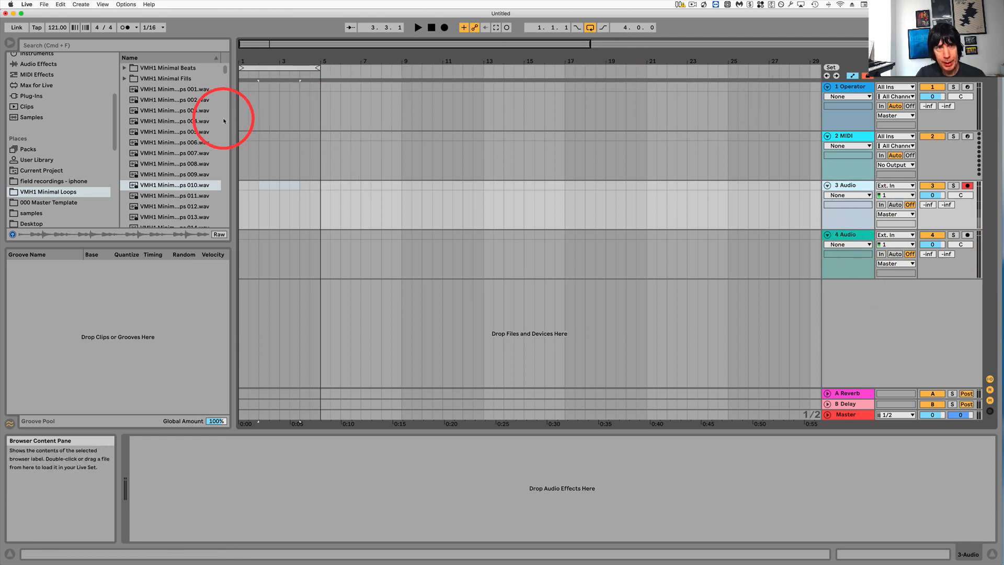
# Narrow the browser and rename track 1, the Operator track, to bass.
pyautogui.moveTo(235, 120); pyautogui.dragTo(208, 119)
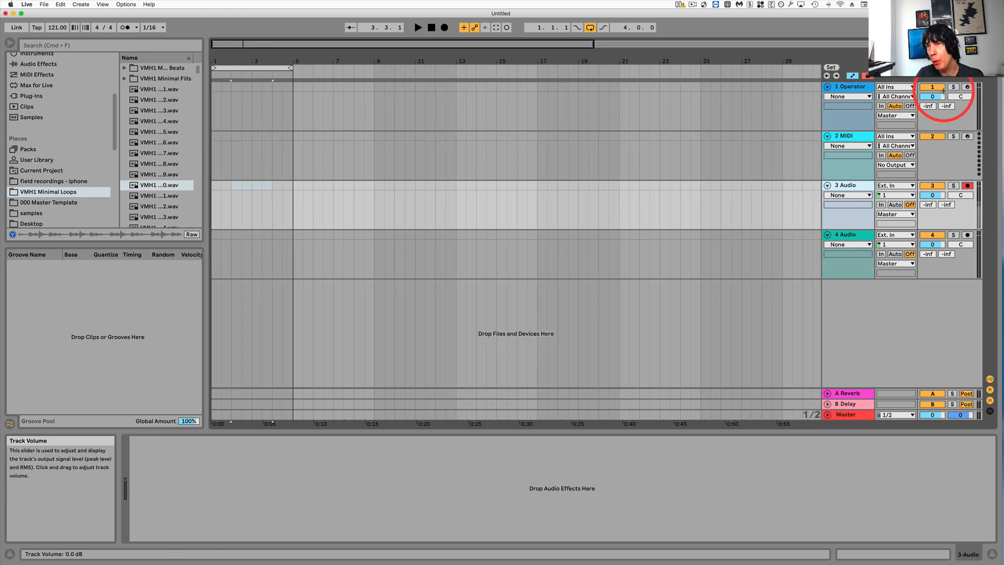
pyautogui.click(846, 87)
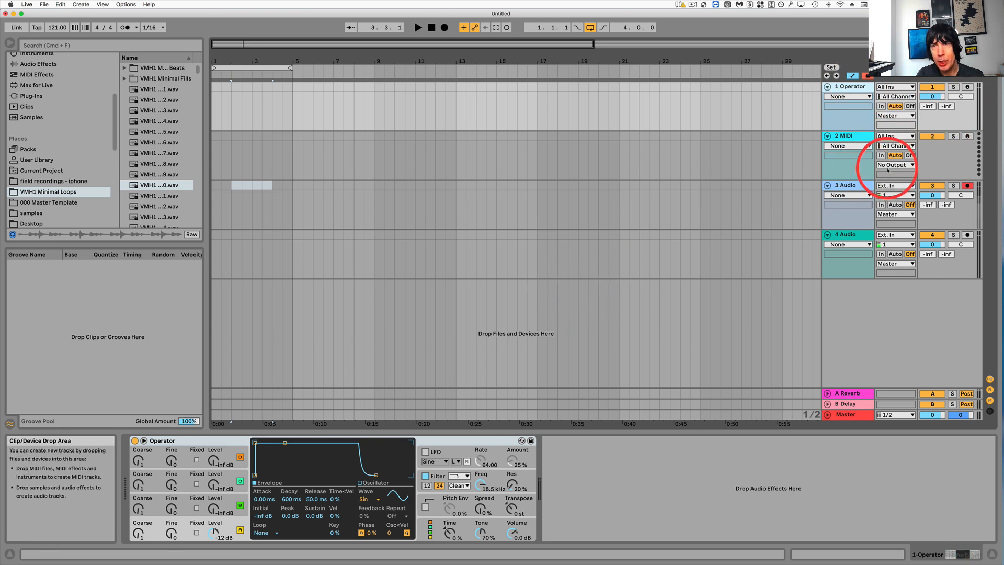
pyautogui.rightClick(852, 89)
pyautogui.click(870, 133)
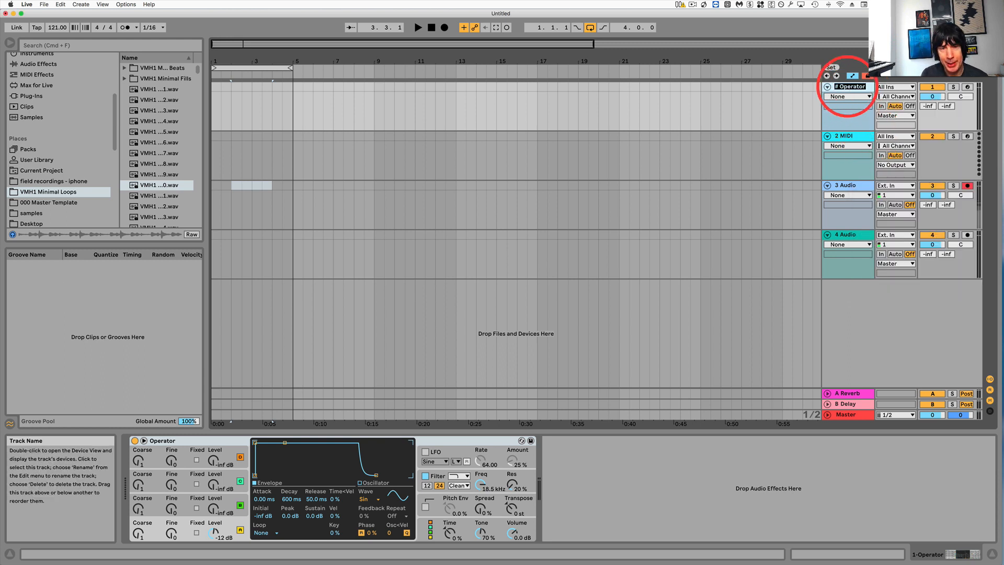
pyautogui.write('bass')
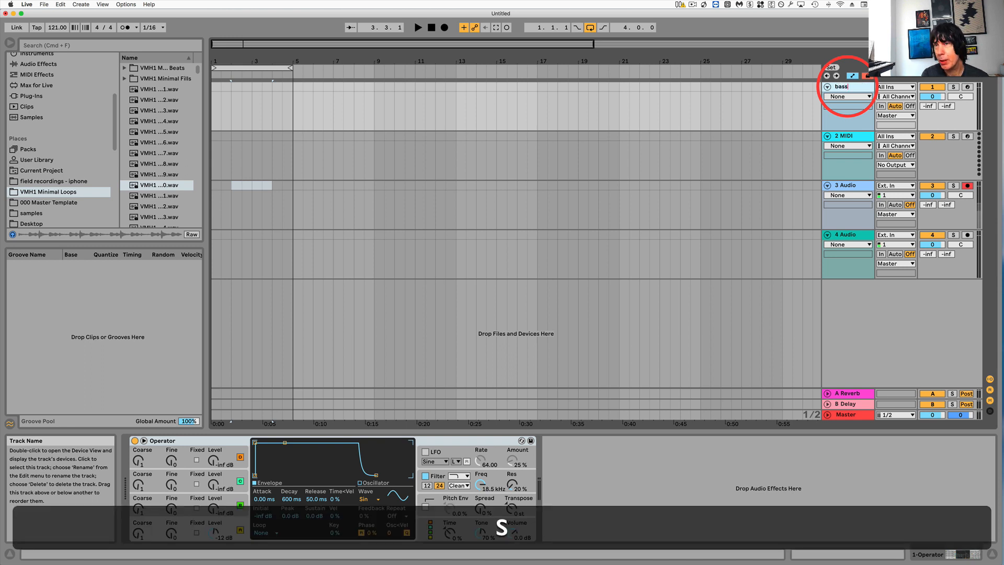
pyautogui.press('Return')
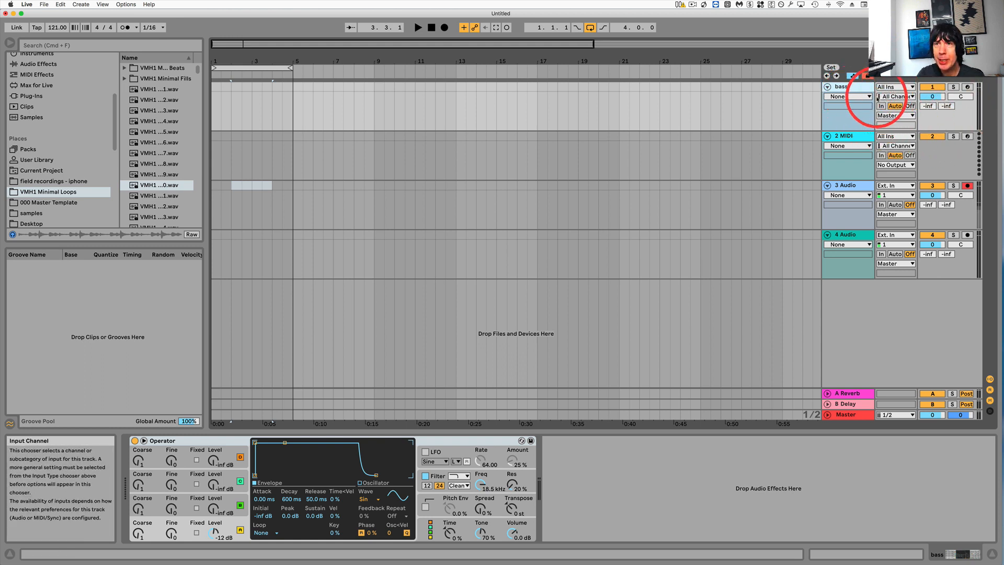
# Set the bass track's MIDI input type to All Ins and arm the track for recording.
pyautogui.click(891, 88)
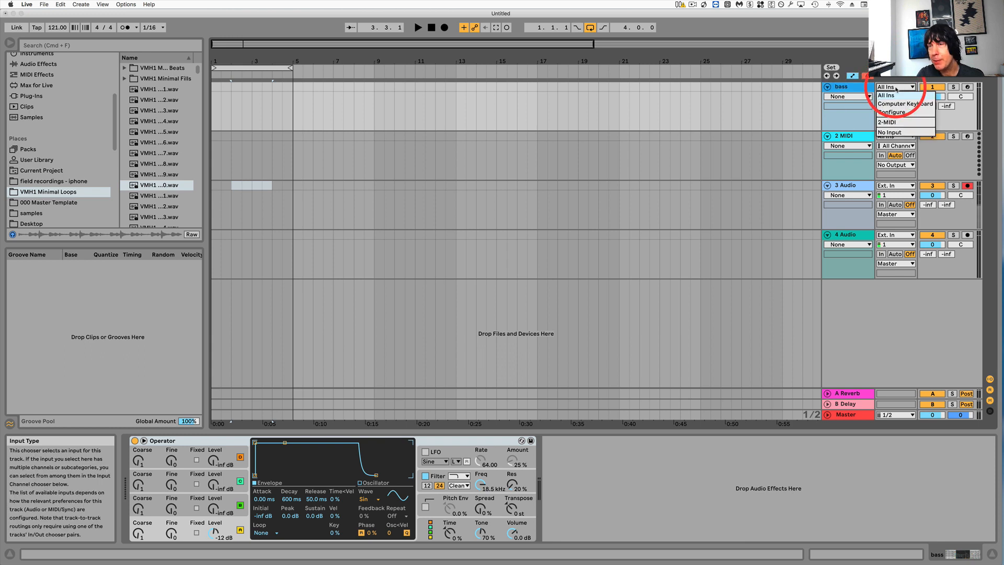
pyautogui.click(889, 93)
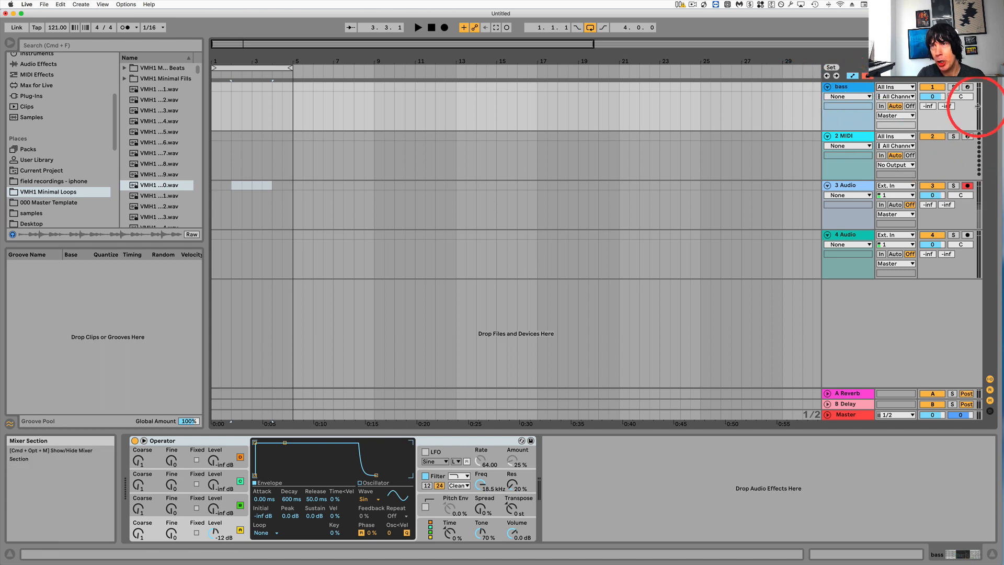
pyautogui.click(967, 87)
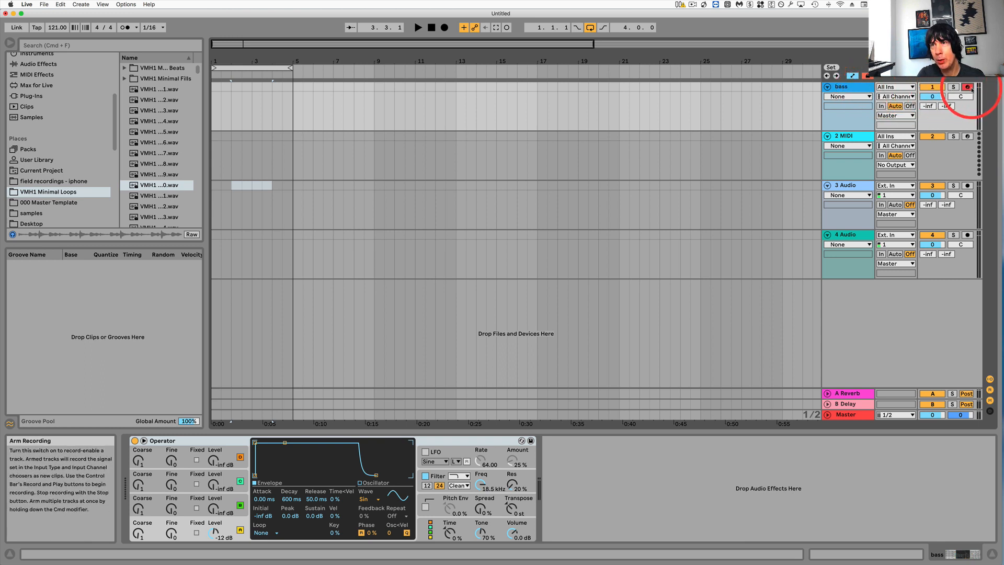
# Audition notes on the bass track with the computer MIDI keyboard, shifting its octave range up and down.
pyautogui.click(214, 100)
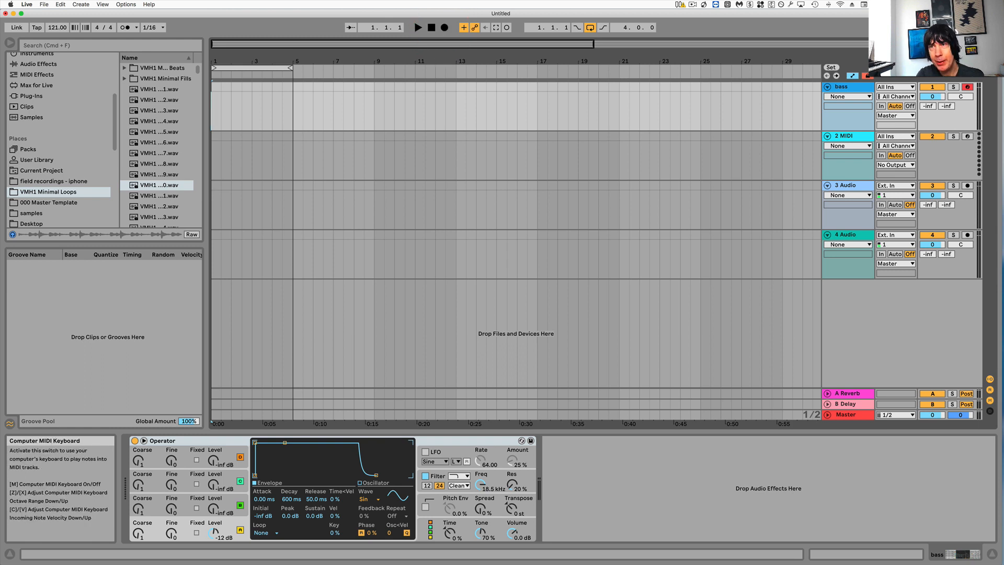
pyautogui.press('s')
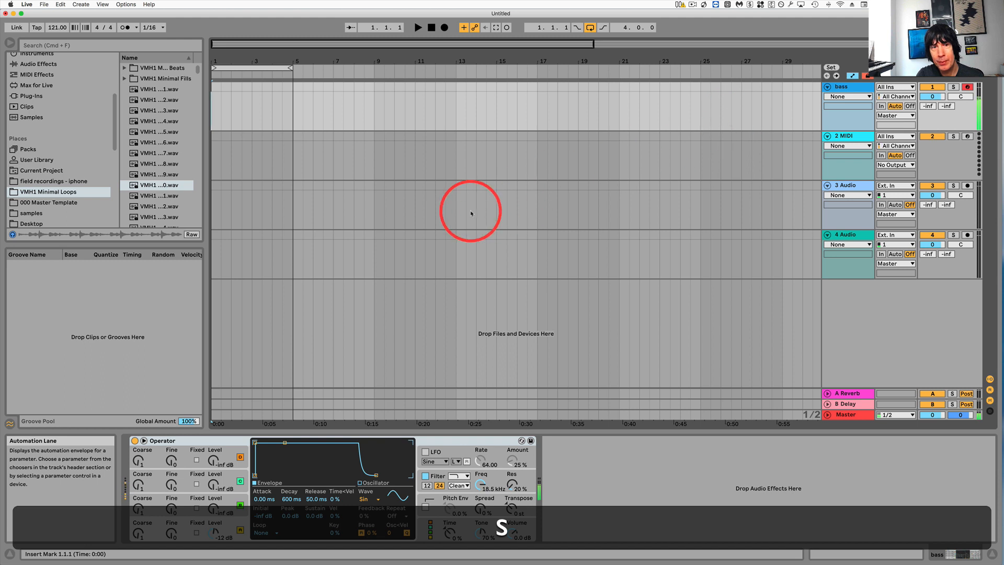
pyautogui.rightClick(240, 163)
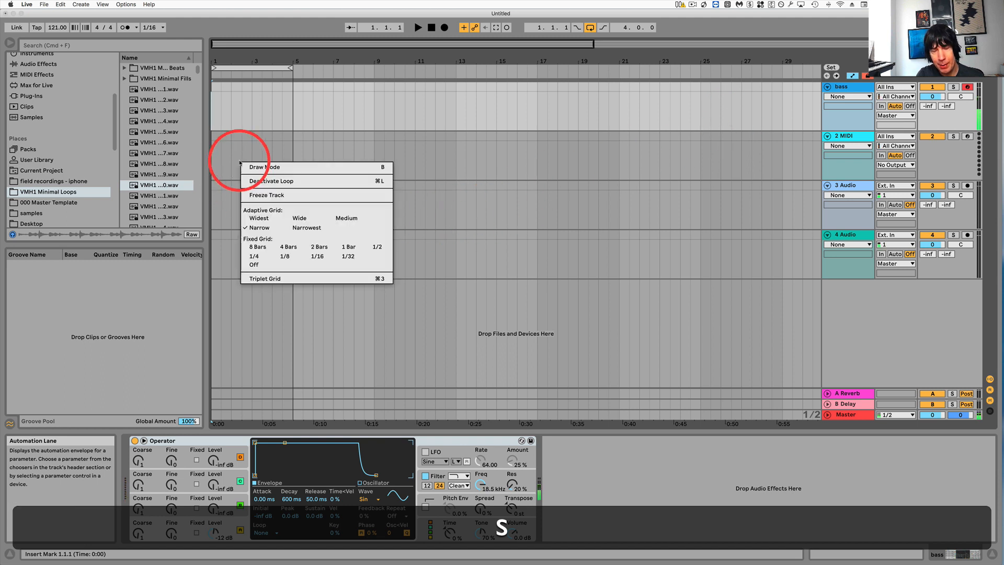
pyautogui.press('x')
pyautogui.click(215, 150)
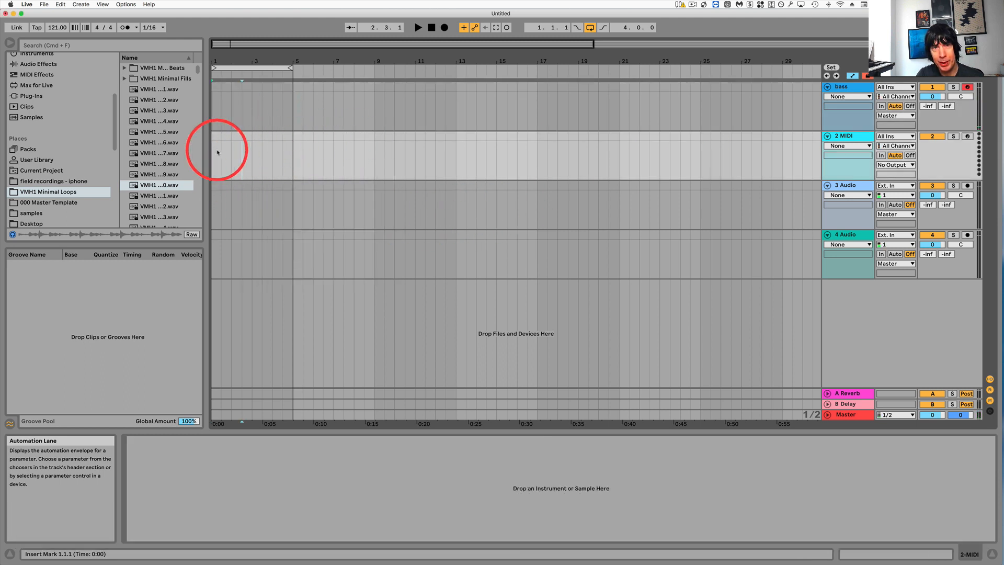
pyautogui.press('s')
pyautogui.click(242, 154)
pyautogui.press('x')
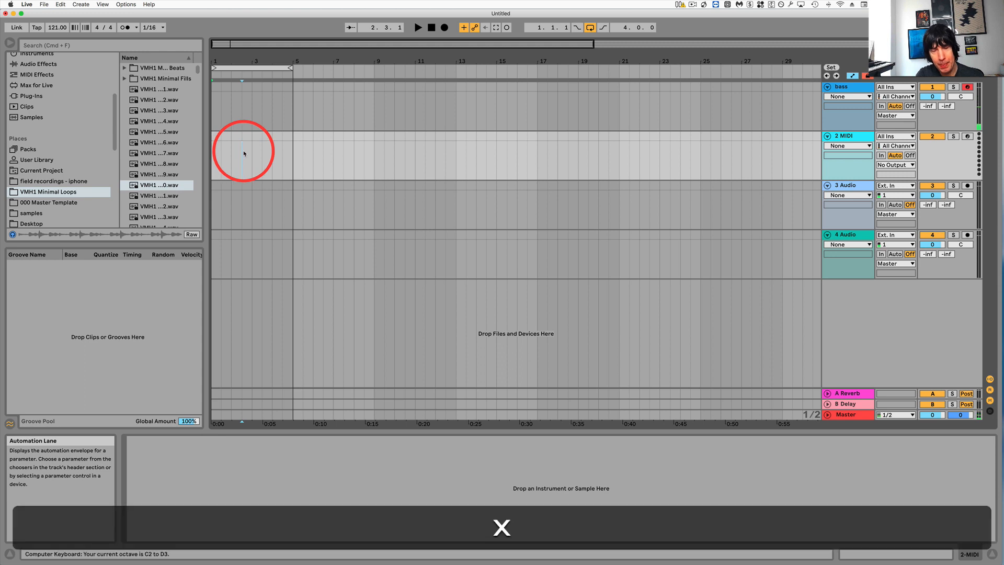
pyautogui.press('s')
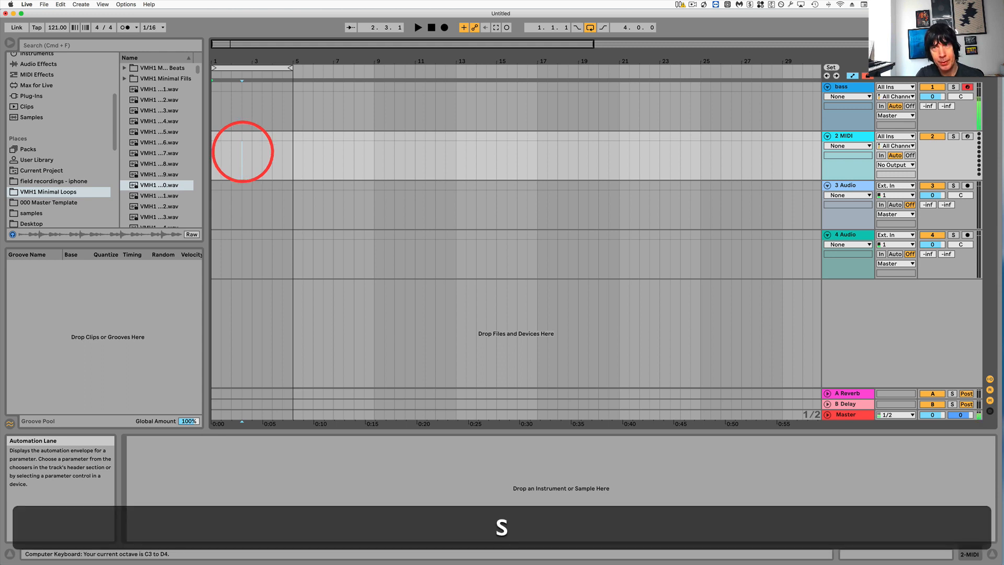
pyautogui.press('z')
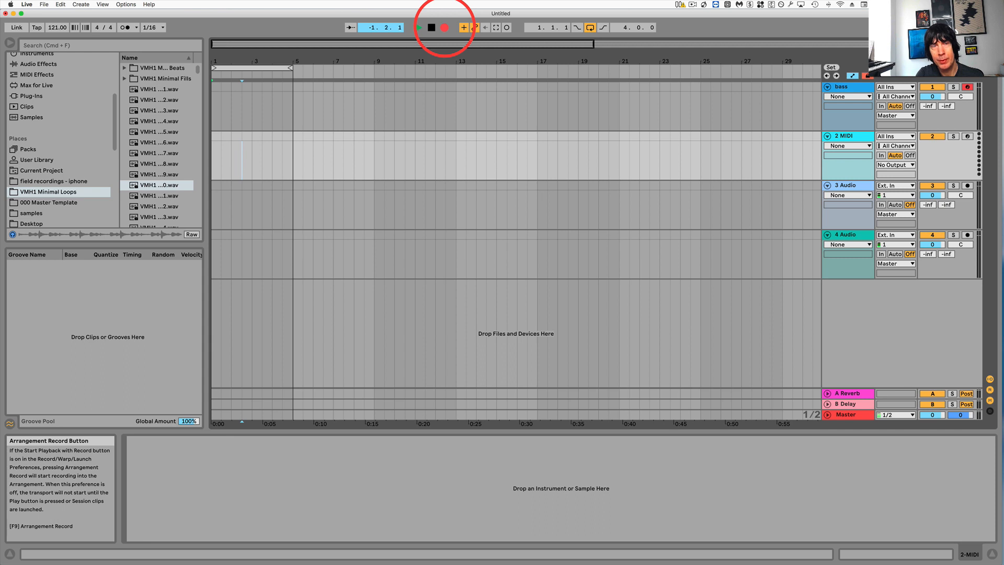
# Record a three-note MIDI clip on the bass track from bar 1 to bar 4 and stop the transport.
pyautogui.click(444, 27)
pyautogui.press('s')
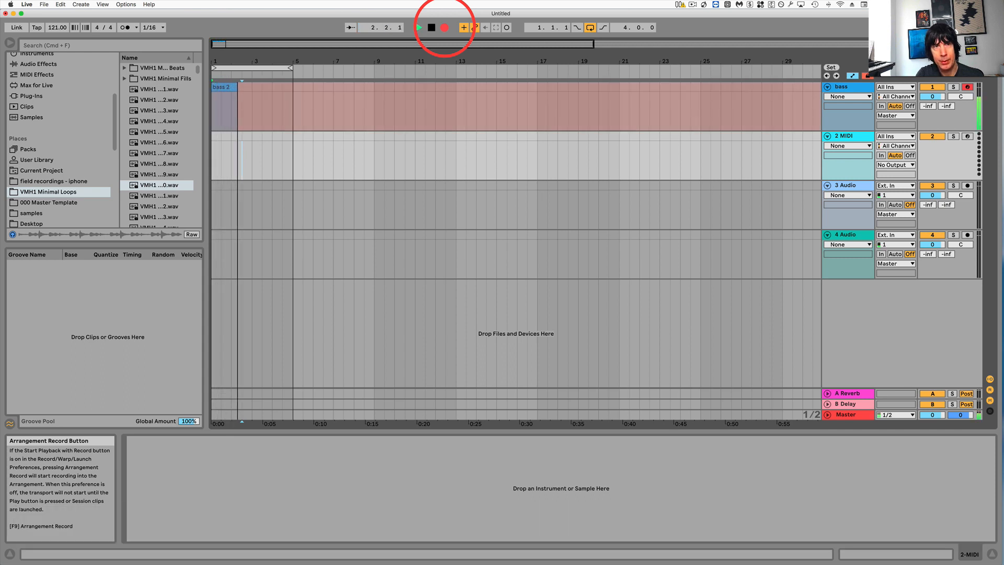
pyautogui.press('d')
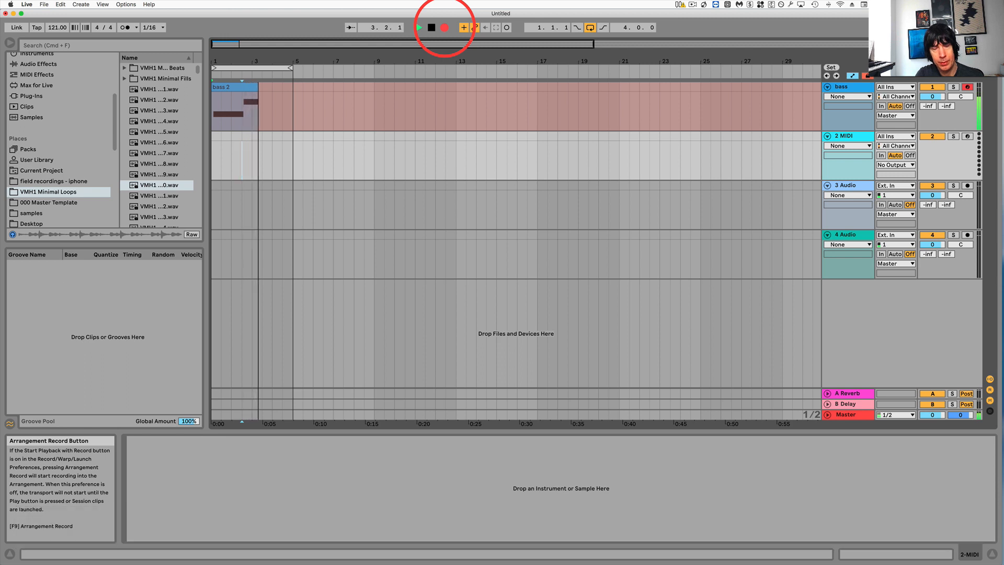
pyautogui.press('a')
pyautogui.click(431, 27)
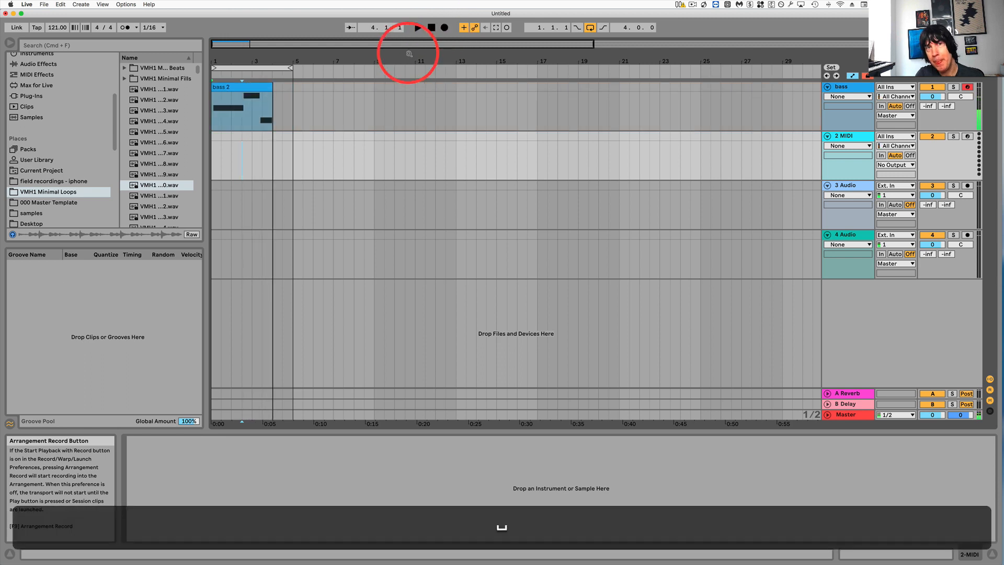
# Select the recorded MIDI clip on the bass track and delete it.
pyautogui.click(234, 87)
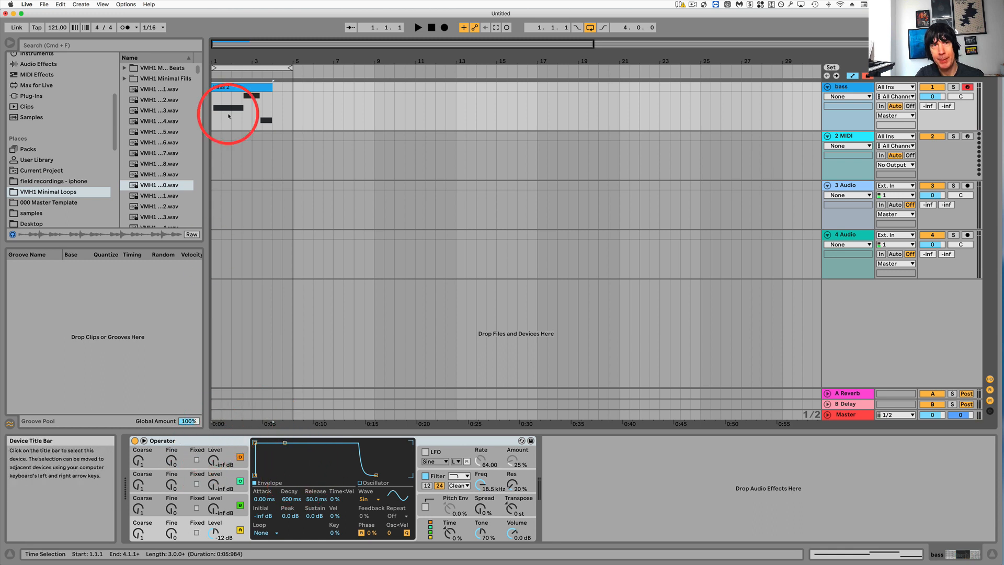
pyautogui.click(230, 96)
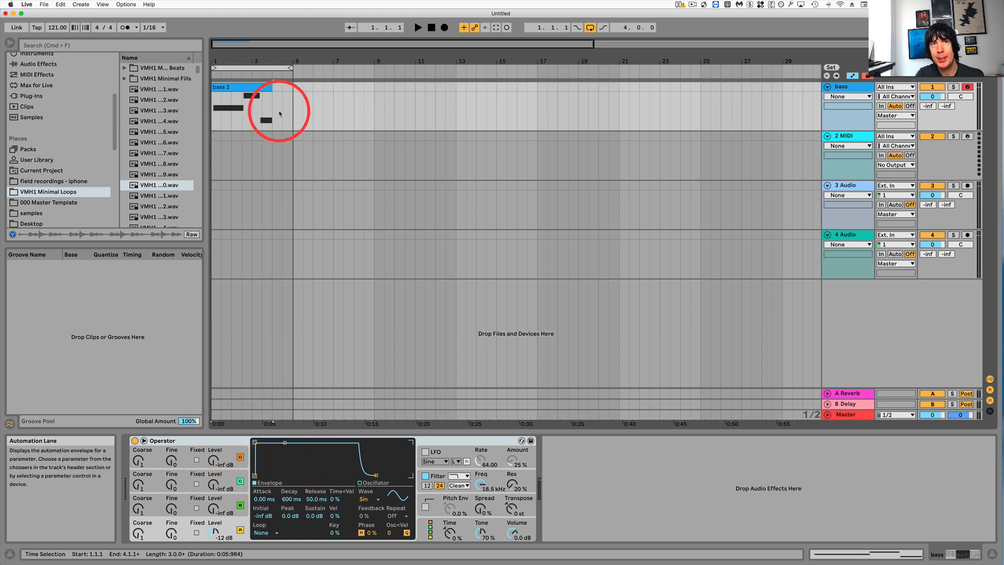
pyautogui.click(253, 88)
pyautogui.press('BackSpace')
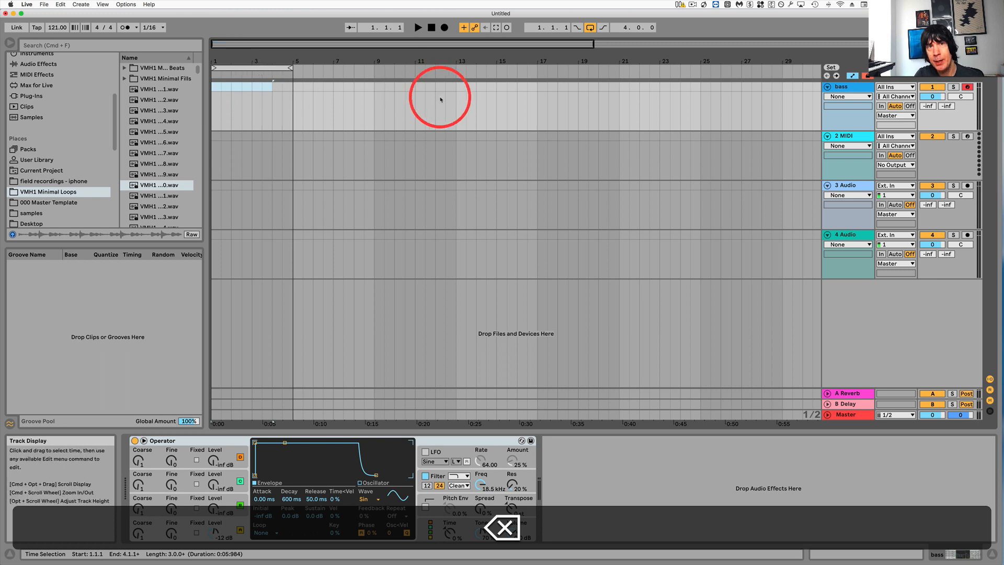
# Switch monitoring to In and then to Auto, first on the bass track and likewise on audio track 3.
pyautogui.click(881, 106)
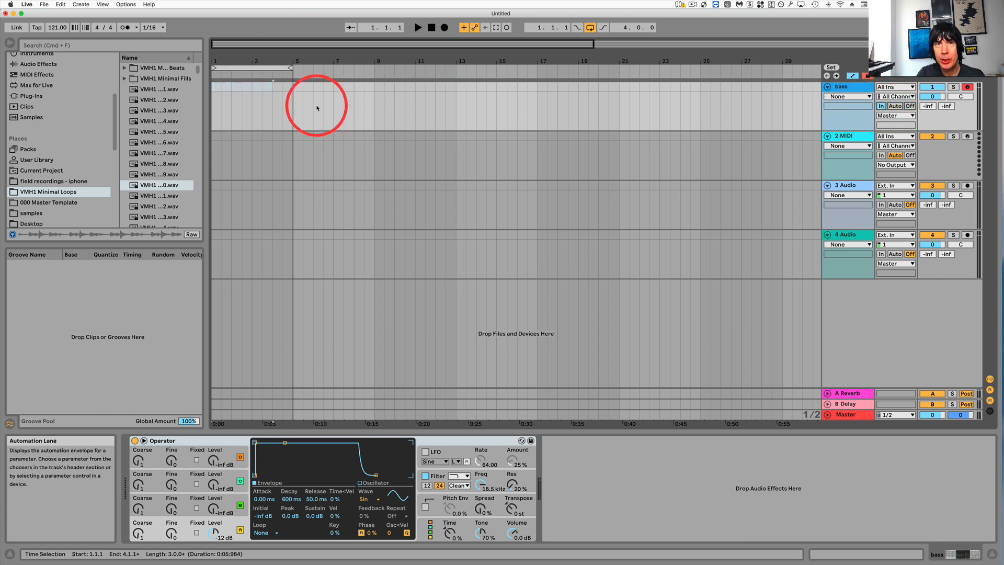
pyautogui.click(894, 106)
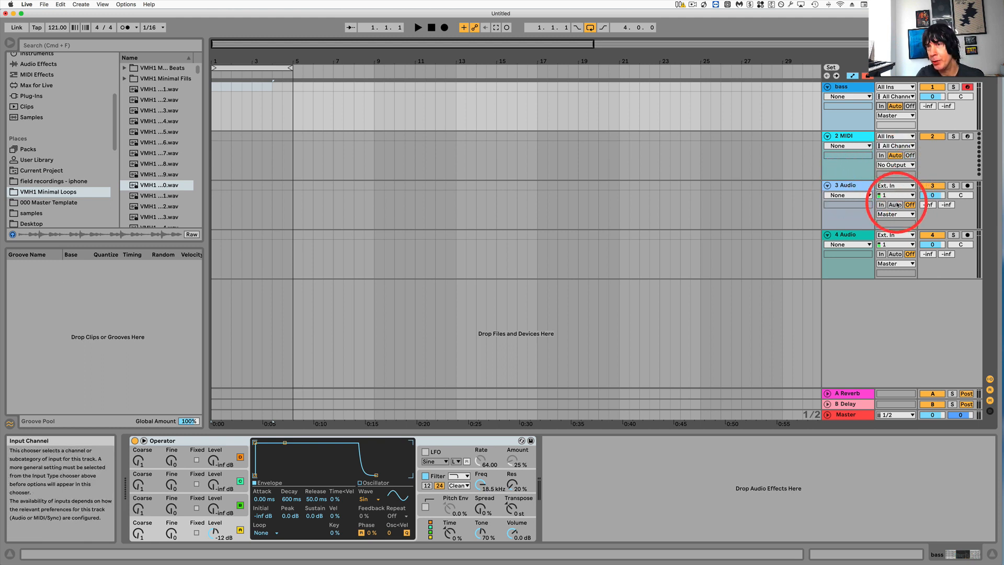
pyautogui.click(881, 205)
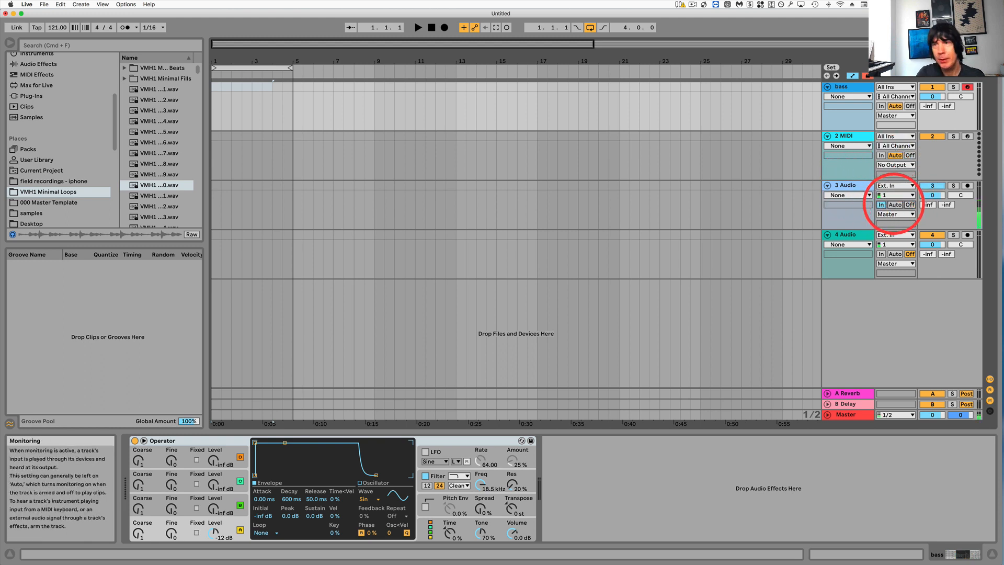
pyautogui.rightClick(894, 205)
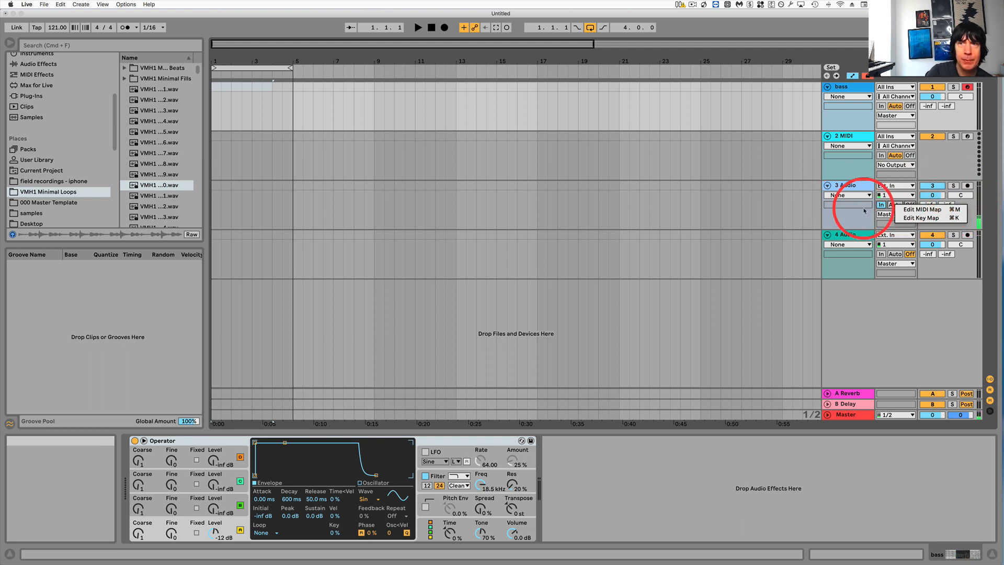
pyautogui.click(892, 207)
pyautogui.click(894, 205)
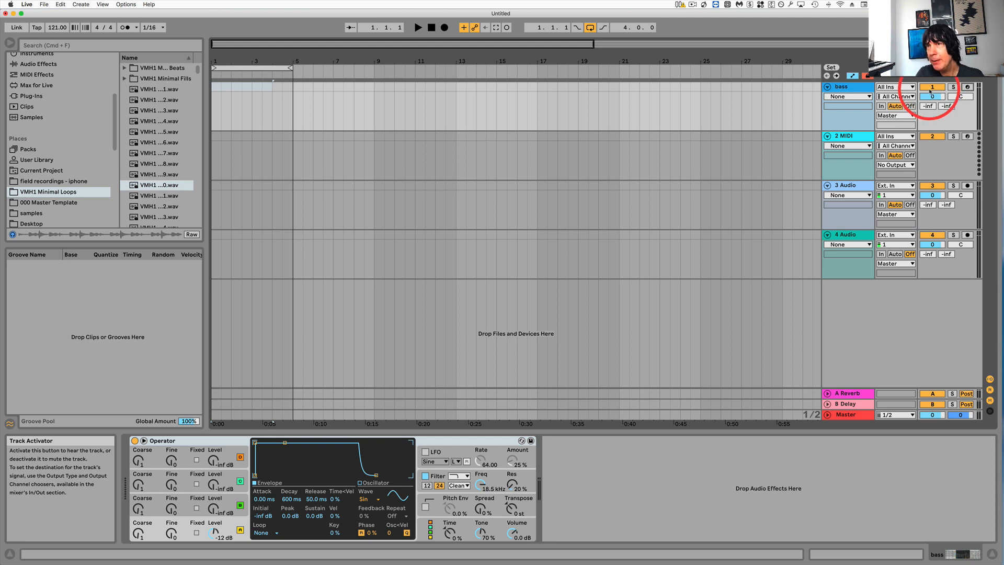
# Deactivate and reactivate the bass track, and disarm it for recording.
pyautogui.click(931, 87)
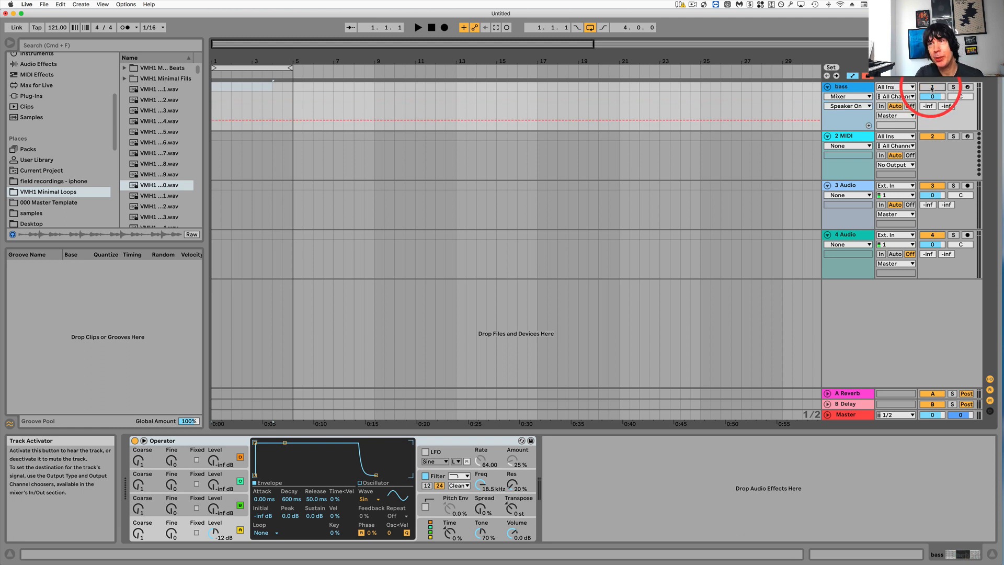
pyautogui.click(932, 87)
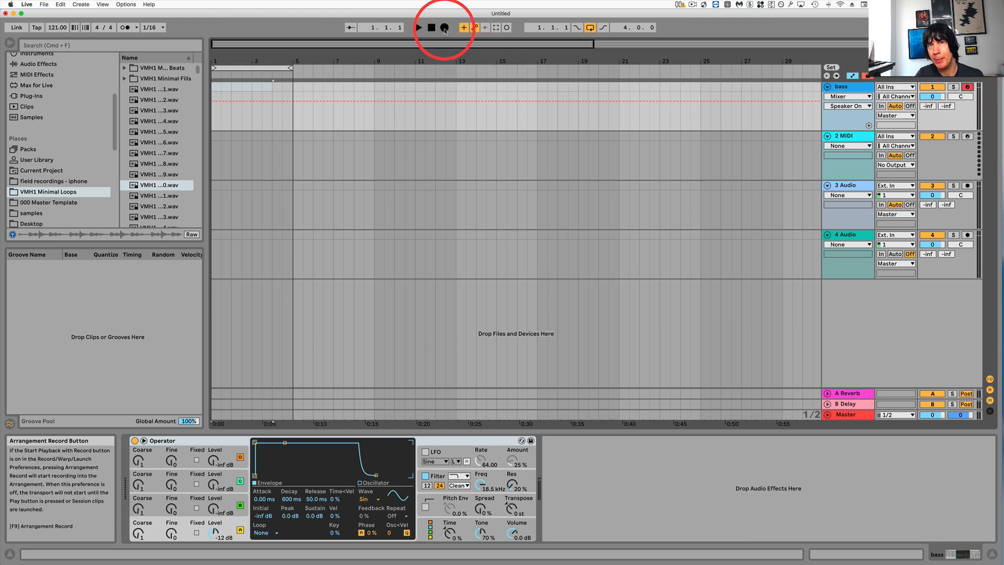
pyautogui.click(968, 87)
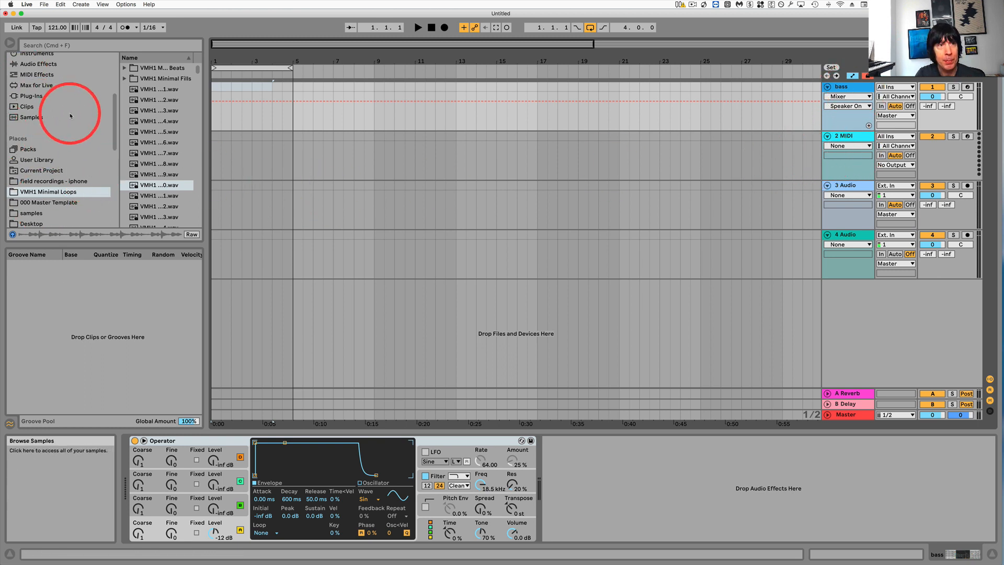
# Show the Instruments category in the browser.
pyautogui.scroll(2, 70, 116)
pyautogui.scroll(3, 70, 116)
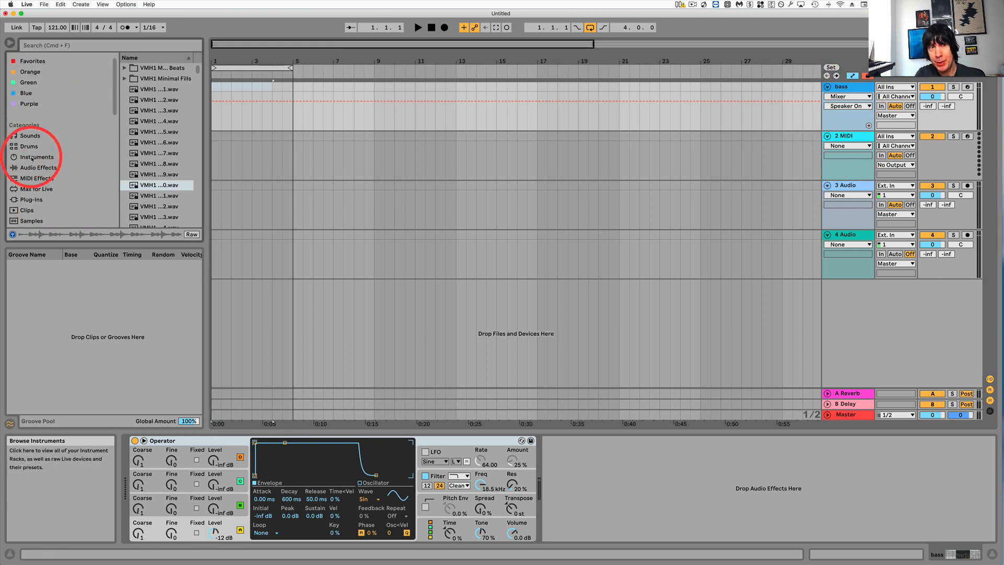
pyautogui.click(34, 157)
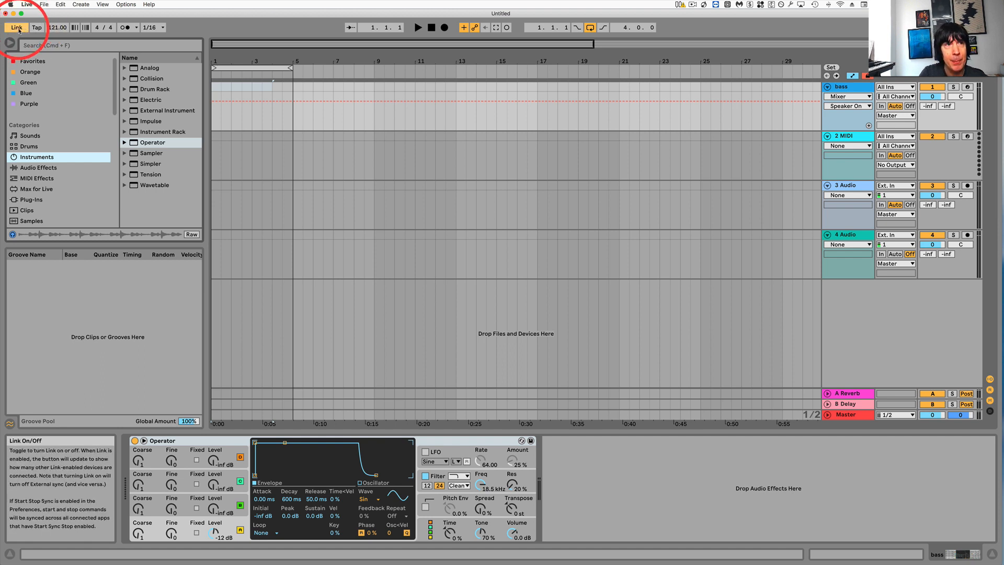
# Turn Link off and tap in a new tempo of about 52 BPM.
pyautogui.click(18, 29)
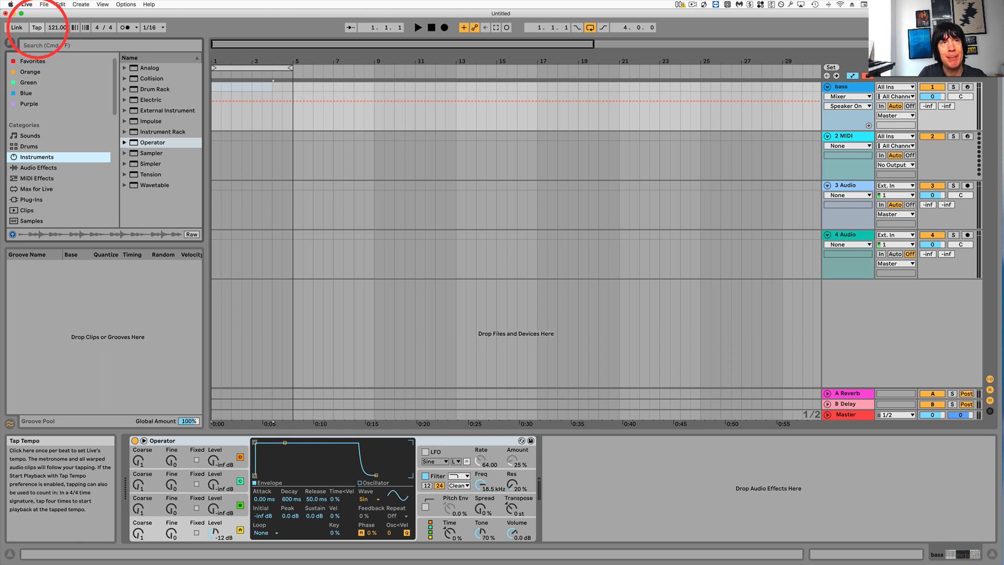
pyautogui.click(37, 29)
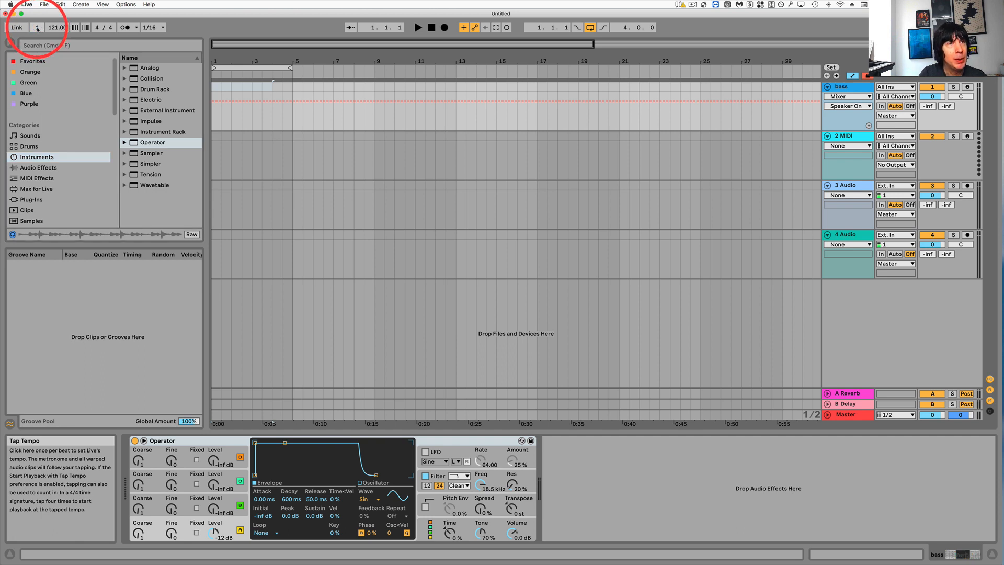
pyautogui.click(37, 29)
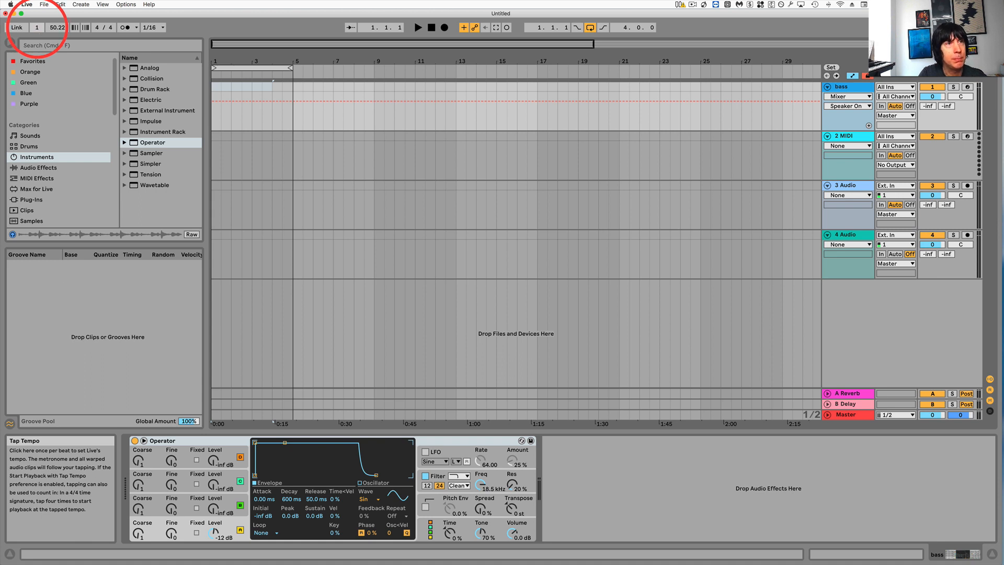
pyautogui.click(37, 29)
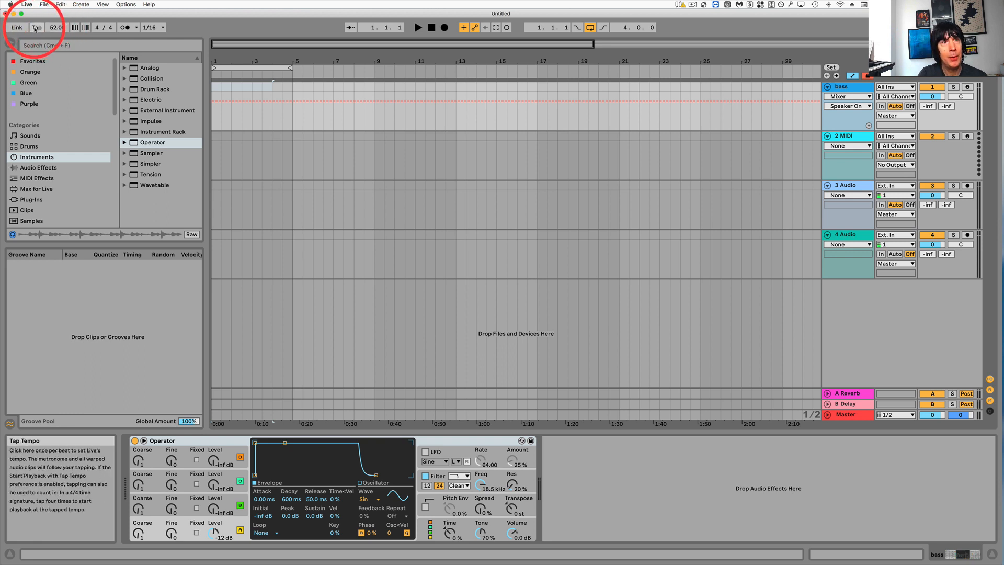
# Turn on the metronome and raise the tempo during playback to 70 and then 79 BPM, and stop playback.
pyautogui.click(131, 27)
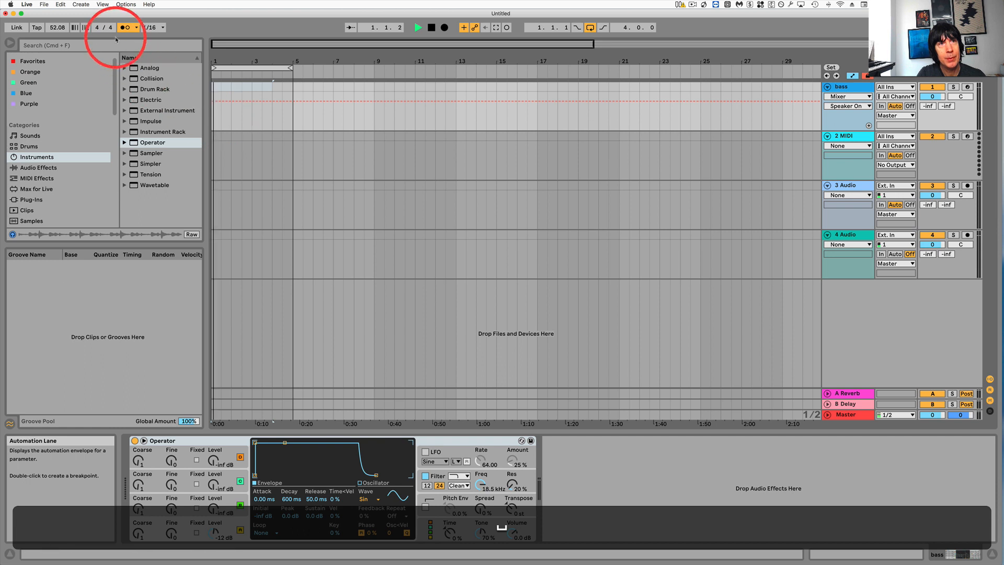
pyautogui.moveTo(57, 28); pyautogui.dragTo(55, 30)
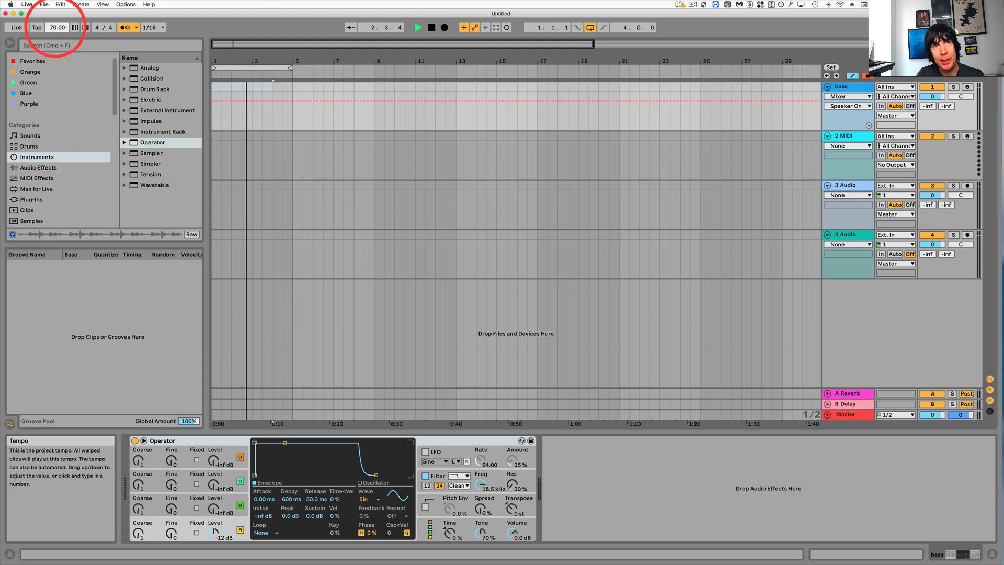
pyautogui.moveTo(53, 33); pyautogui.dragTo(57, 29)
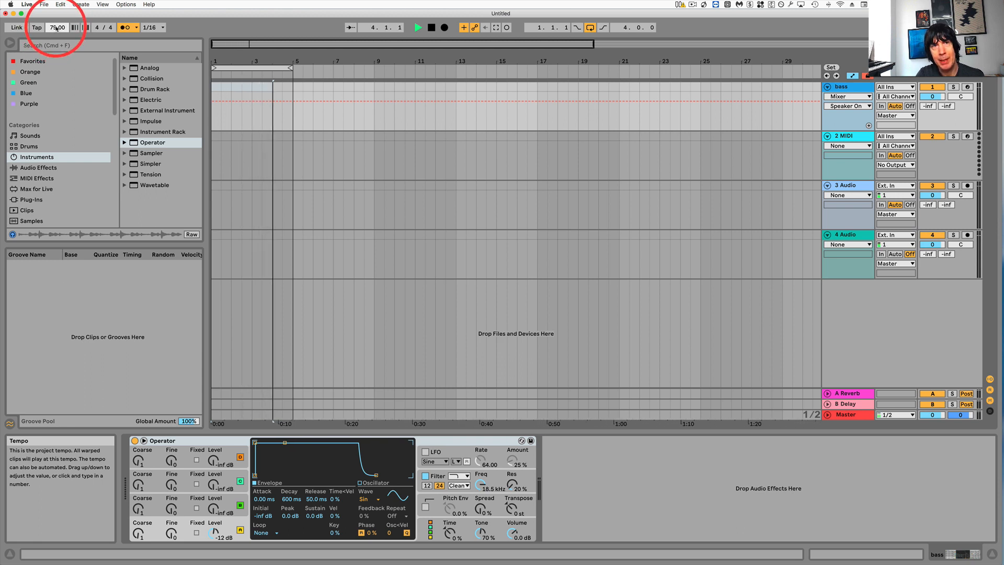
pyautogui.press('space')
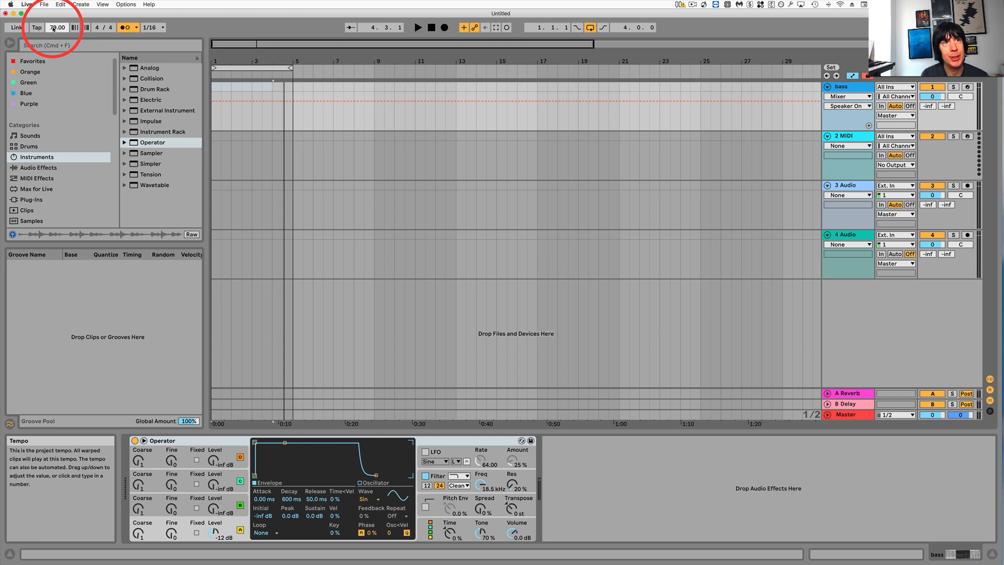
# Set the tempo to 100 BPM, listen to the metronome at that speed and stop playback.
pyautogui.click(53, 29)
pyautogui.write('1')
pyautogui.press('Return')
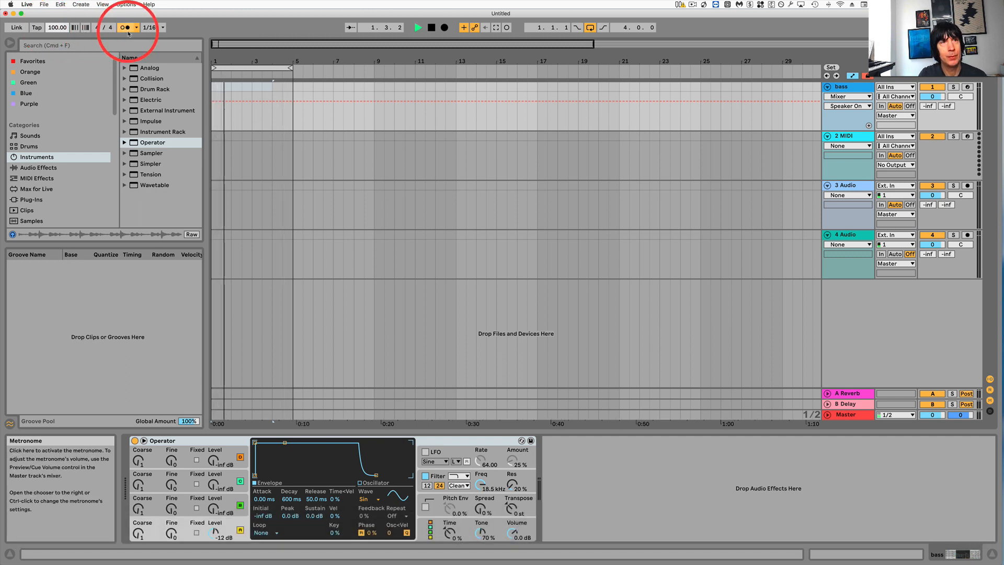
pyautogui.press('space')
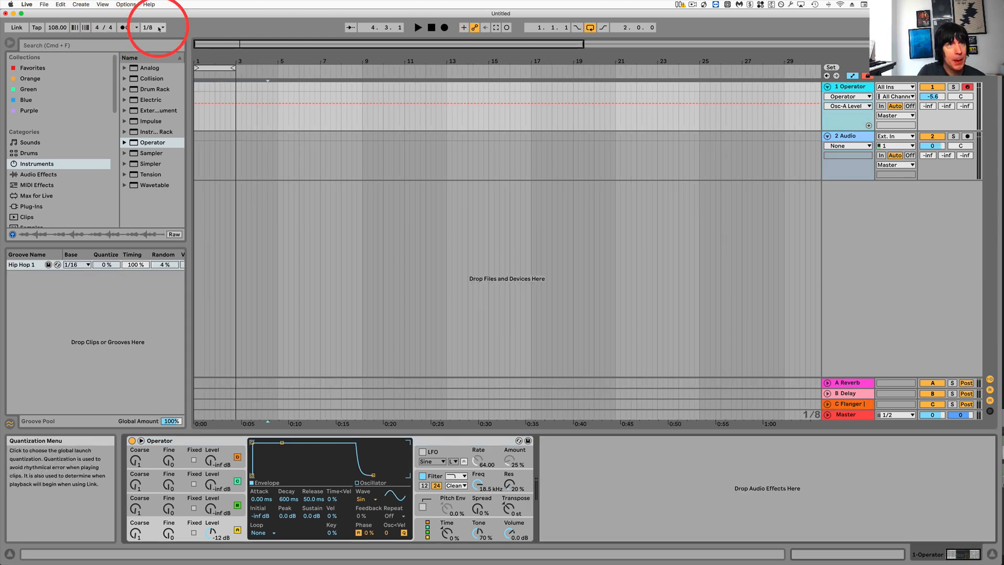
# Review the global quantization options without choosing one, and switch to Session View.
pyautogui.click(162, 29)
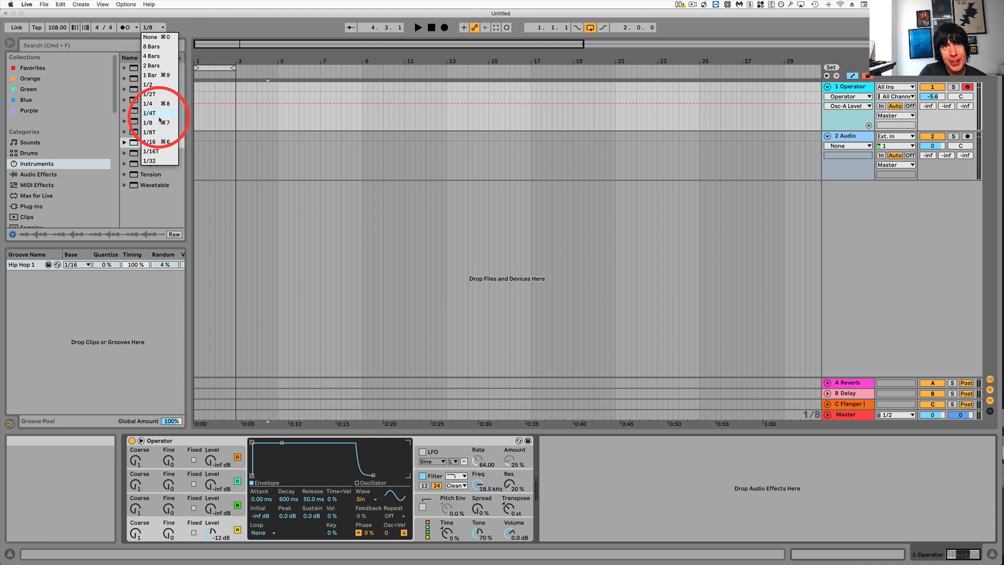
pyautogui.click(196, 30)
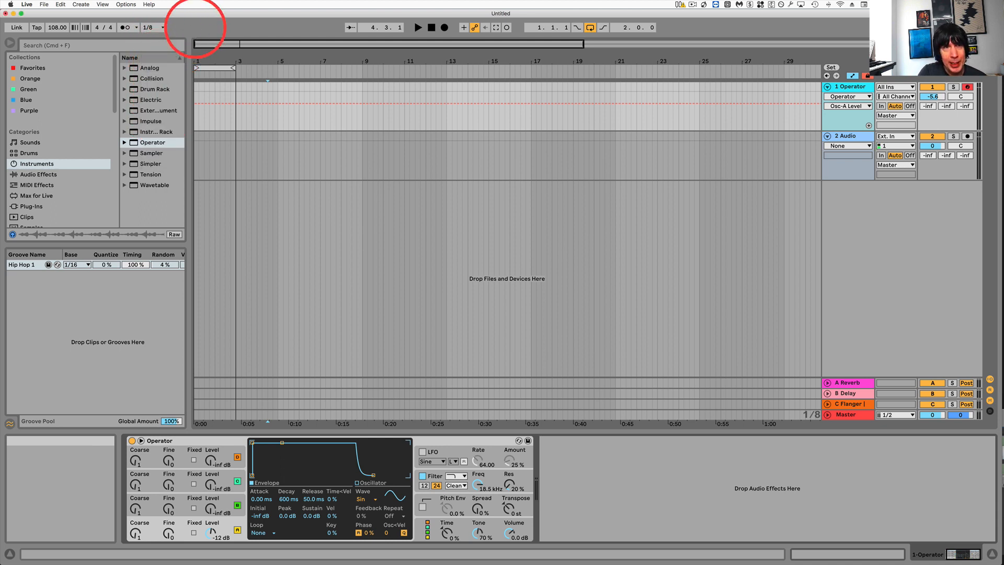
pyautogui.press('Tab')
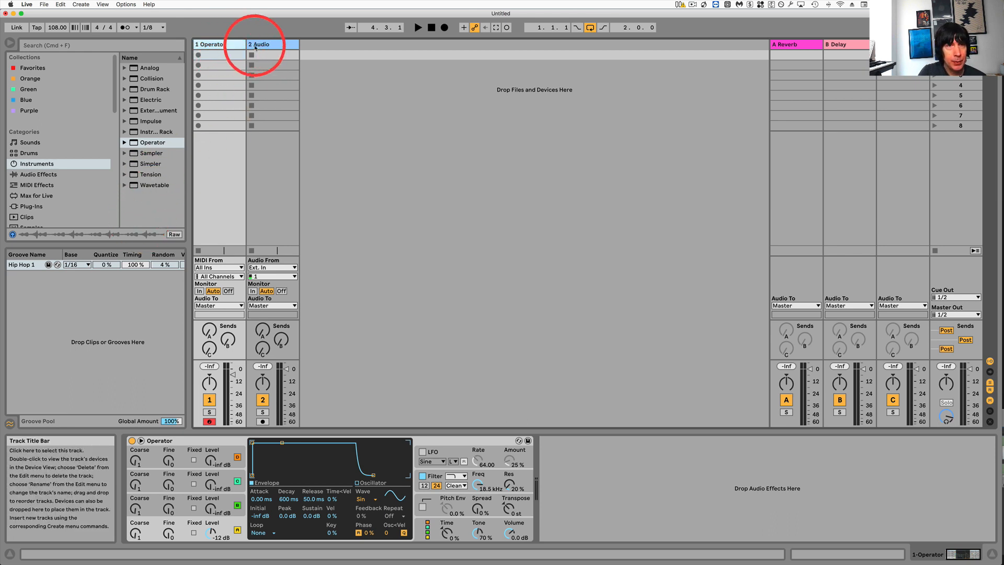
# Insert a new audio track after the 2 Audio track and reselect 2 Audio.
pyautogui.click(276, 45)
pyautogui.press('super')
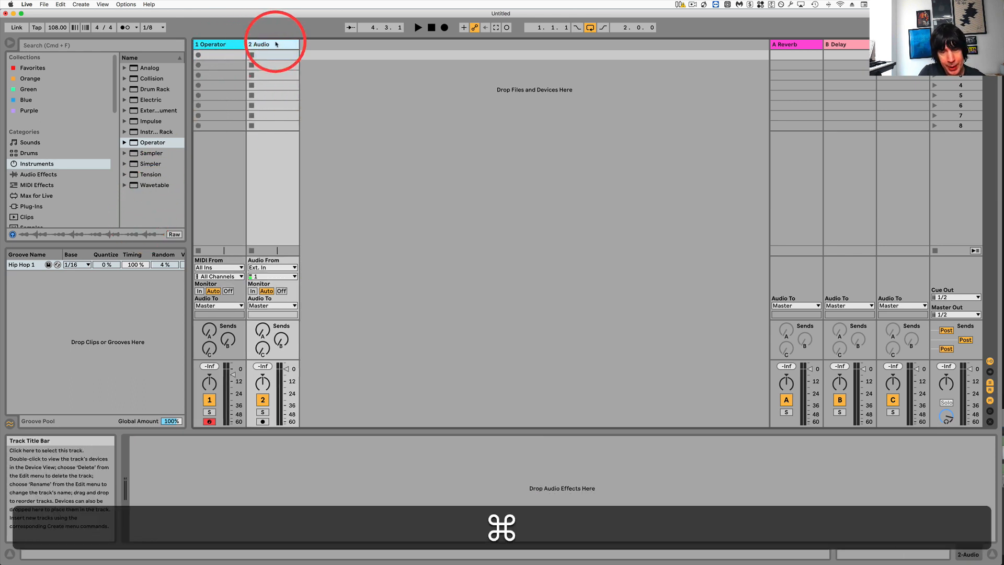
pyautogui.press('super+t')
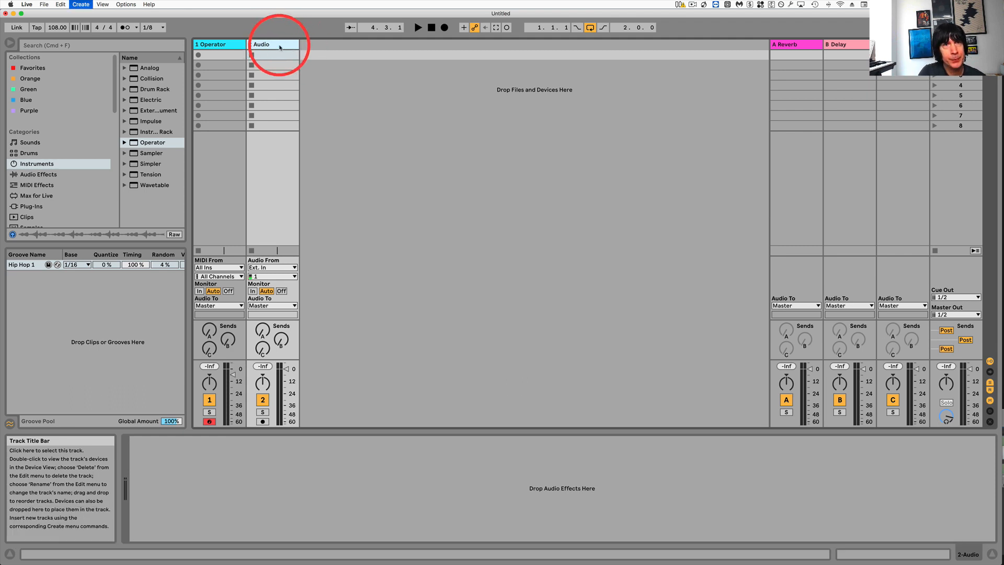
pyautogui.press('super+t')
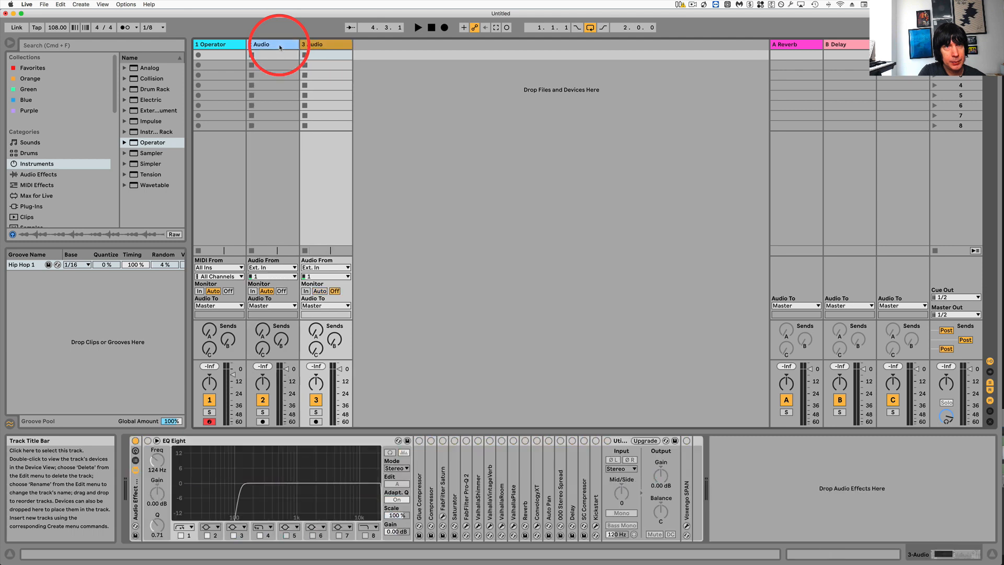
pyautogui.rightClick(279, 46)
pyautogui.click(563, 190)
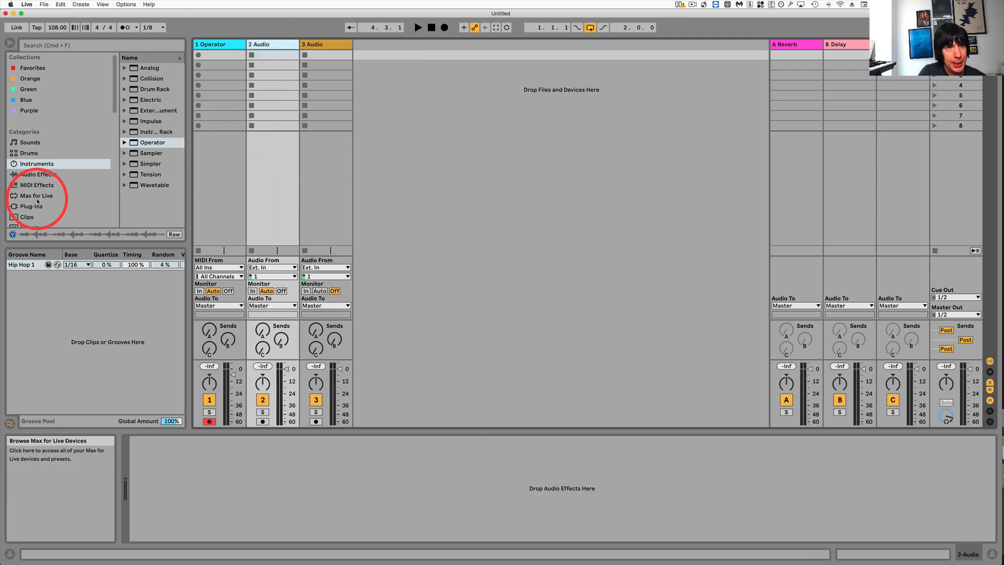
# Load two samples from the VMH1 Minimal Loops folder into the first two clip slots of audio track 2.
pyautogui.scroll(-5, 60, 193)
pyautogui.scroll(-3, 56, 192)
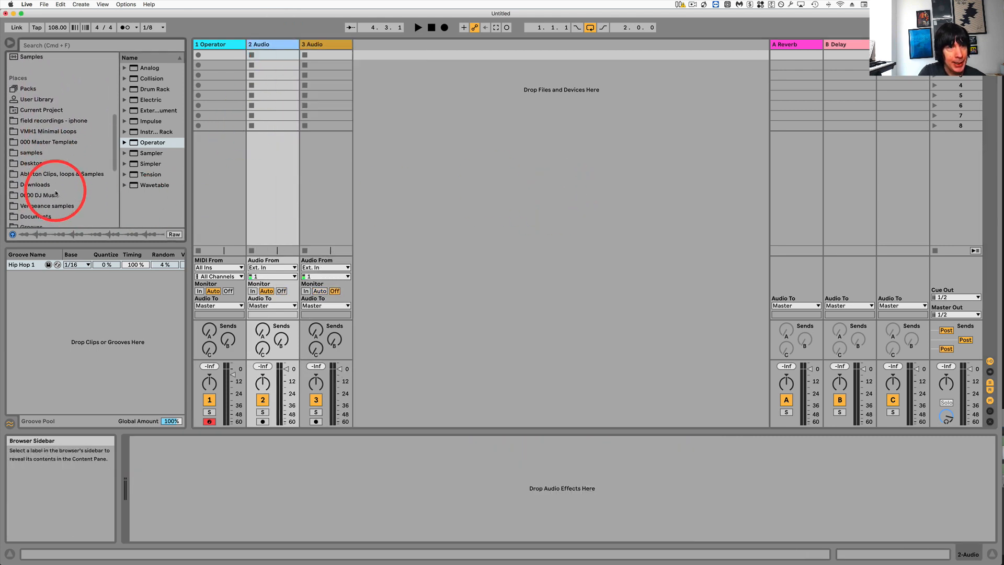
pyautogui.click(54, 126)
pyautogui.click(128, 187)
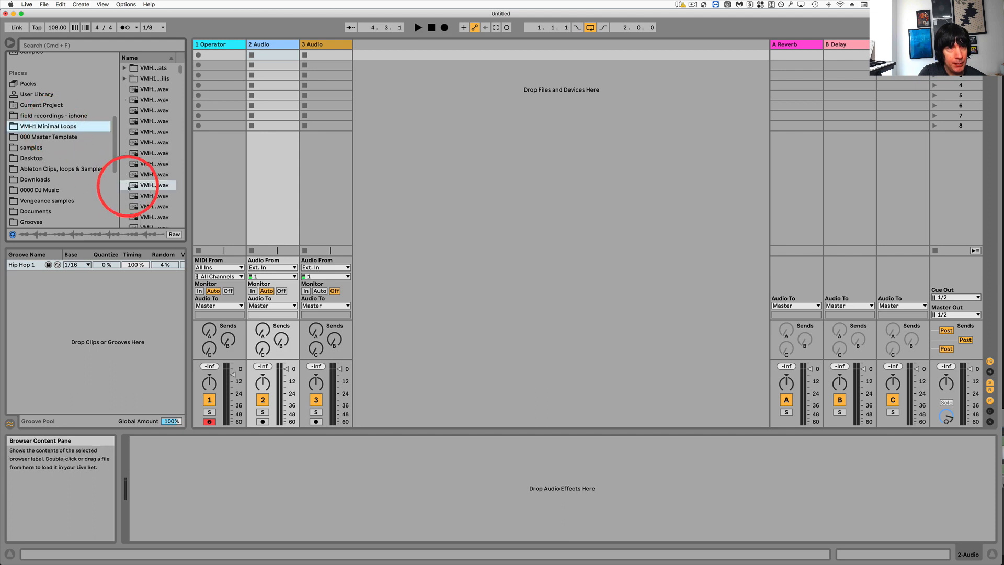
pyautogui.moveTo(133, 185); pyautogui.dragTo(271, 55)
pyautogui.moveTo(134, 196); pyautogui.dragTo(280, 65)
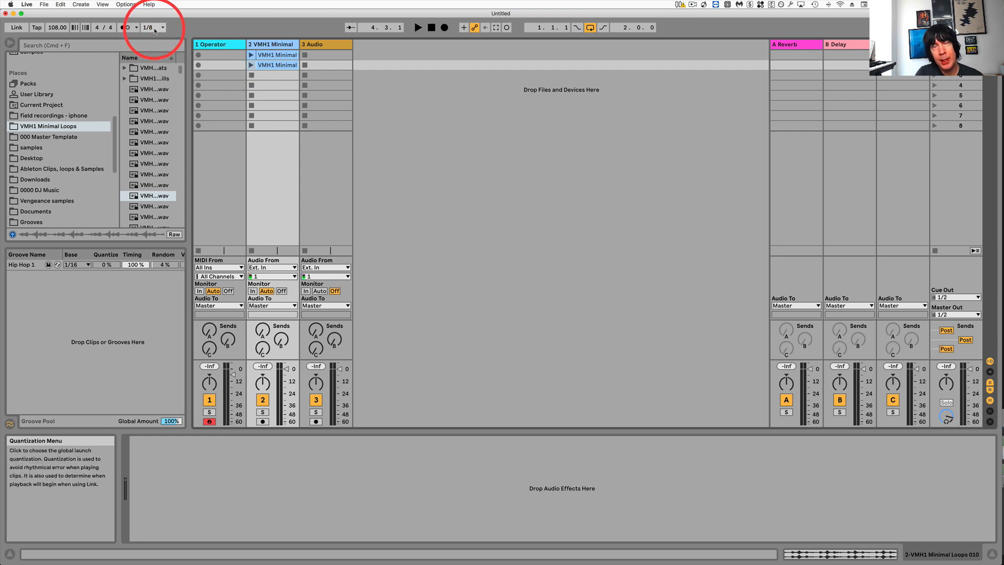
# Set the global quantization to 1 Bar and then to None.
pyautogui.click(151, 28)
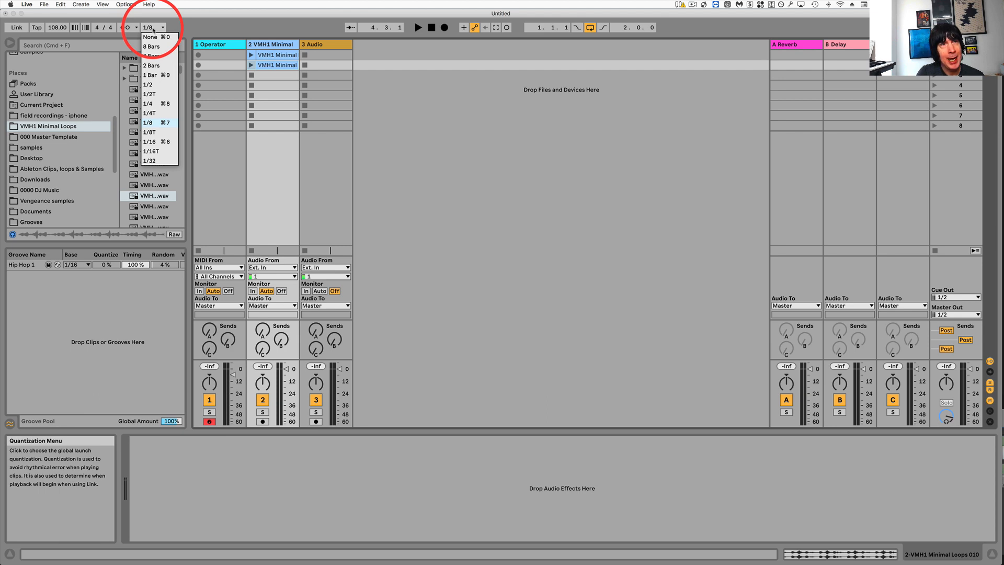
pyautogui.click(151, 76)
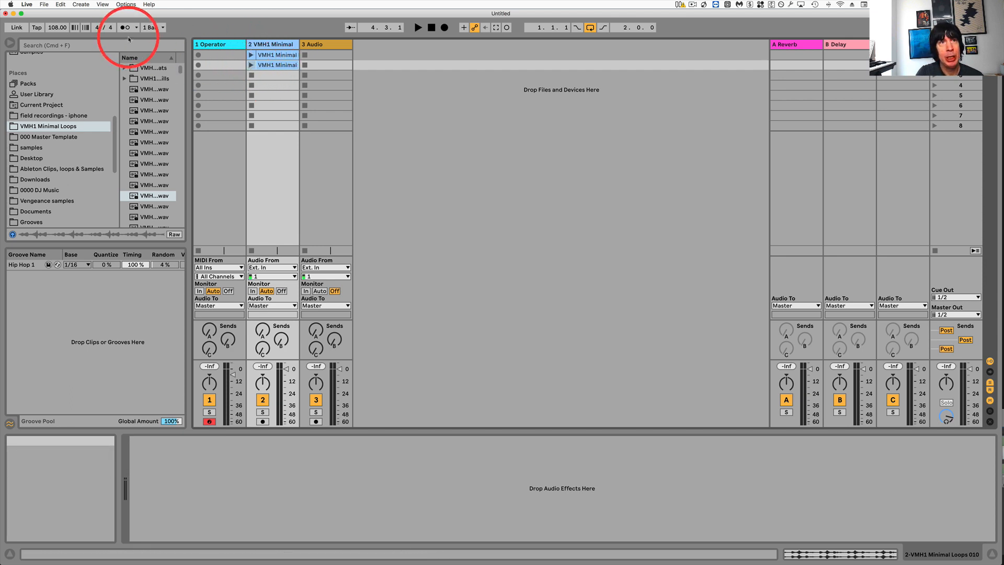
pyautogui.click(152, 27)
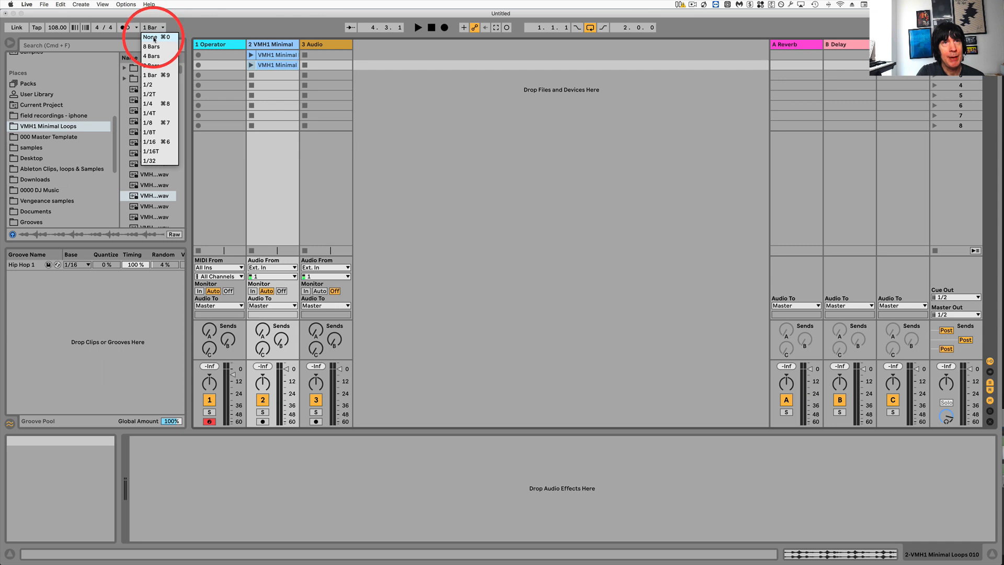
pyautogui.click(151, 37)
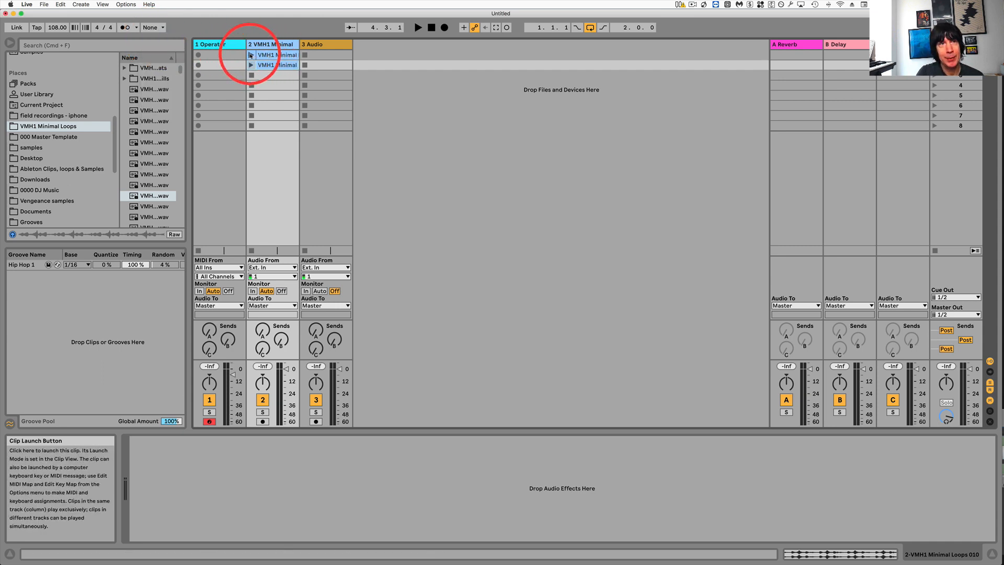
# Launch the first loop on track 2, raise the tempo to 125 BPM and switch to the second loop.
pyautogui.click(250, 55)
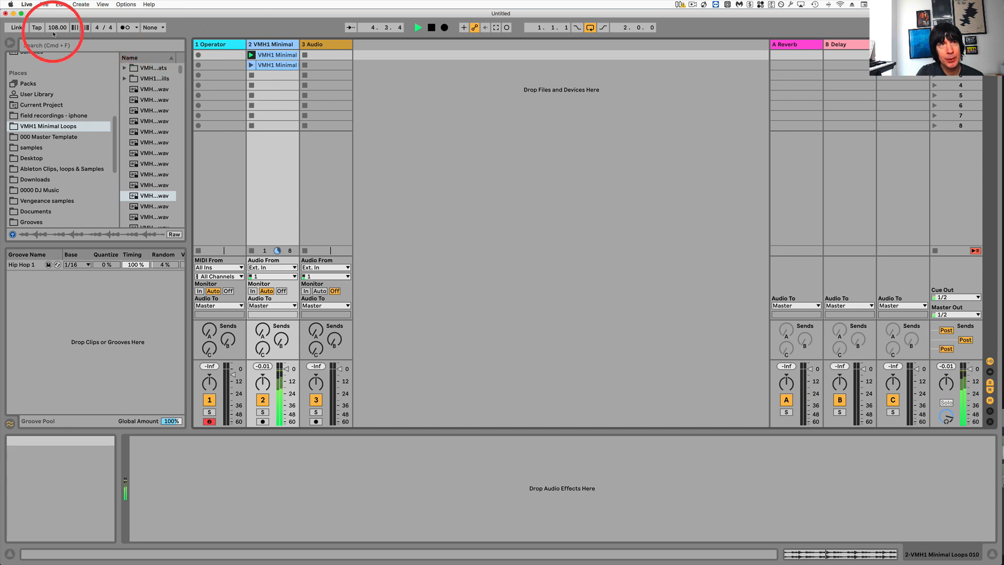
pyautogui.moveTo(55, 28); pyautogui.dragTo(55, 19)
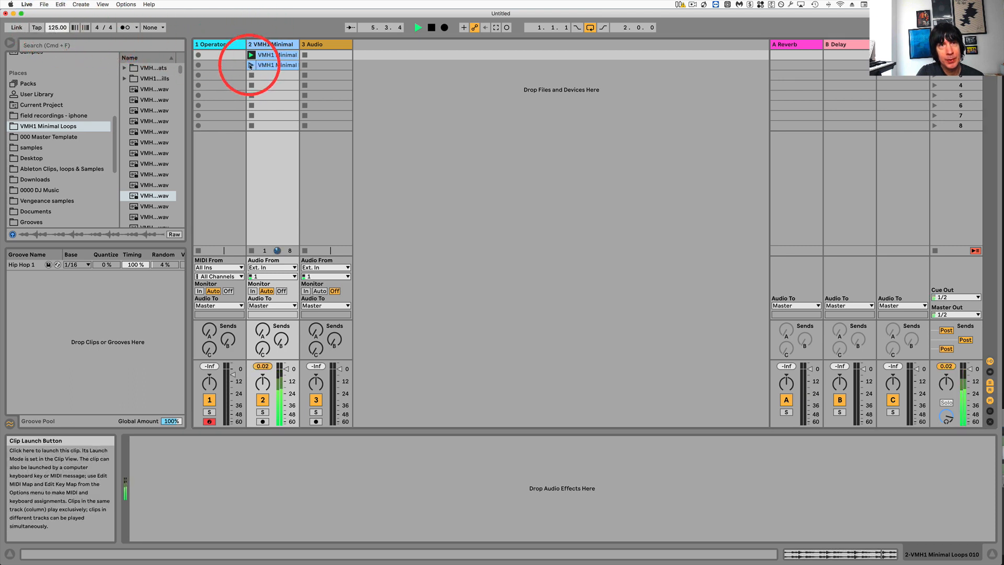
pyautogui.click(251, 65)
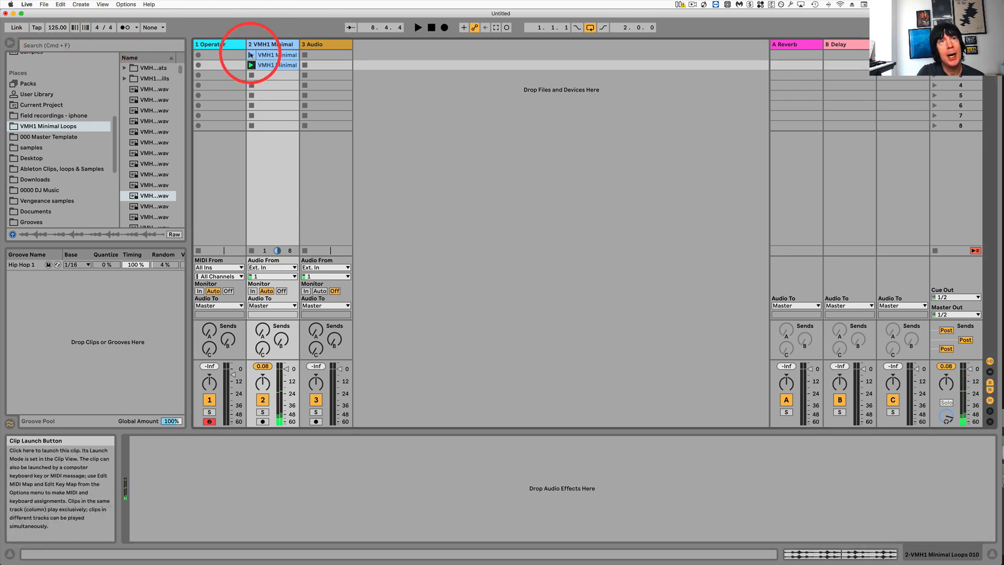
# Replace the second clip on track 2 with another VMH1 loop and alternate launching the two clips without quantization.
pyautogui.click(272, 66)
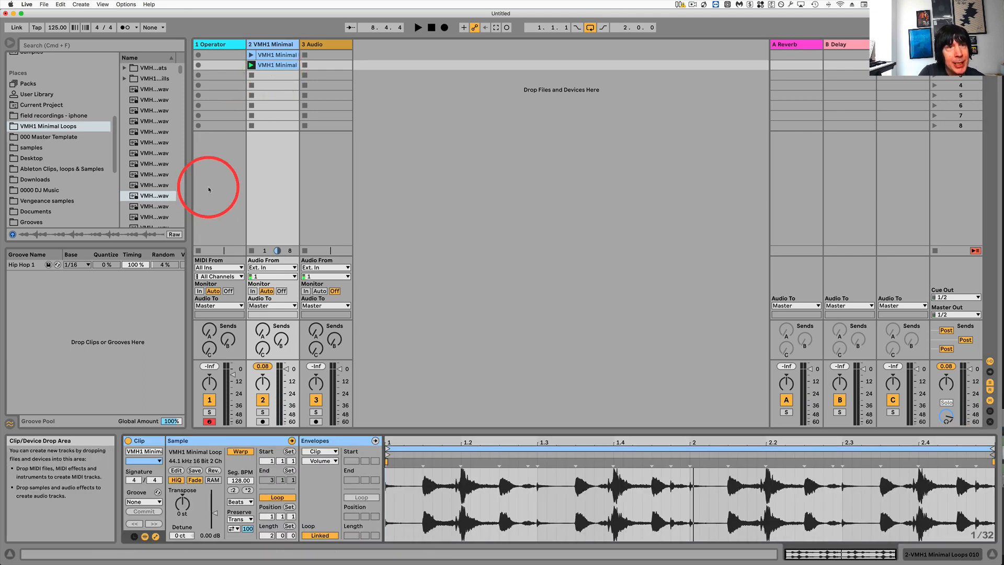
pyautogui.moveTo(149, 208); pyautogui.dragTo(254, 66)
pyautogui.click(251, 65)
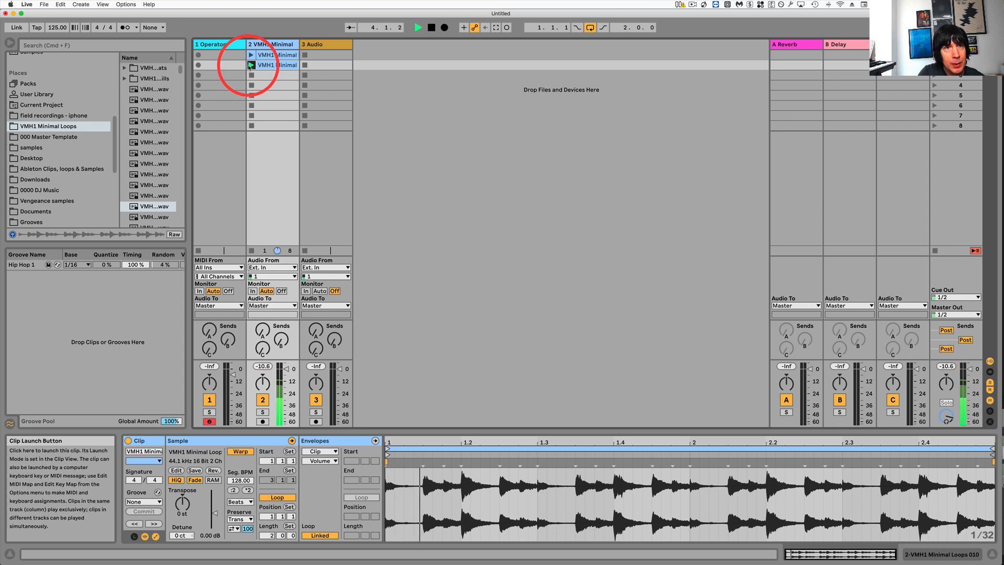
pyautogui.click(251, 54)
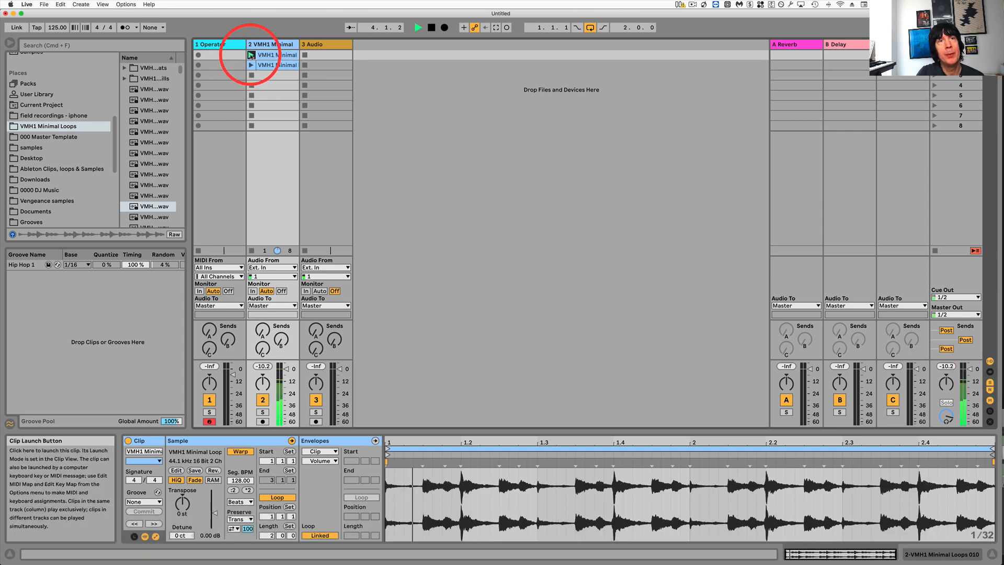
pyautogui.click(251, 65)
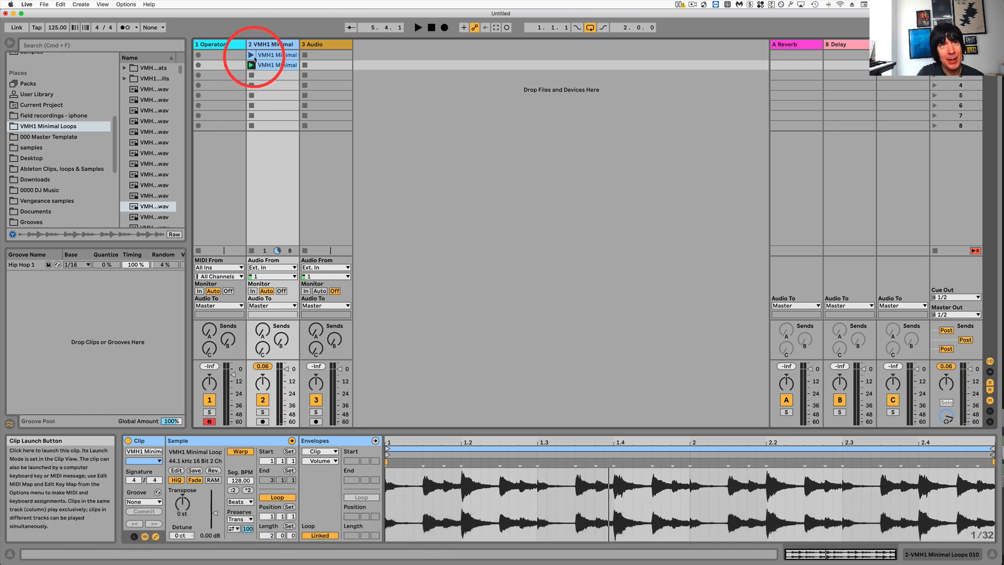
# Set the global quantization to 1 Bar, alternate launching the two clips on track 2 and stop playback.
pyautogui.click(161, 29)
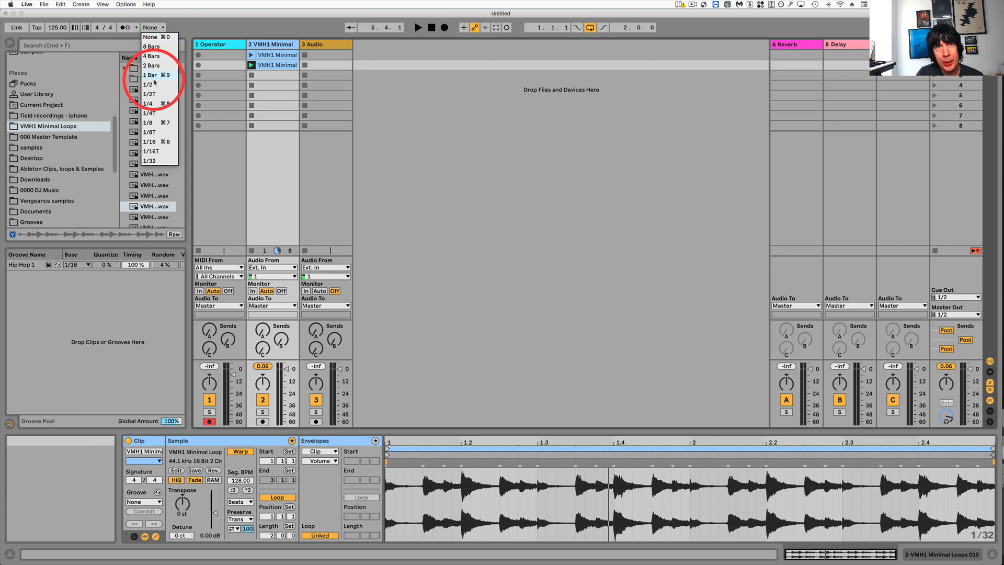
pyautogui.click(149, 75)
pyautogui.click(251, 55)
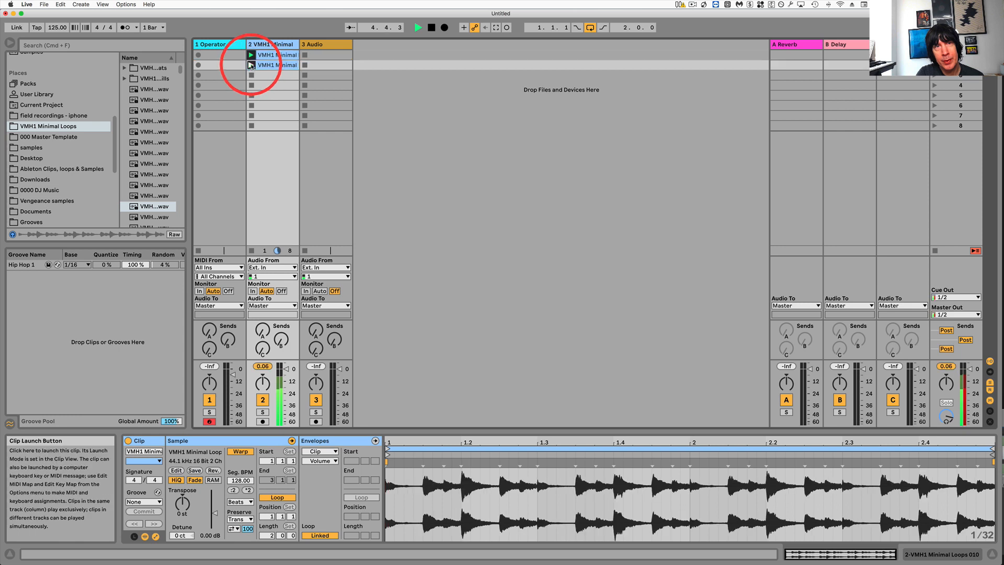
pyautogui.click(251, 55)
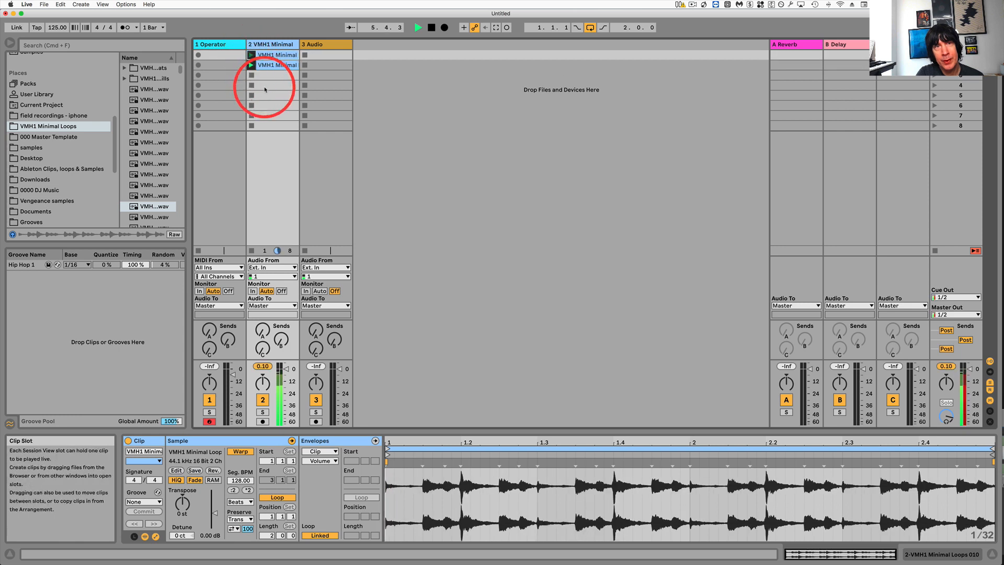
pyautogui.press('space')
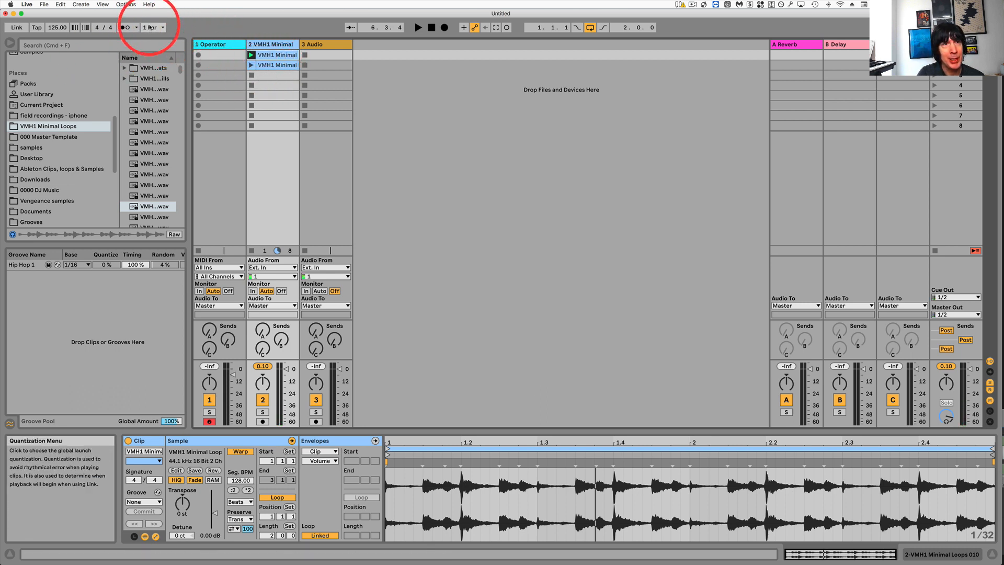
# Delete both loop clips from track 2 and select the Operator track.
pyautogui.moveTo(273, 85); pyautogui.dragTo(271, 55)
pyautogui.press('BackSpace')
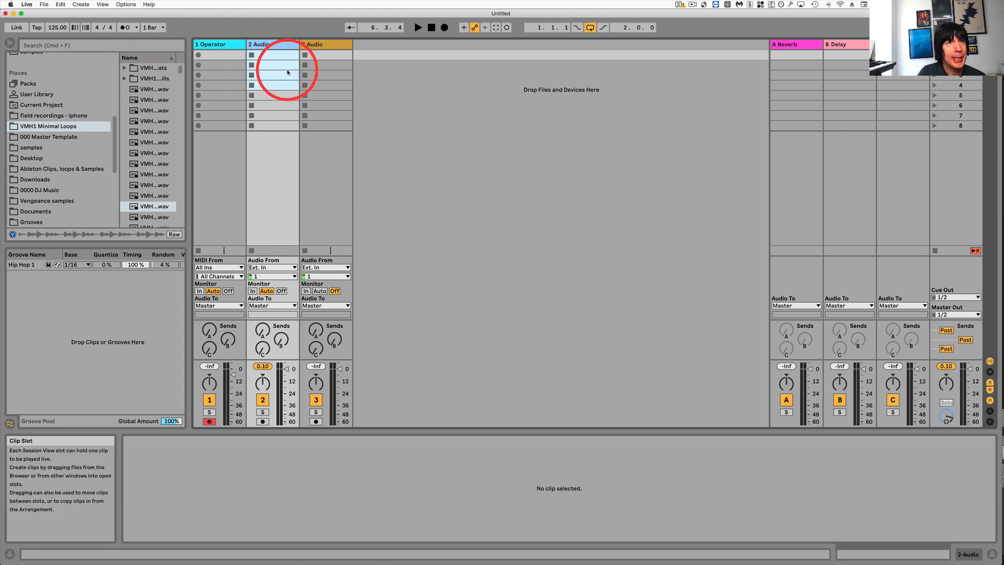
pyautogui.click(230, 48)
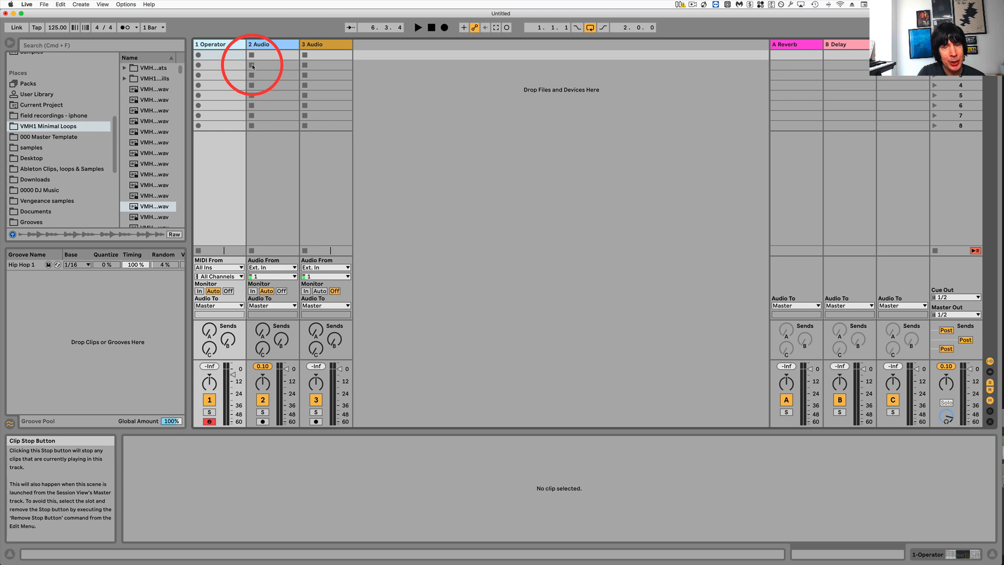
# Return to Arrangement View and select the loop brace over the first two bars.
pyautogui.press('Tab')
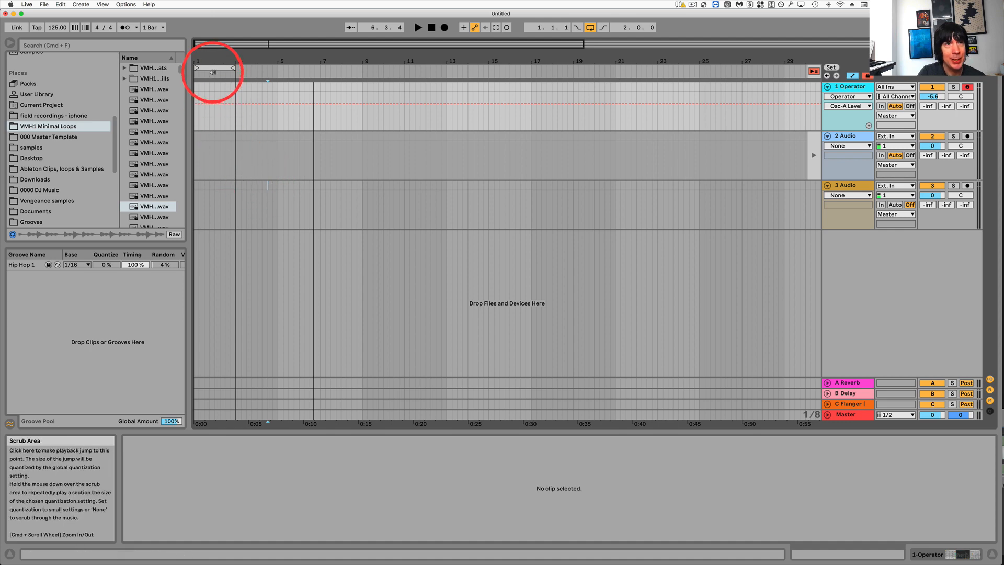
pyautogui.click(213, 68)
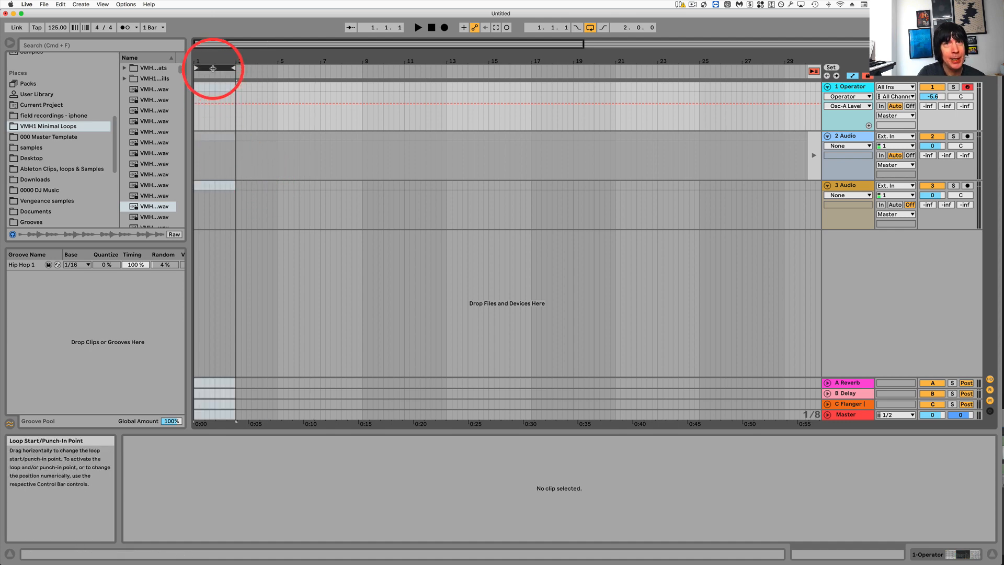
# Switch to Session View and back to Arrangement View, and review the metronome's count-in, sound and rhythm options.
pyautogui.press('Tab')
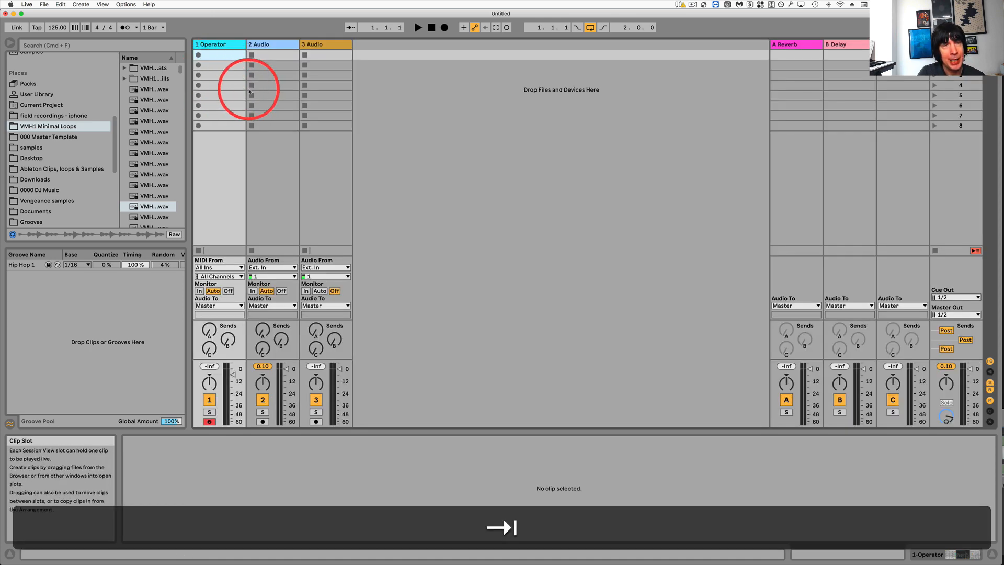
pyautogui.press('Tab')
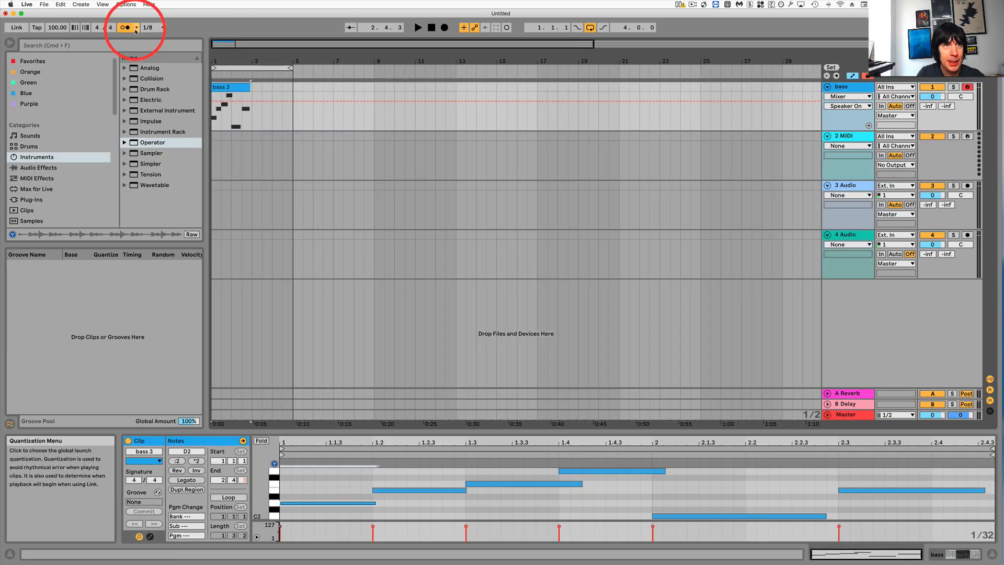
pyautogui.click(136, 27)
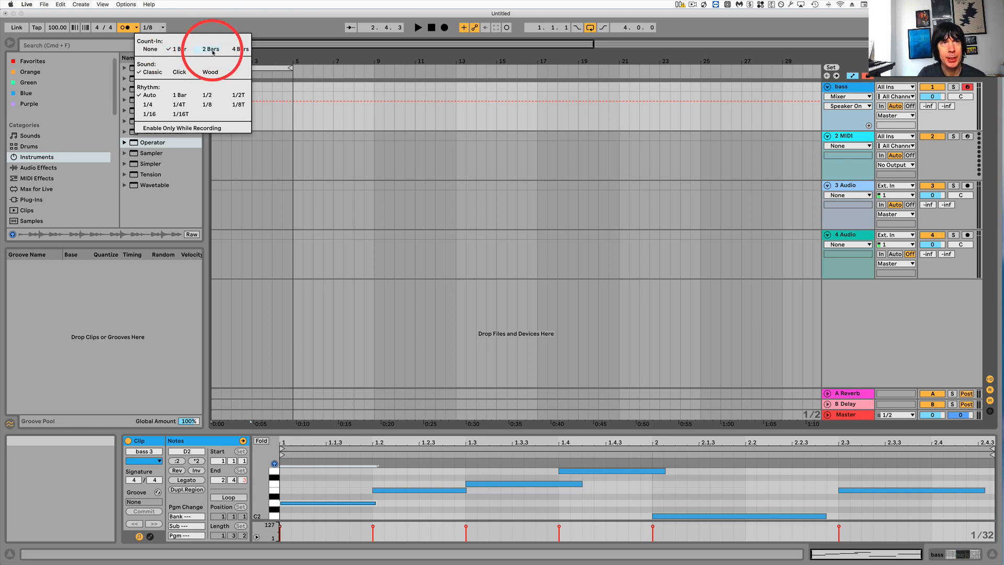
pyautogui.click(215, 24)
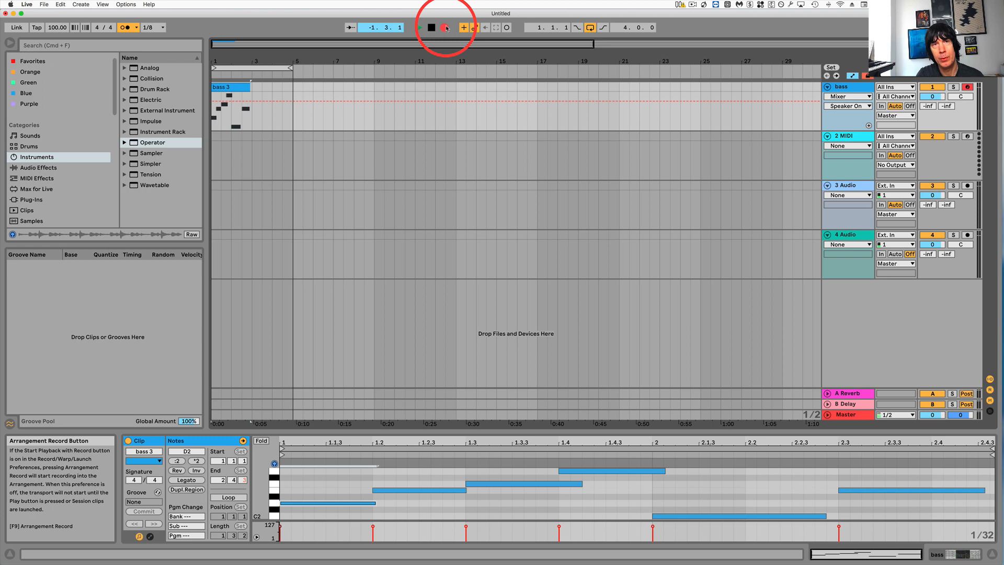
# Stop the count-in recording and delete the bass clips over the first two bars of the bass track.
pyautogui.press('space')
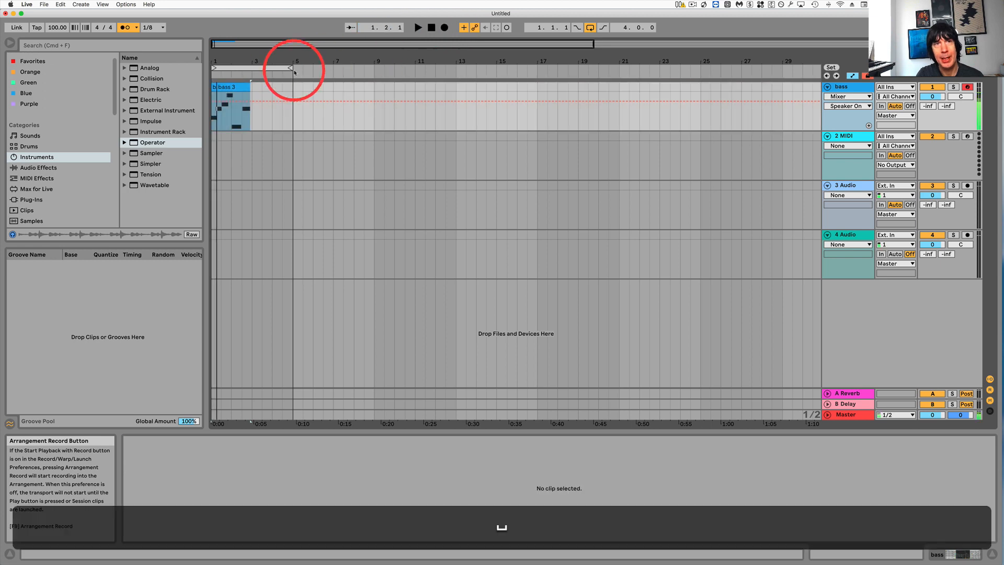
pyautogui.click(238, 87)
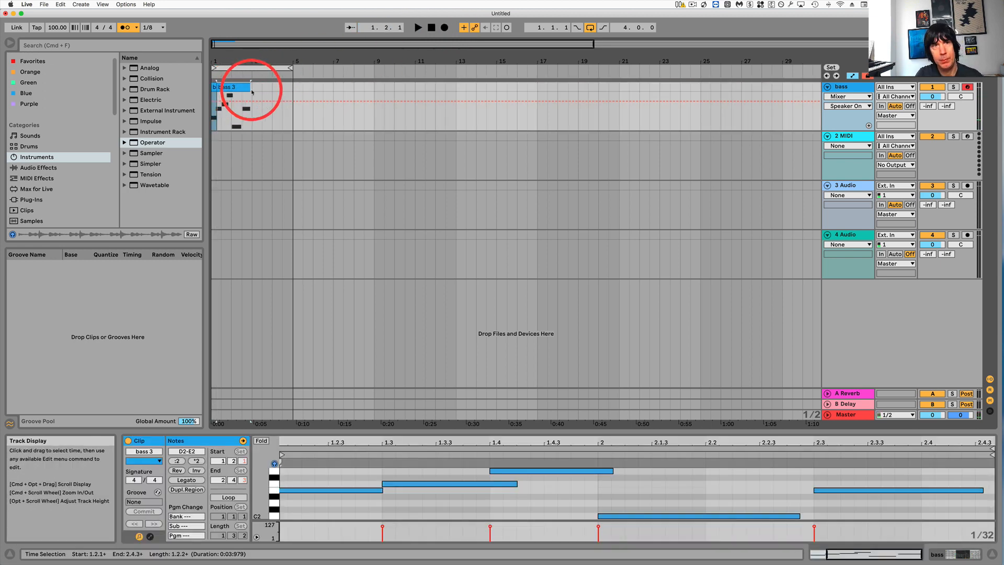
pyautogui.moveTo(261, 87); pyautogui.dragTo(204, 84)
pyautogui.press('BackSpace')
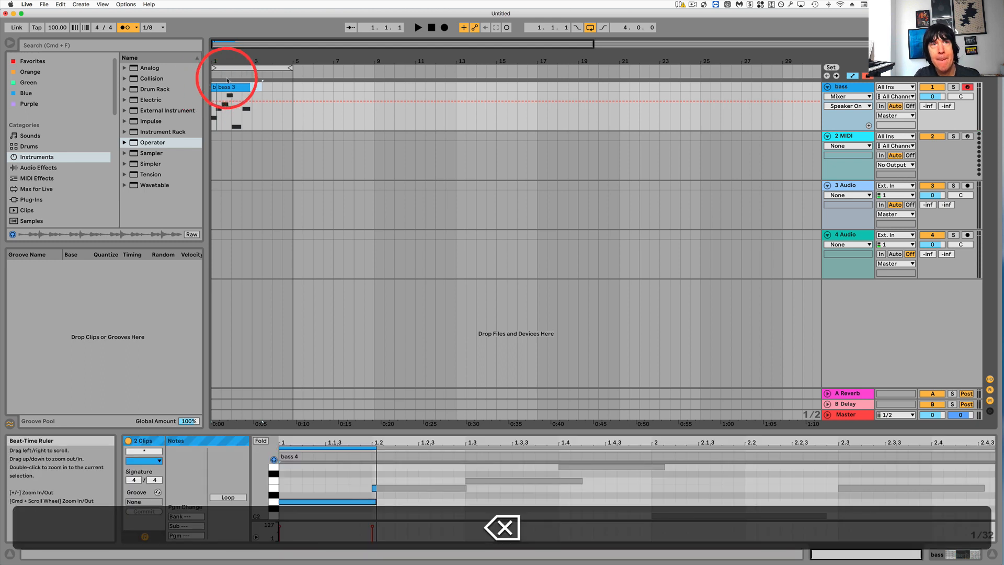
pyautogui.moveTo(252, 107); pyautogui.dragTo(214, 87)
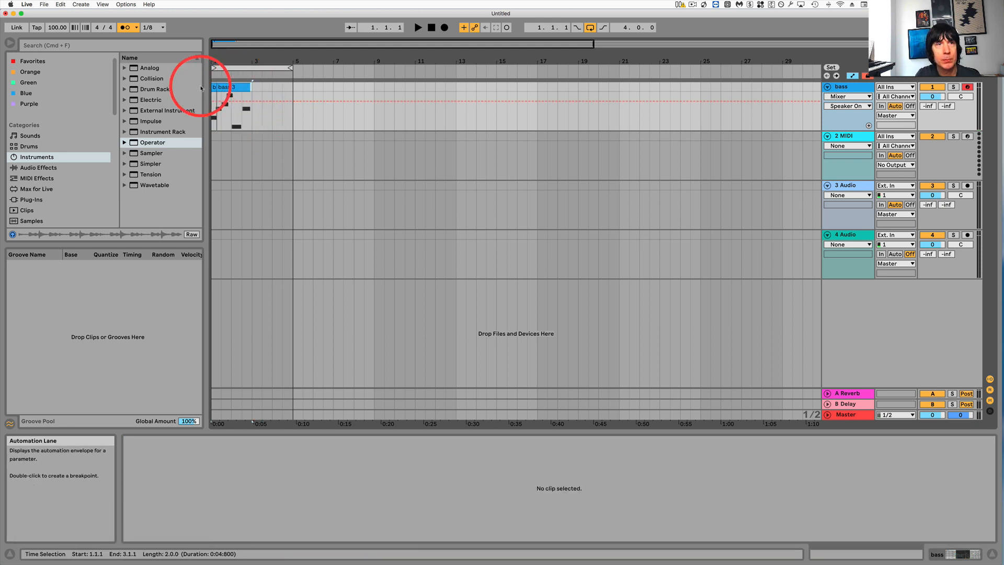
pyautogui.press('BackSpace')
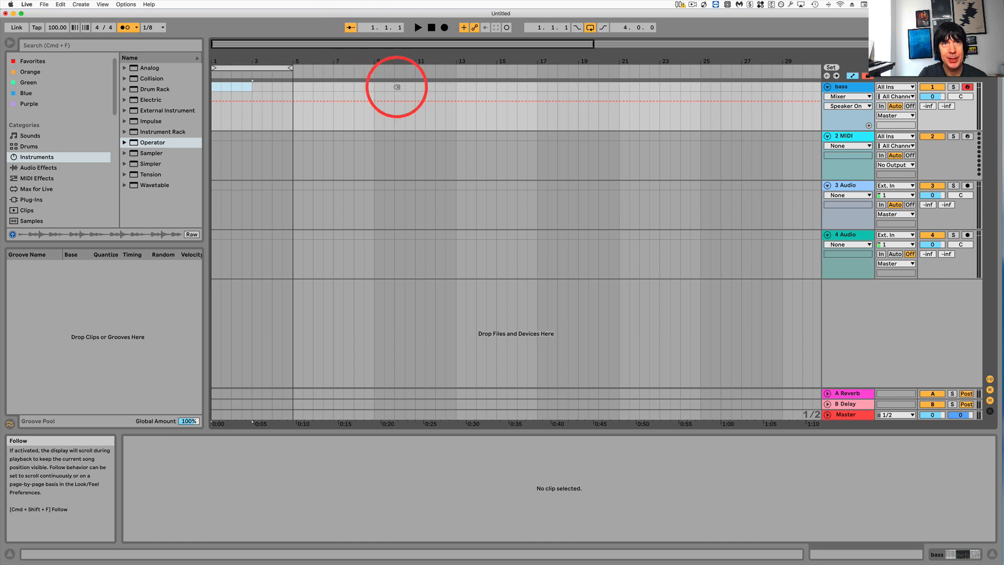
# Play the arrangement from bar 13 with Follow enabled, turn off the metronome and stop playback.
pyautogui.click(453, 122)
pyautogui.press('space')
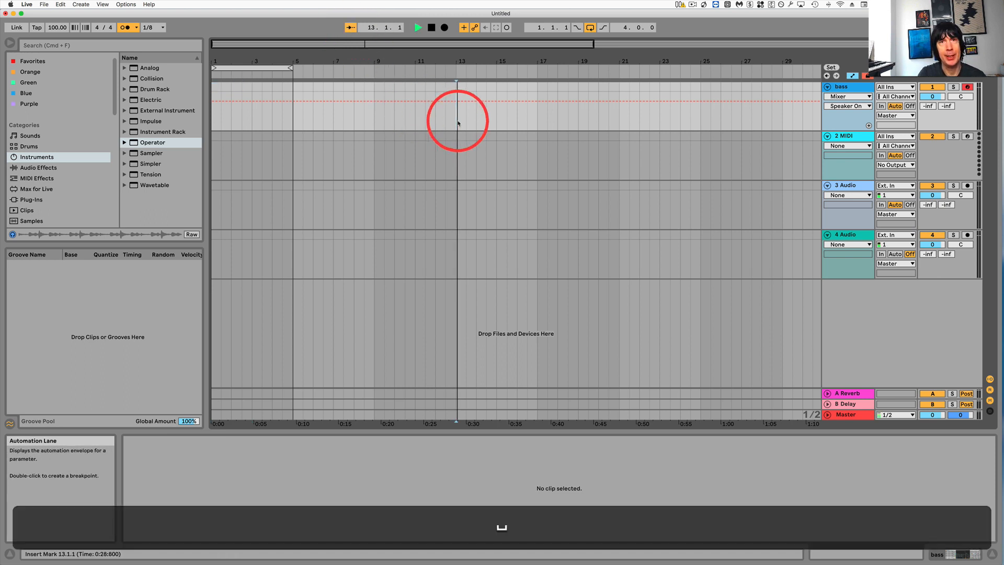
pyautogui.click(124, 27)
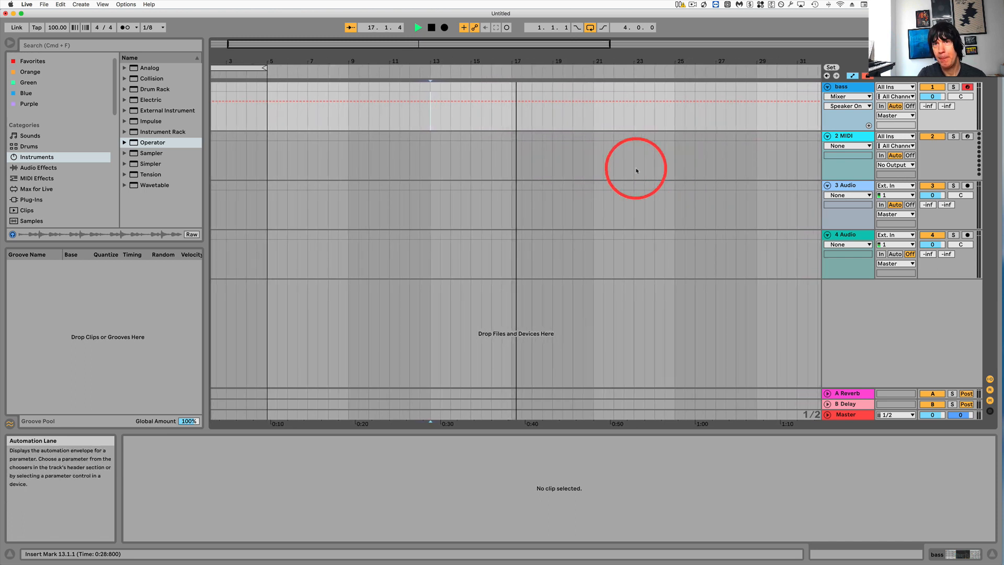
pyautogui.press('space')
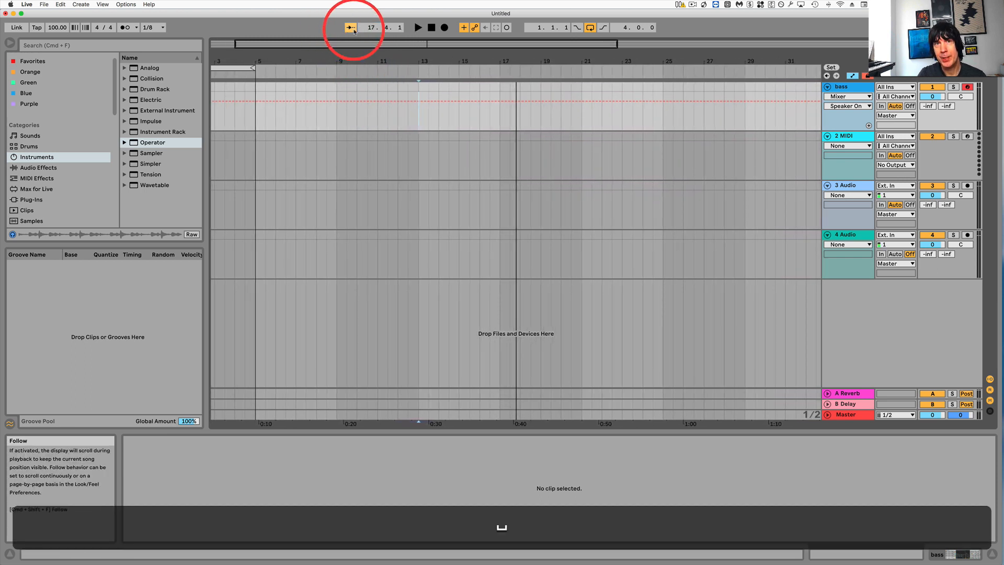
# Turn off Follow and play the arrangement from bar 13 and from bar 32 to examine the view's behaviour.
pyautogui.click(350, 28)
pyautogui.press('space')
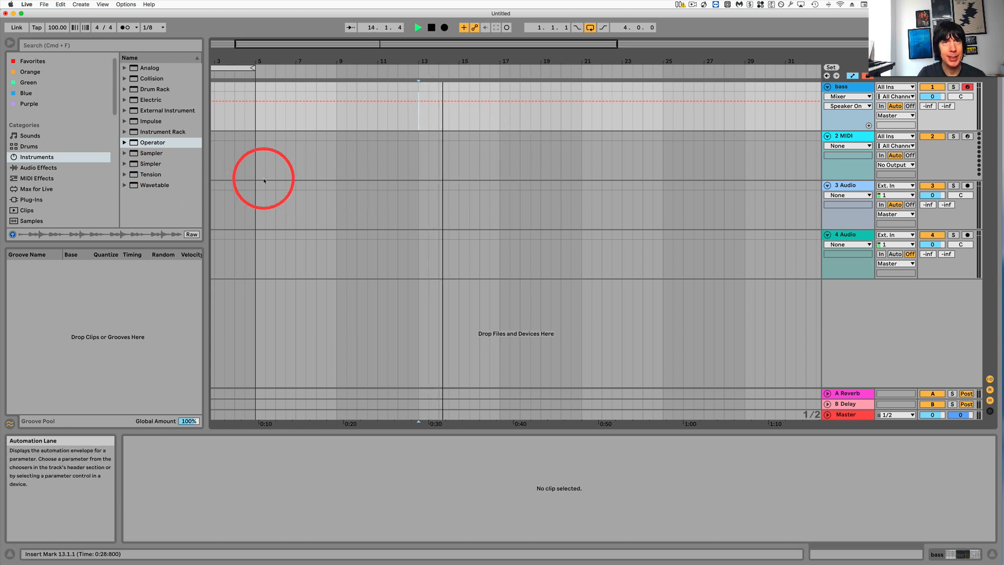
pyautogui.press('space')
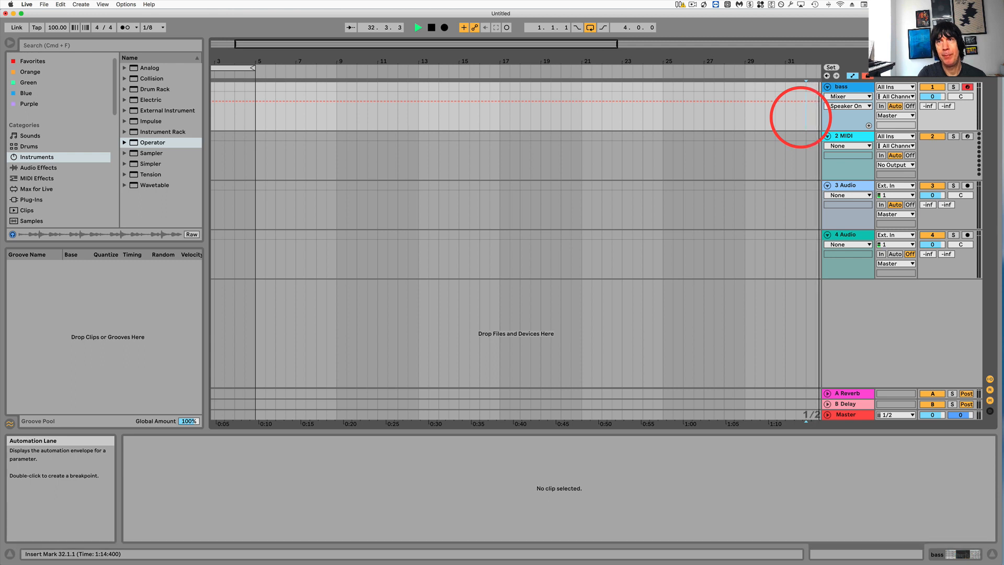
pyautogui.press('space')
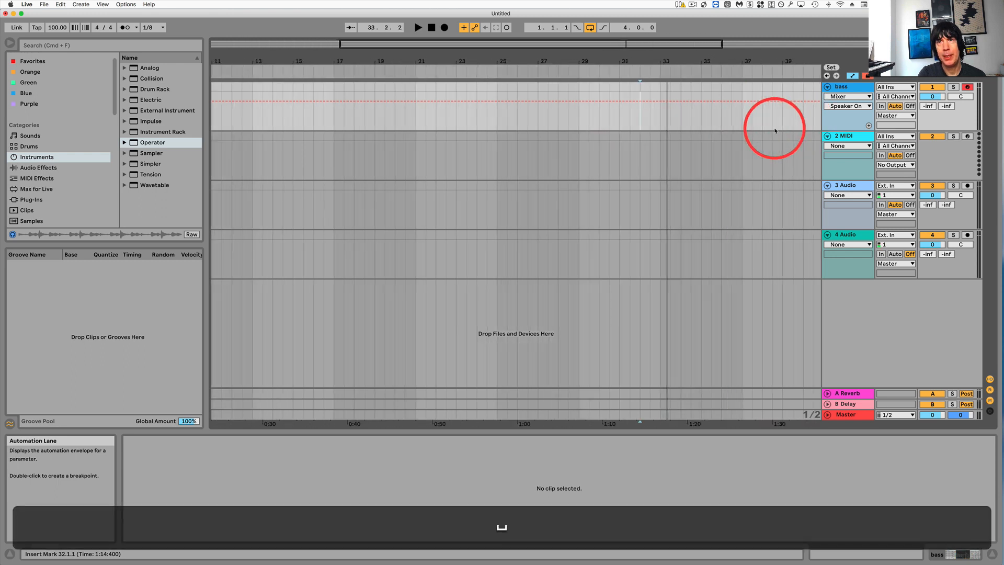
pyautogui.press('space')
pyautogui.press('space')
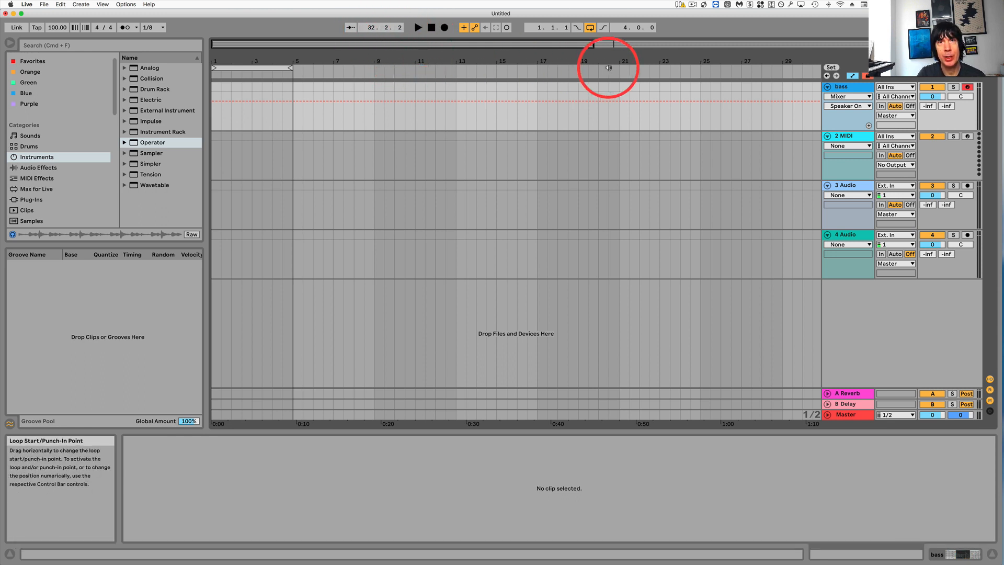
# Undo the deletion of the bass clips and select them from the start of bar 1.
pyautogui.hscroll(6, 604, 163)
pyautogui.hscroll(1, 600, 164)
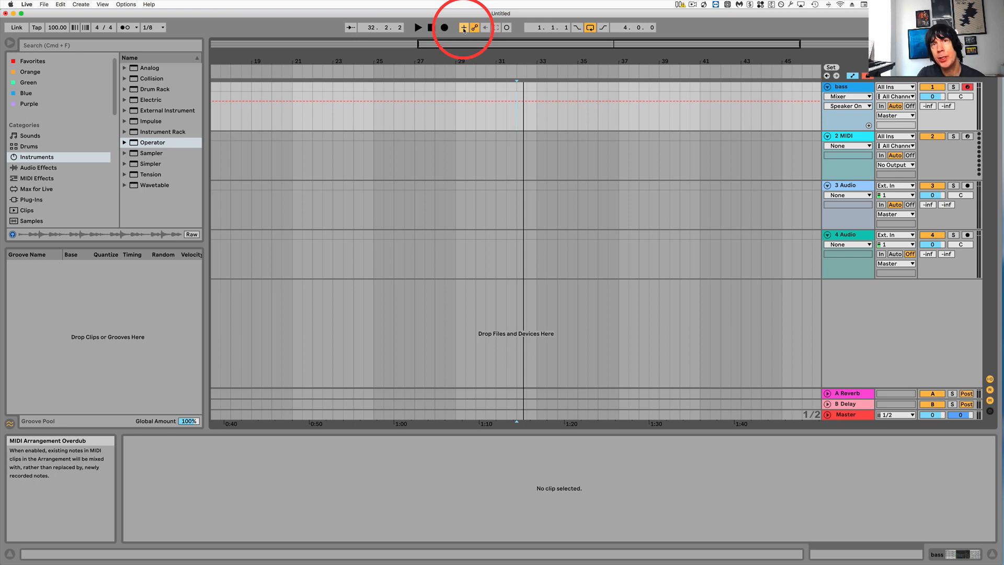
pyautogui.hscroll(-8, 480, 90)
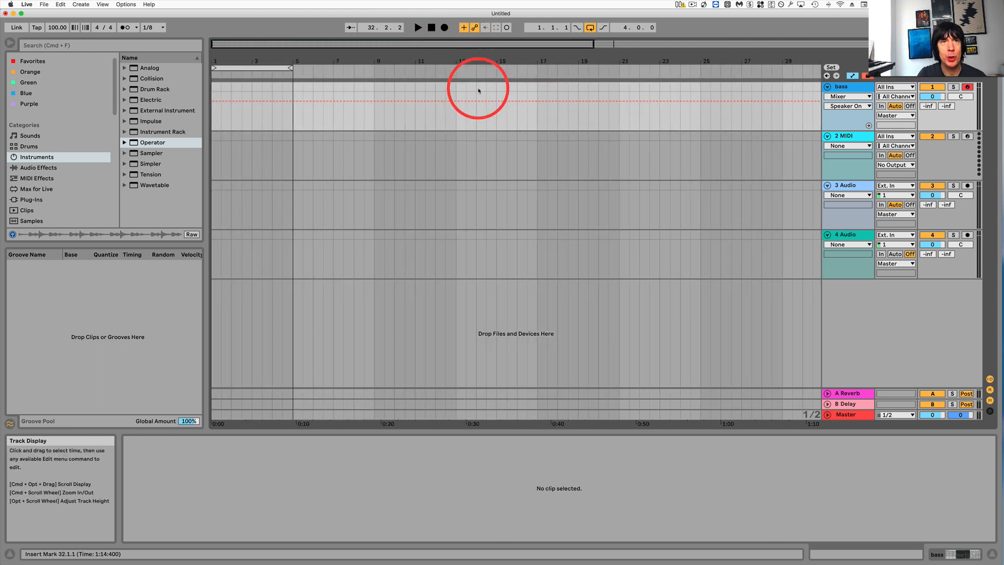
pyautogui.press('super+z')
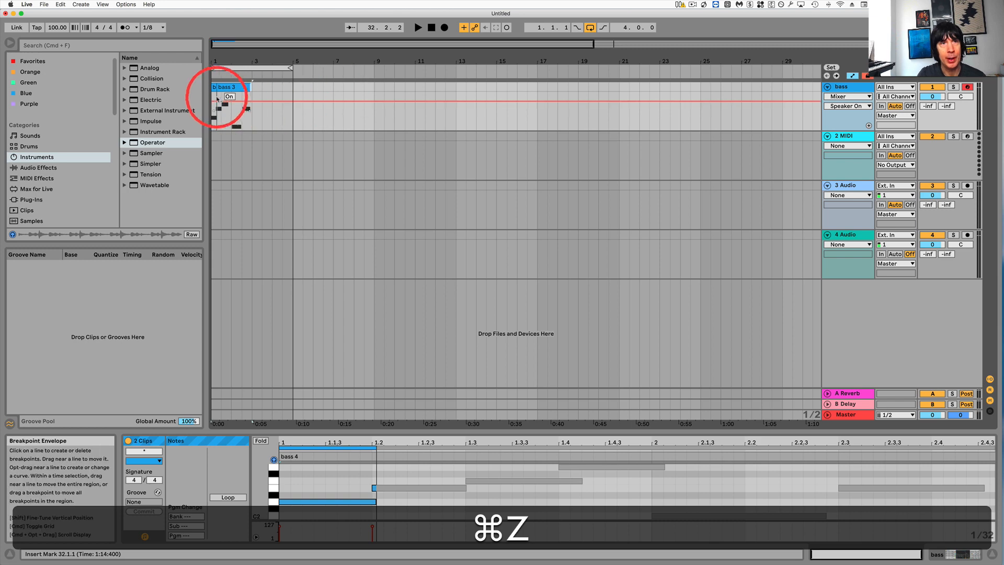
pyautogui.click(227, 87)
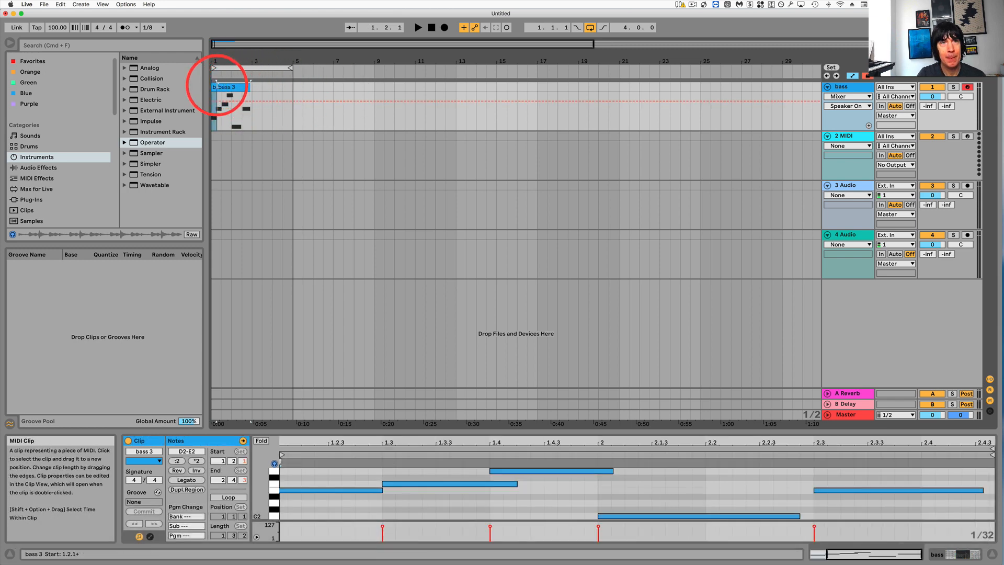
pyautogui.moveTo(214, 87); pyautogui.dragTo(212, 87)
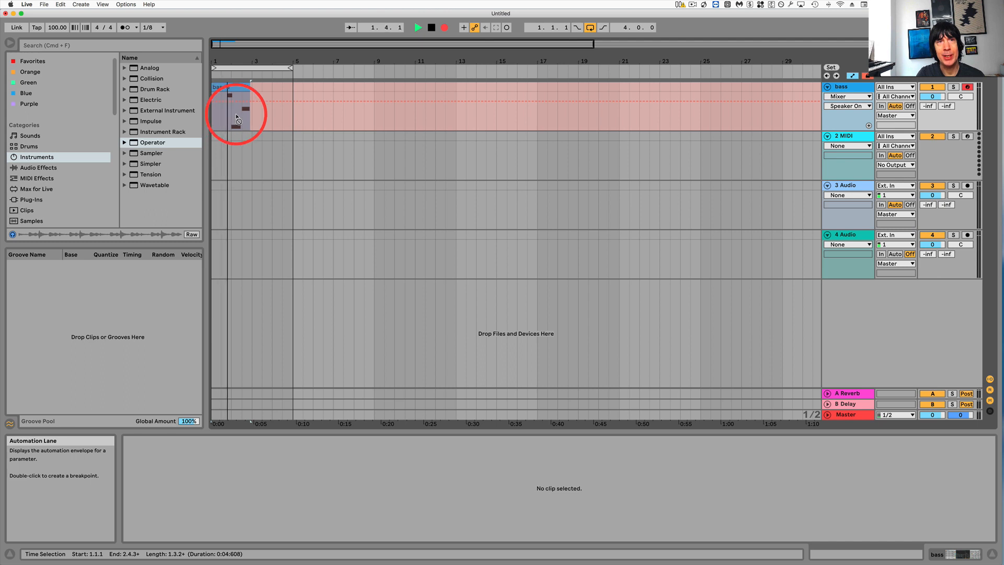
# Return to the song start and record extra notes into the bass clip with MIDI Arrangement Overdub on.
pyautogui.press('space')
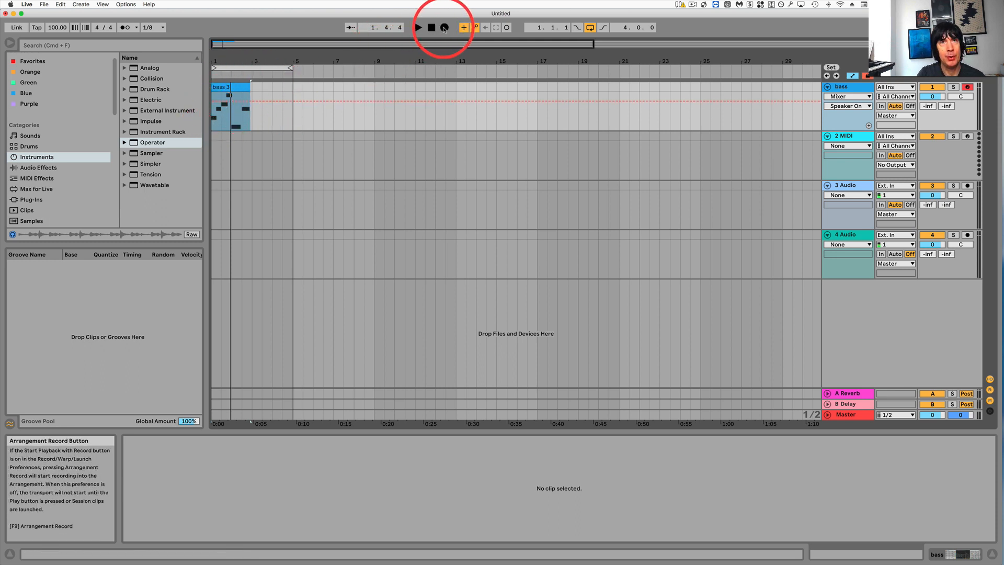
pyautogui.click(432, 28)
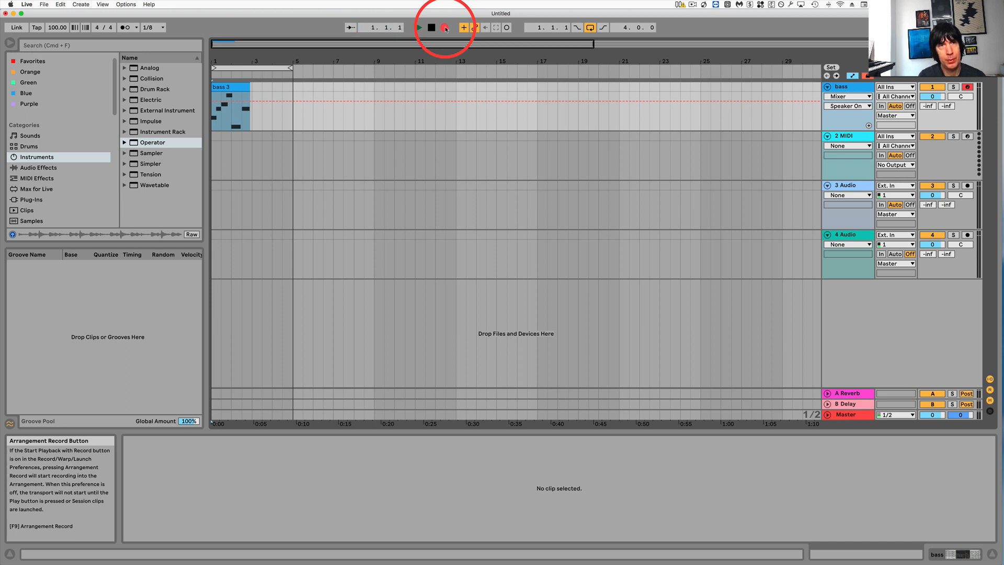
pyautogui.click(445, 28)
pyautogui.press('j')
pyautogui.press('k')
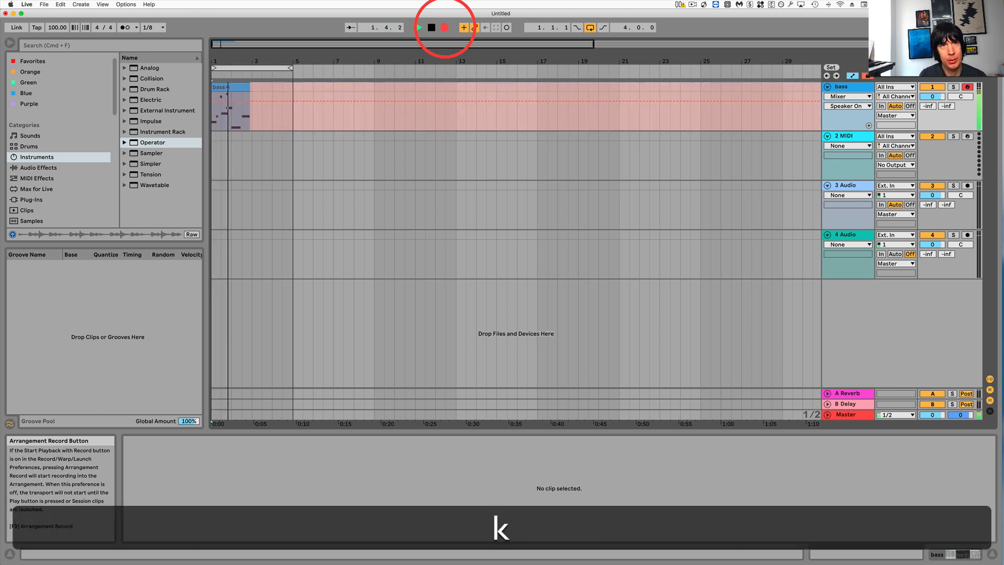
pyautogui.press('d')
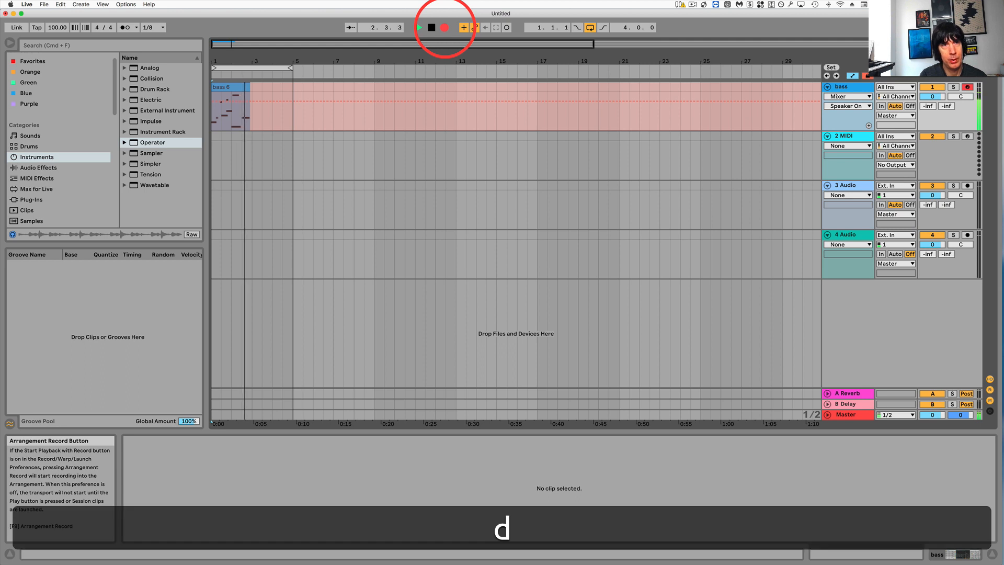
pyautogui.press('space')
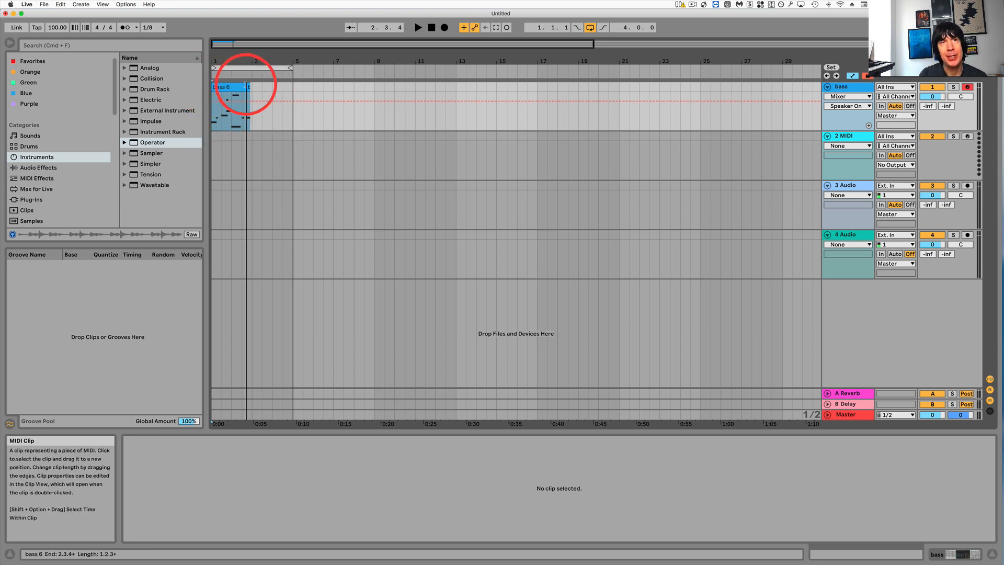
# Turn off MIDI Arrangement Overdub, disarm and select the bass track, and undo the overdubbed notes.
pyautogui.click(465, 30)
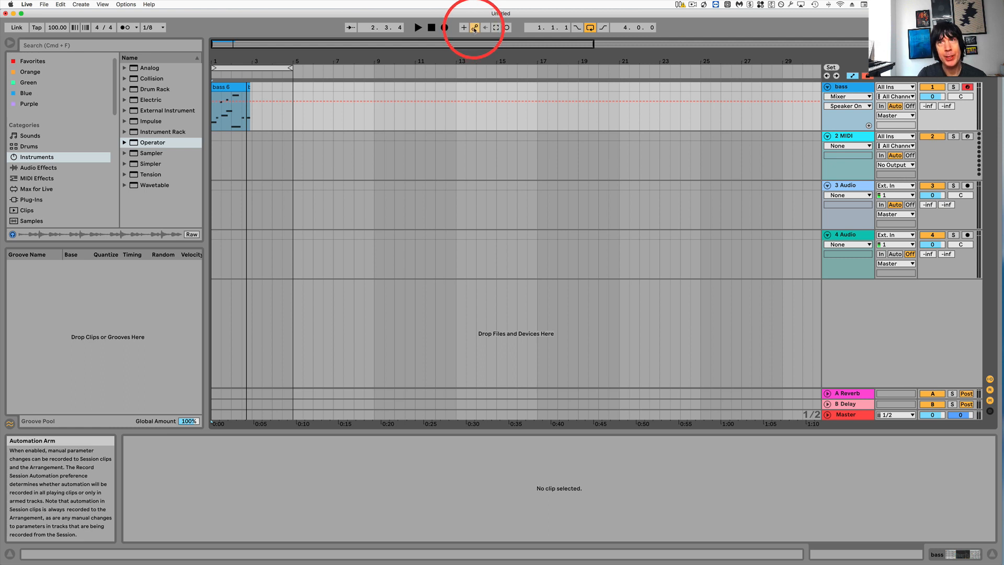
pyautogui.click(967, 87)
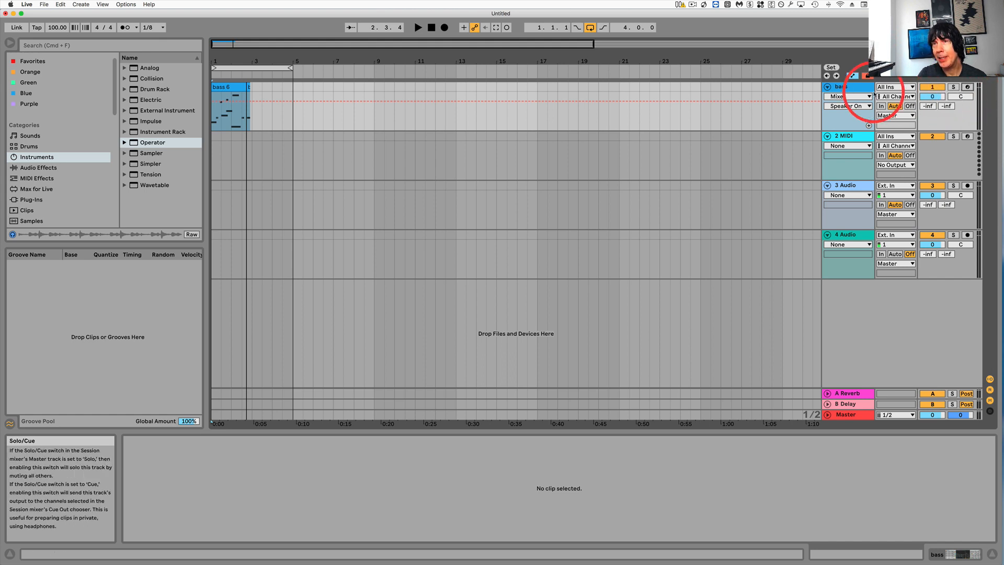
pyautogui.click(851, 87)
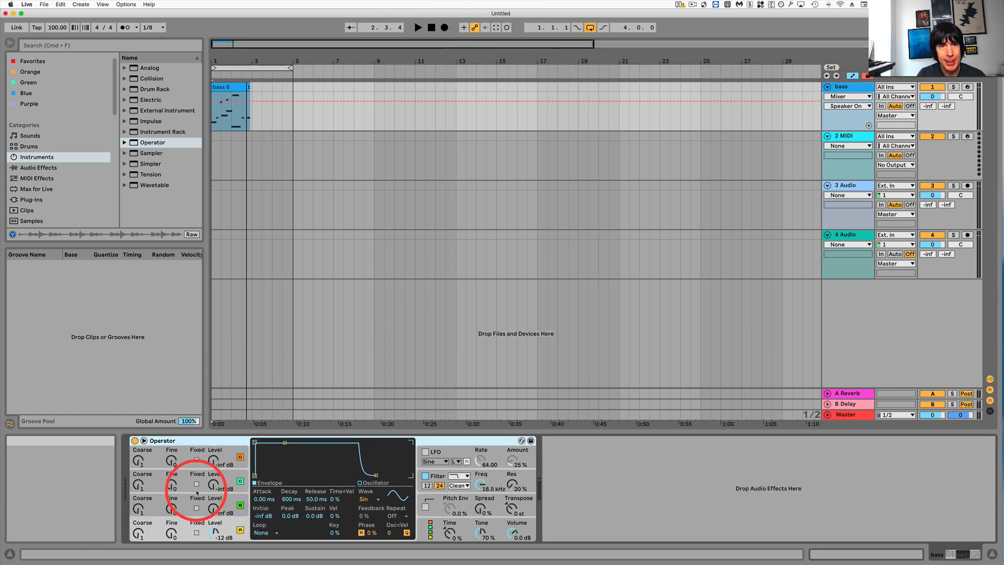
pyautogui.press('super+z')
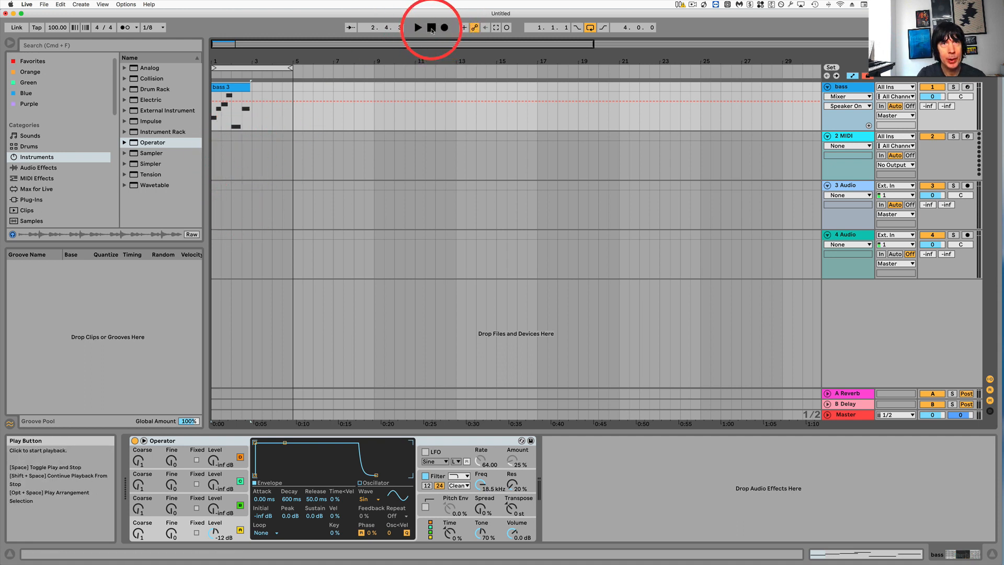
# Record automation of Operator's Osc B Level over the bass clip from the start of the loop, and stop recording.
pyautogui.click(246, 67)
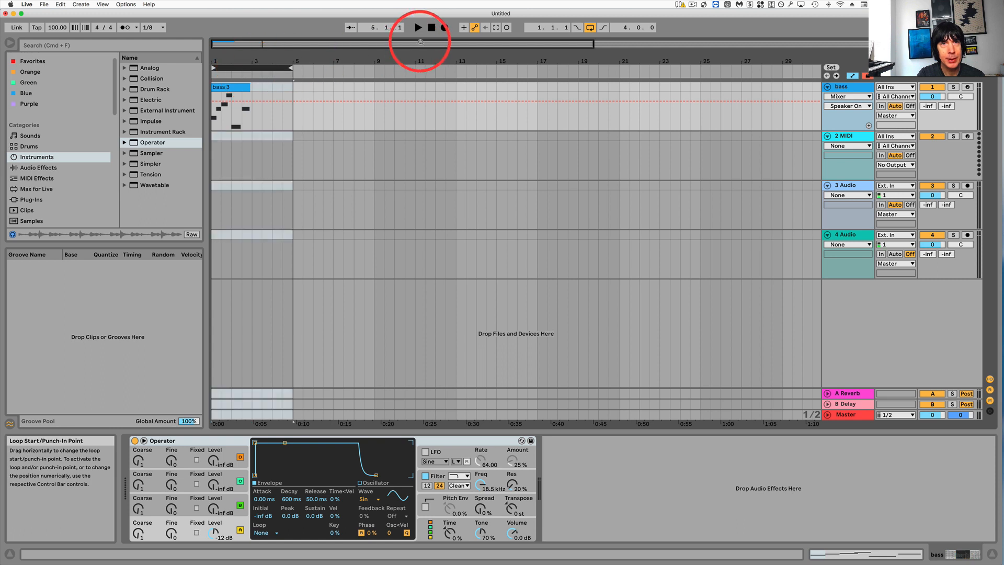
pyautogui.click(444, 28)
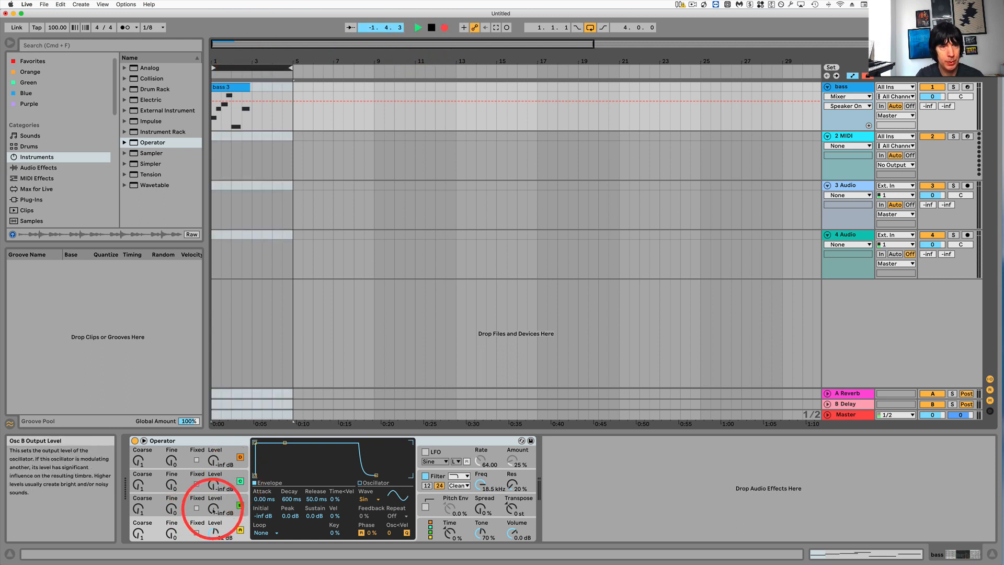
pyautogui.moveTo(214, 511); pyautogui.dragTo(214, 515)
pyautogui.press('space')
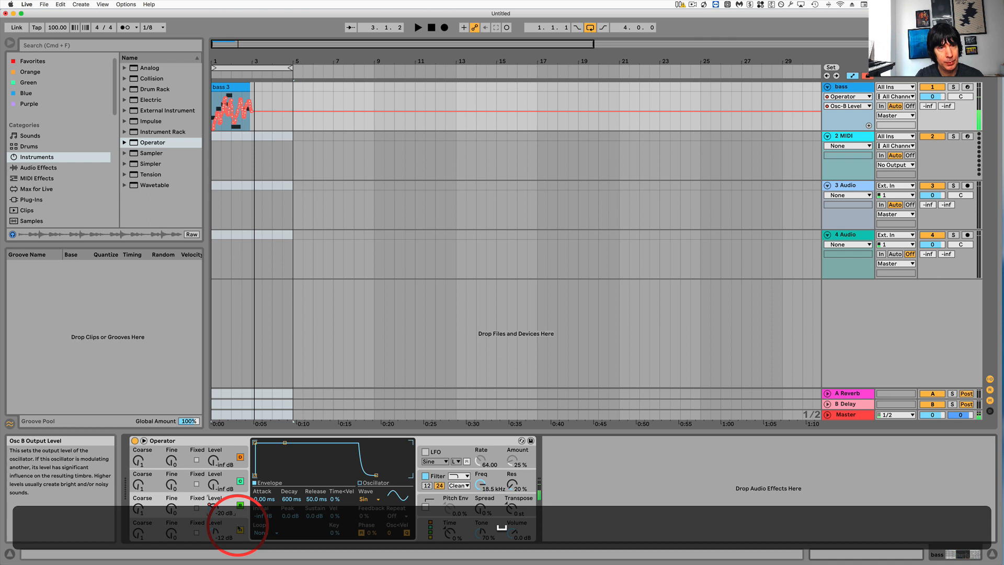
# Record automation of Operator's filter frequency and resonance over the bass clip from the song start, and stop recording.
pyautogui.doubleClick(432, 29)
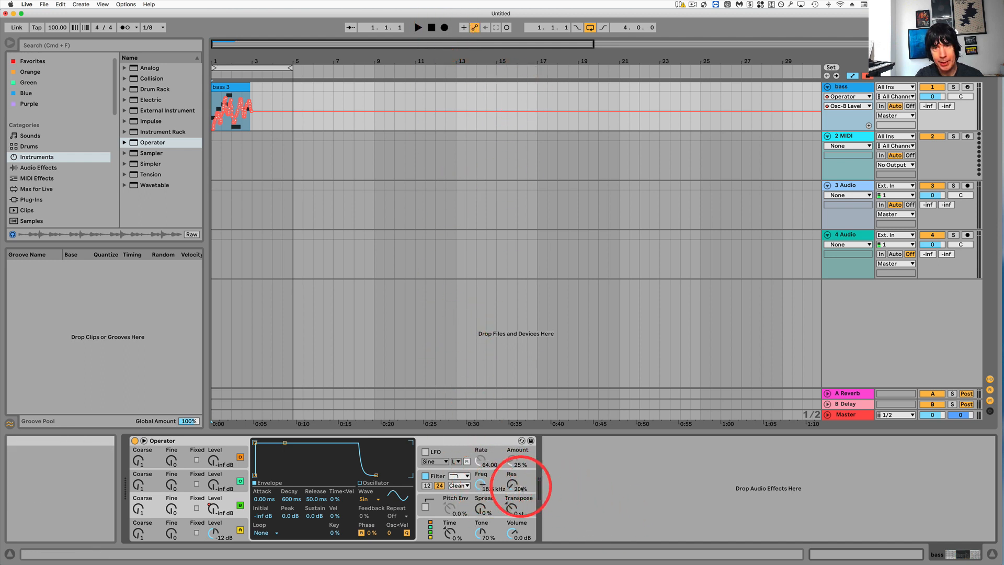
pyautogui.click(444, 27)
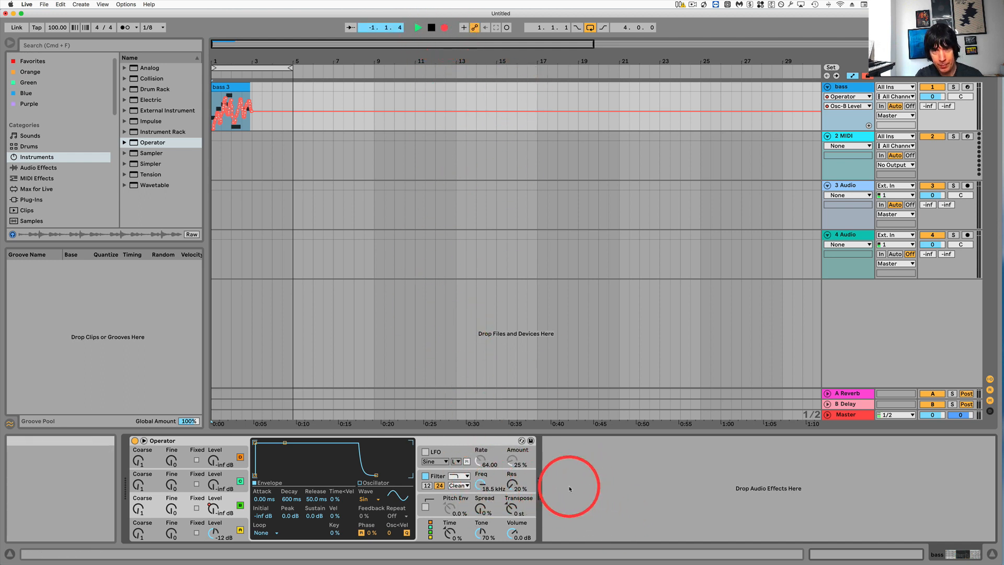
pyautogui.moveTo(511, 482)
pyautogui.mouseDown()
pyautogui.moveTo(511, 468)
pyautogui.moveTo(482, 493)
pyautogui.moveTo(537, 464)
pyautogui.mouseUp()
pyautogui.press('space')
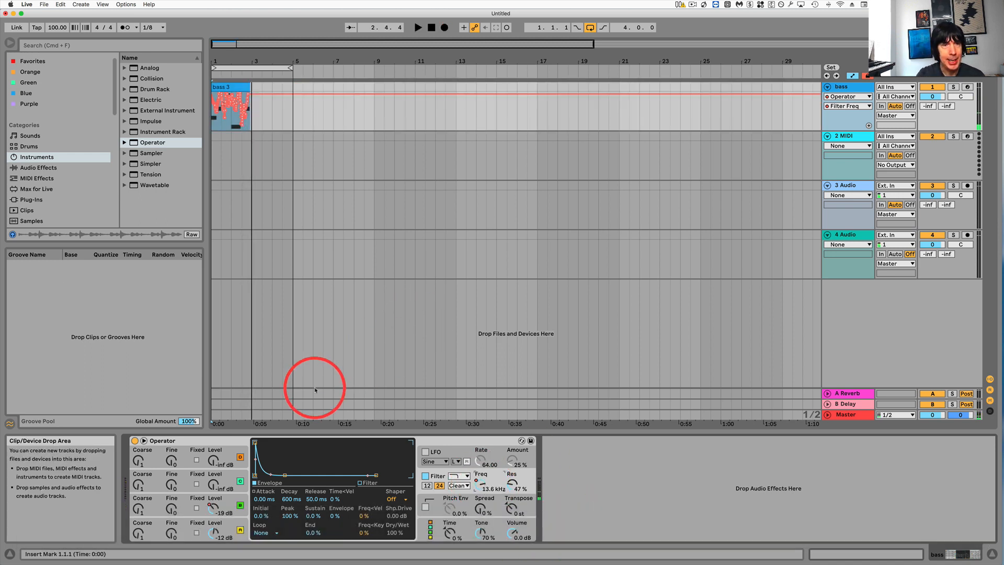
# Play back the bass clip with its filter automation from the song start, and remove the clip and that filter automation.
pyautogui.click(417, 27)
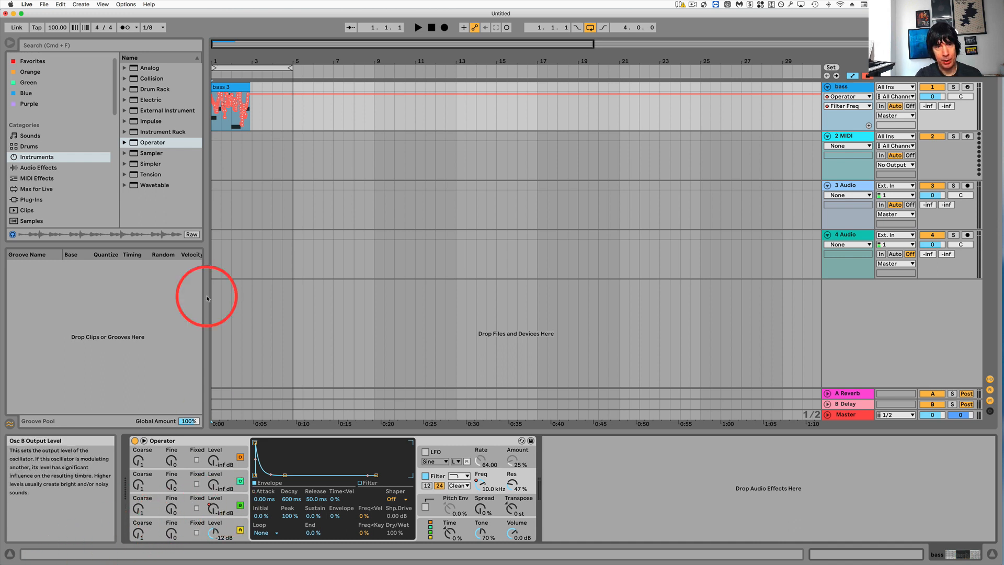
pyautogui.click(418, 27)
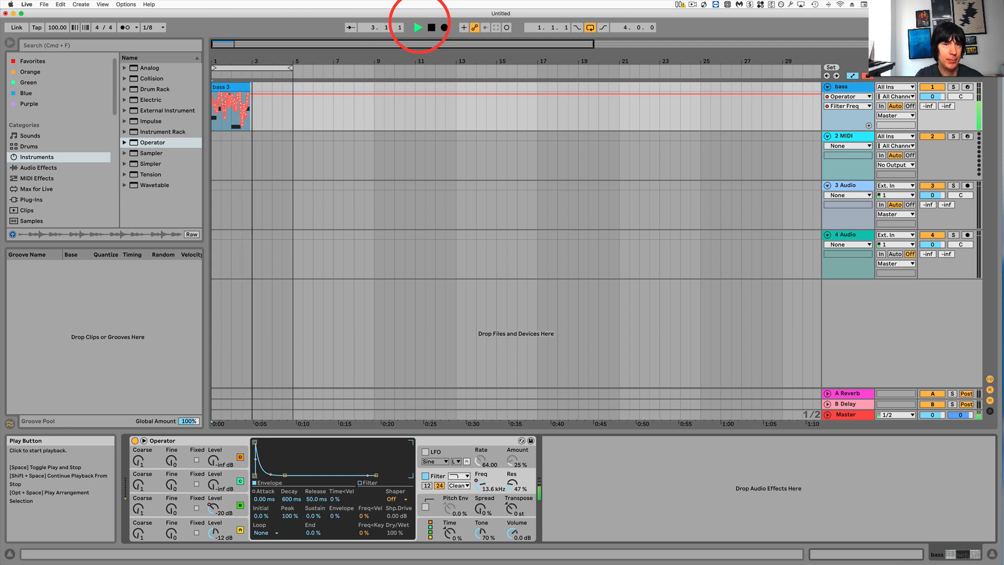
pyautogui.press('space')
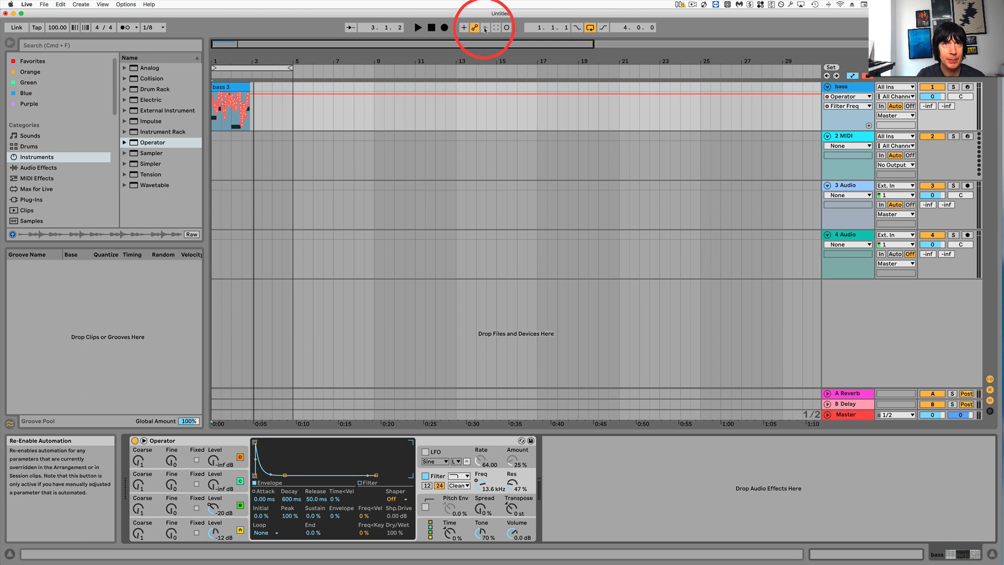
pyautogui.press('super+z')
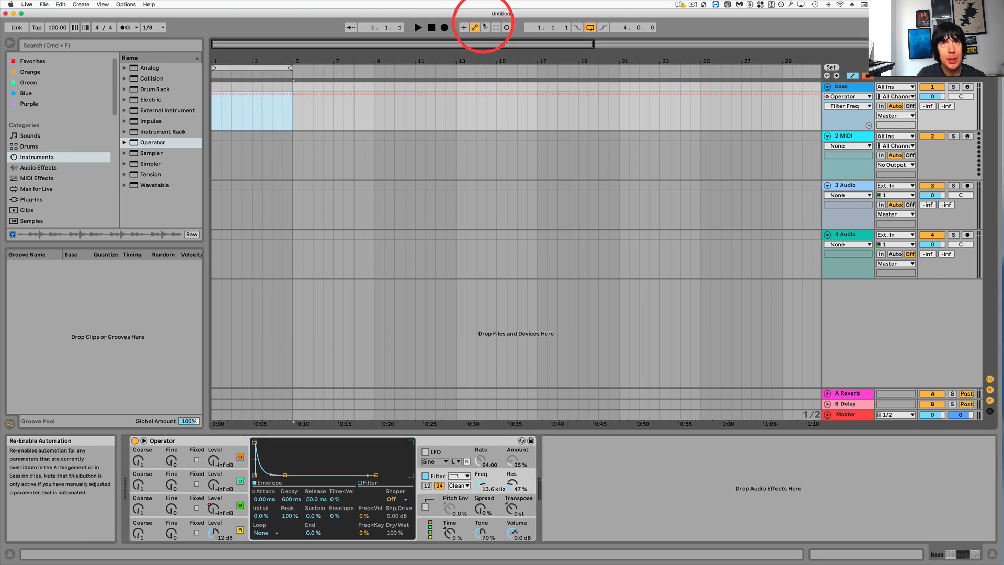
# Override the bass track's Osc B Level automation by setting Operator's level to -20 dB during playback, and play it again.
pyautogui.click(485, 29)
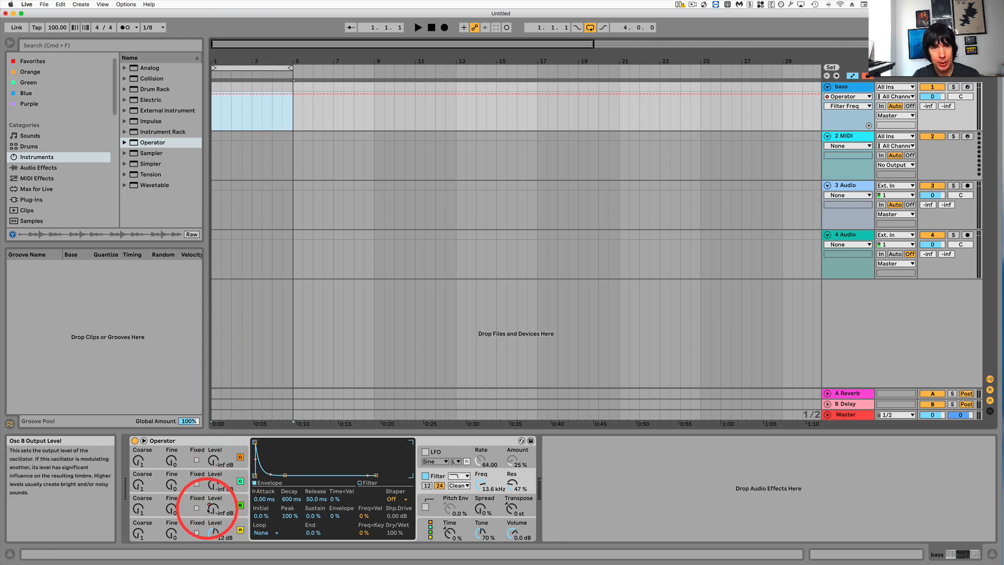
pyautogui.press('space')
pyautogui.moveTo(213, 507); pyautogui.dragTo(212, 506)
pyautogui.press('space')
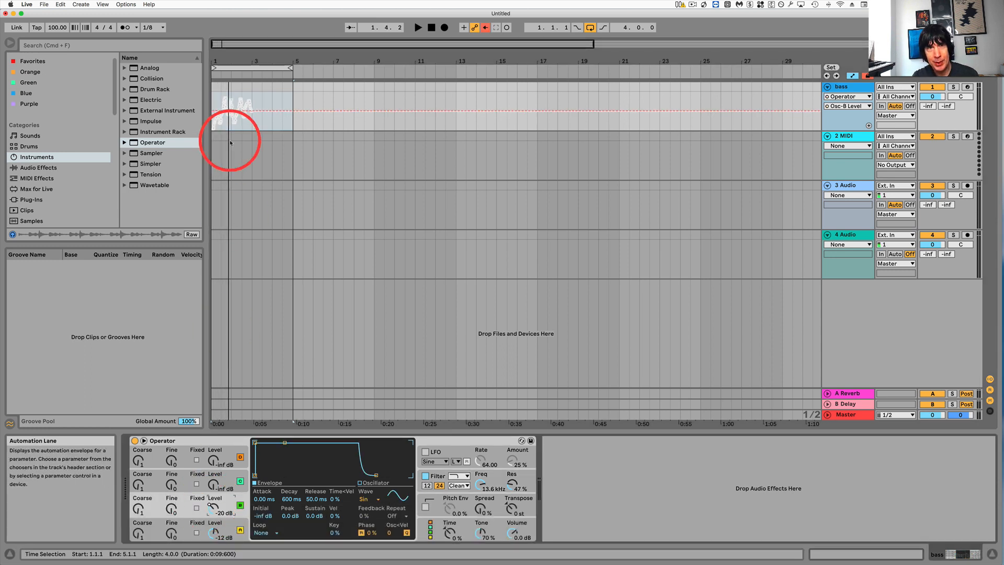
pyautogui.click(252, 110)
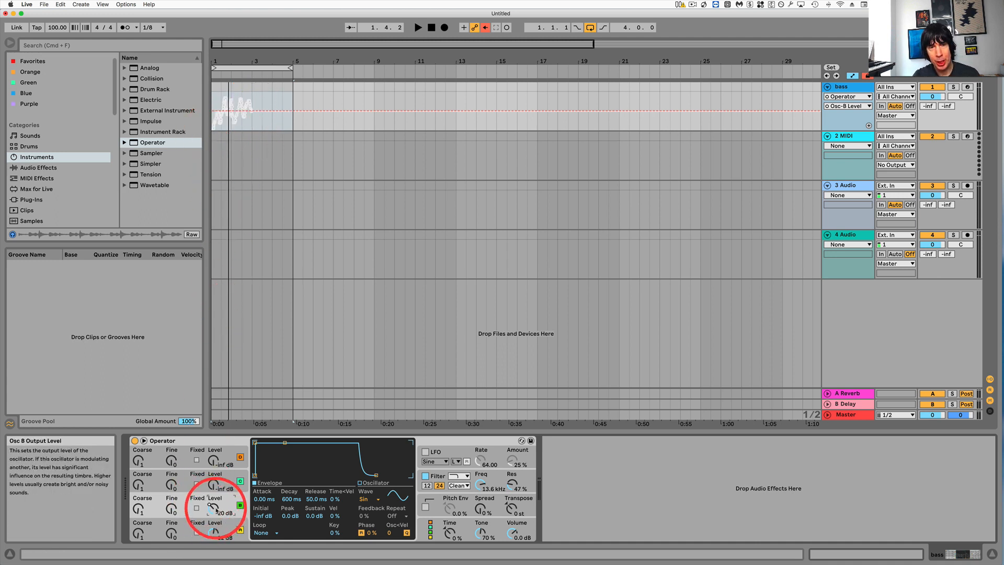
pyautogui.press('space')
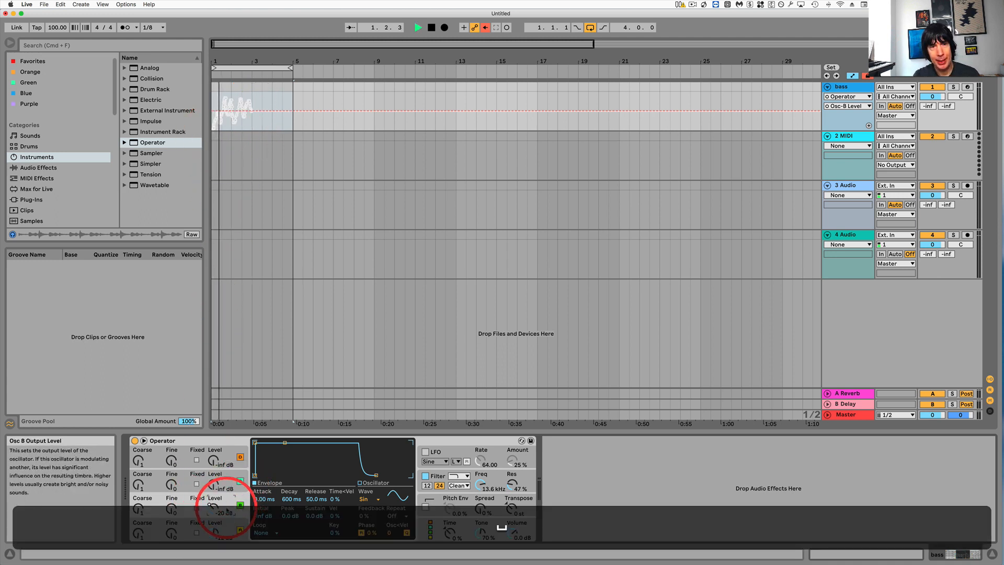
pyautogui.press('space')
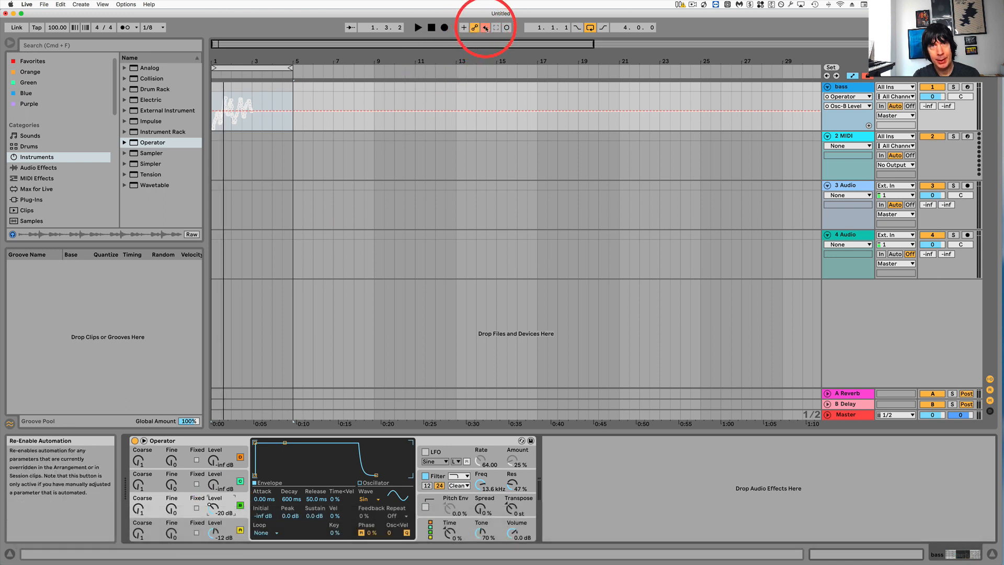
# Re-enable the overridden Osc B Level automation and play the bass track from the start to check it.
pyautogui.click(485, 29)
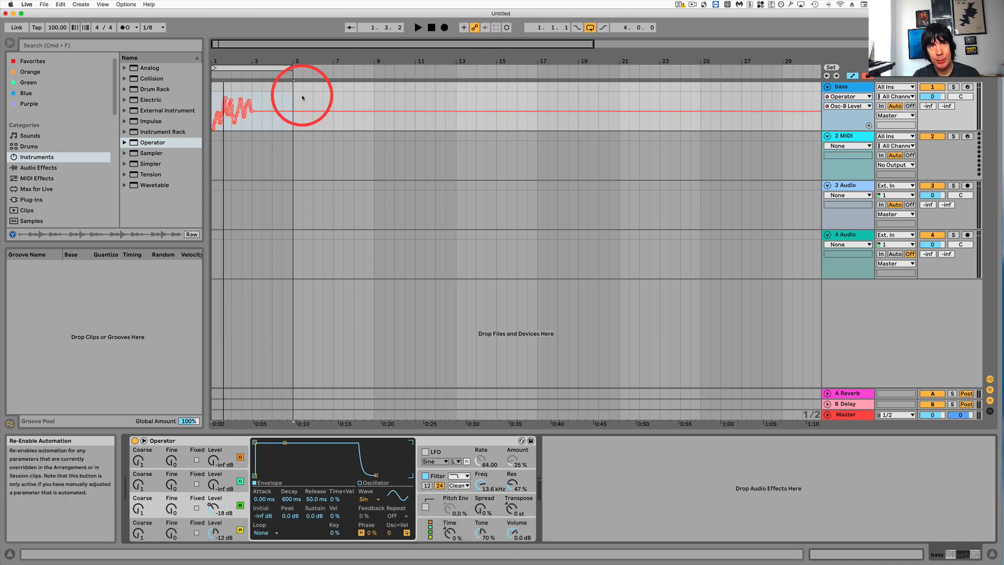
pyautogui.press('space')
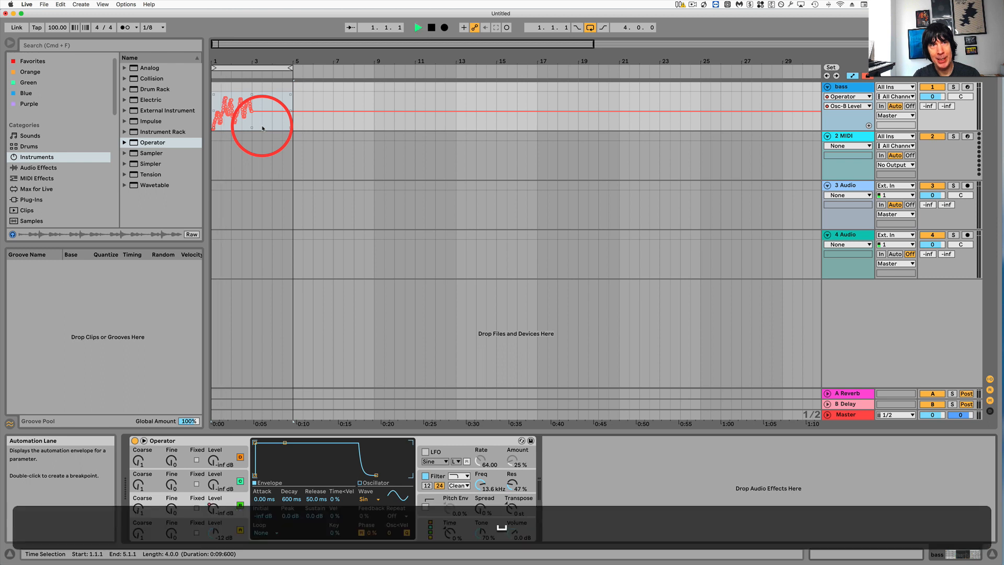
pyautogui.press('space')
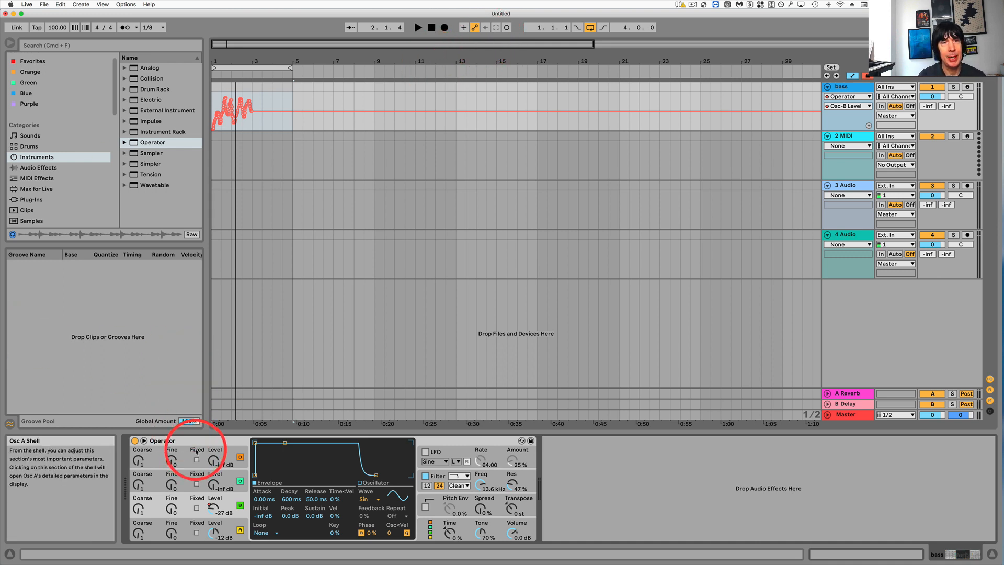
# Arm the bass track and delete its Osc B Level automation across the selection from 1.1.1 to 5.1.1.
pyautogui.click(968, 87)
pyautogui.click(246, 112)
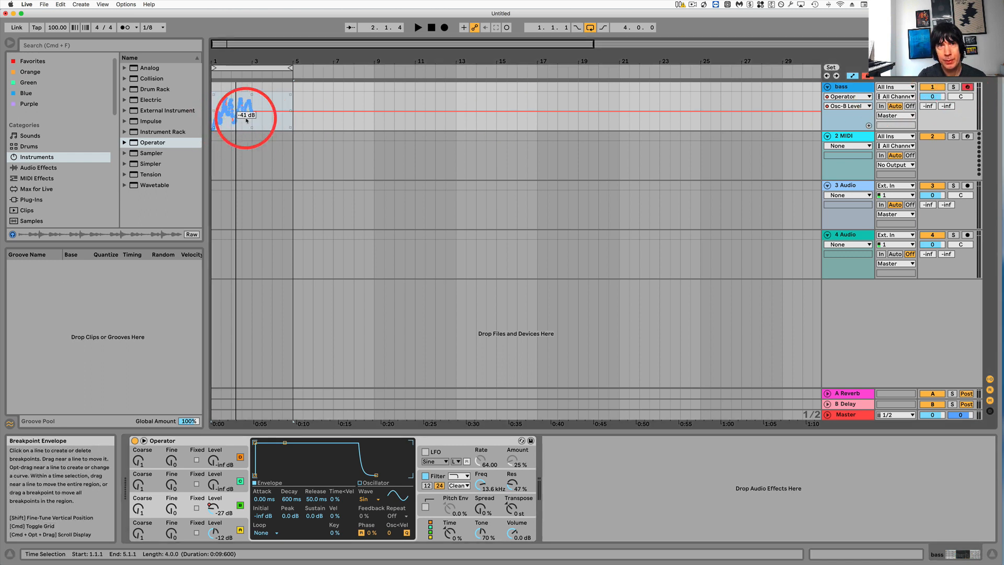
pyautogui.press('BackSpace')
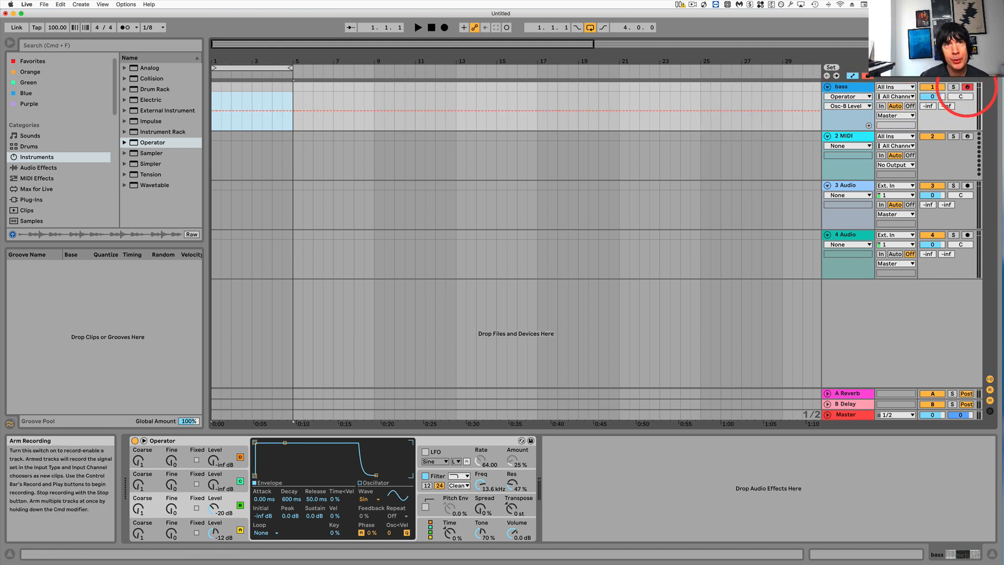
# Play a bass part on the armed track without recording, retrieve it as a clip with Capture MIDI, and play it back.
pyautogui.press('j')
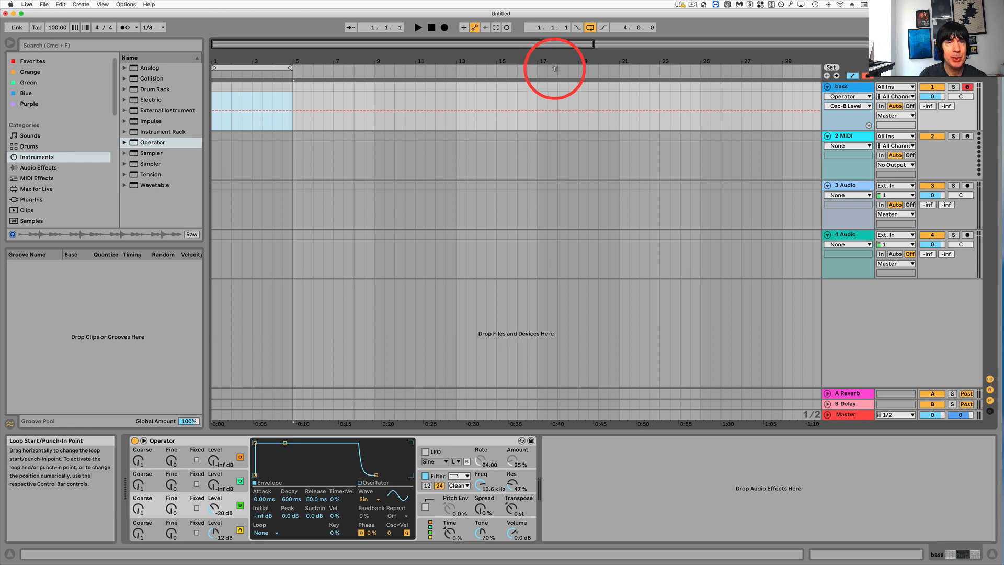
pyautogui.click(496, 29)
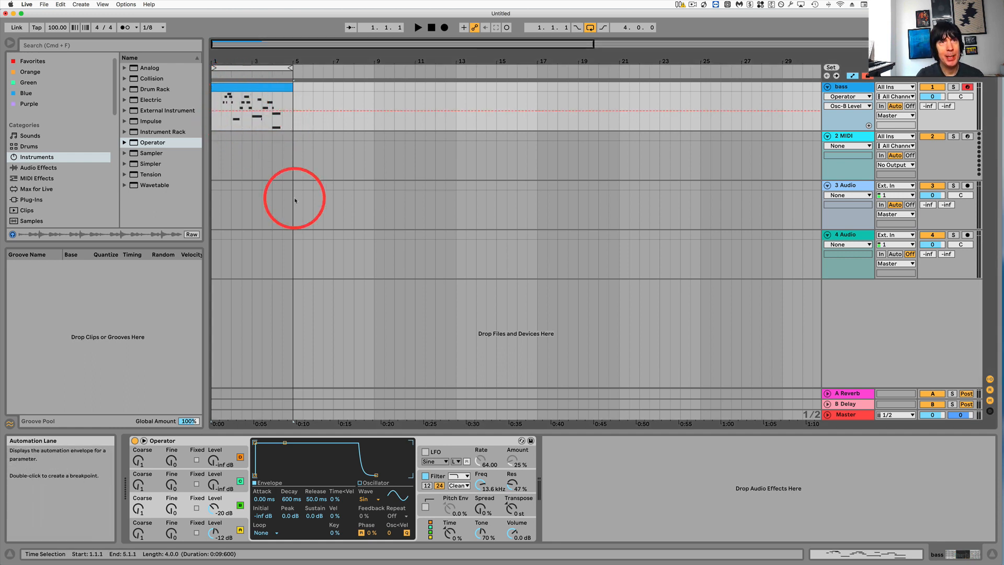
pyautogui.press('space')
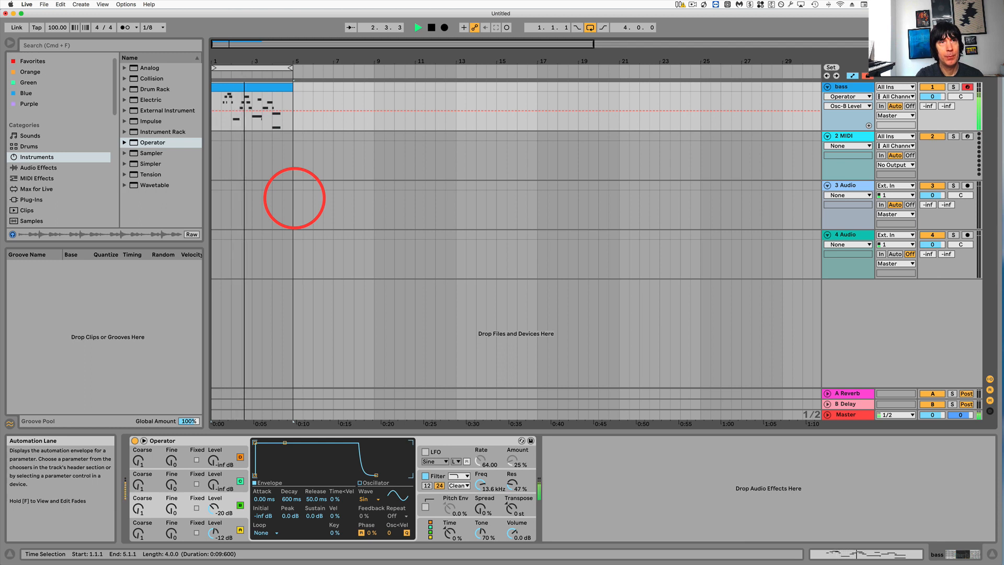
pyautogui.press('space')
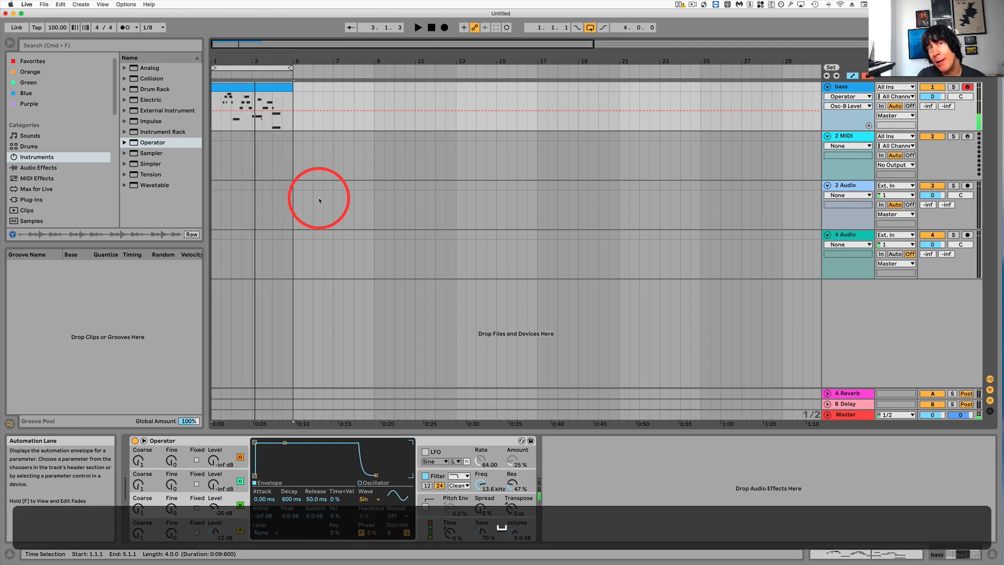
# Trigger Session Record, compare the bass track in Session and Arrangement Views, and return playback to the Arrangement.
pyautogui.click(506, 28)
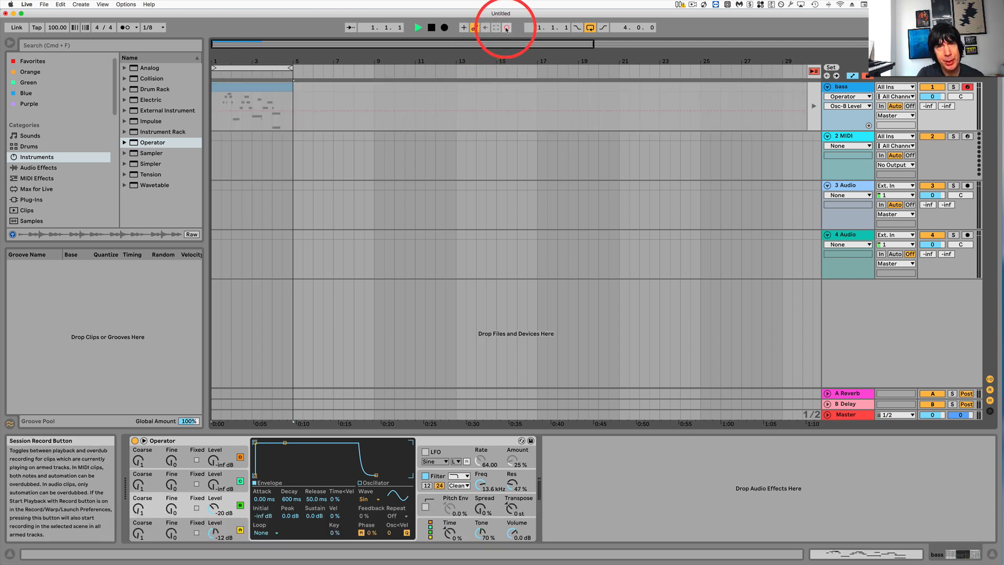
pyautogui.press('Tab')
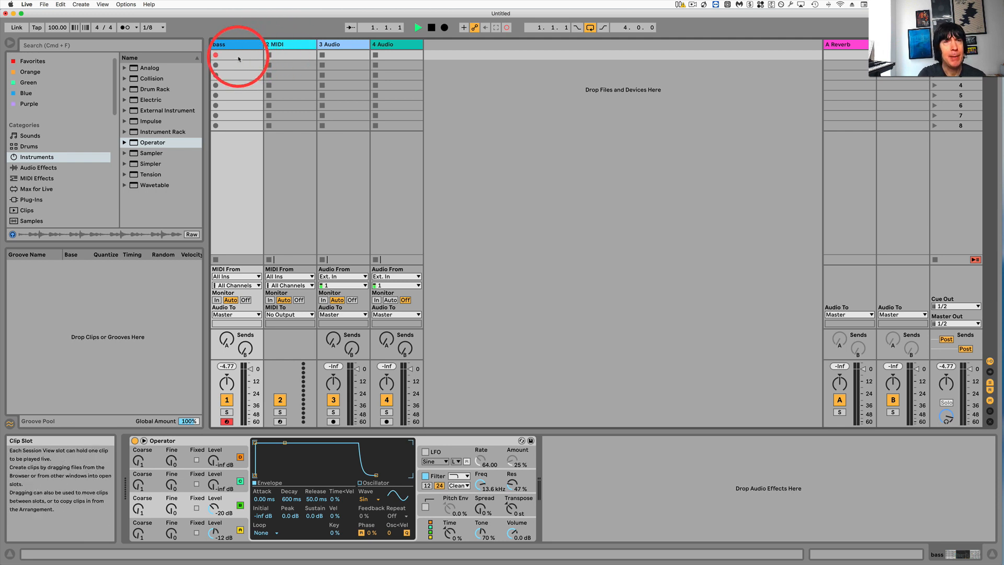
pyautogui.press('Tab')
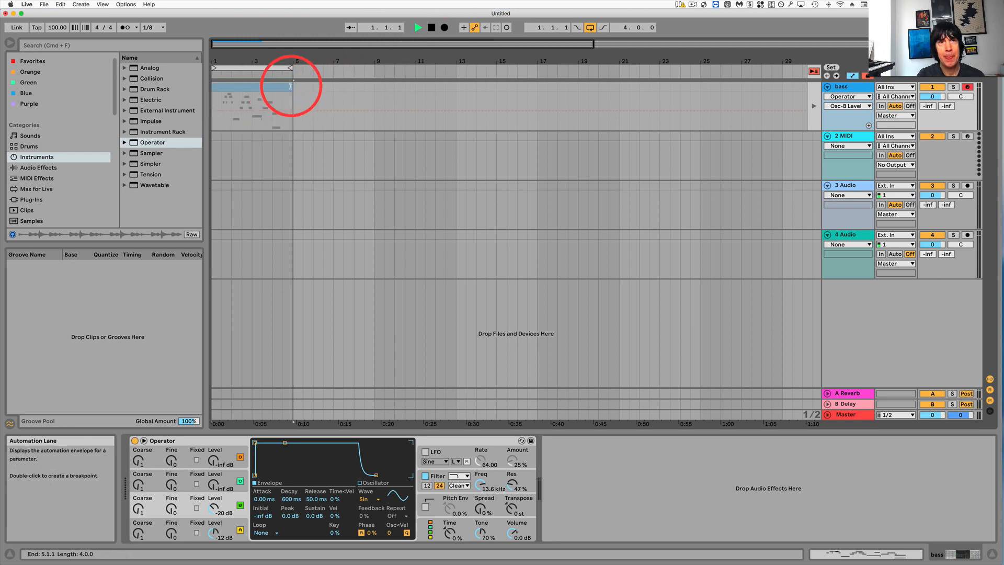
pyautogui.press('Tab')
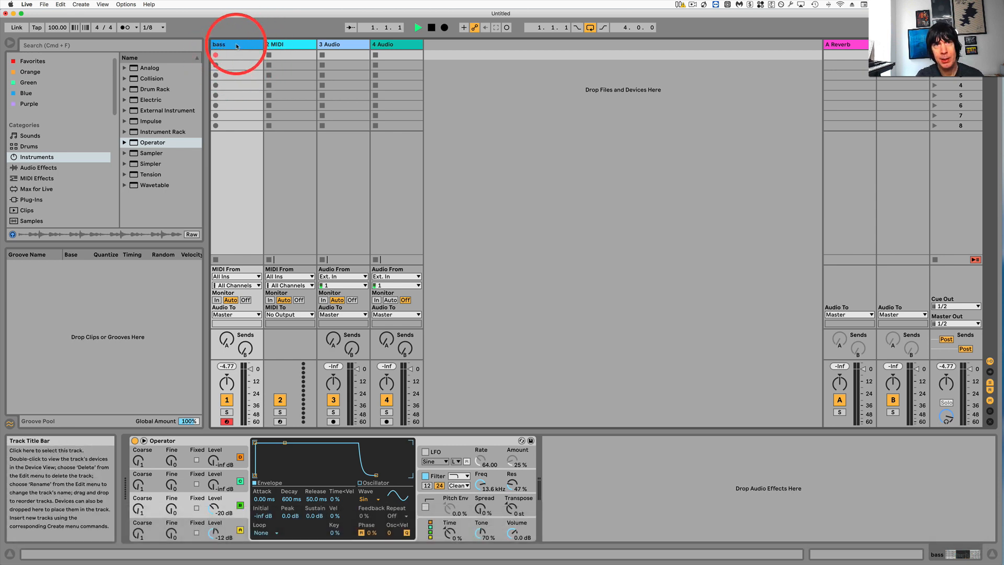
pyautogui.press('Tab')
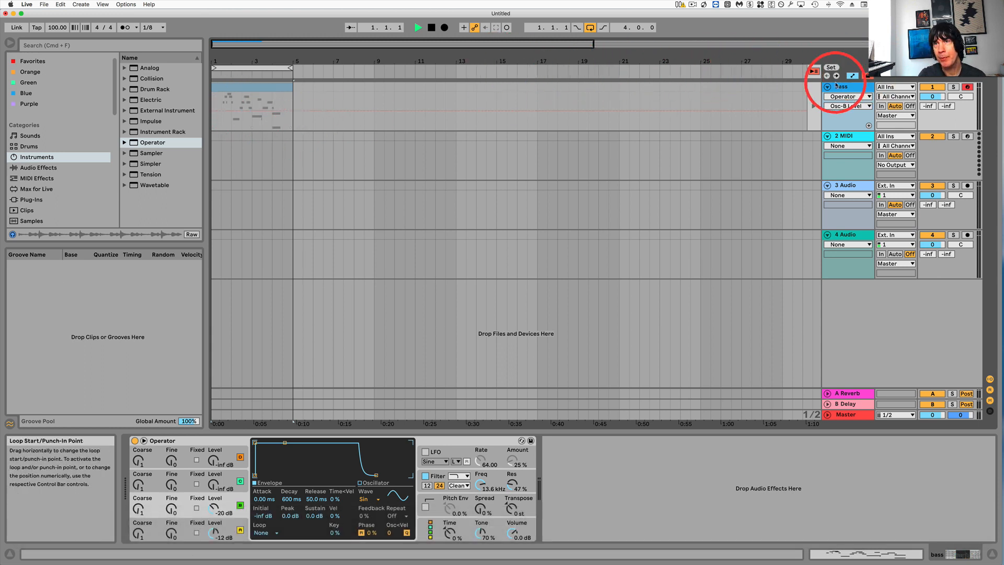
pyautogui.click(813, 72)
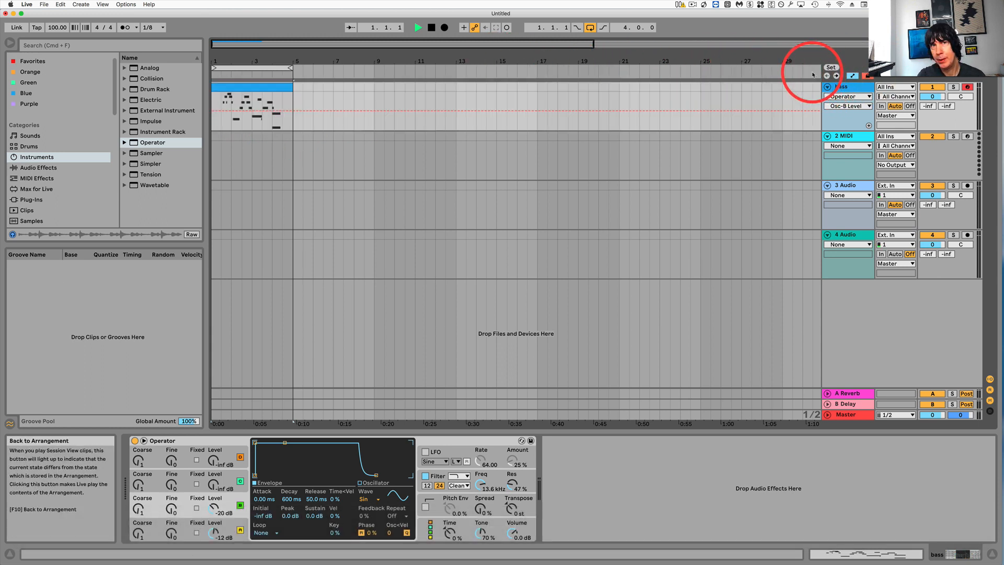
# Examine the captured bass clip in Arrangement View and the bass track's empty clip slots in Session View.
pyautogui.click(250, 88)
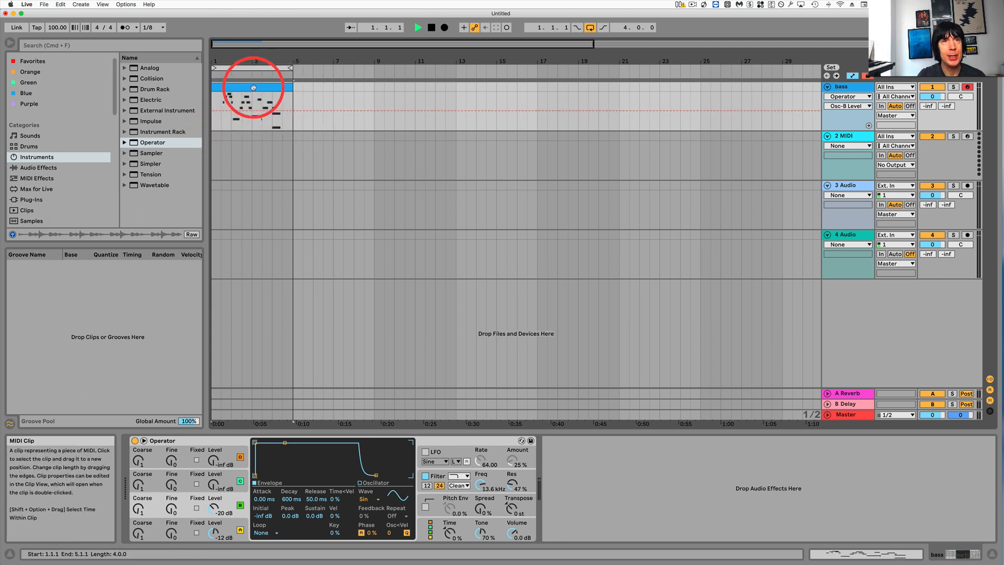
pyautogui.press('Tab')
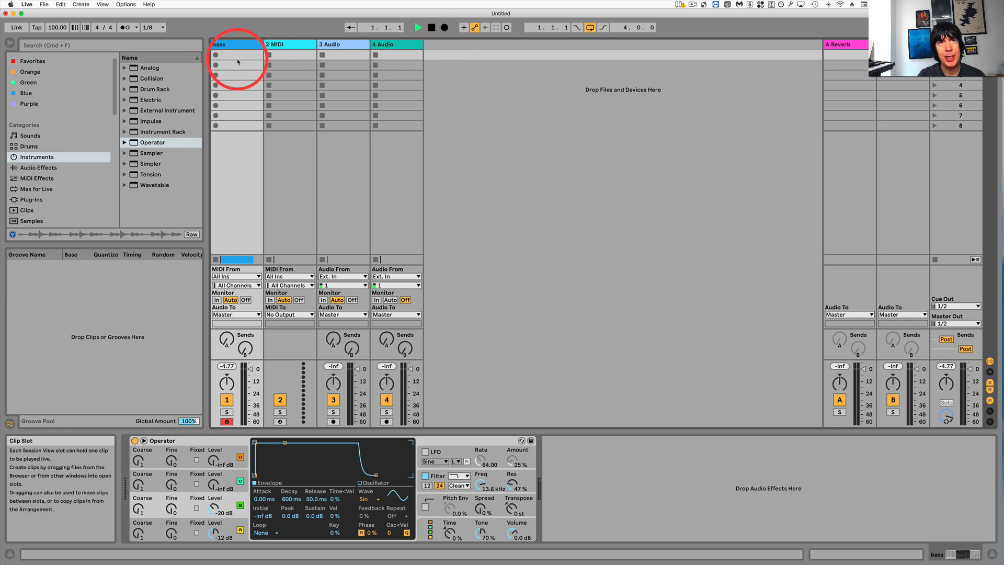
pyautogui.press('Tab')
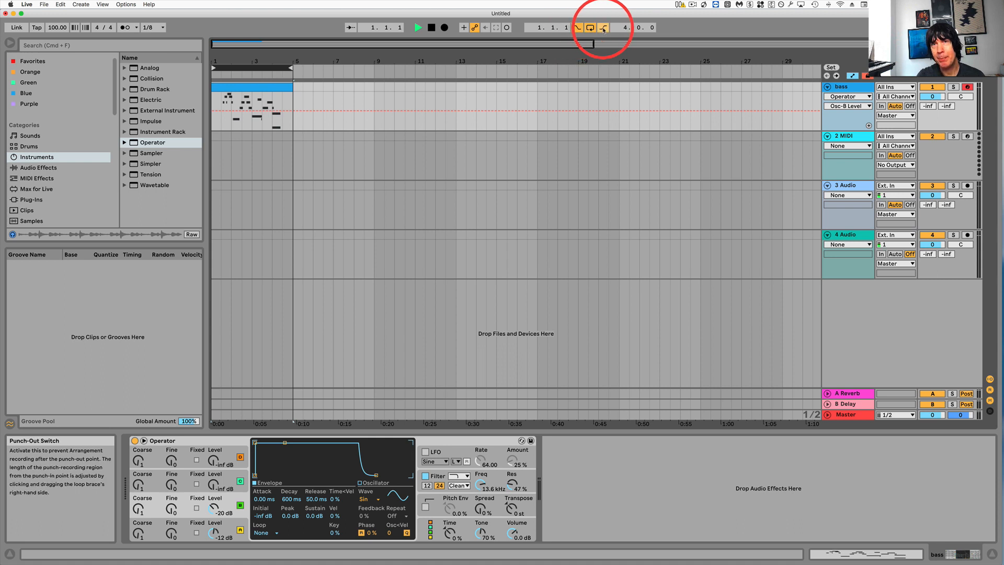
# Turn off the punch switches and place the loop region at 9.1.1 with a length of two bars.
pyautogui.click(576, 28)
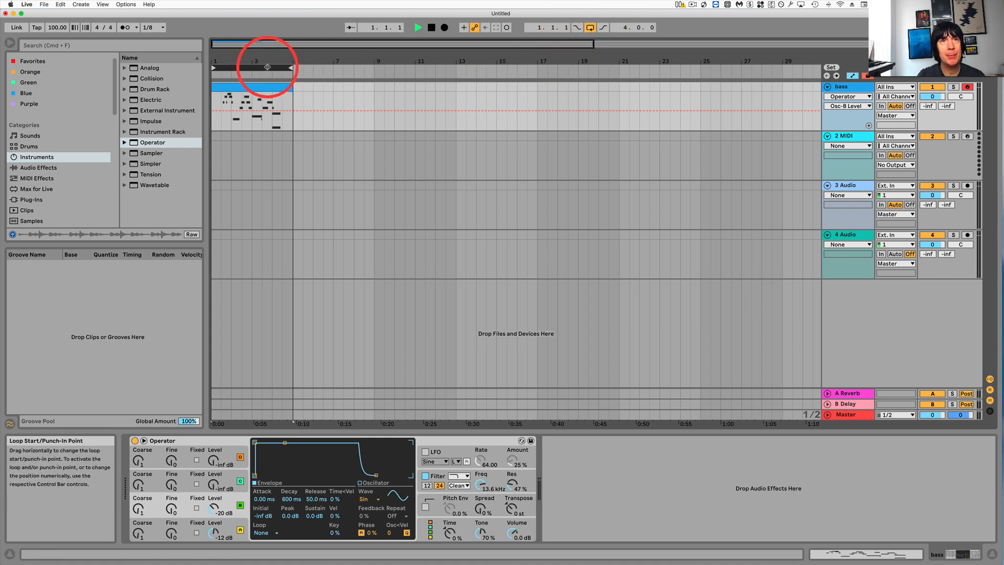
pyautogui.moveTo(267, 67)
pyautogui.mouseDown()
pyautogui.moveTo(477, 68)
pyautogui.moveTo(413, 67)
pyautogui.mouseUp()
pyautogui.click(391, 69)
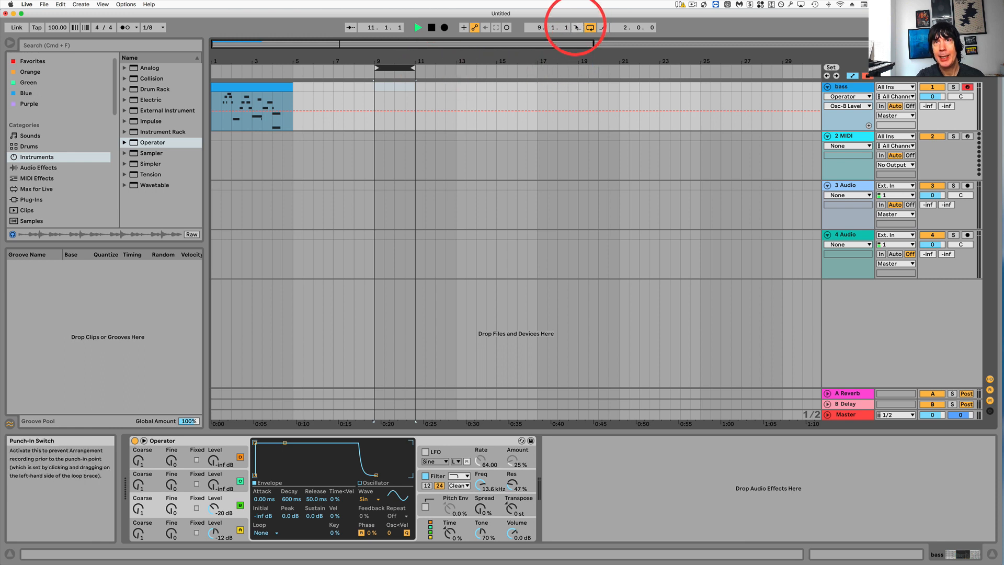
# Enable Punch-In and Punch-Out for the region from bar 9 to bar 11, and place the insert marker before it.
pyautogui.click(603, 27)
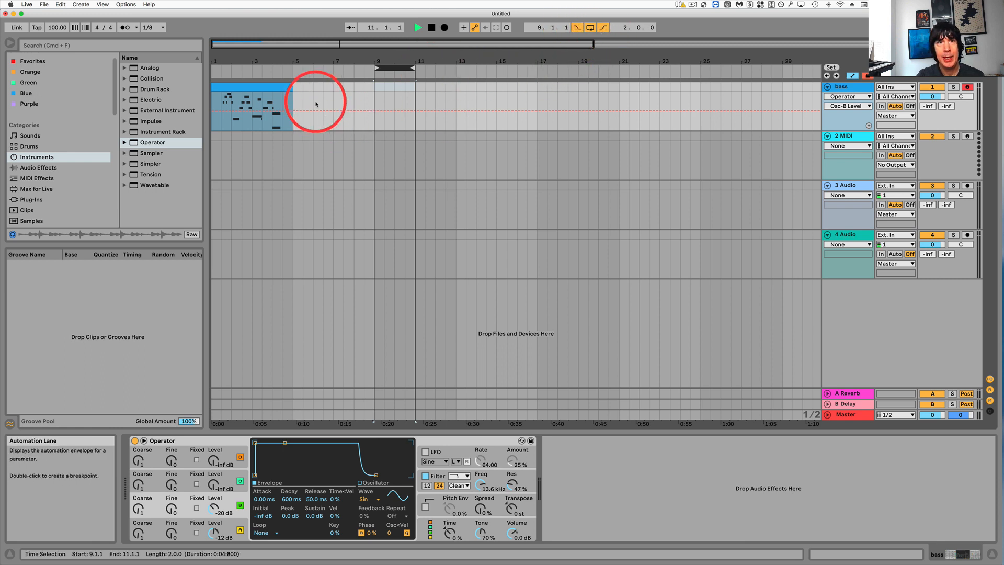
pyautogui.click(297, 100)
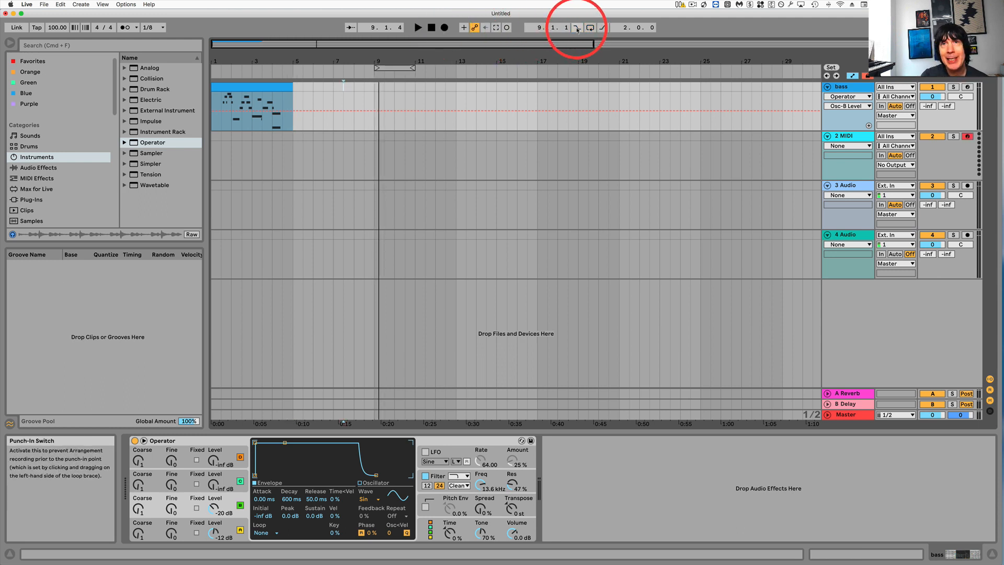
pyautogui.click(603, 27)
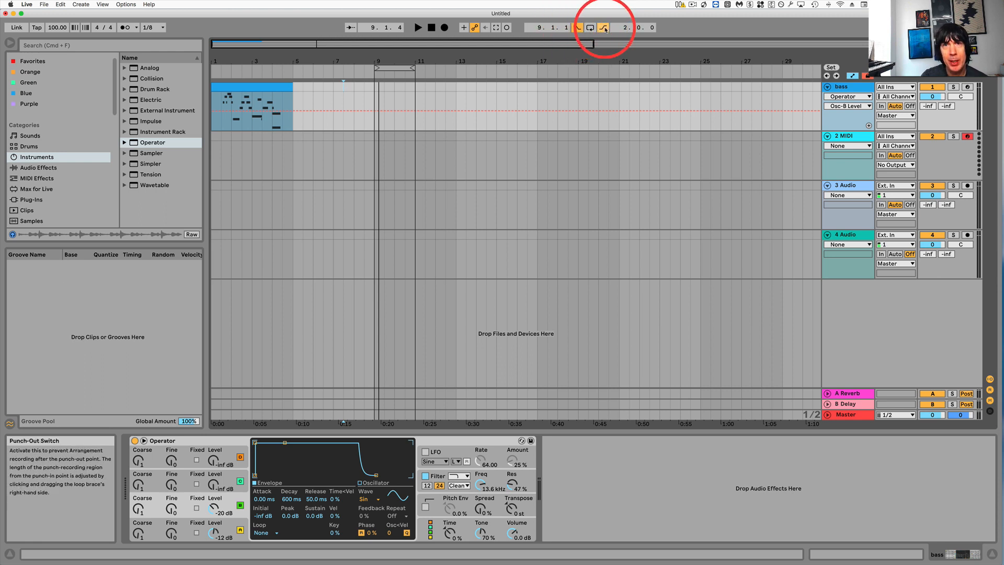
# Place the insert marker at 7.1.1 on the 2 MIDI track, record through the punch region, and stop after bar 11.
pyautogui.click(352, 165)
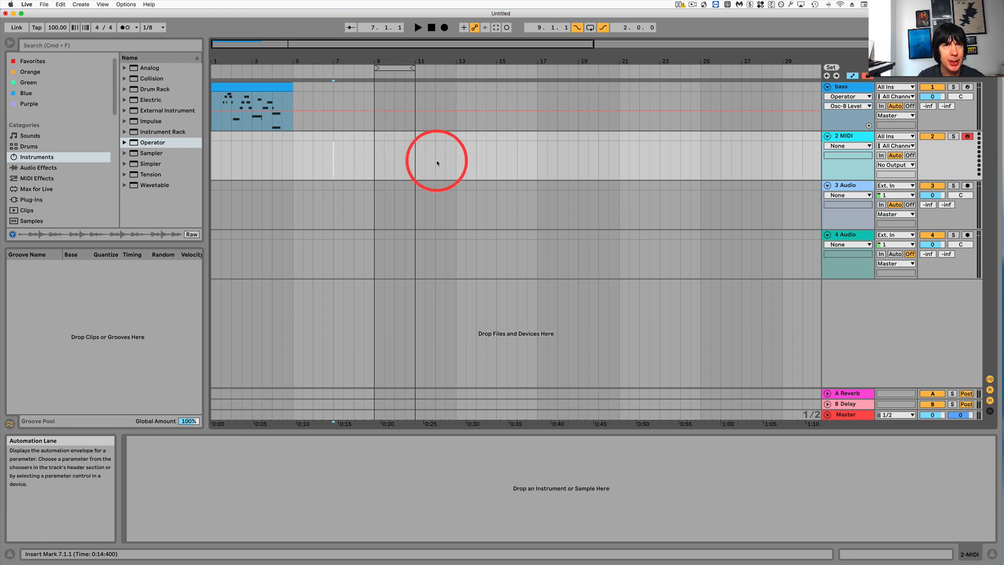
pyautogui.click(444, 27)
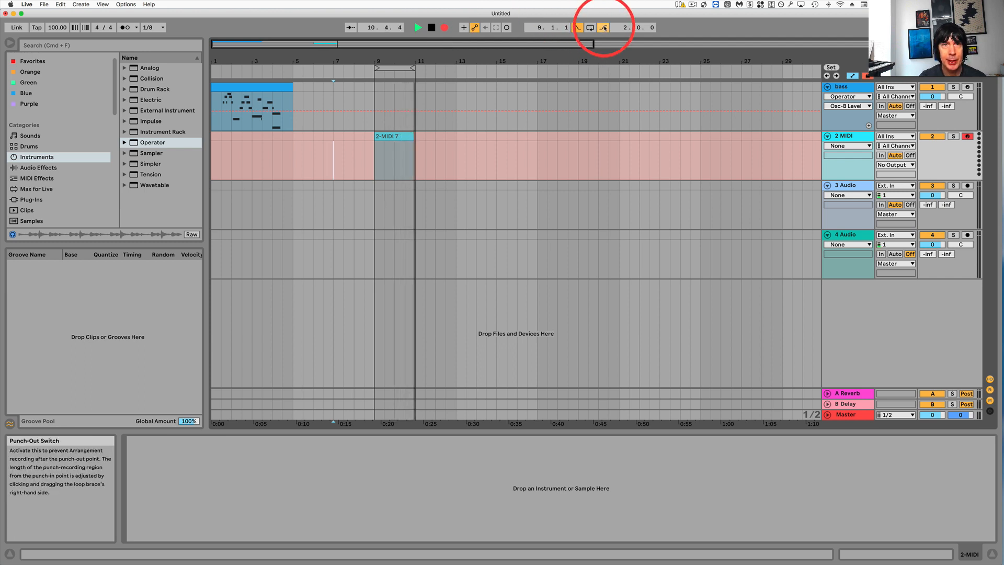
pyautogui.press('space')
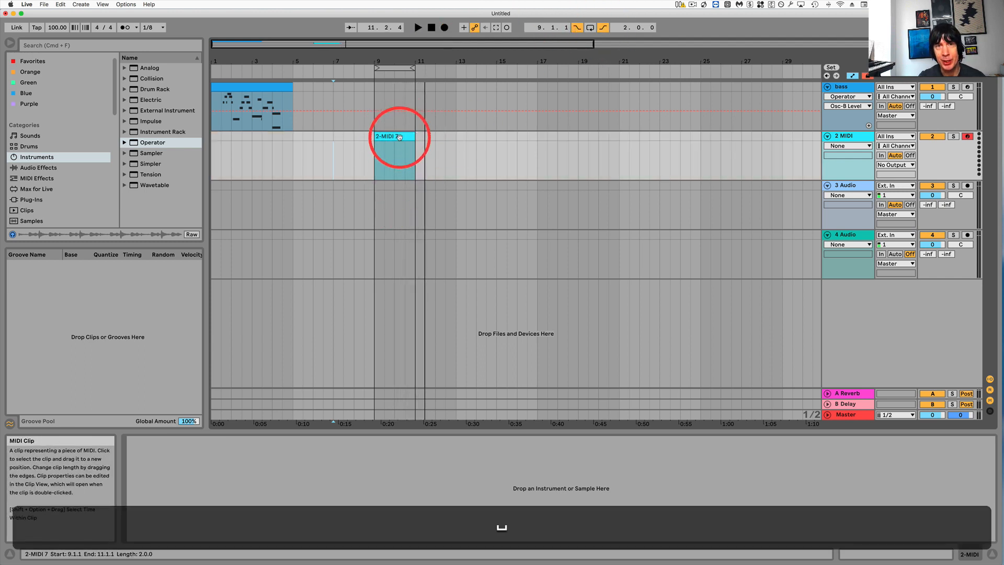
# Turn off the Punch-In and Punch-Out switches and delete the clip recorded between bars 9 and 11 on the 2 MIDI track.
pyautogui.click(394, 67)
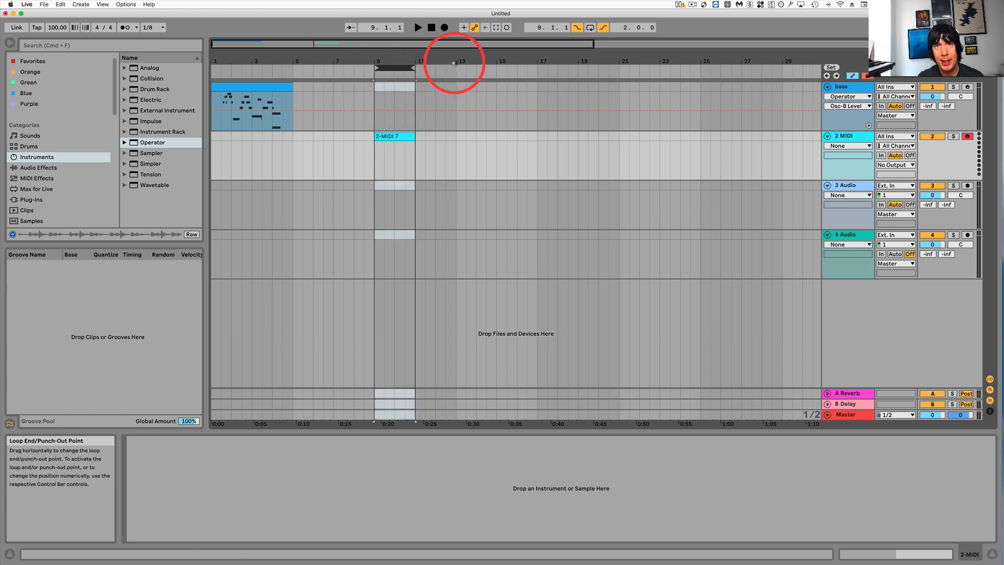
pyautogui.click(578, 28)
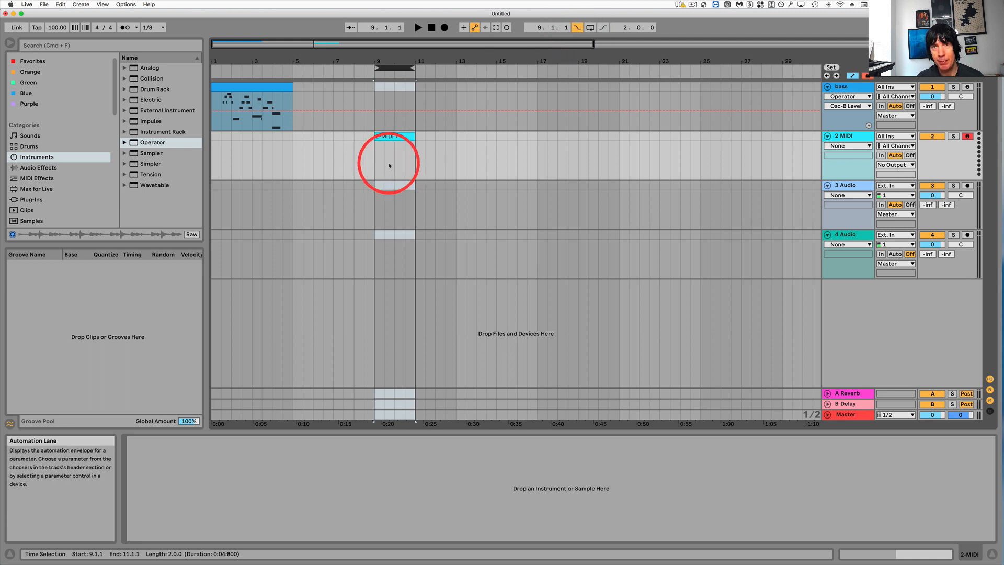
pyautogui.click(604, 28)
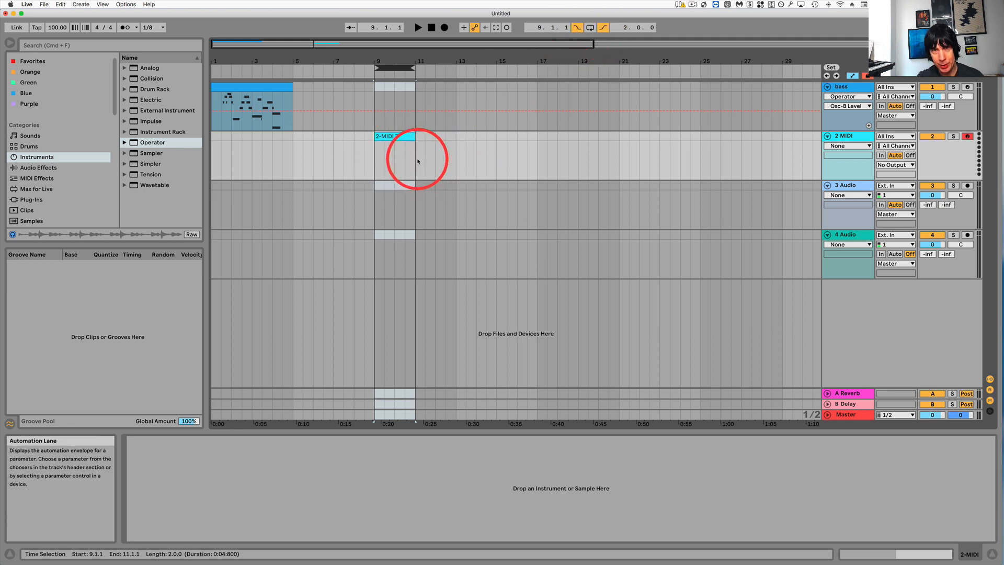
pyautogui.click(604, 28)
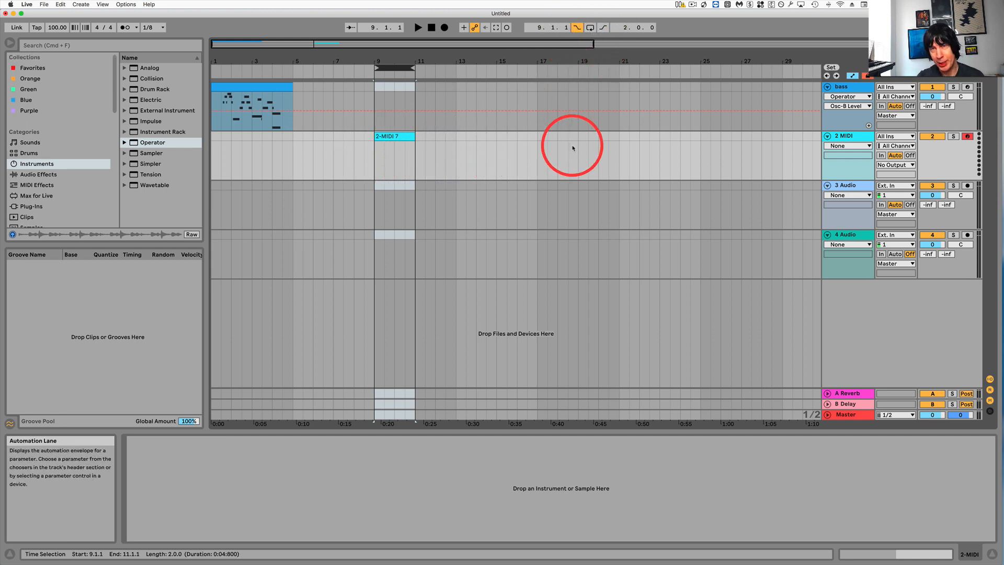
pyautogui.click(393, 137)
pyautogui.press('BackSpace')
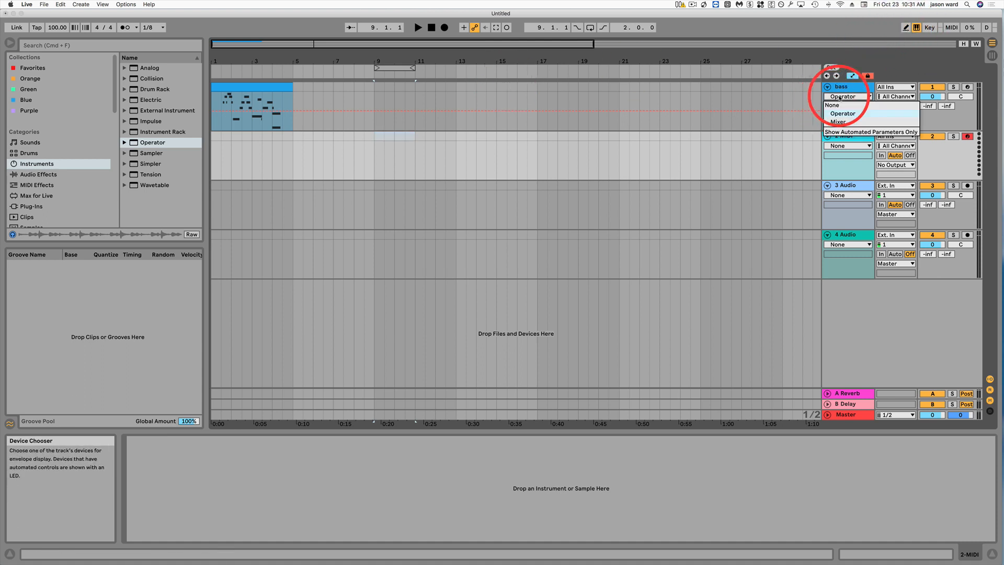
# Show the Mixer's Track Volume automation envelope on the bass track.
pyautogui.click(838, 121)
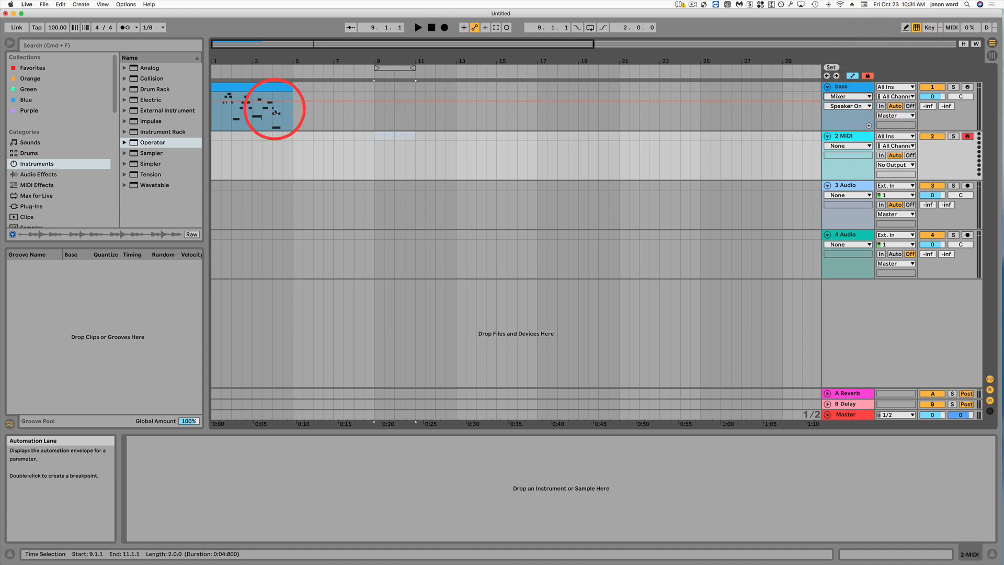
pyautogui.click(864, 107)
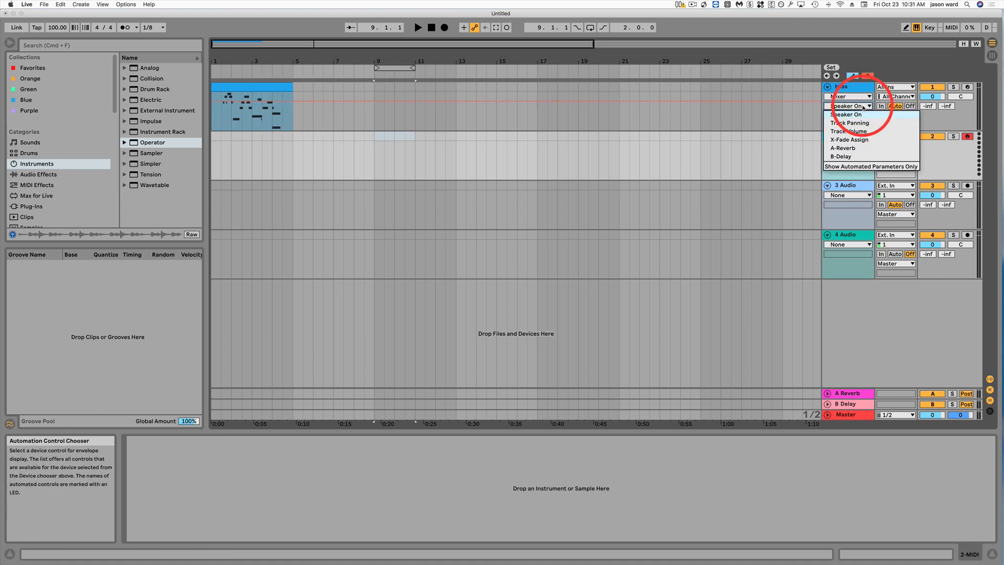
pyautogui.click(851, 131)
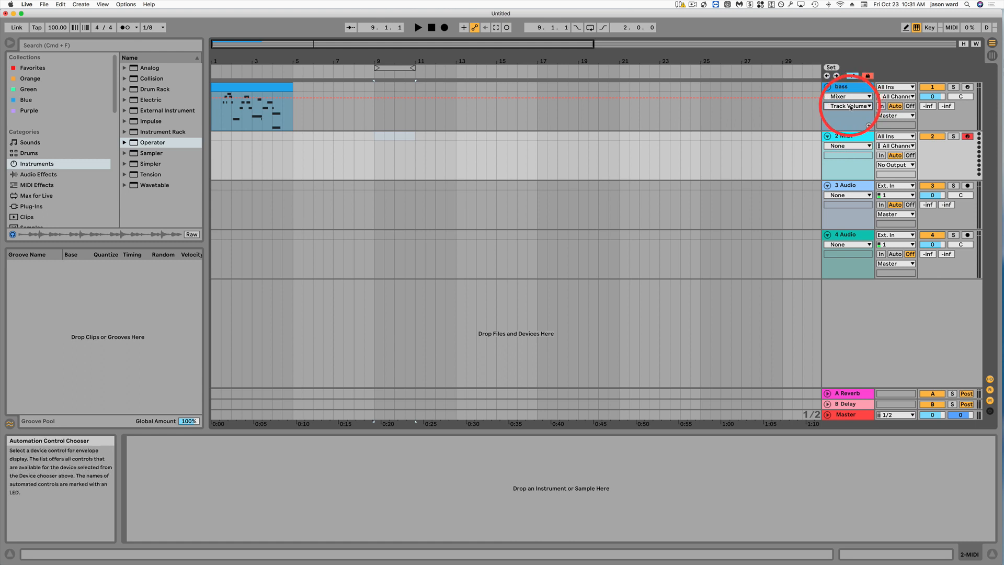
# Draw volume ramps across the bass clip starting at -inf dB, and replace them with a flat envelope at -40 dB in Draw Mode.
pyautogui.click(243, 99)
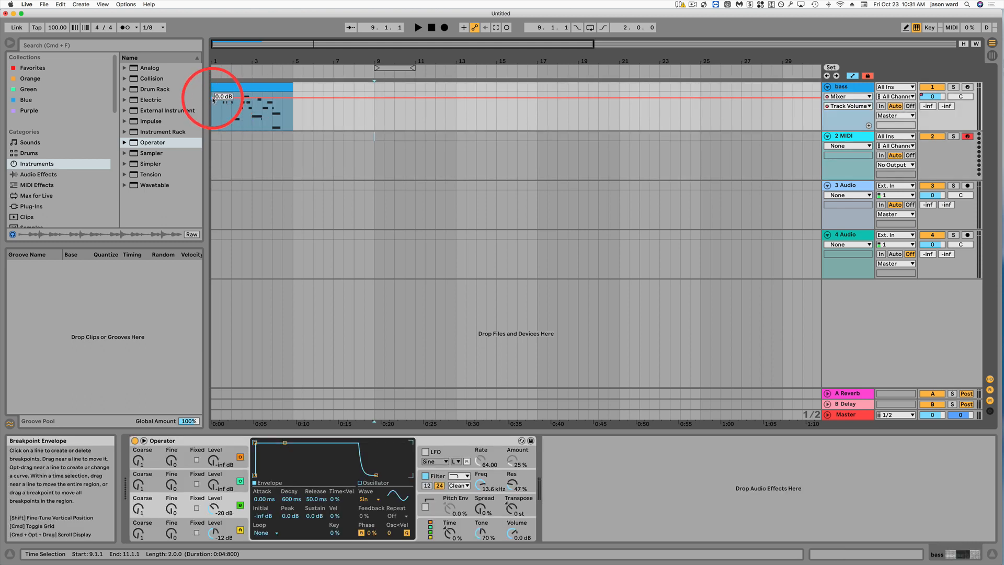
pyautogui.click(213, 99)
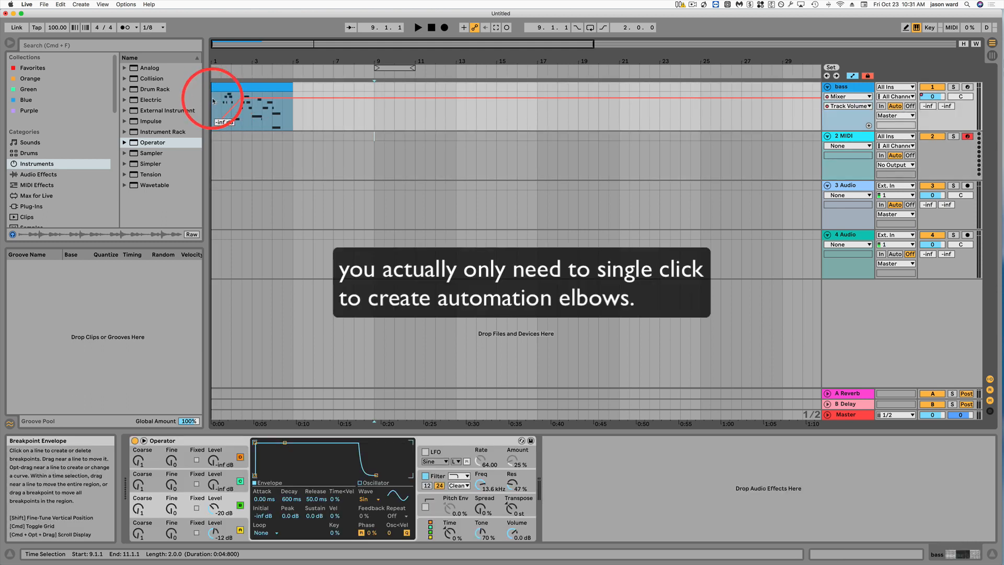
pyautogui.moveTo(213, 101); pyautogui.dragTo(213, 130)
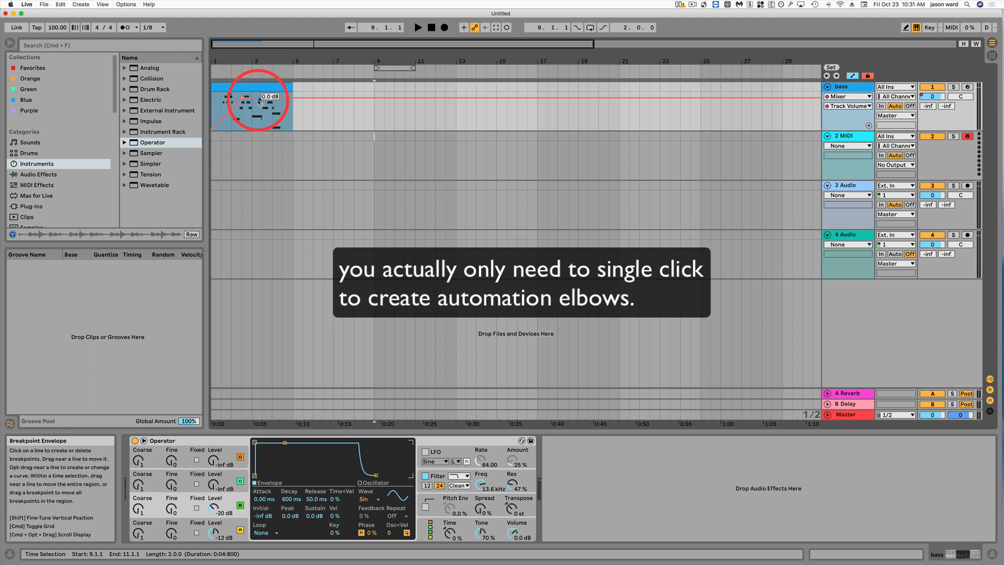
pyautogui.moveTo(261, 99); pyautogui.dragTo(289, 126)
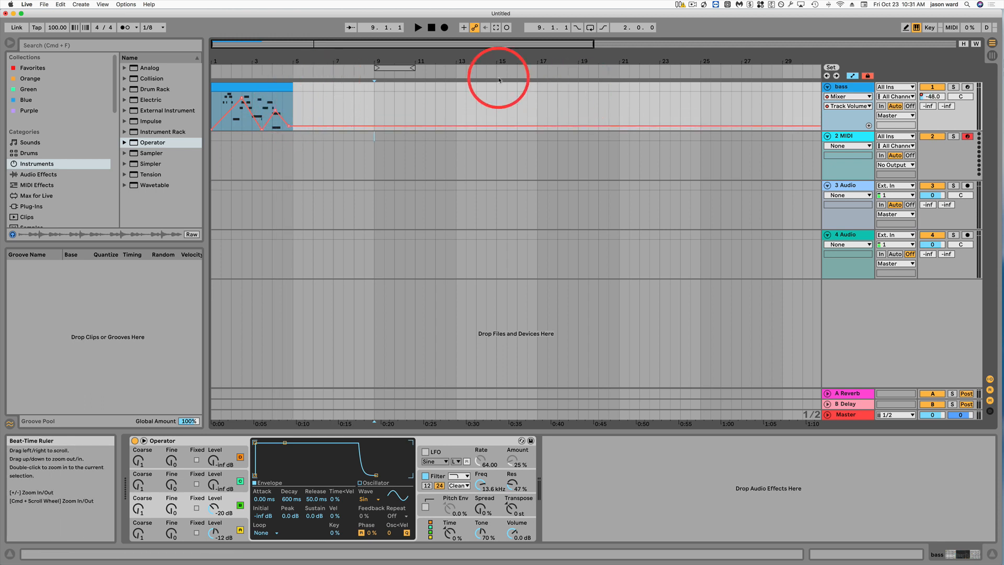
pyautogui.moveTo(253, 90)
pyautogui.mouseDown()
pyautogui.moveTo(242, 99)
pyautogui.moveTo(242, 127)
pyautogui.mouseUp()
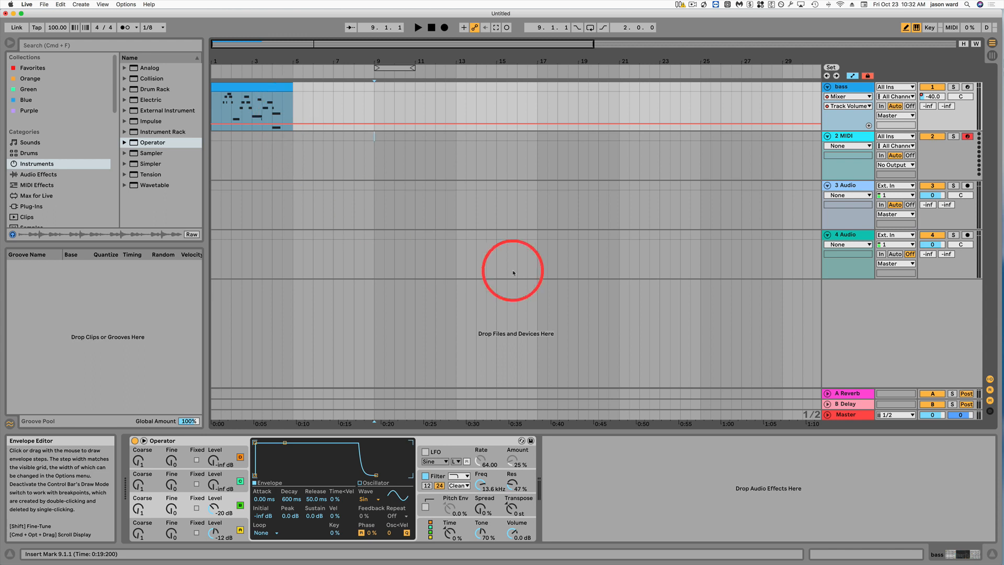
# Try the Medium adaptive grid in Arrangement View, and switch to a fixed grid of 1/8.
pyautogui.rightClick(813, 416)
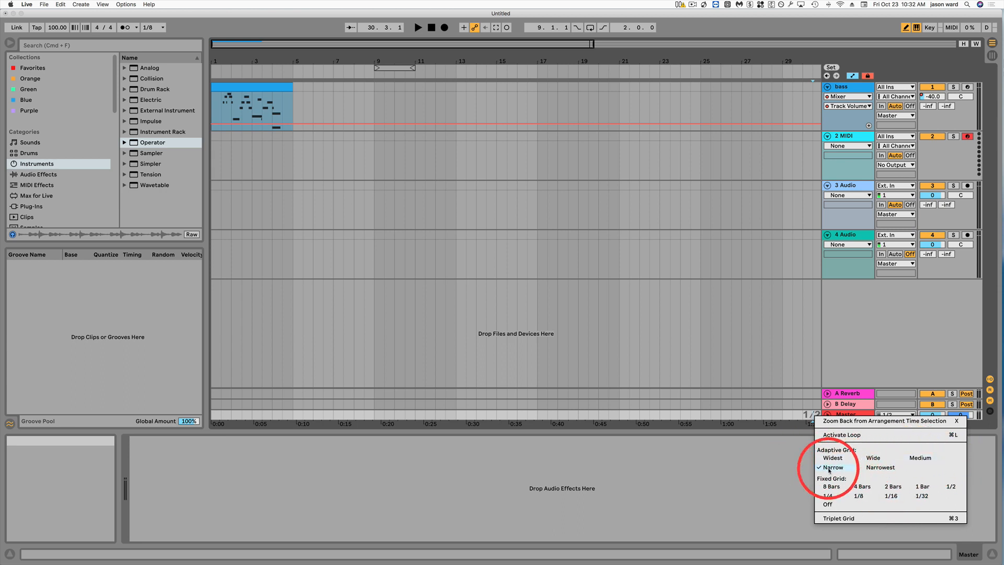
pyautogui.click(926, 458)
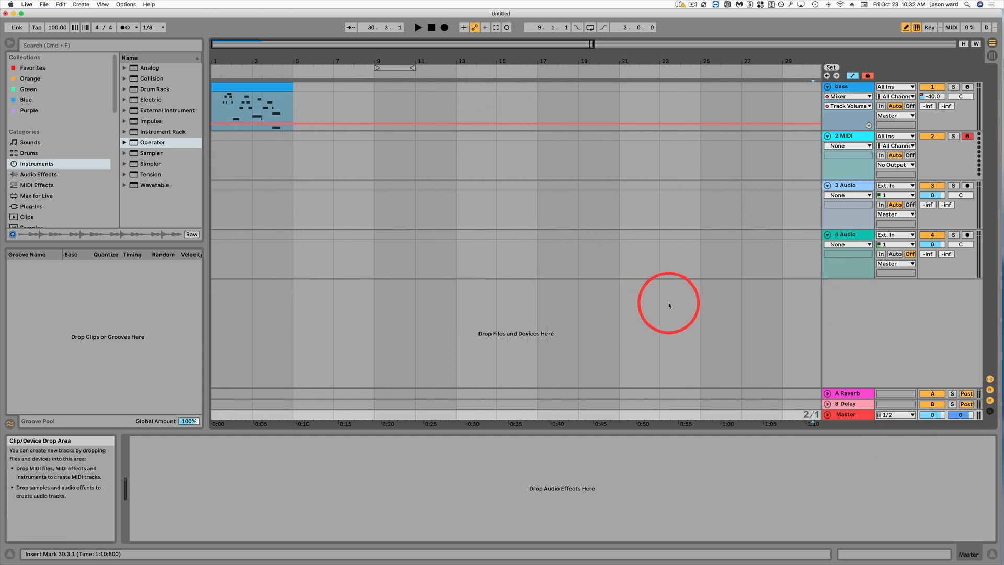
pyautogui.moveTo(225, 50)
pyautogui.mouseDown()
pyautogui.moveTo(220, 62)
pyautogui.moveTo(269, 51)
pyautogui.moveTo(236, 50)
pyautogui.mouseUp()
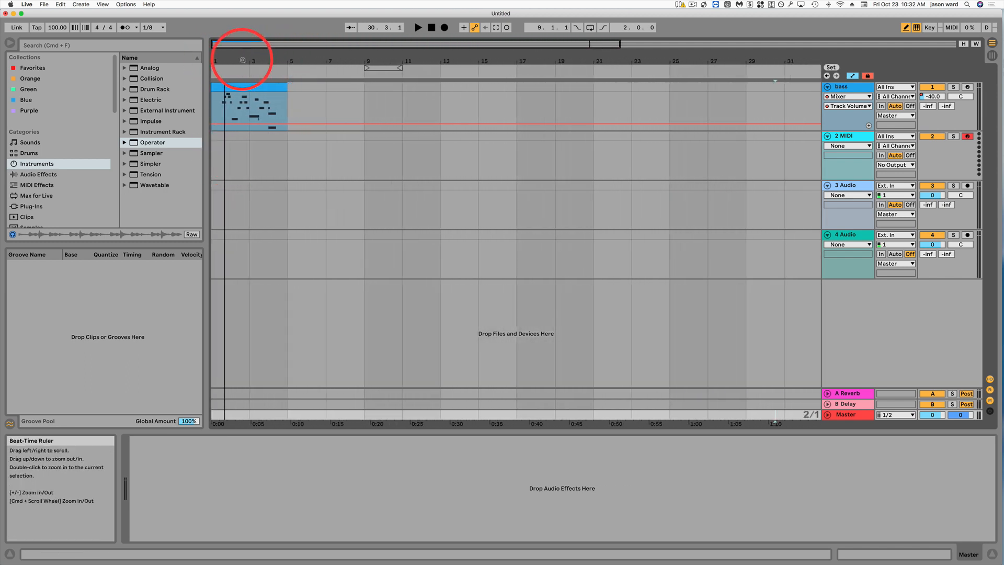
pyautogui.rightClick(808, 416)
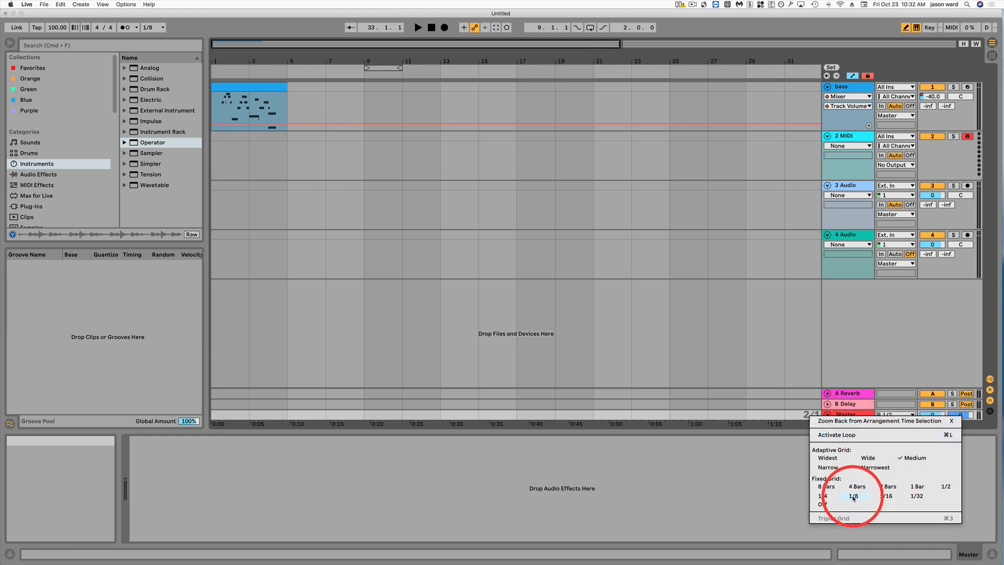
pyautogui.click(853, 495)
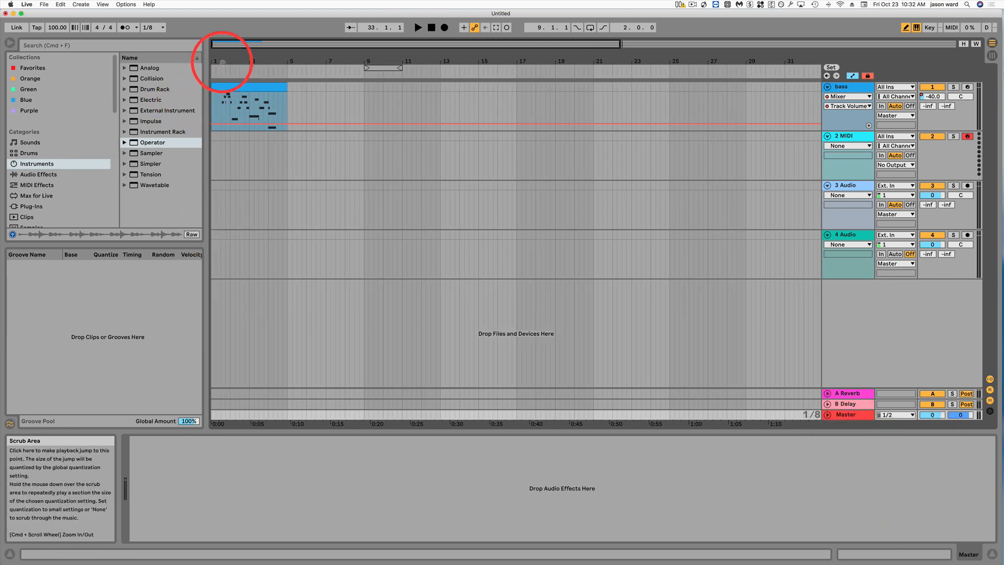
pyautogui.moveTo(223, 52); pyautogui.dragTo(224, 65)
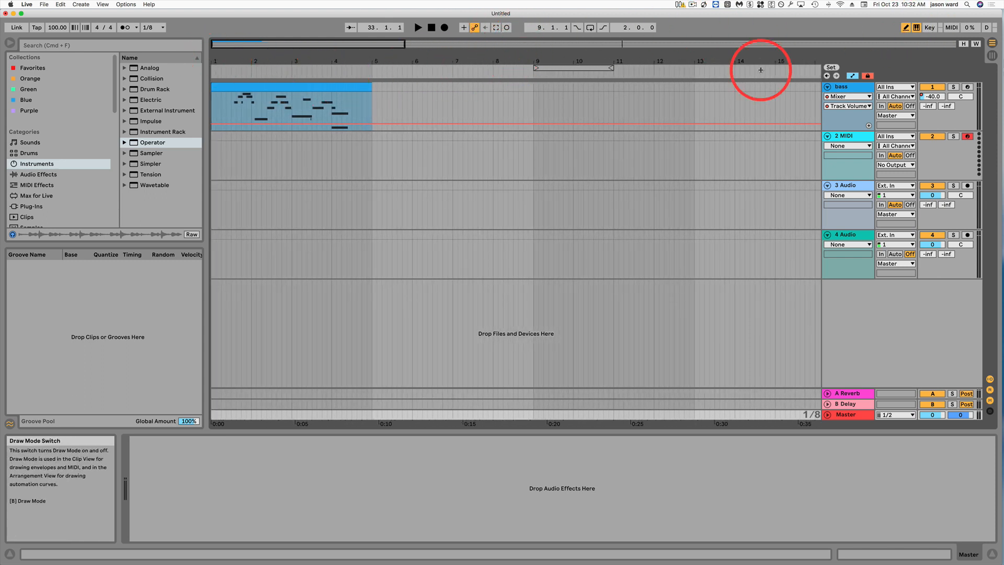
# Draw stepped volume pulses across the bass clip, turn off Draw Mode, and reshape the breakpoints near the clip's end into slopes.
pyautogui.click(221, 106)
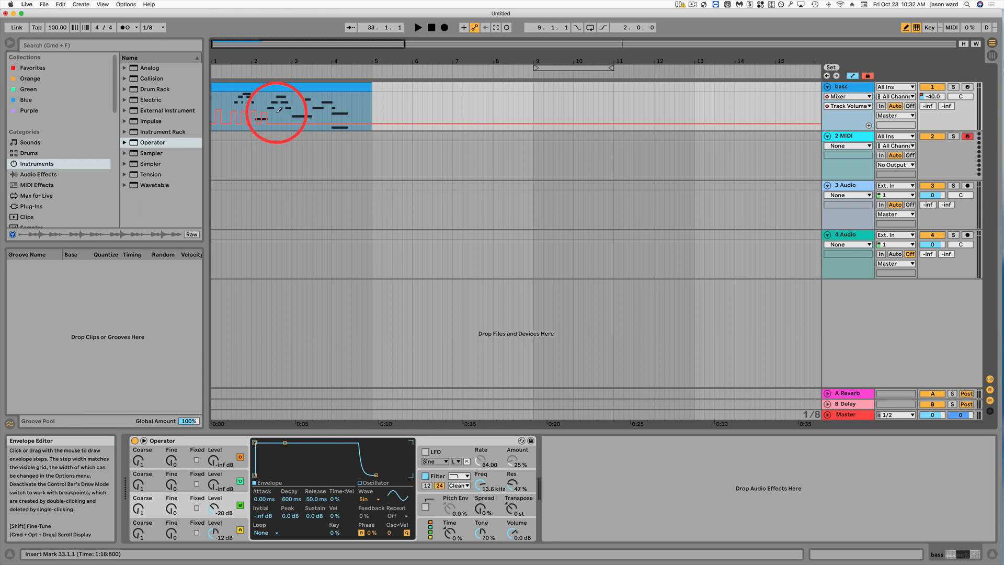
pyautogui.moveTo(281, 111); pyautogui.dragTo(313, 111)
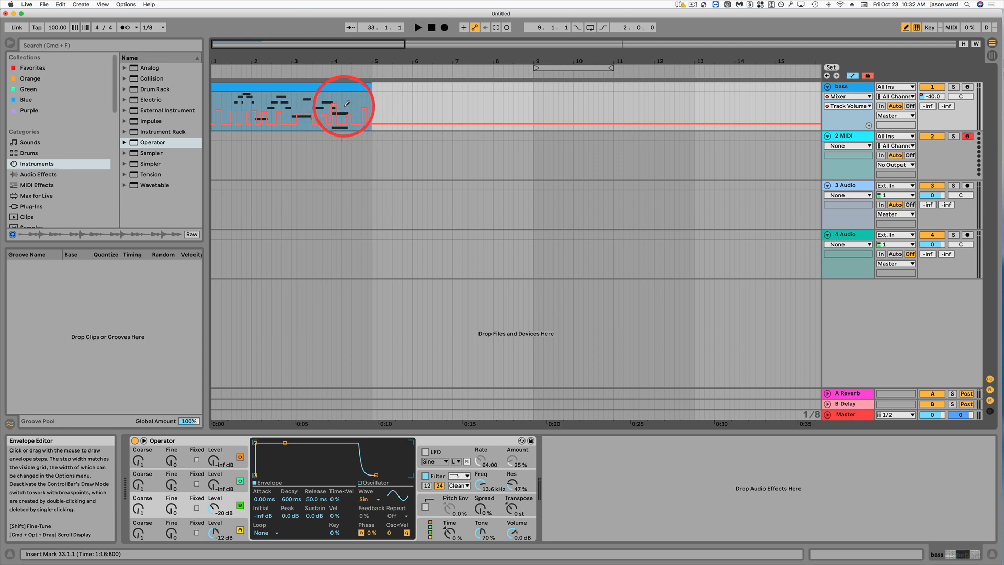
pyautogui.click(906, 27)
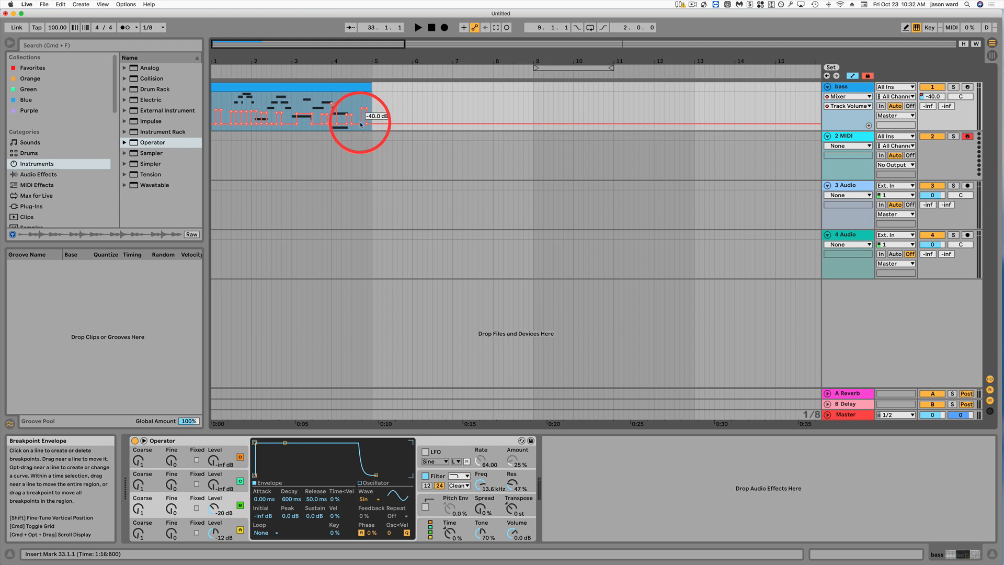
pyautogui.moveTo(362, 125); pyautogui.dragTo(333, 104)
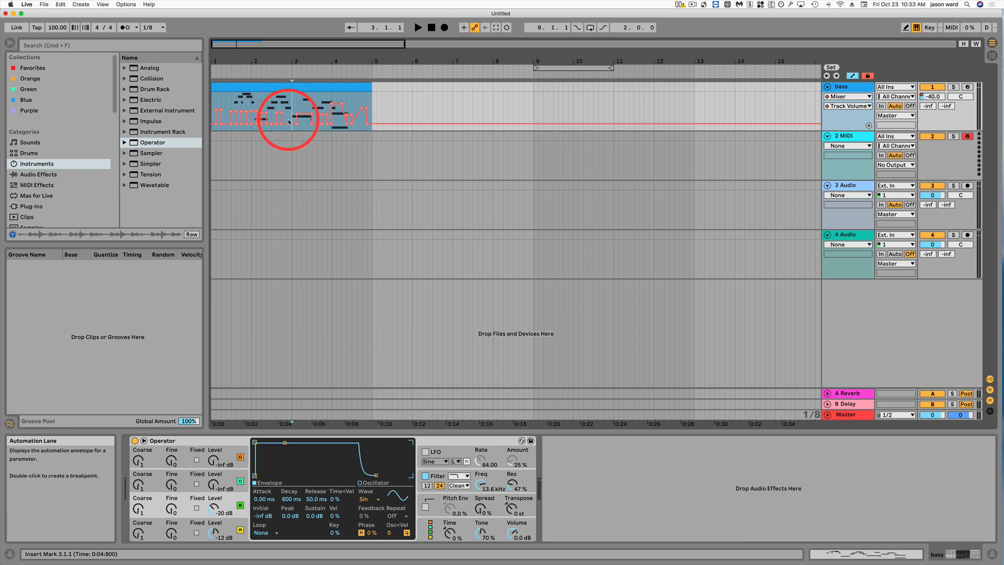
# Select the bass track's Track Volume envelope from 1.1.1 to 5.1.1 and delete its automation.
pyautogui.click(311, 86)
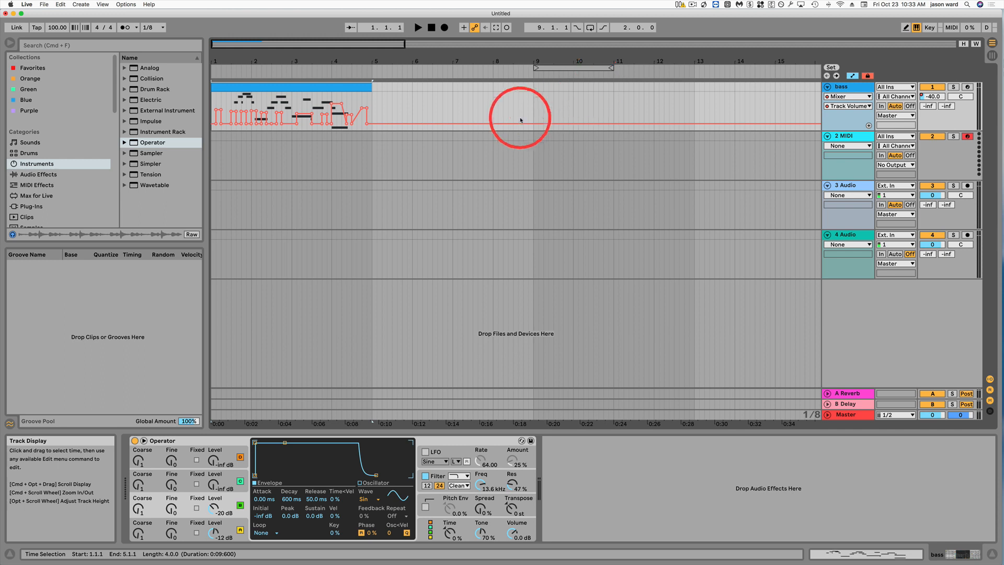
pyautogui.moveTo(382, 113); pyautogui.dragTo(177, 114)
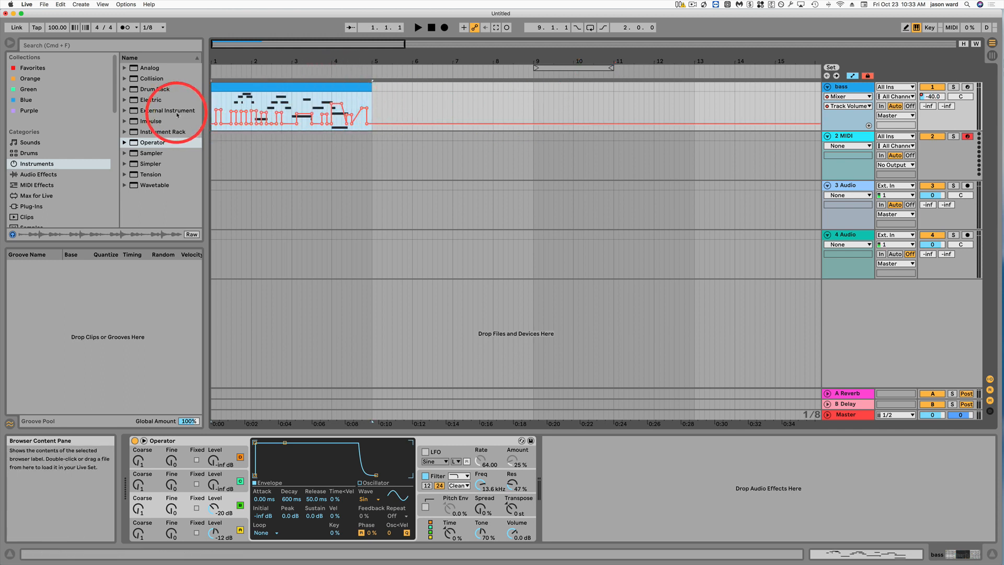
pyautogui.press('BackSpace')
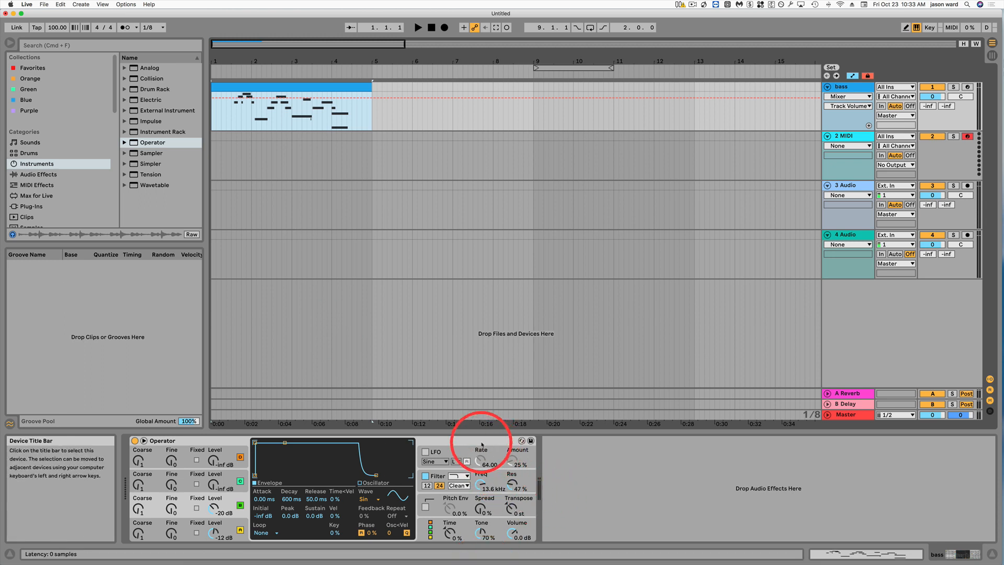
# Show Operator's Osc-B Level envelope on the bass track and add breakpoints that rise and fall across the clip, starting at about -41 dB.
pyautogui.click(482, 444)
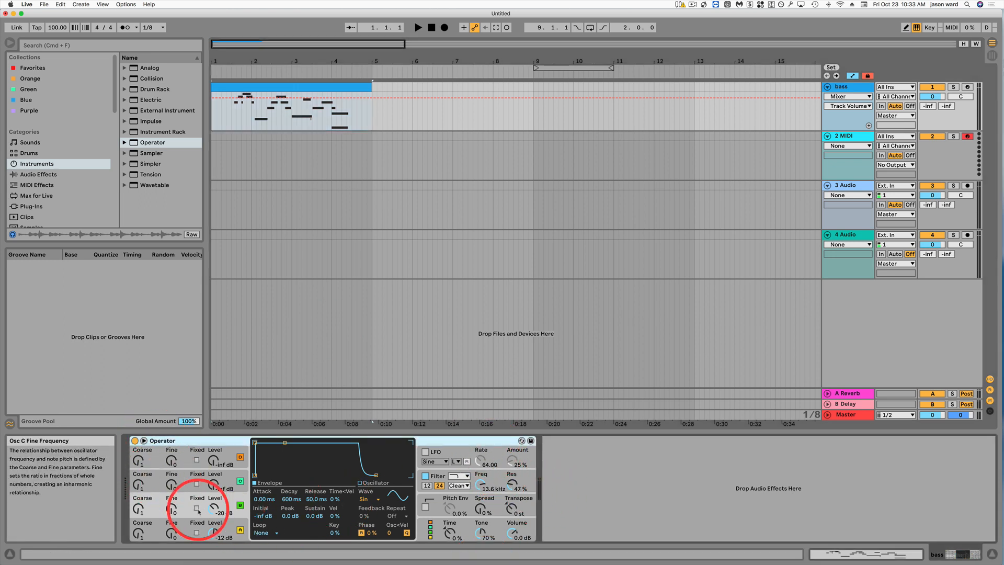
pyautogui.click(214, 510)
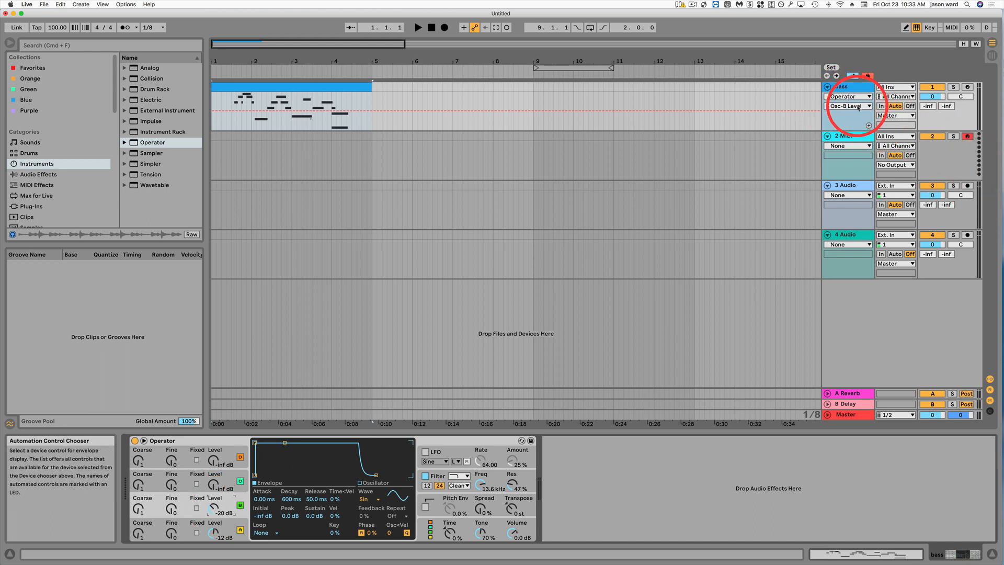
pyautogui.click(252, 114)
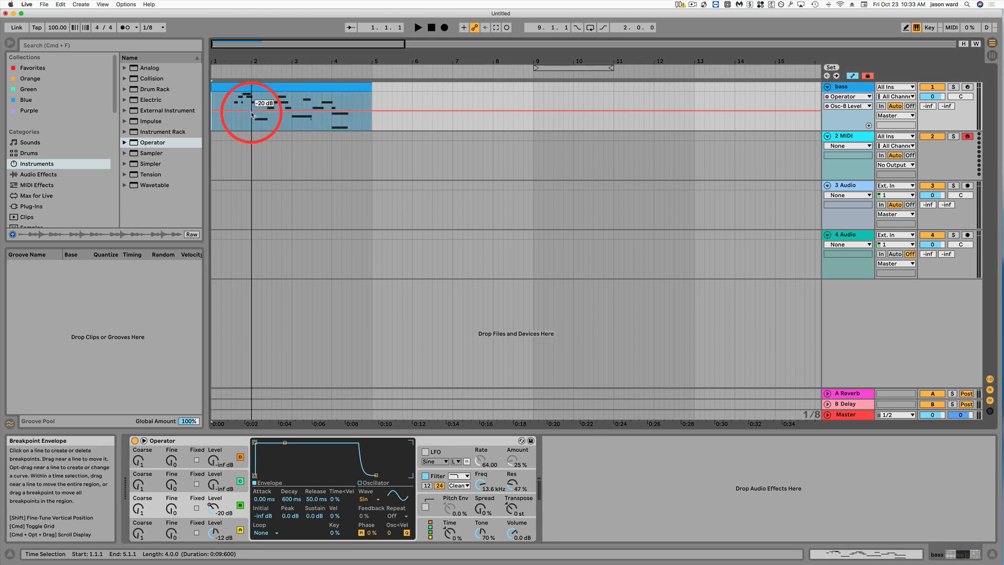
pyautogui.click(221, 122)
pyautogui.click(287, 110)
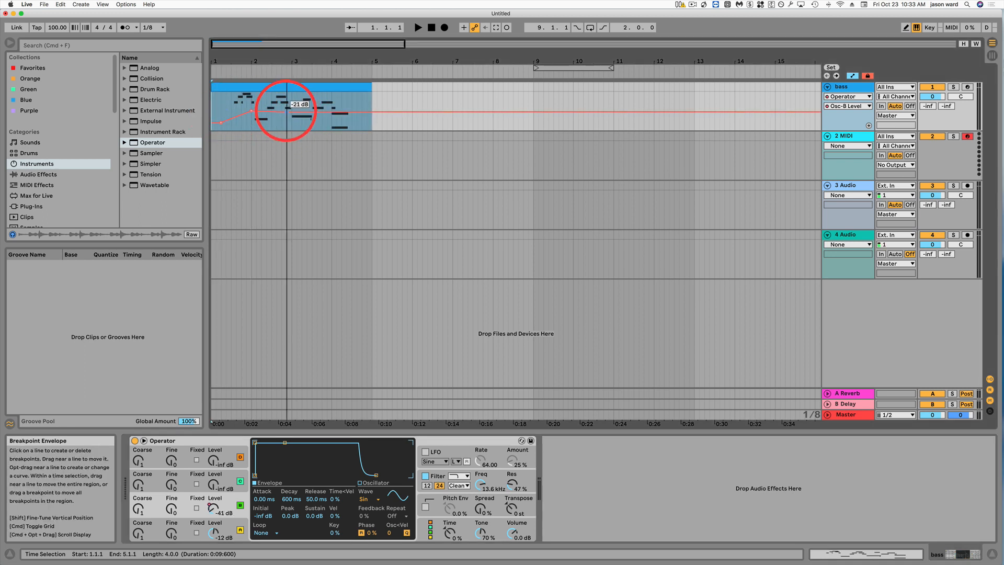
pyautogui.moveTo(286, 111); pyautogui.dragTo(355, 123)
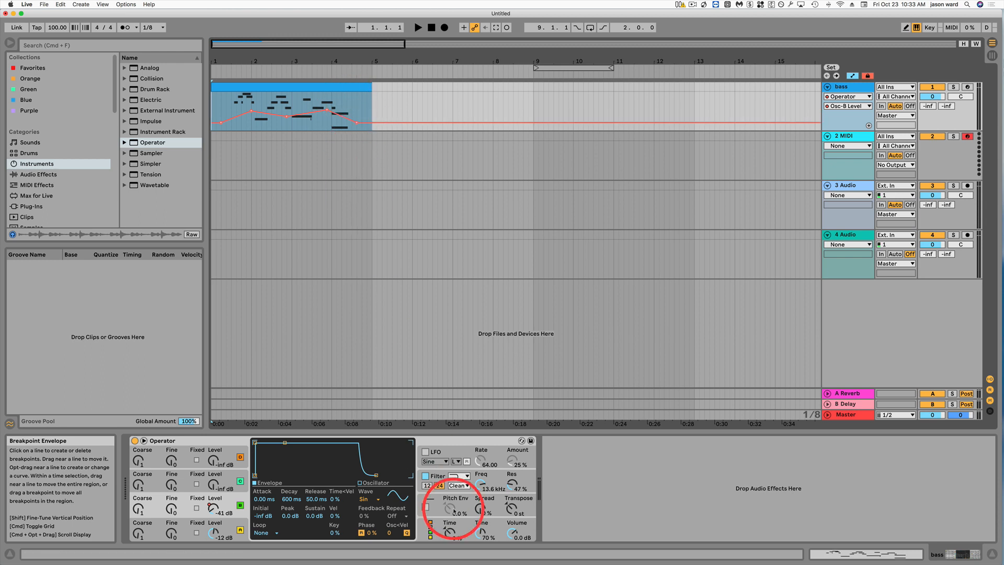
# Show Operator's Filter Freq automation envelope on the bass track.
pyautogui.click(480, 484)
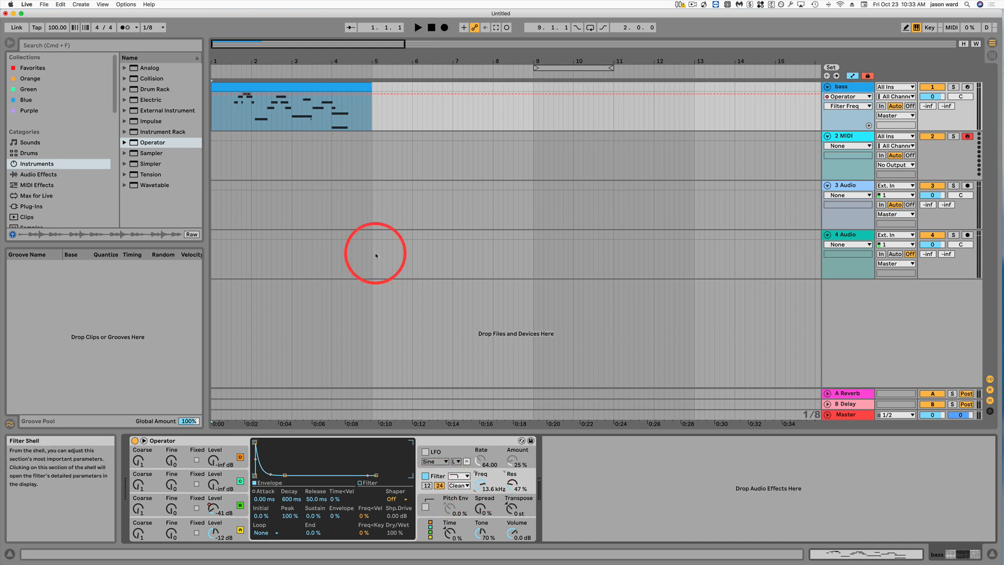
# Try a Filter Freq envelope that dips and rises across the bass clip, play it back, and delete its automation.
pyautogui.click(241, 96)
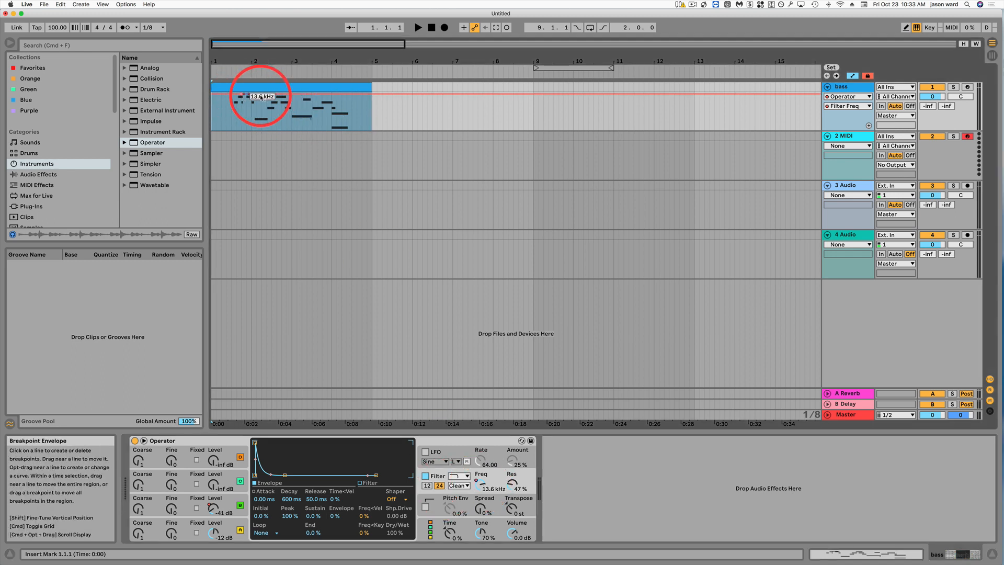
pyautogui.moveTo(295, 97); pyautogui.dragTo(335, 122)
pyautogui.press('space')
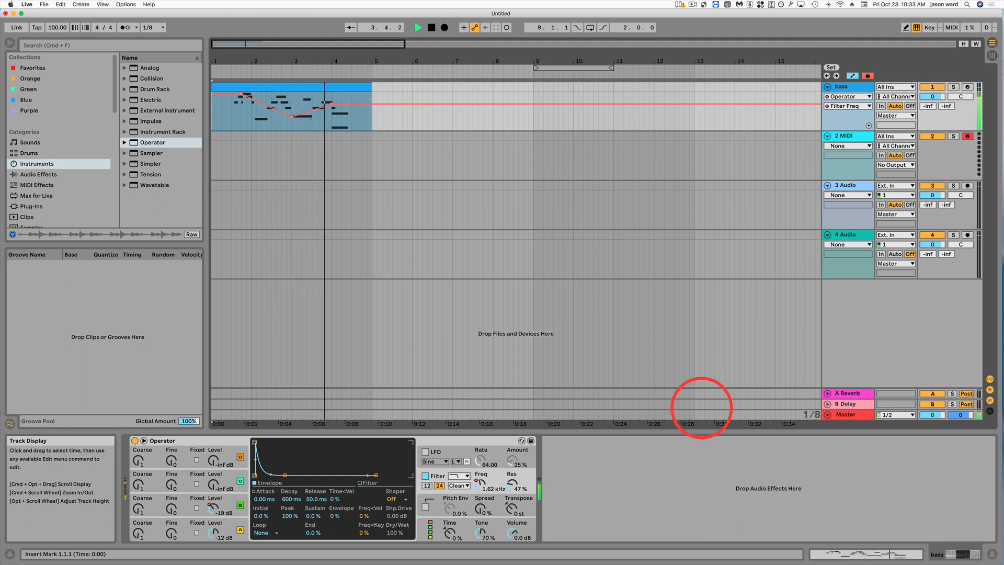
pyautogui.press('space')
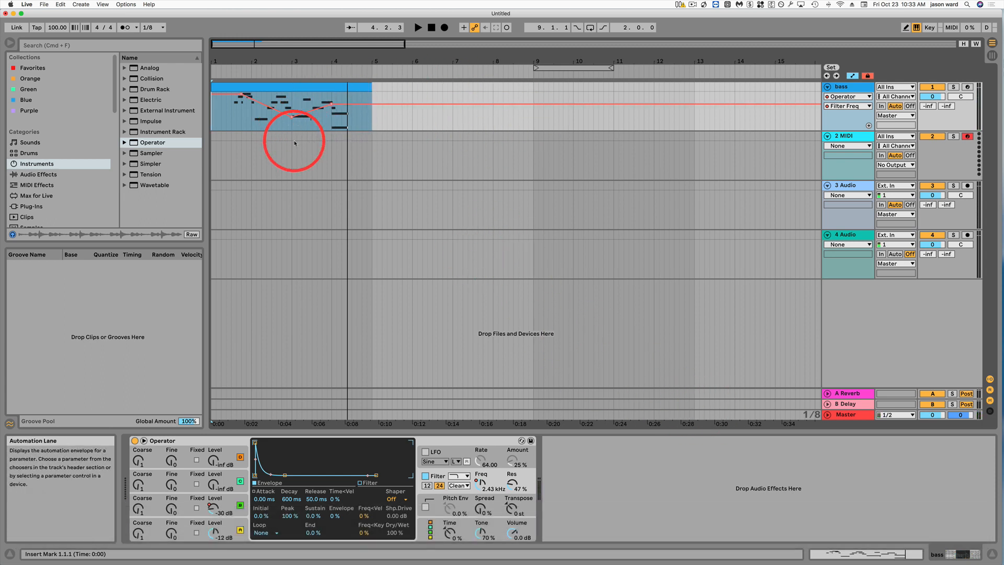
pyautogui.press('super+BackSpace')
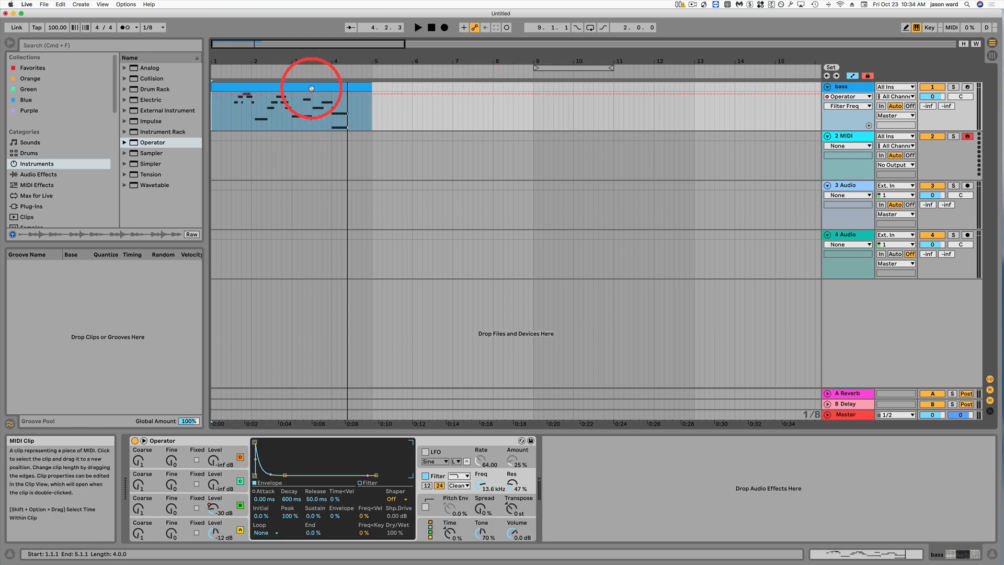
# Open the bass clip's properties in Clip View and show its Envelopes box.
pyautogui.moveTo(312, 89); pyautogui.dragTo(263, 90)
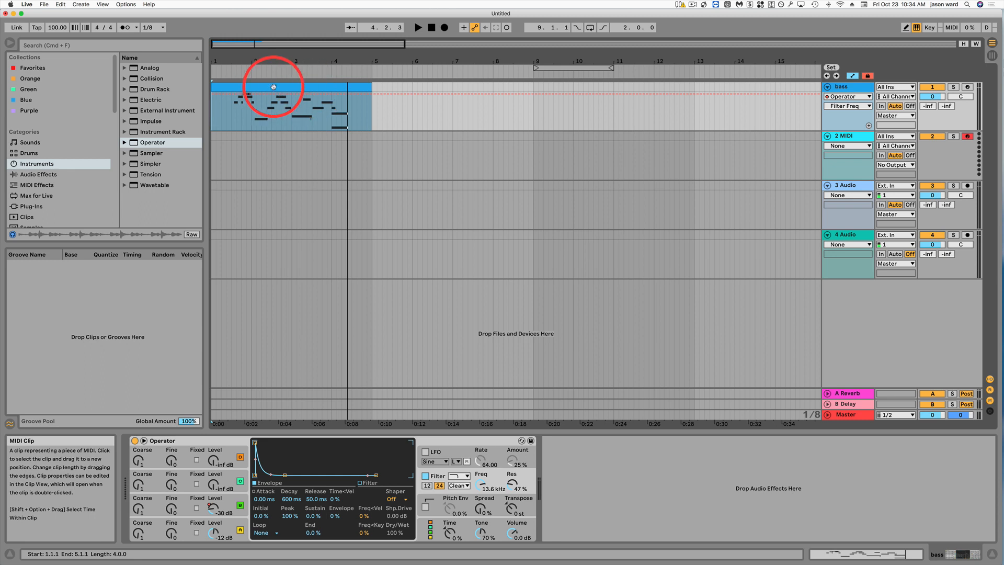
pyautogui.doubleClick(273, 87)
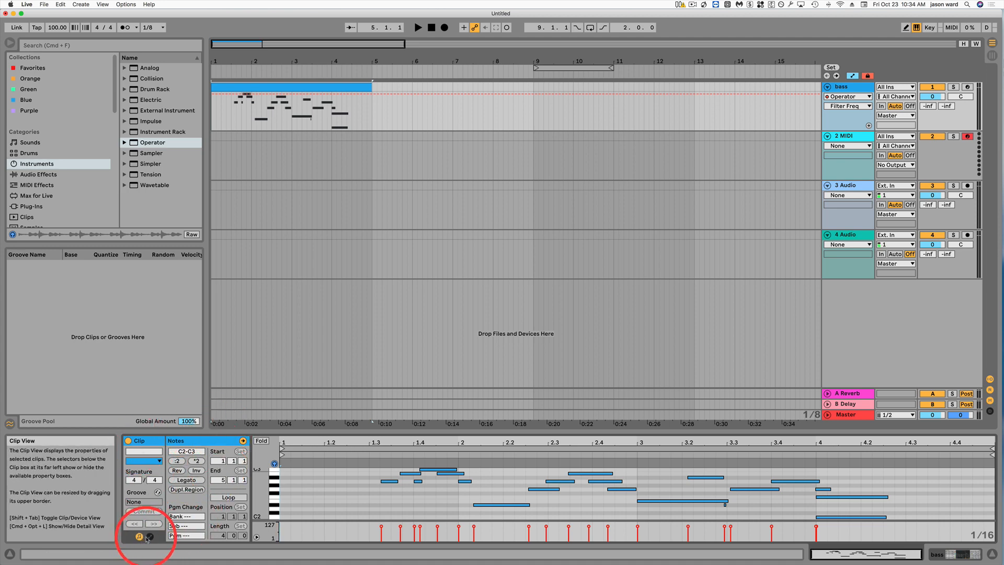
pyautogui.click(150, 537)
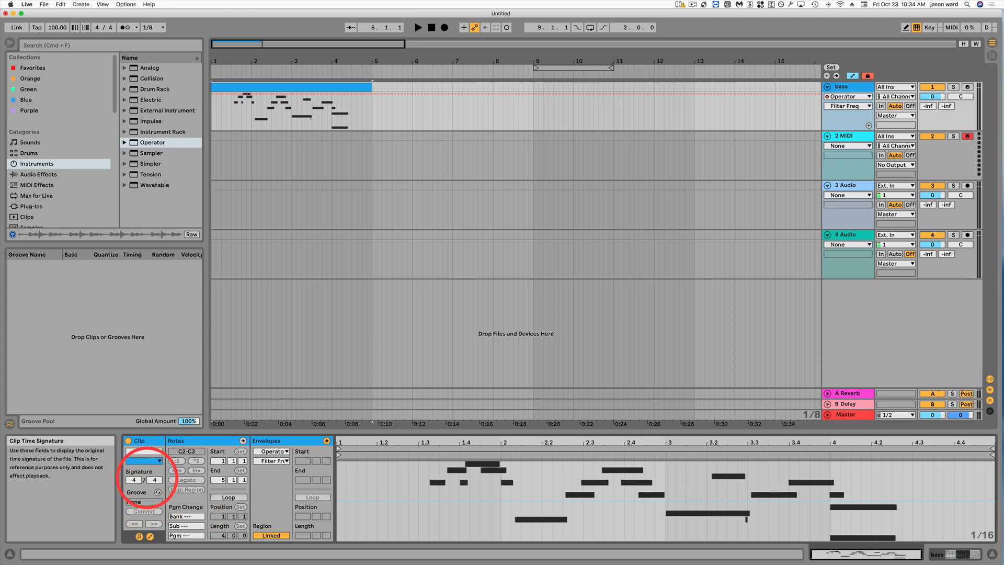
# Set the bass clip's colour to olive green and look over the clip's other editing options.
pyautogui.click(148, 460)
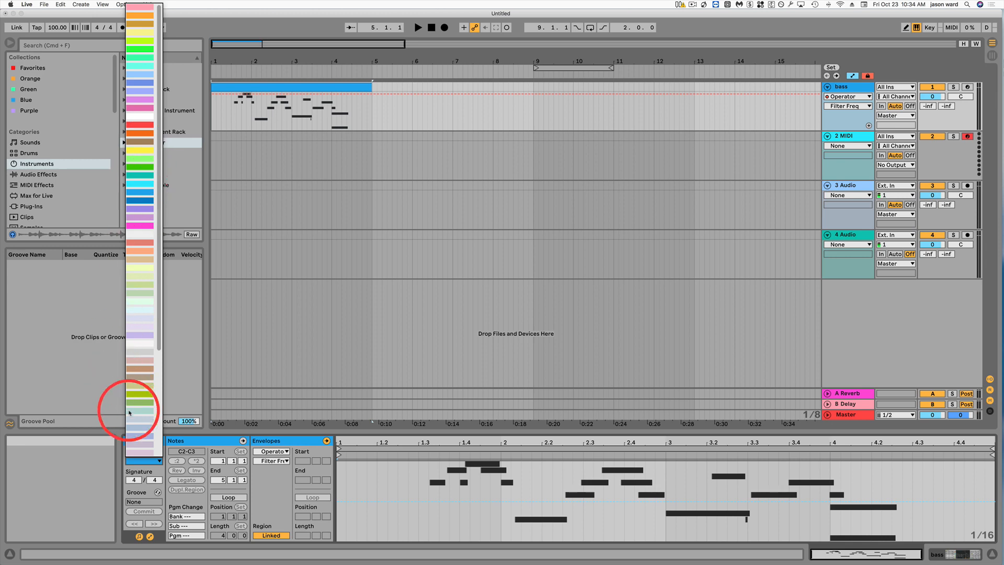
pyautogui.click(140, 394)
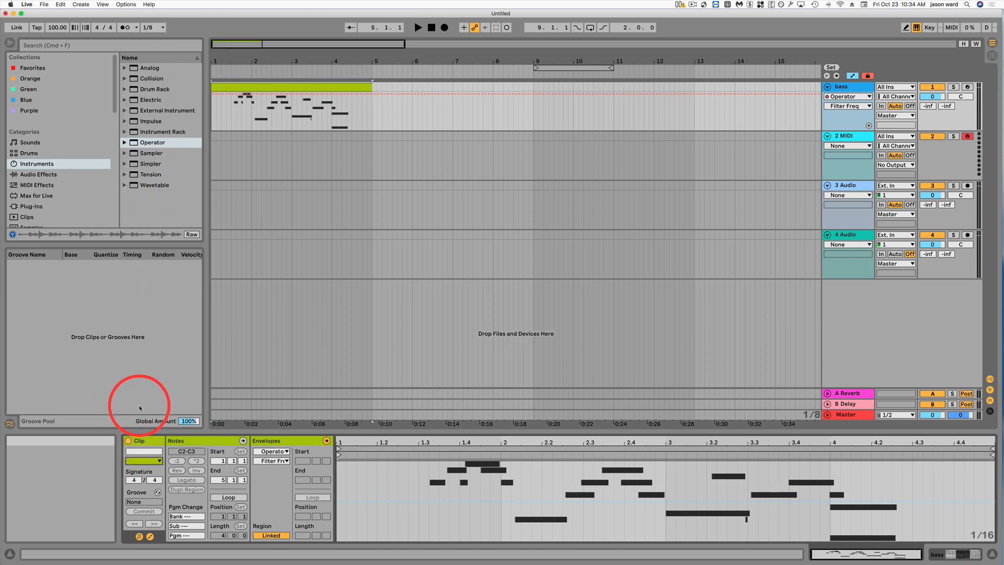
pyautogui.rightClick(264, 87)
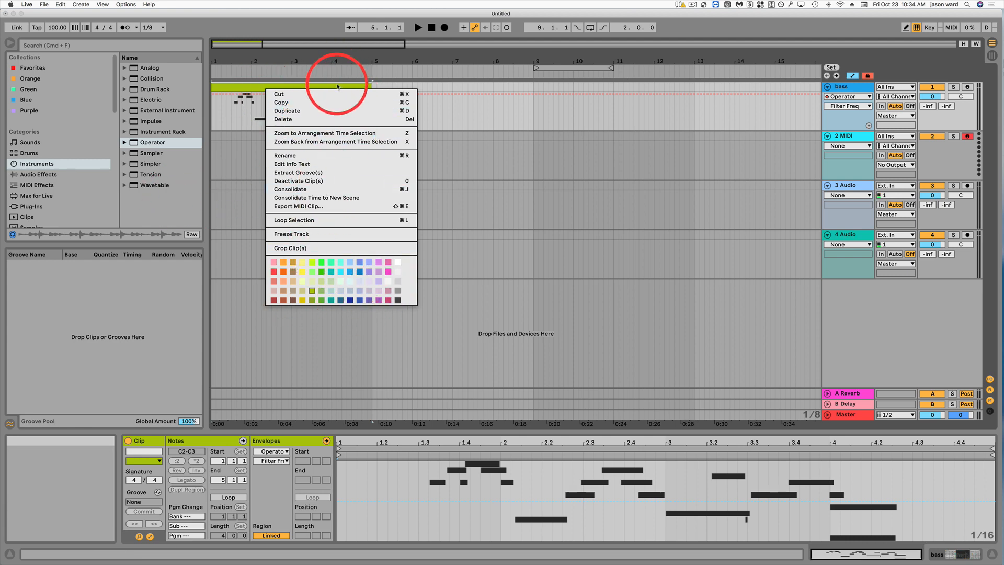
pyautogui.click(337, 86)
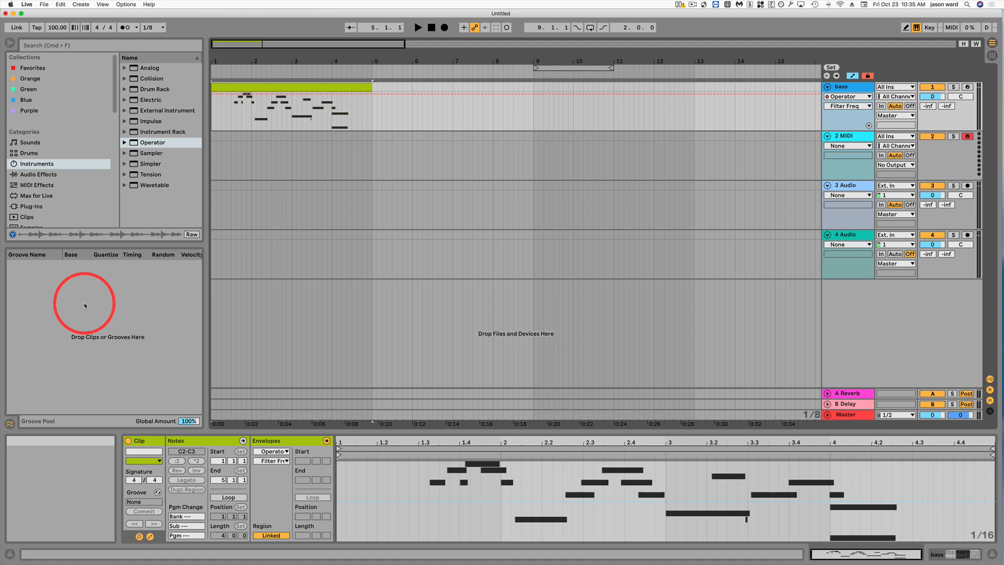
# Delete all the notes in the bass clip's note editor and shorten the clip's loop brace to one bar.
pyautogui.moveTo(107, 324)
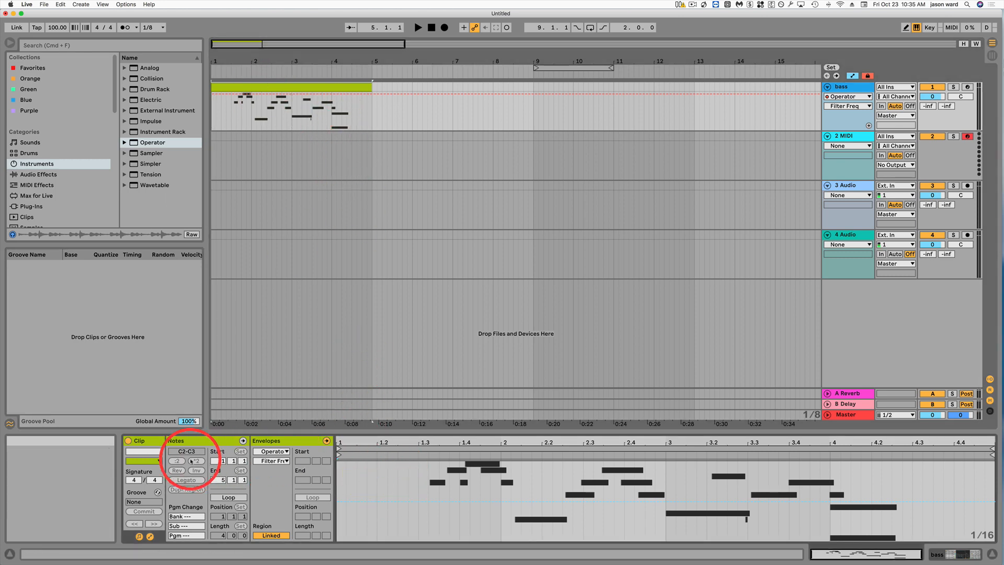
pyautogui.click(191, 441)
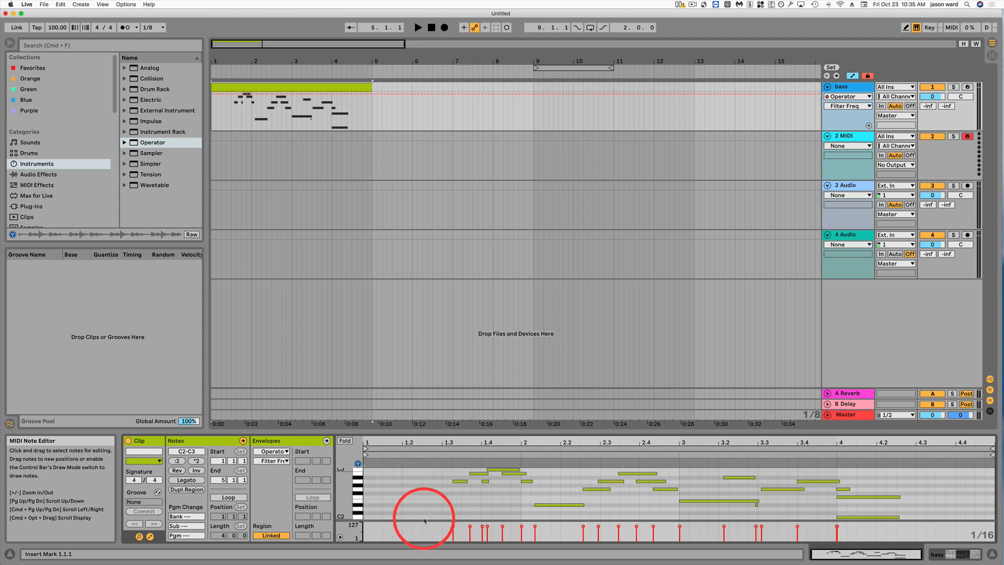
pyautogui.moveTo(423, 461); pyautogui.dragTo(966, 462)
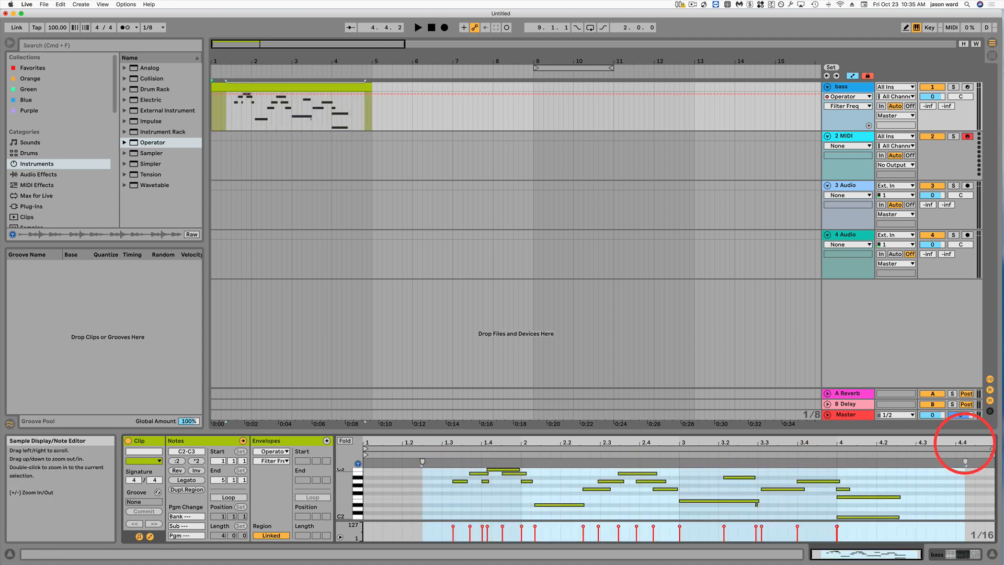
pyautogui.press('BackSpace')
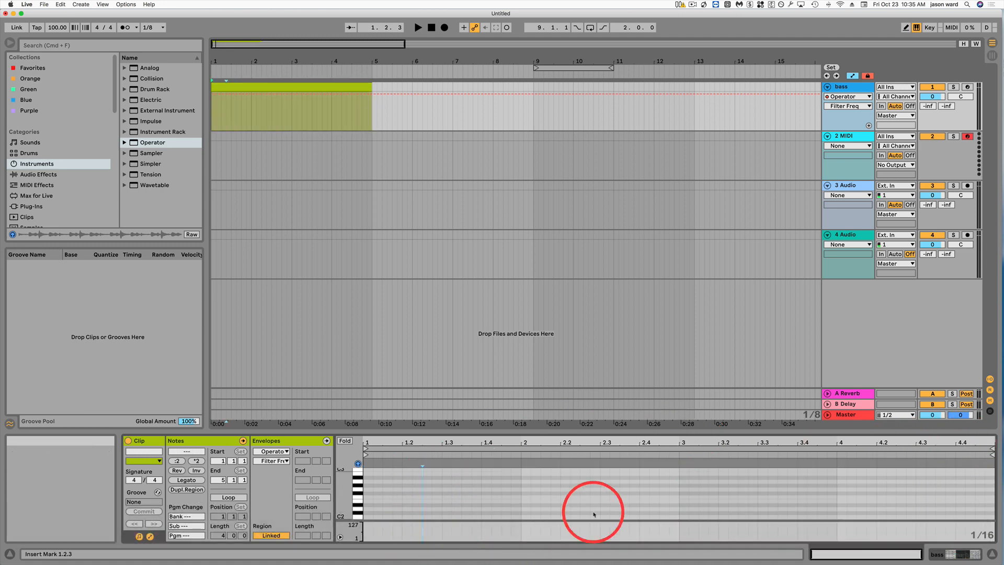
pyautogui.scroll(2, 377, 485)
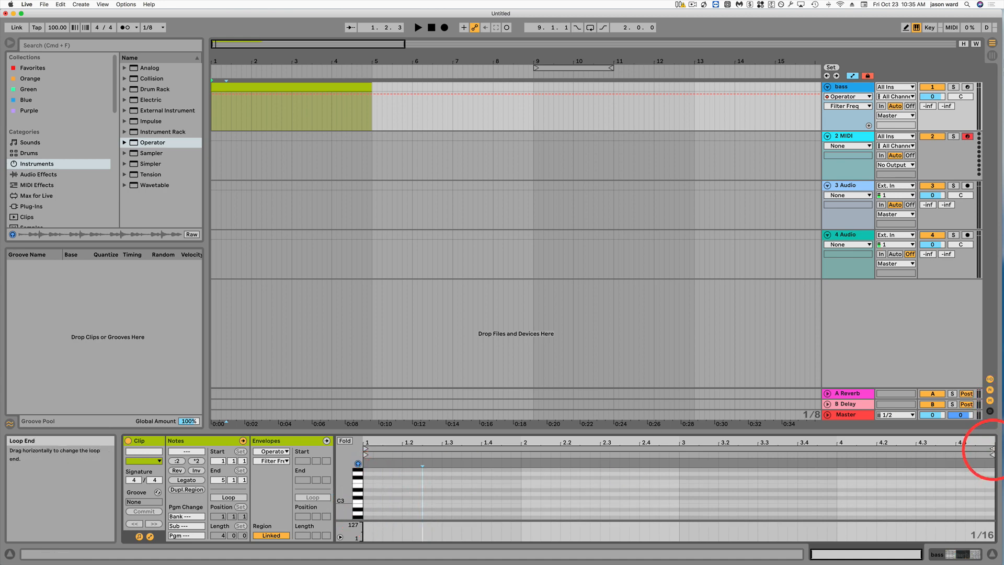
pyautogui.moveTo(991, 450); pyautogui.dragTo(525, 454)
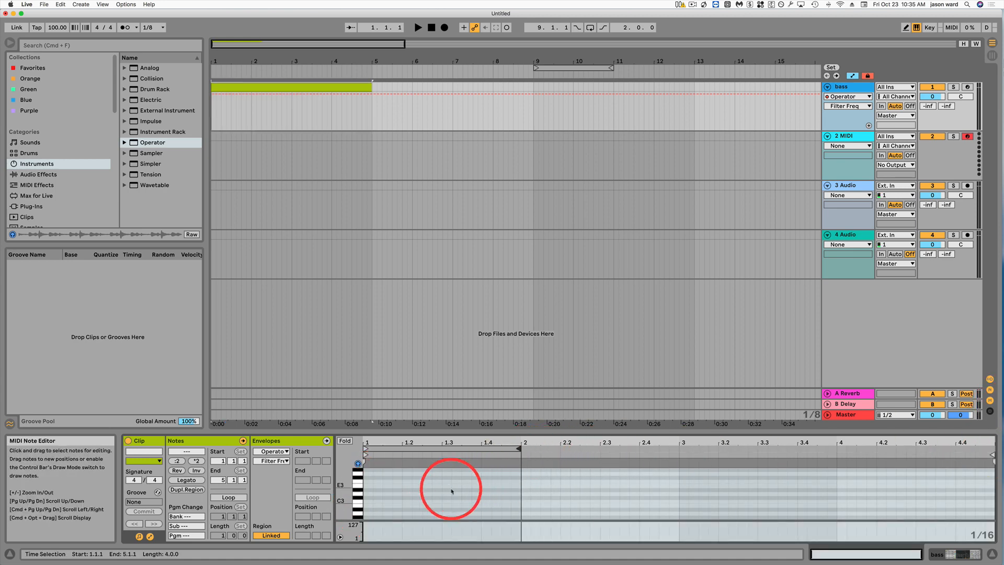
# Insert a sixteenth D#2 note at 1.1.1, duplicate it repeatedly to fill the first bar, and play the result.
pyautogui.scroll(-3, 424, 503)
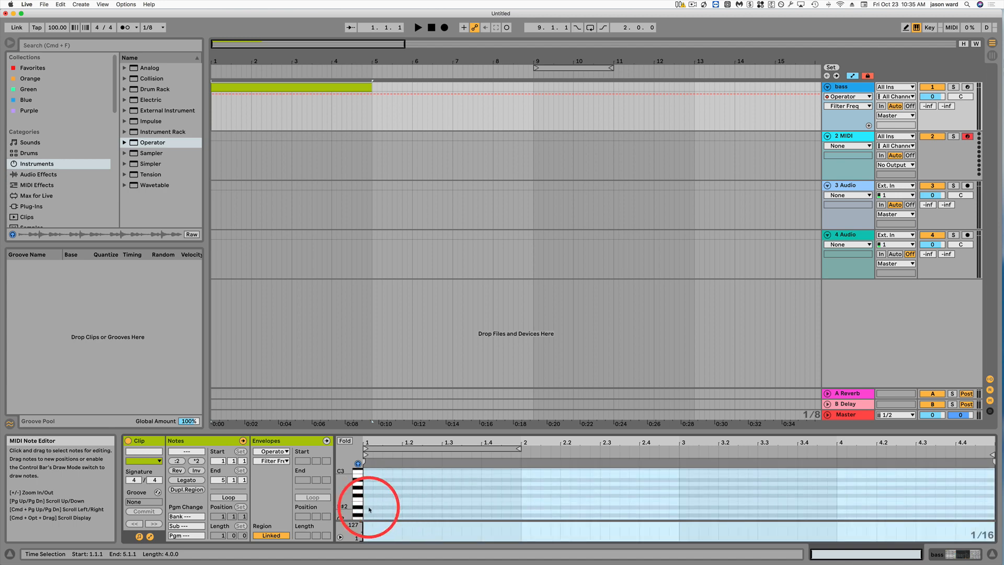
pyautogui.click(369, 508)
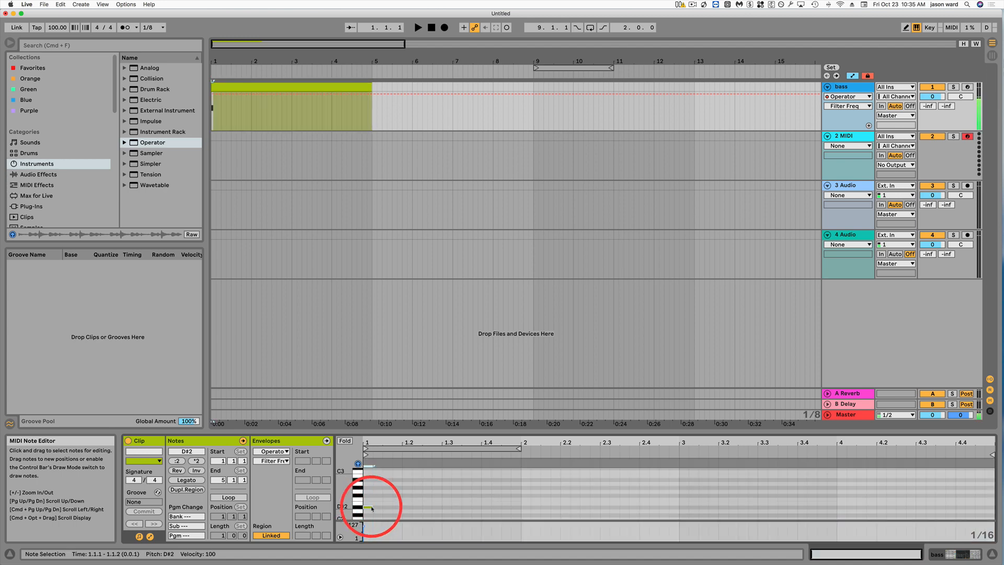
pyautogui.click(368, 505)
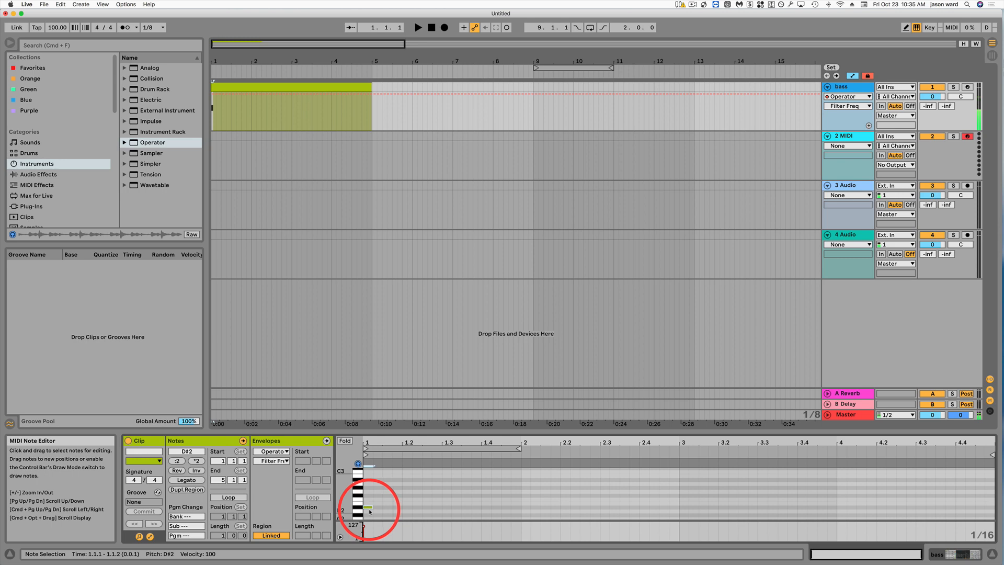
pyautogui.press('super+d')
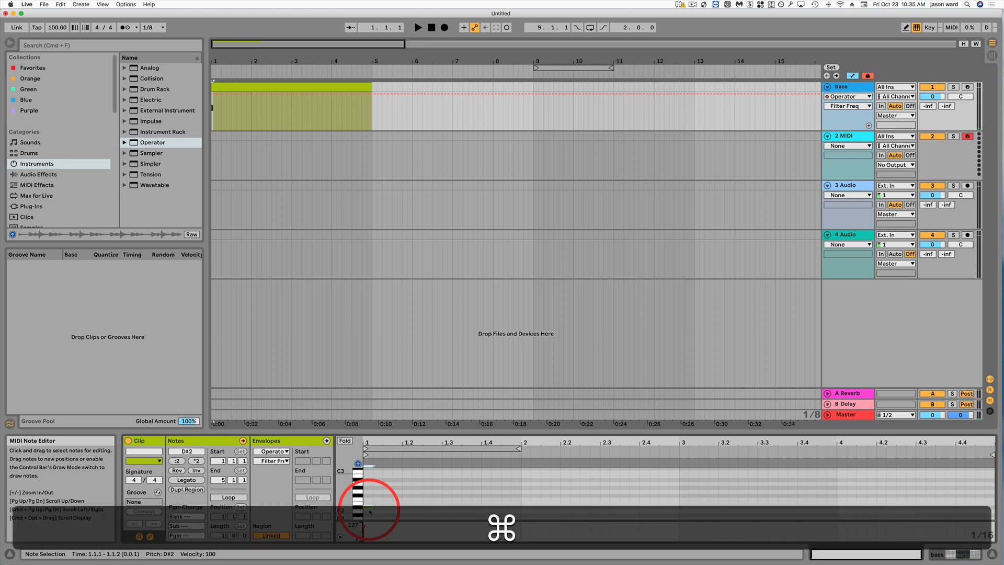
pyautogui.press('super+d')
pyautogui.press('super+d')
pyautogui.press('super+d')
pyautogui.press('super+d')
pyautogui.press('super+d')
pyautogui.press('super+d')
pyautogui.press('super+d')
pyautogui.press('super+d')
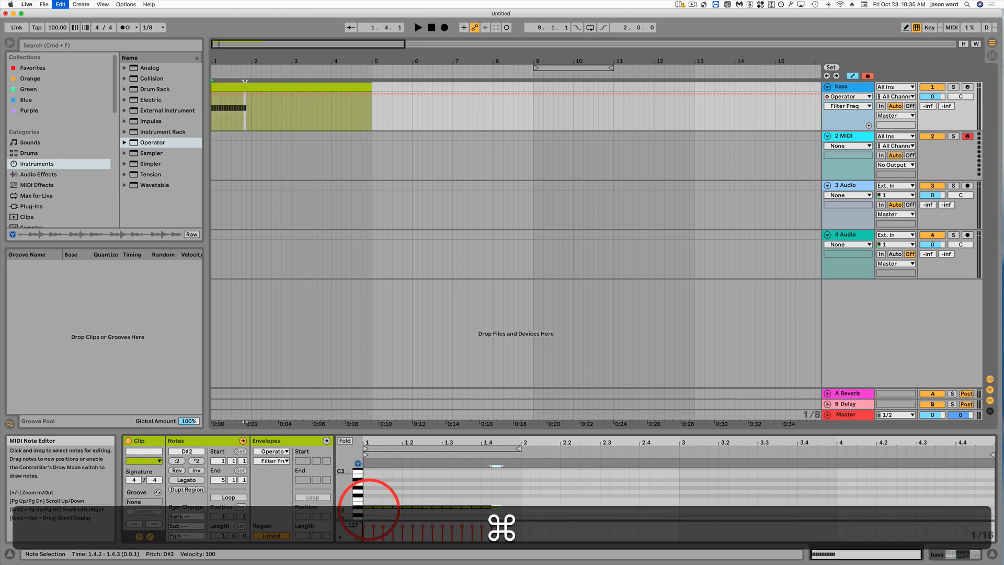
pyautogui.press('space')
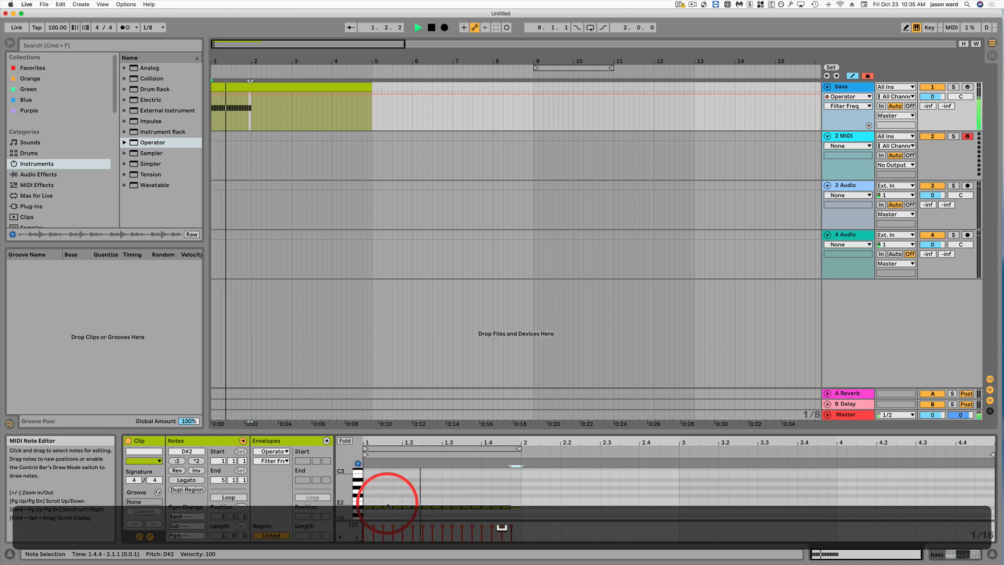
pyautogui.press('space')
# Trim the bass clip to one bar ending at 2.1.1 and loop playback over it from 1.1.1 for one bar.
pyautogui.moveTo(370, 89); pyautogui.dragTo(252, 86)
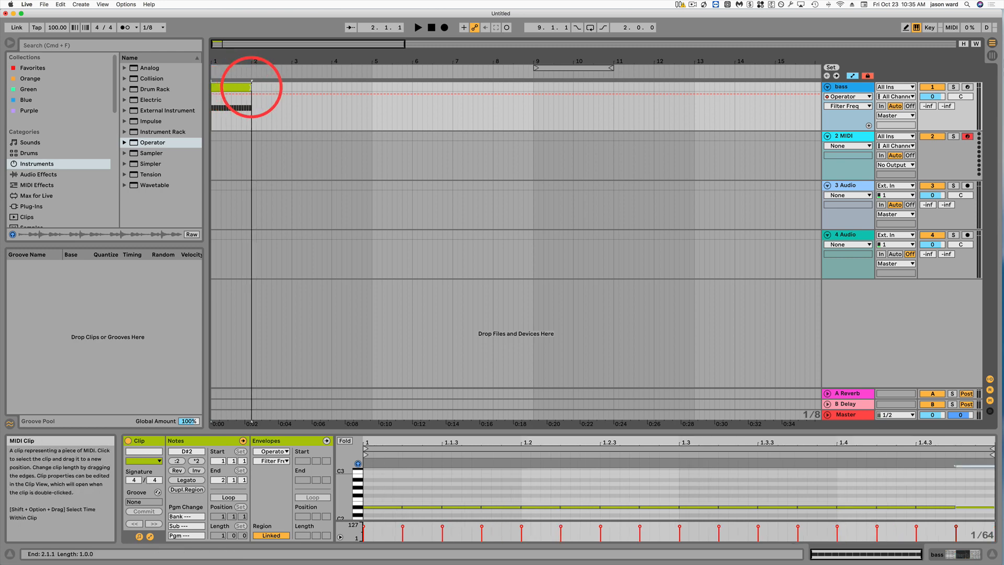
pyautogui.moveTo(576, 66); pyautogui.dragTo(252, 66)
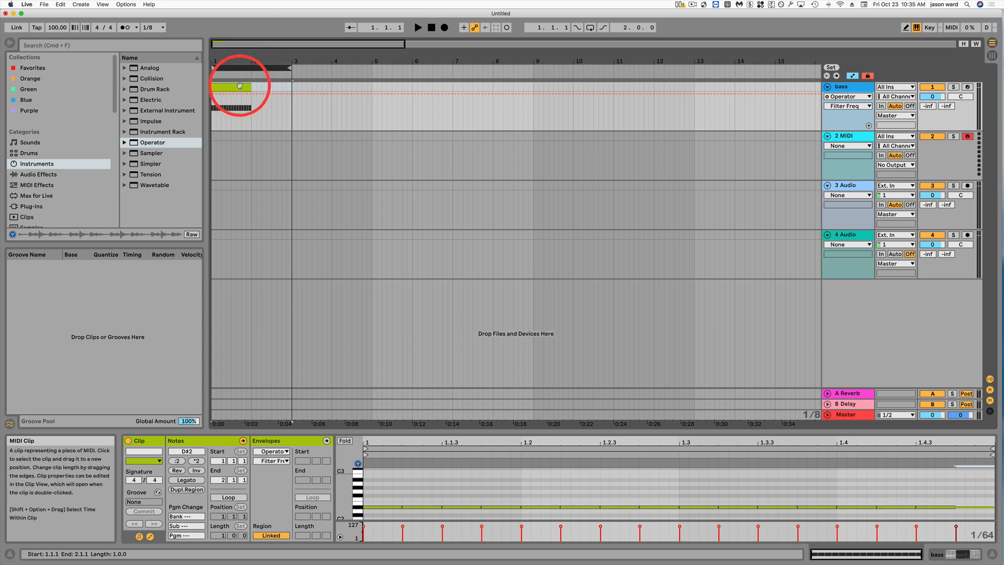
pyautogui.click(238, 86)
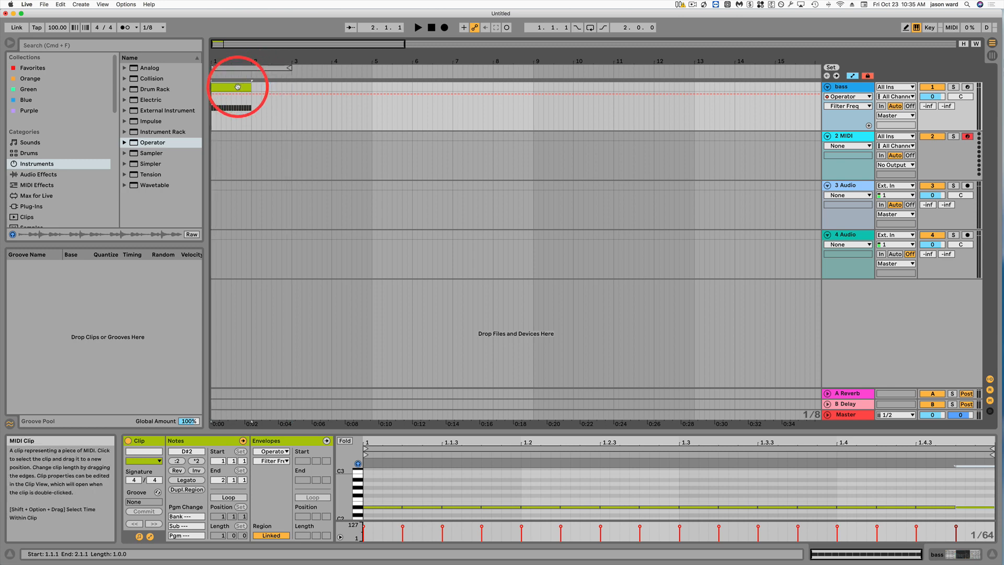
pyautogui.press('super+l')
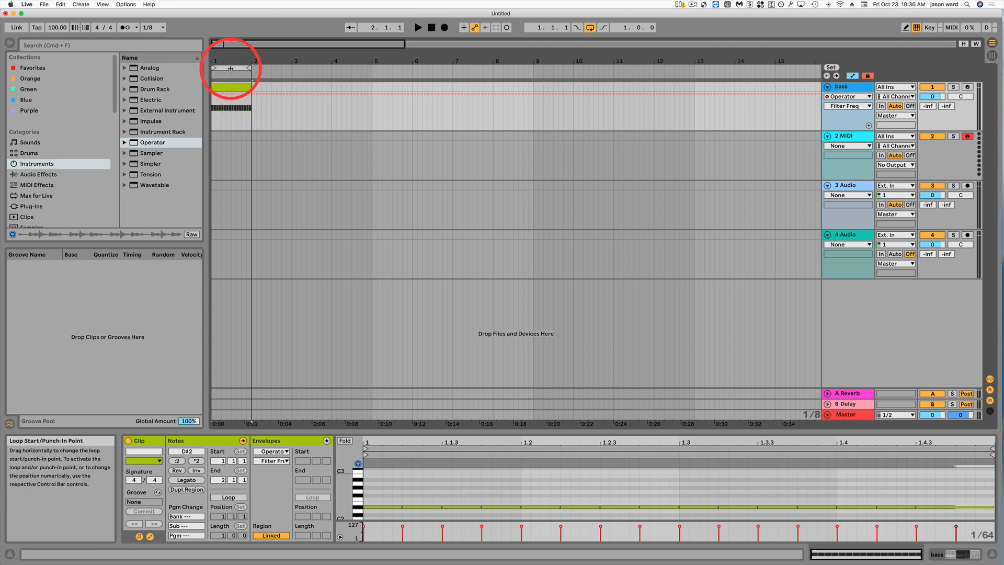
pyautogui.click(230, 68)
pyautogui.click(230, 86)
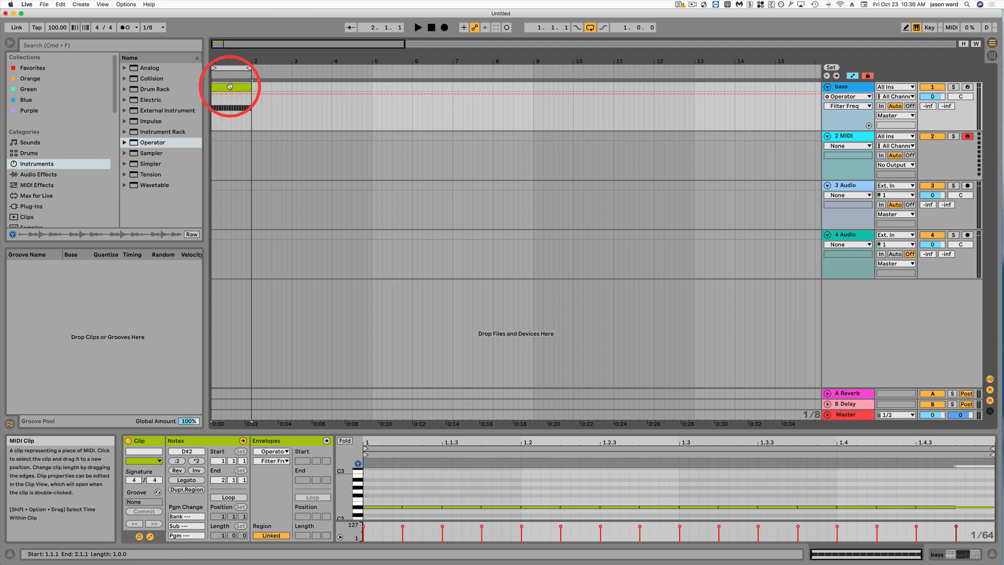
pyautogui.press('space')
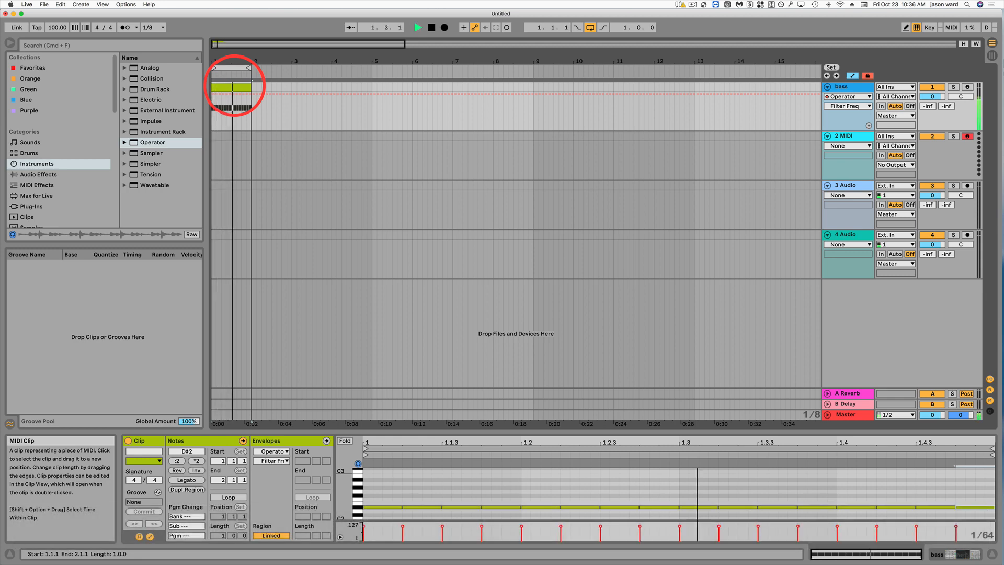
pyautogui.press('space')
# Browse the groove library from the Groove Pool, widen the browser, and expand the Hip Hop grooves under Swing and Groove.
pyautogui.doubleClick(857, 90)
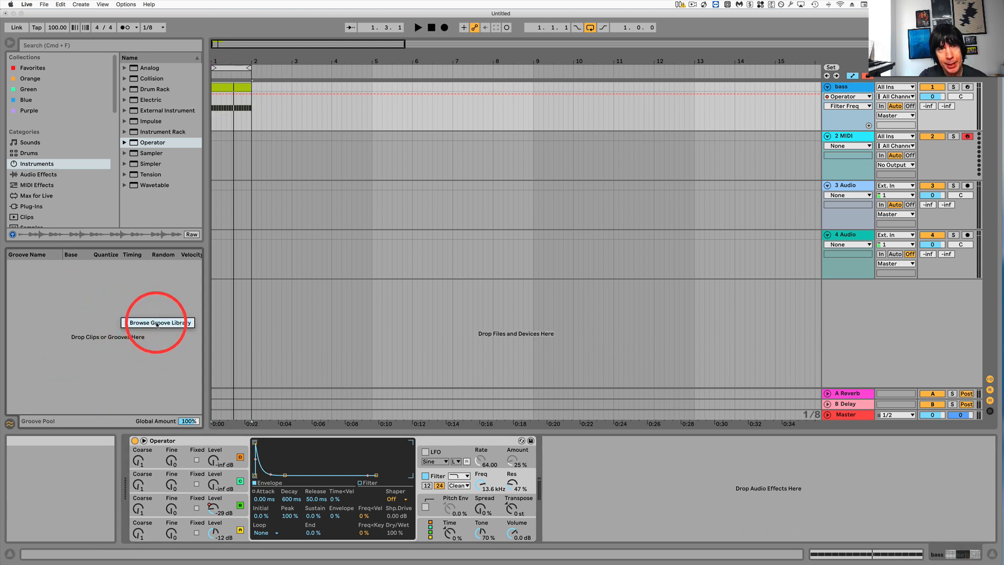
pyautogui.click(156, 324)
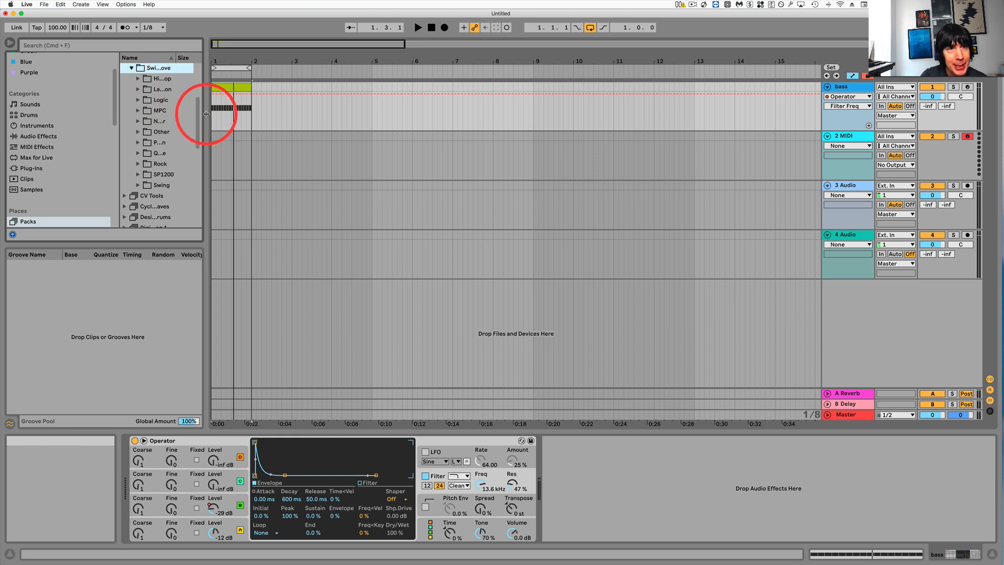
pyautogui.moveTo(206, 114); pyautogui.dragTo(259, 102)
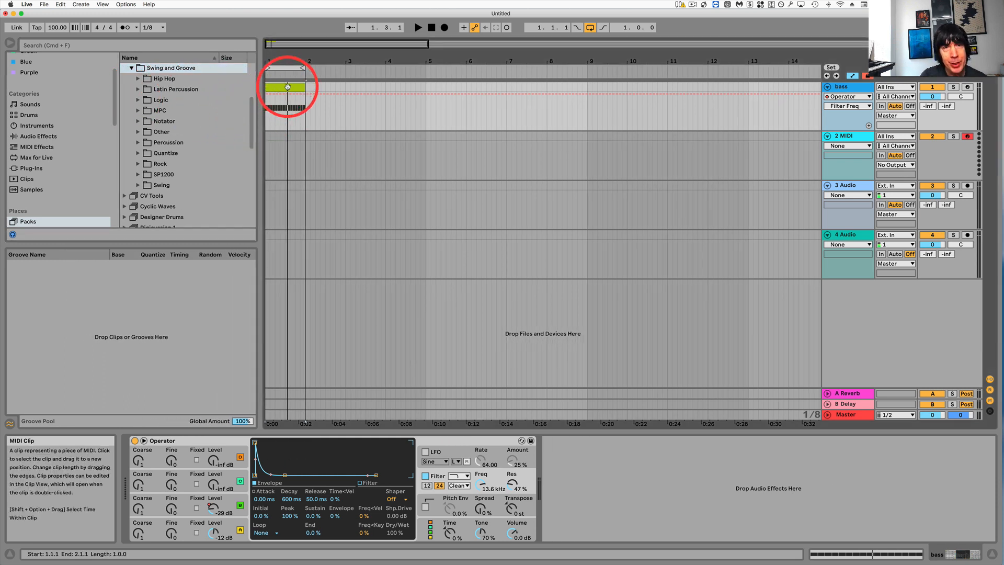
pyautogui.press('space')
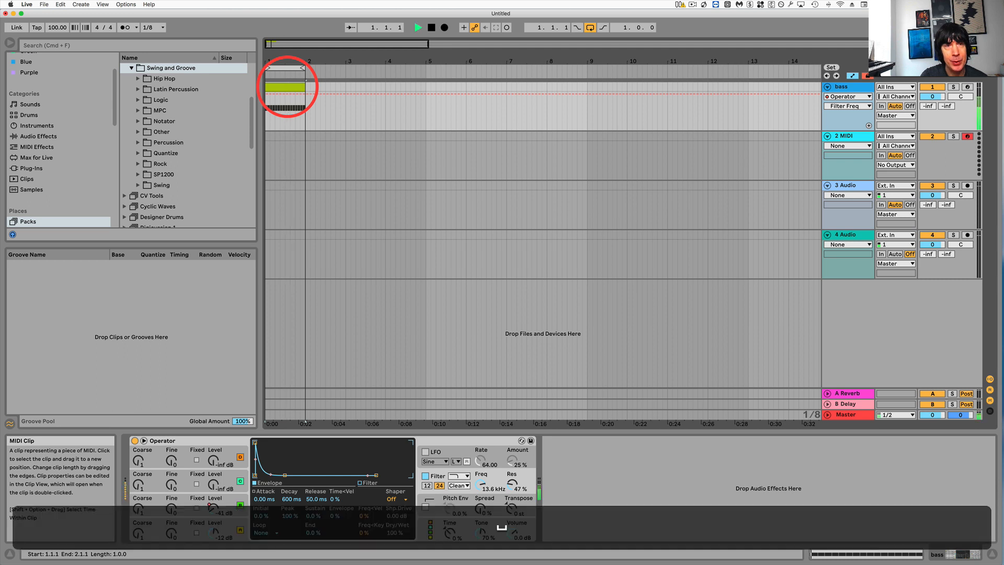
pyautogui.press('space')
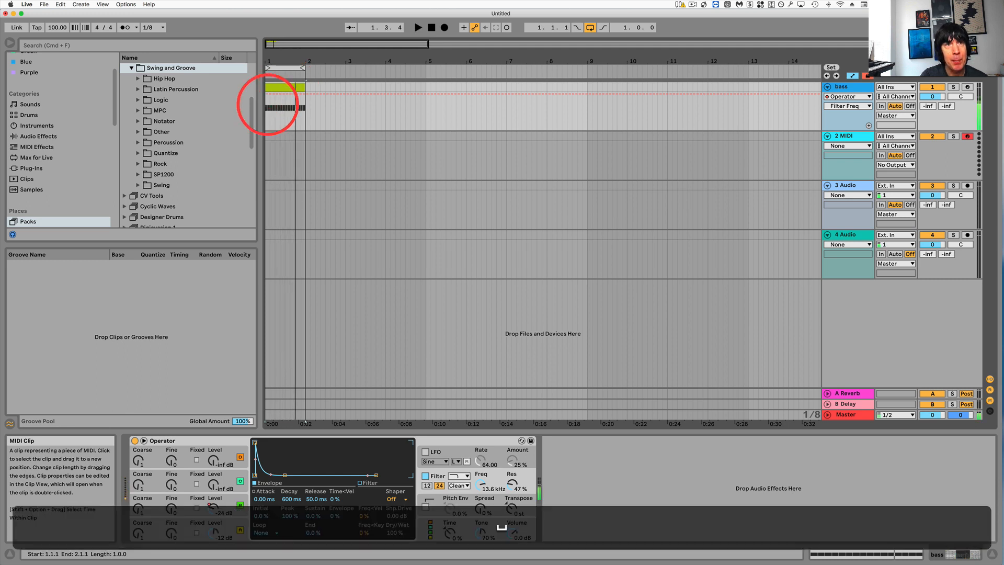
pyautogui.click(139, 79)
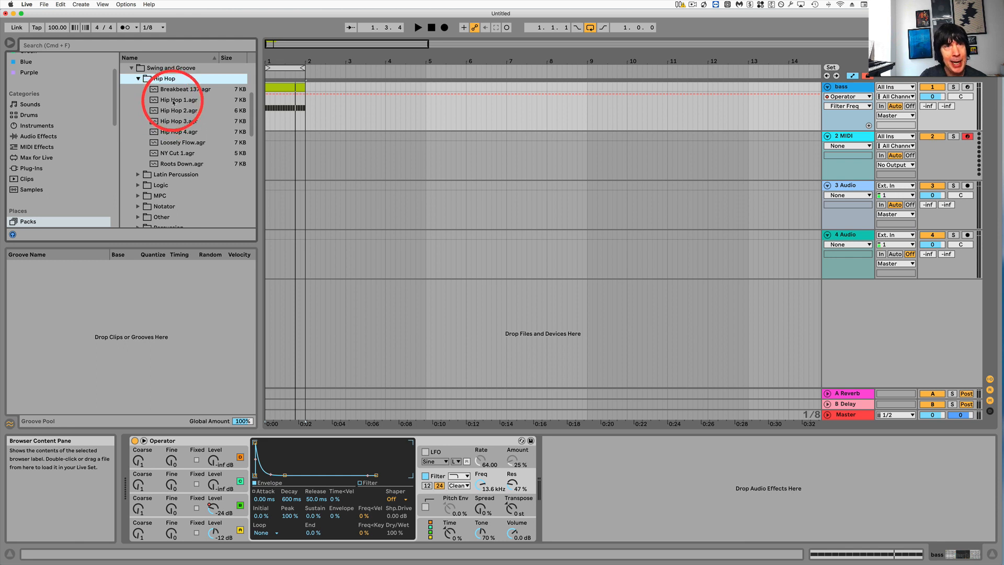
# Preview the Hip Hop 1 groove, load it into the Groove Pool, and assign it to the bass clip.
pyautogui.click(173, 100)
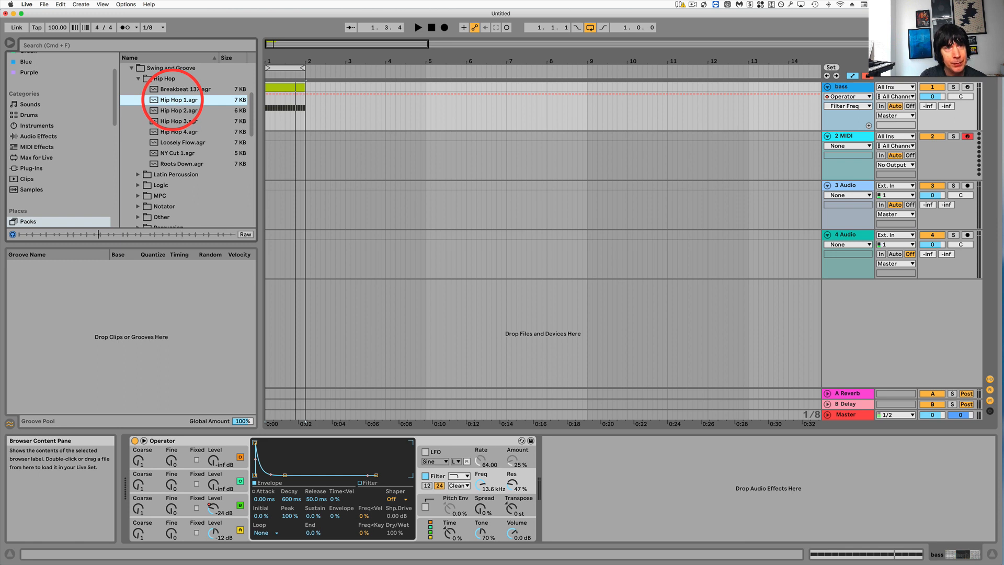
pyautogui.press('space')
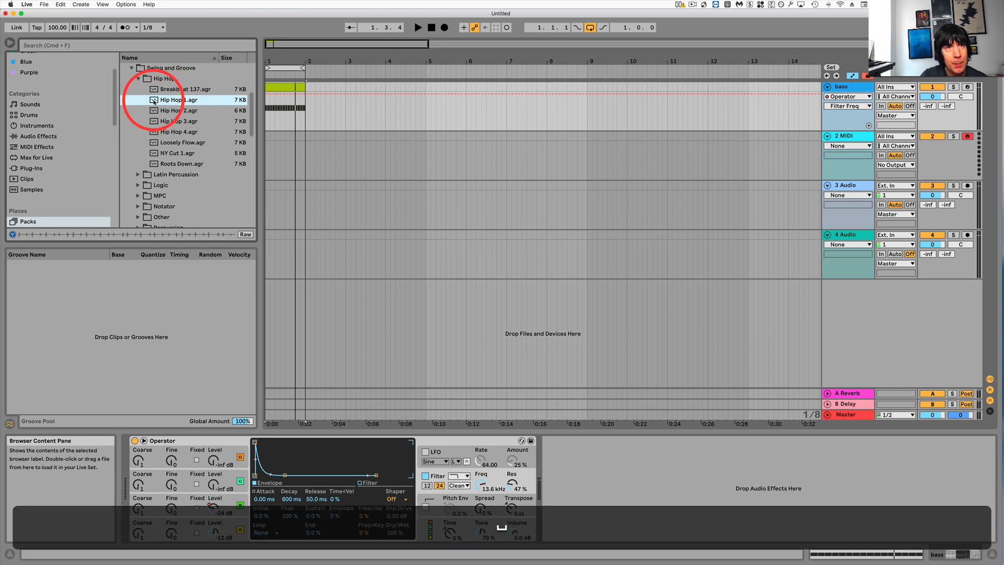
pyautogui.moveTo(154, 100); pyautogui.dragTo(168, 299)
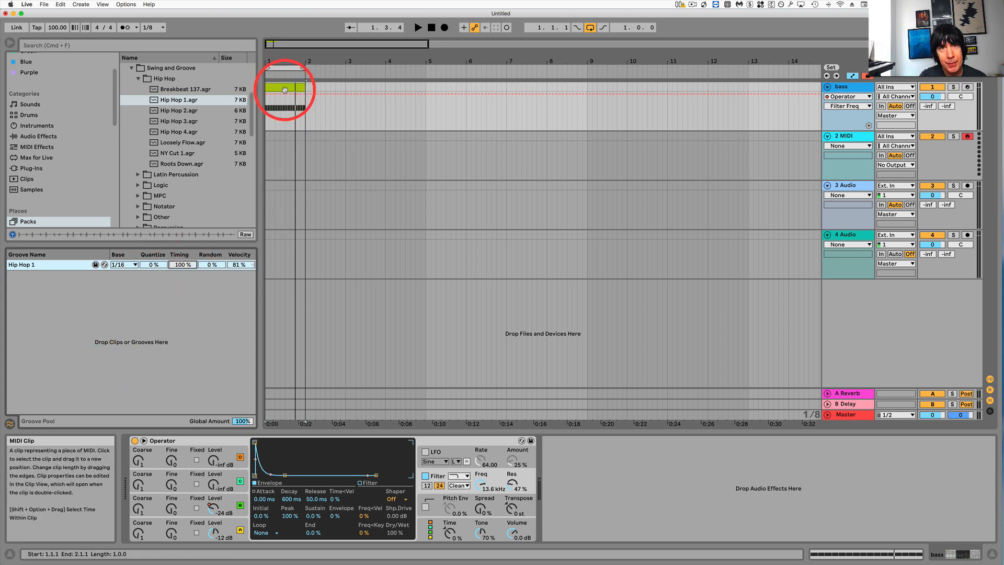
pyautogui.click(285, 87)
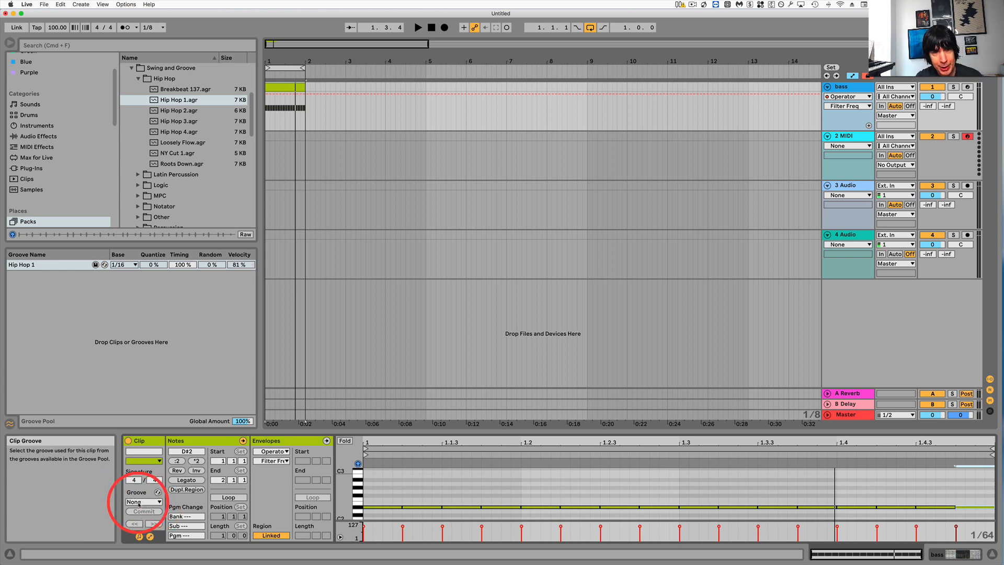
pyautogui.click(139, 502)
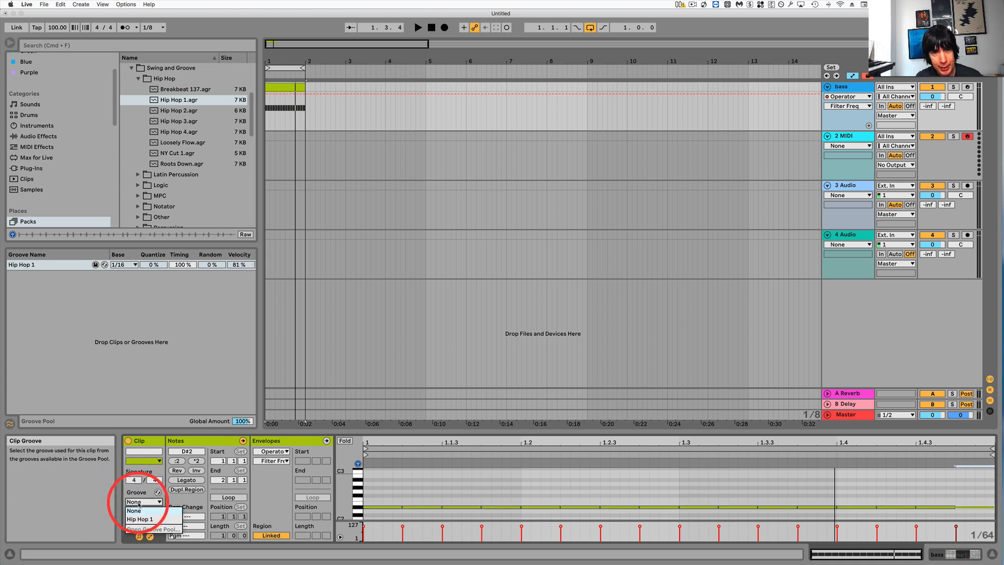
pyautogui.click(140, 519)
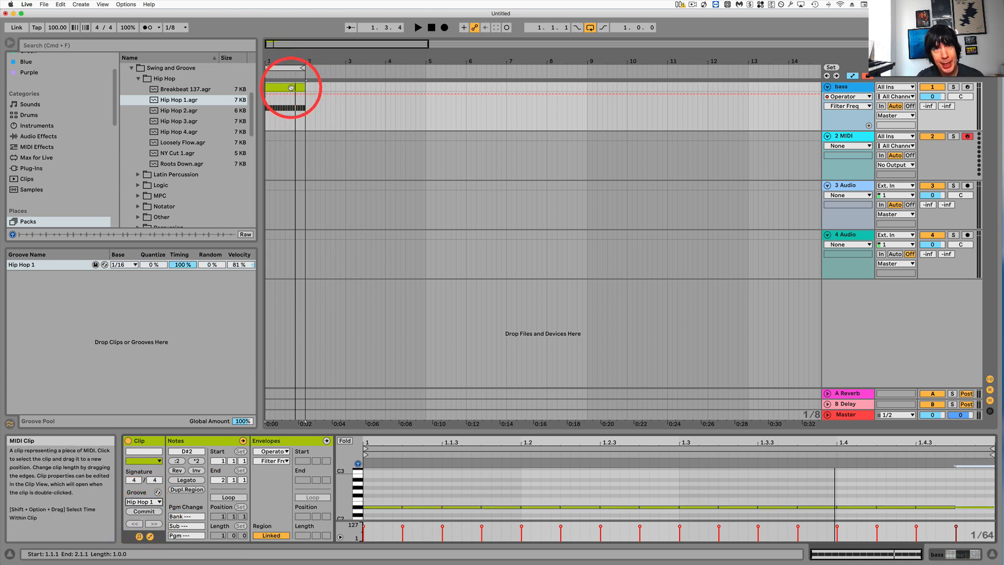
# Play the loop and compare the bass clip with its groove set to None and back to Hip Hop 1.
pyautogui.press('space')
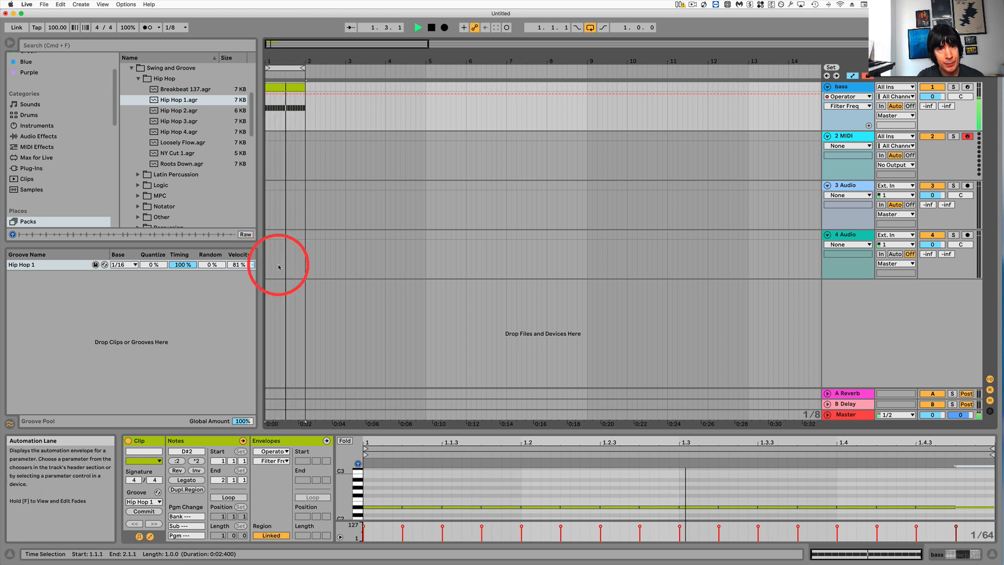
pyautogui.click(153, 502)
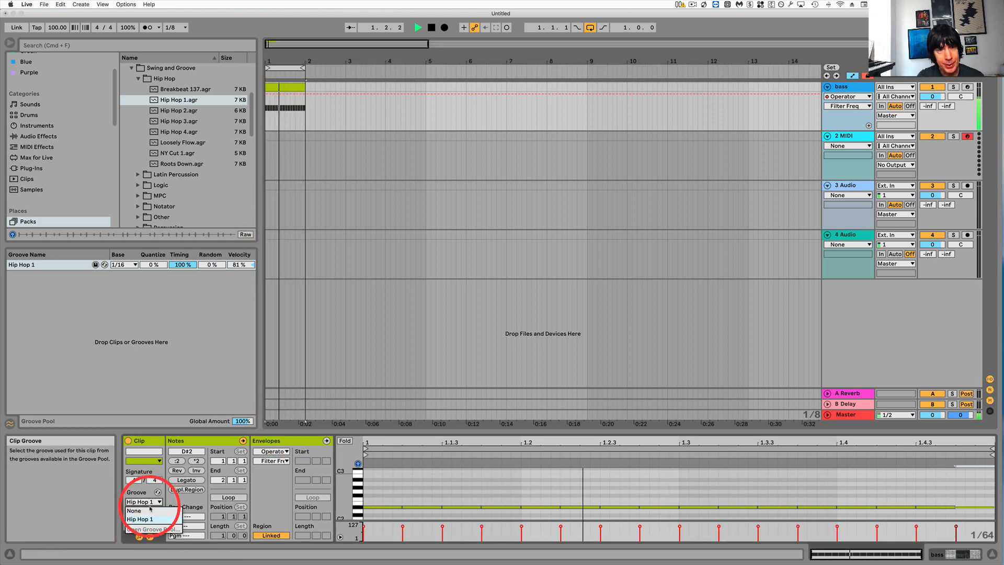
pyautogui.click(149, 494)
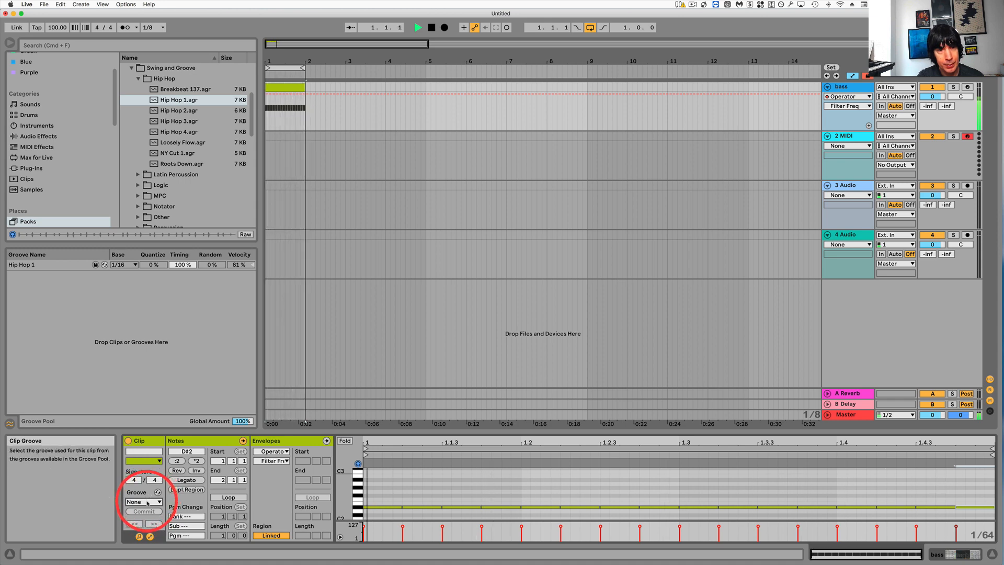
pyautogui.click(147, 502)
pyautogui.click(144, 519)
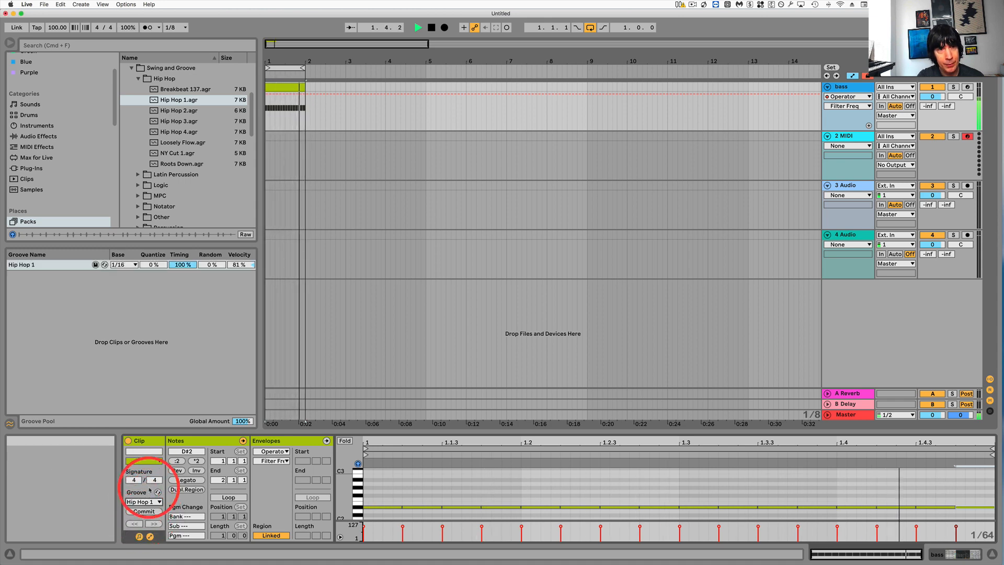
# Load the Bomba Congas-199bpm groove from Latin Percussion into the Groove Pool and assign it to the bass clip.
pyautogui.click(139, 175)
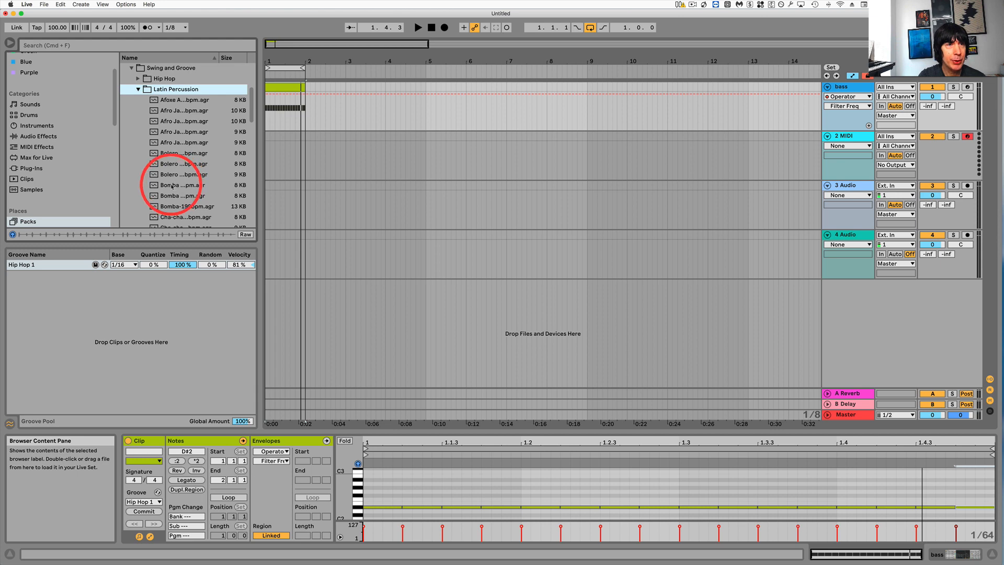
pyautogui.click(172, 186)
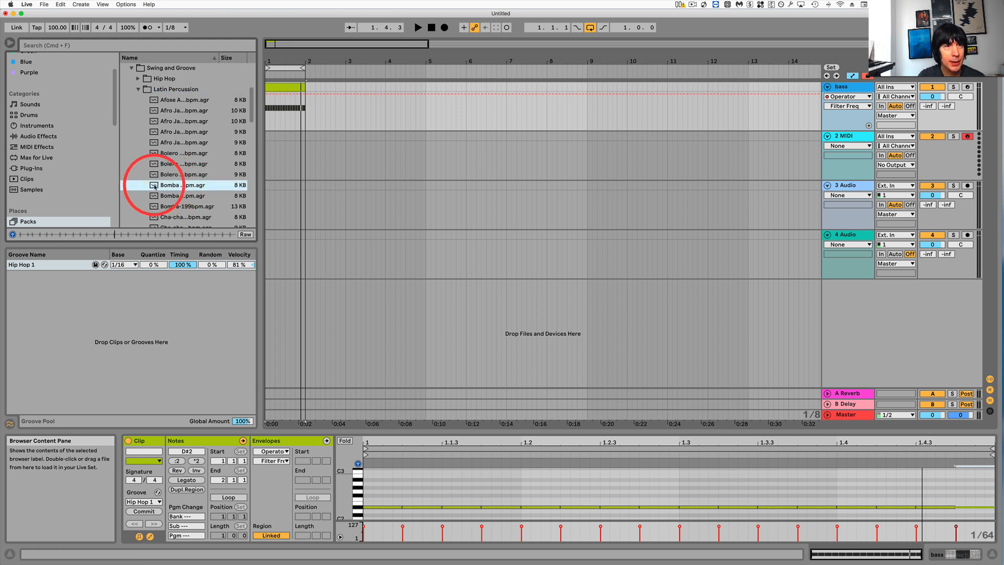
pyautogui.press('space')
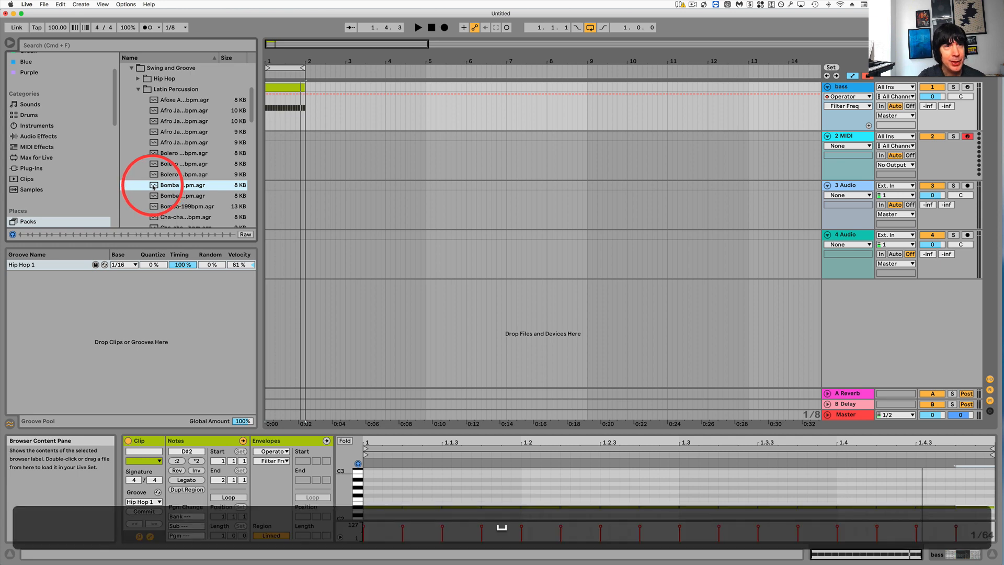
pyautogui.moveTo(153, 186); pyautogui.dragTo(152, 328)
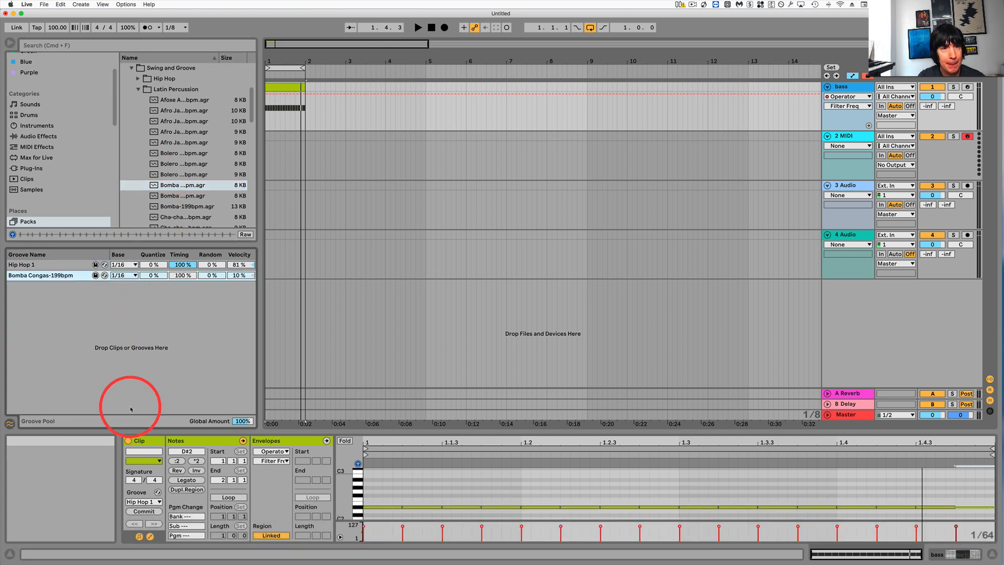
pyautogui.click(139, 502)
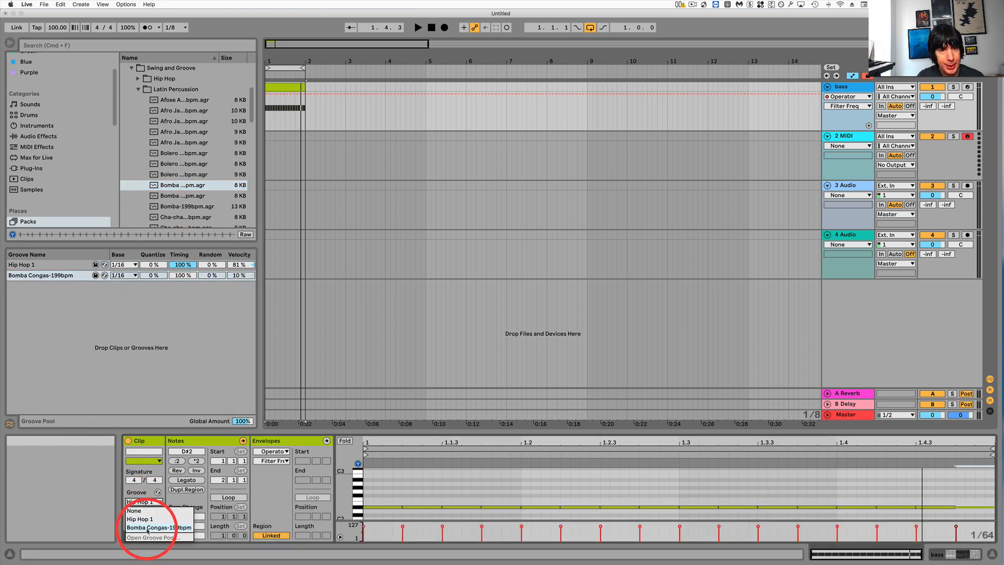
pyautogui.click(148, 528)
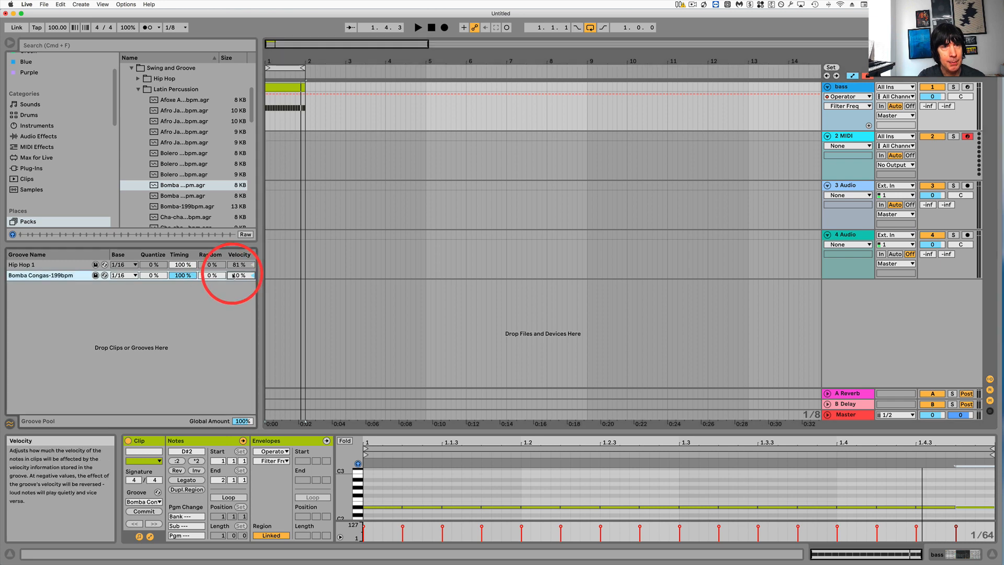
# Audition the loop with the Bomba Congas groove's velocity set to 42%, then try committing the groove to the notes and undo it.
pyautogui.press('space')
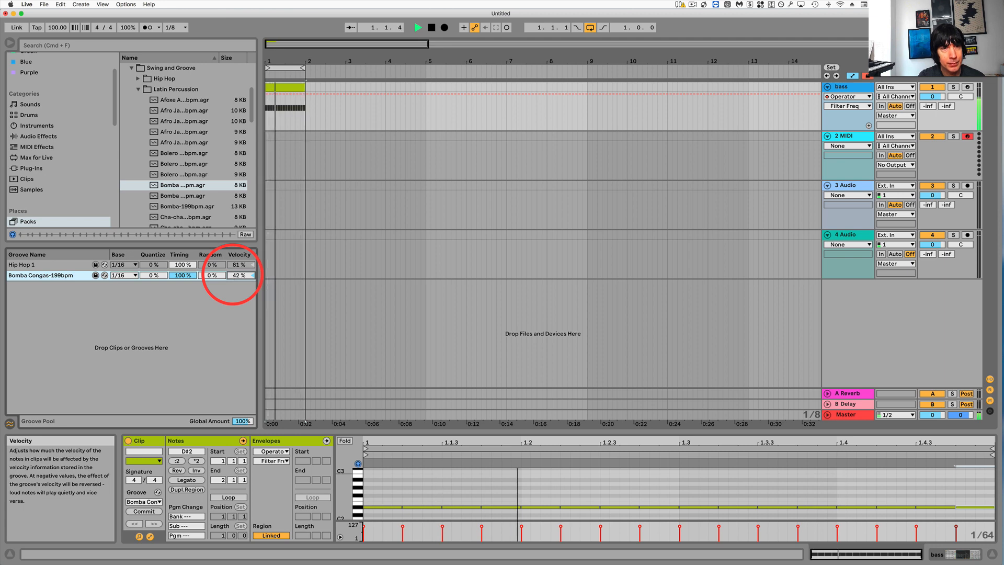
pyautogui.press('space')
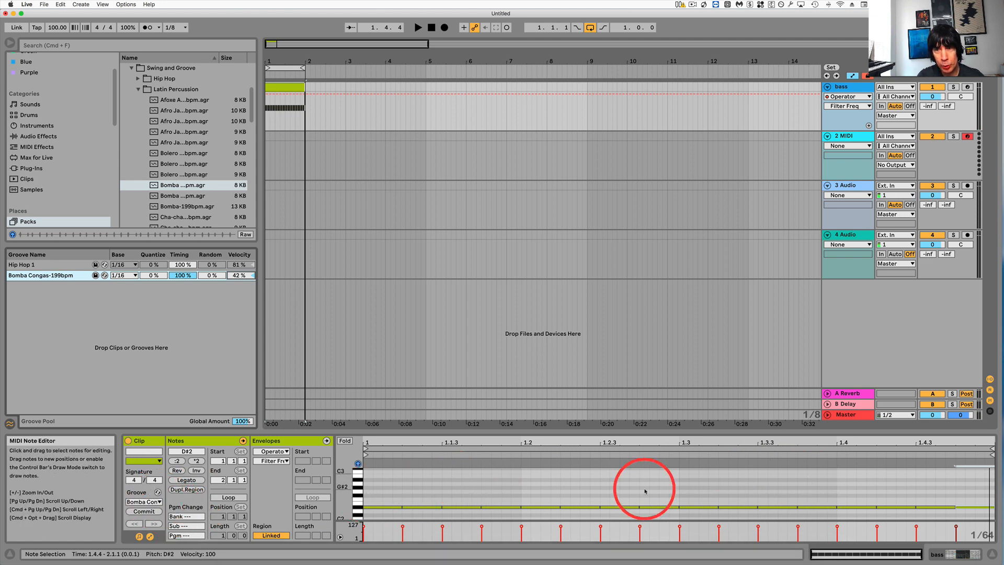
pyautogui.click(144, 512)
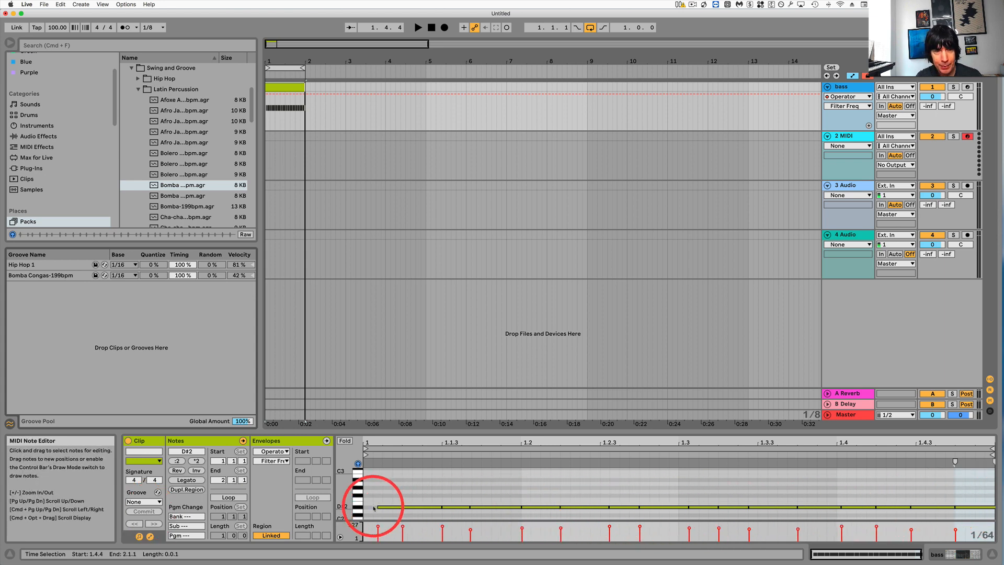
pyautogui.press('super+z')
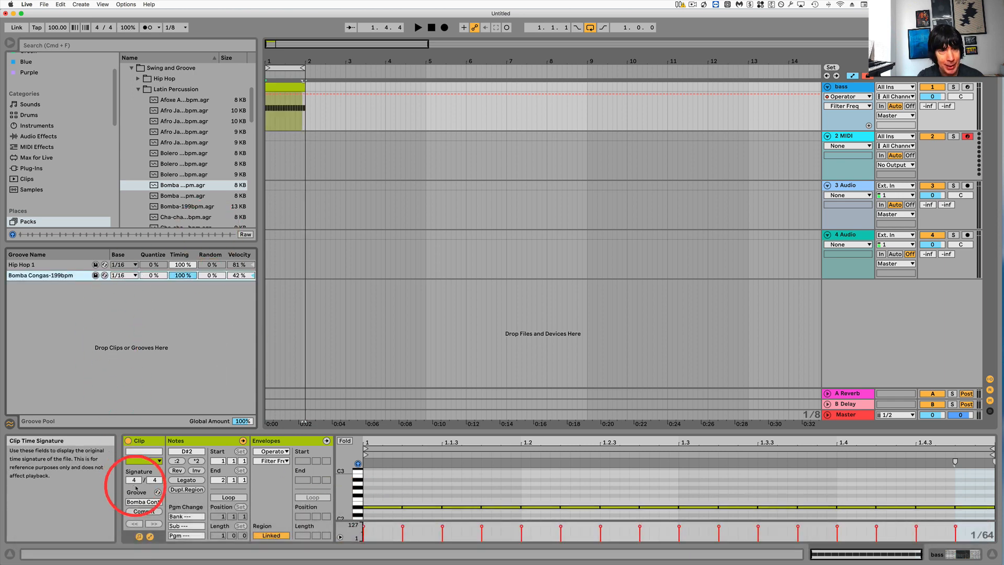
# Switch the bass clip's groove to Hip Hop 1 and commit it to inspect the shifted note timing and velocities.
pyautogui.click(144, 503)
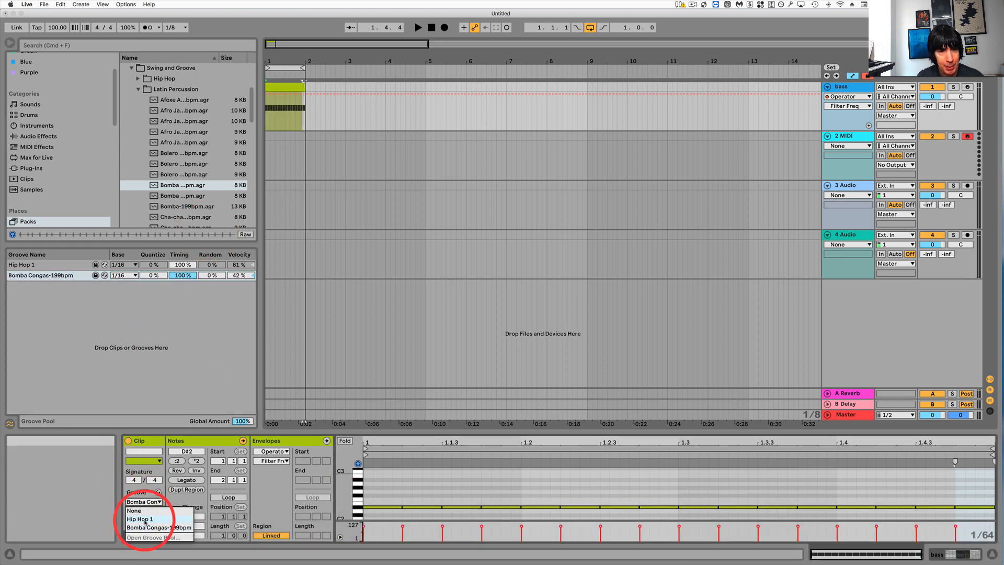
pyautogui.click(139, 519)
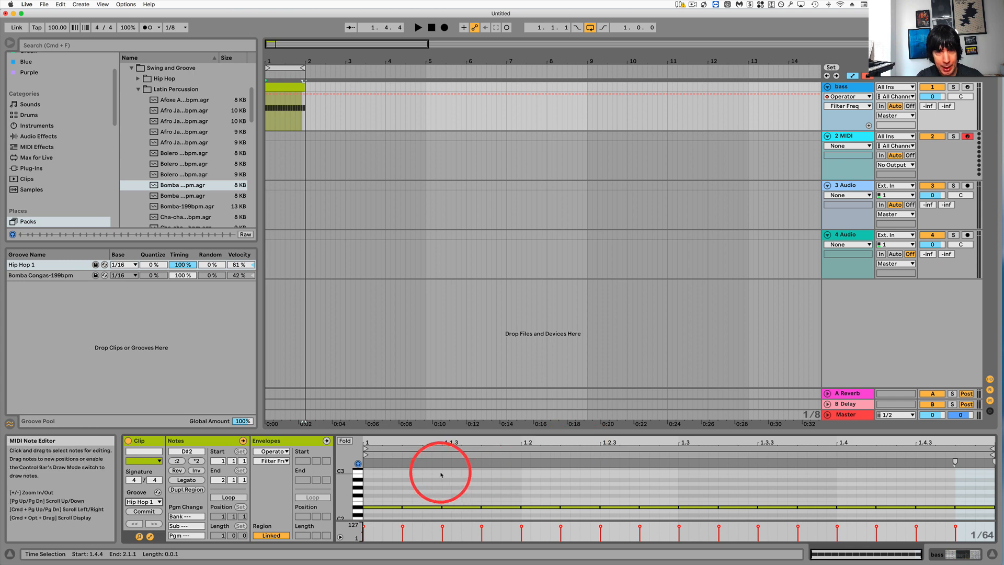
pyautogui.click(144, 511)
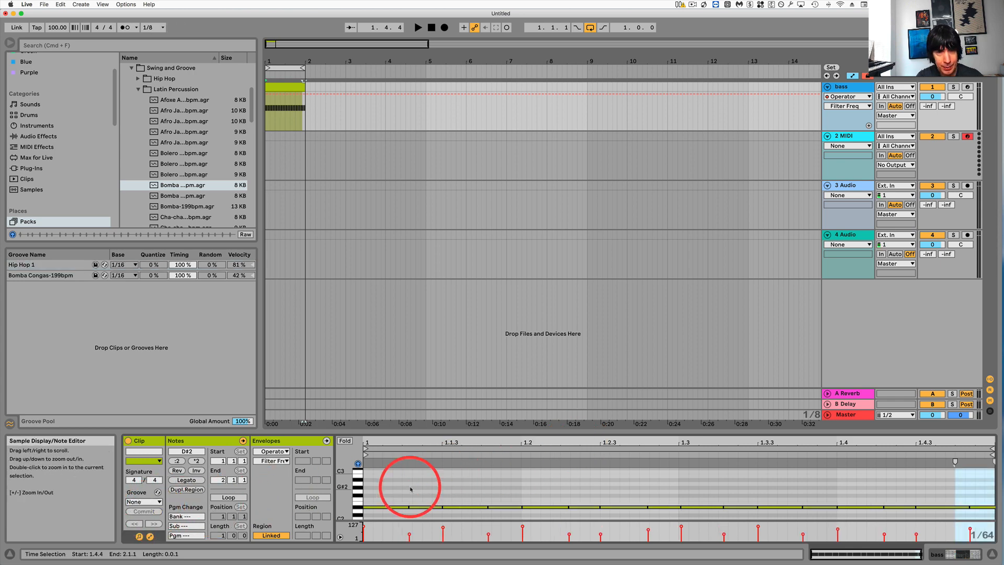
pyautogui.click(523, 507)
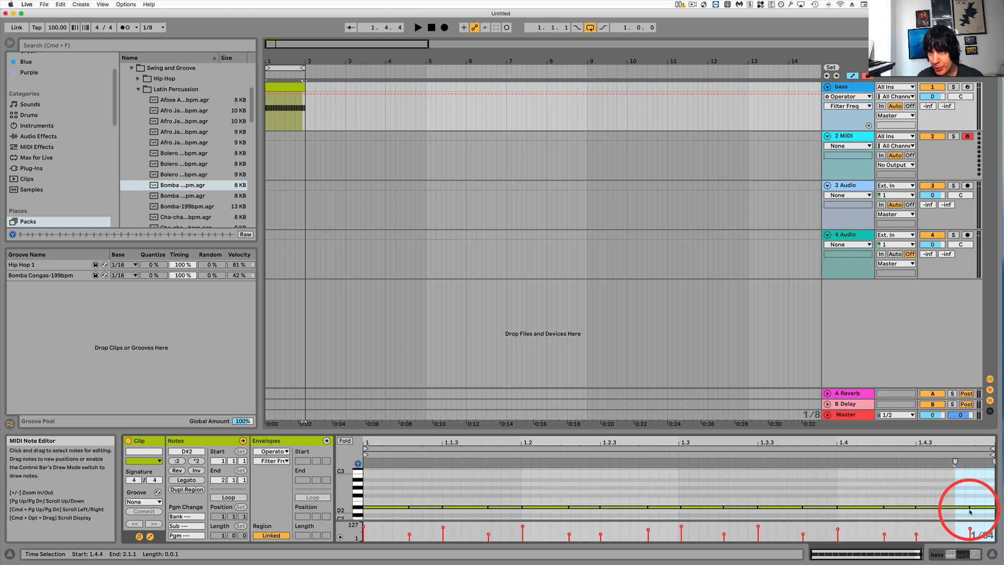
pyautogui.click(388, 492)
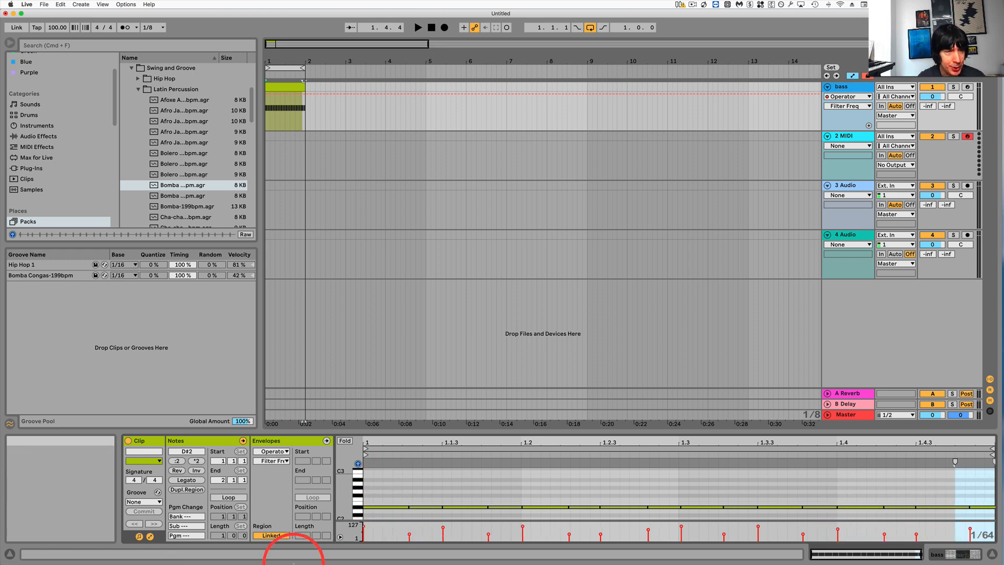
# Try the double-tempo function on the bass clip, undo it, and select all the notes in the clip.
pyautogui.click(203, 445)
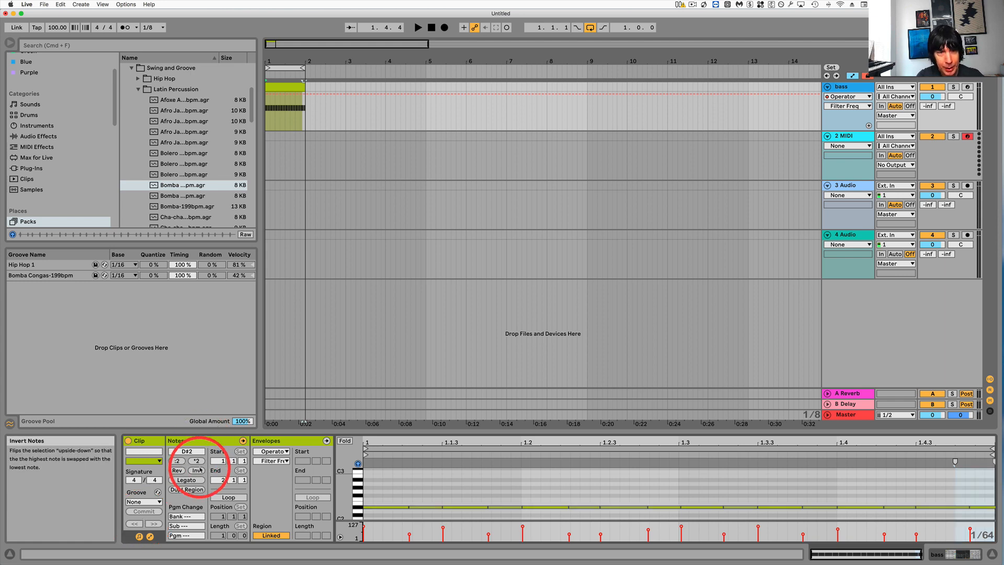
pyautogui.click(419, 441)
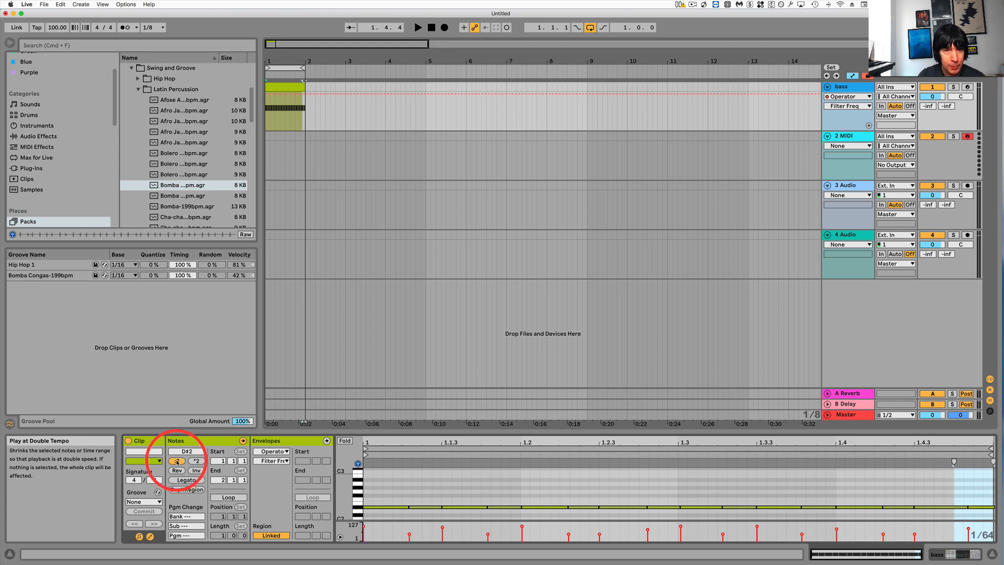
pyautogui.press('super+z')
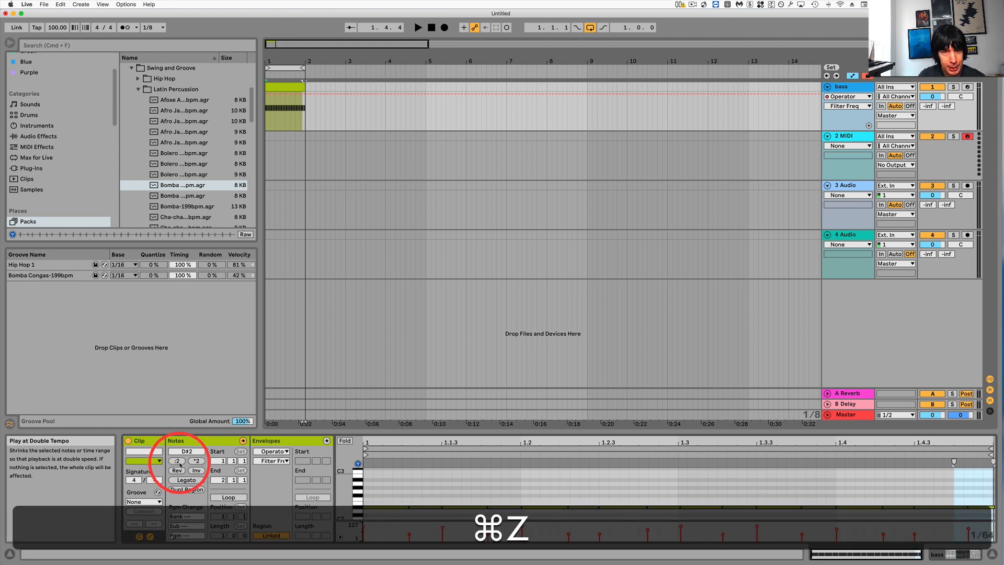
pyautogui.click(360, 465)
pyautogui.moveTo(376, 489); pyautogui.dragTo(981, 540)
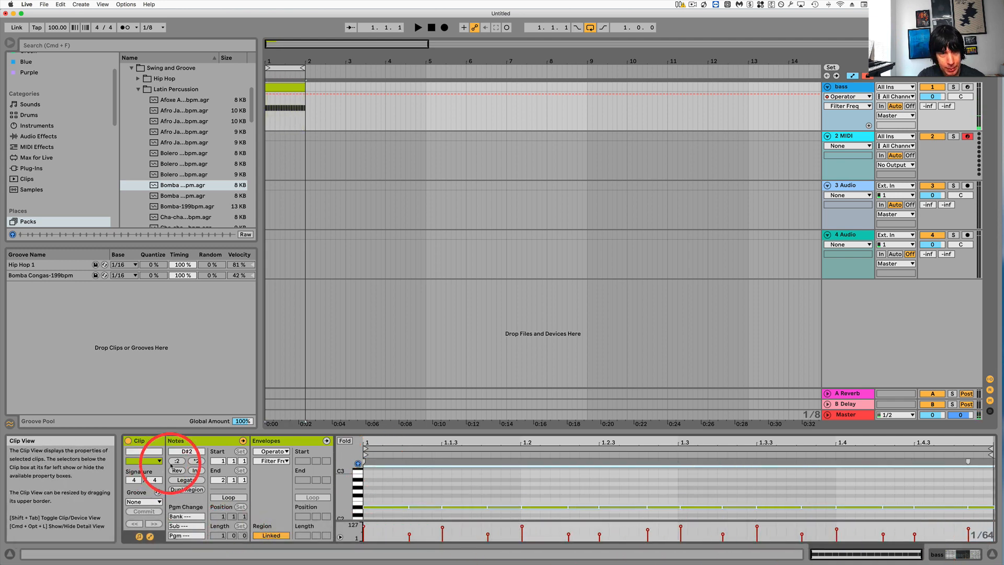
# Undo the committed Hip Hop 1 groove and the edits before it, back to before Bomba Congas was loaded.
pyautogui.press('super+z')
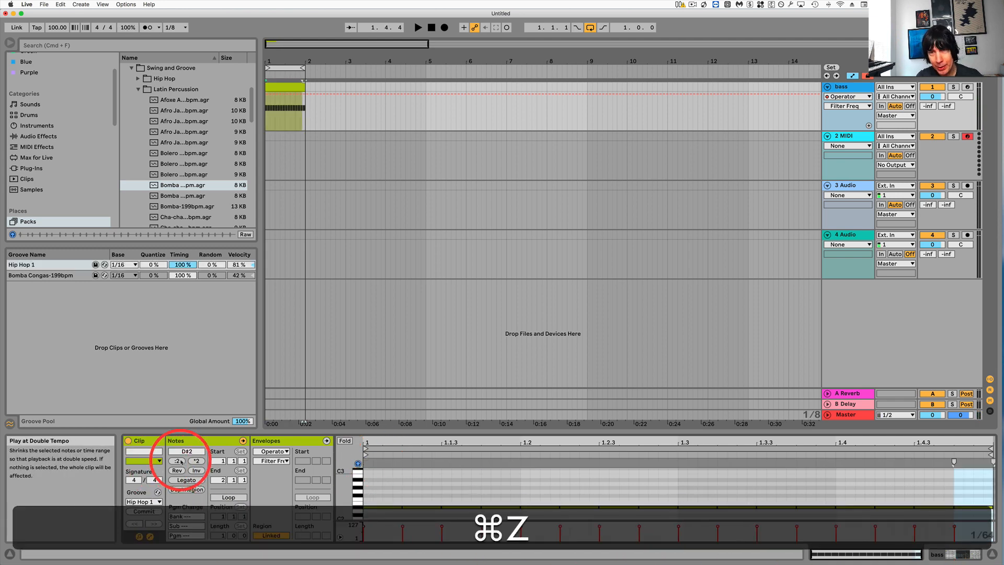
pyautogui.press('super+z')
pyautogui.press('super+z')
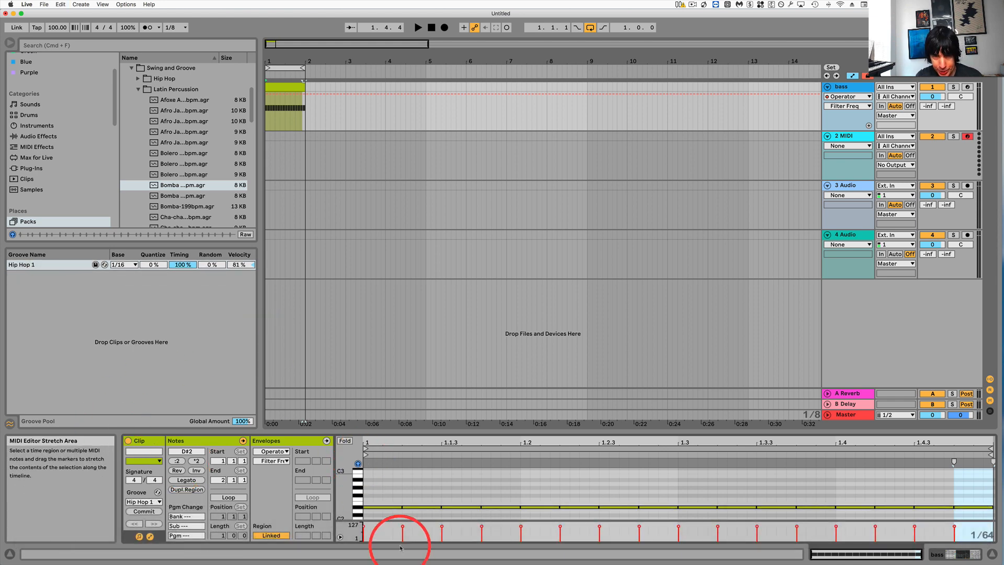
# Select all the bass notes, compress them to double tempo, play them, and stretch them back with half tempo.
pyautogui.moveTo(380, 495); pyautogui.dragTo(992, 544)
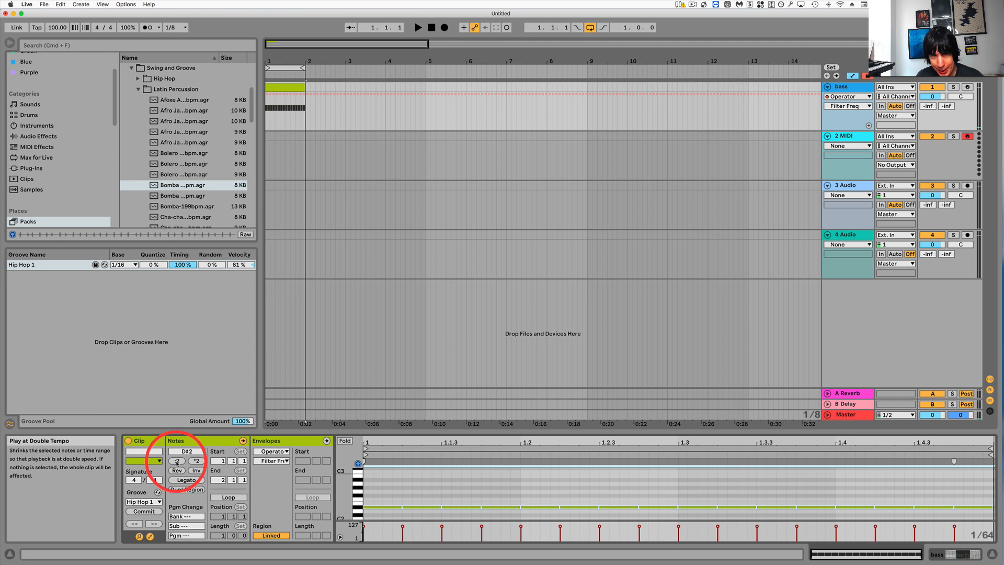
pyautogui.click(177, 460)
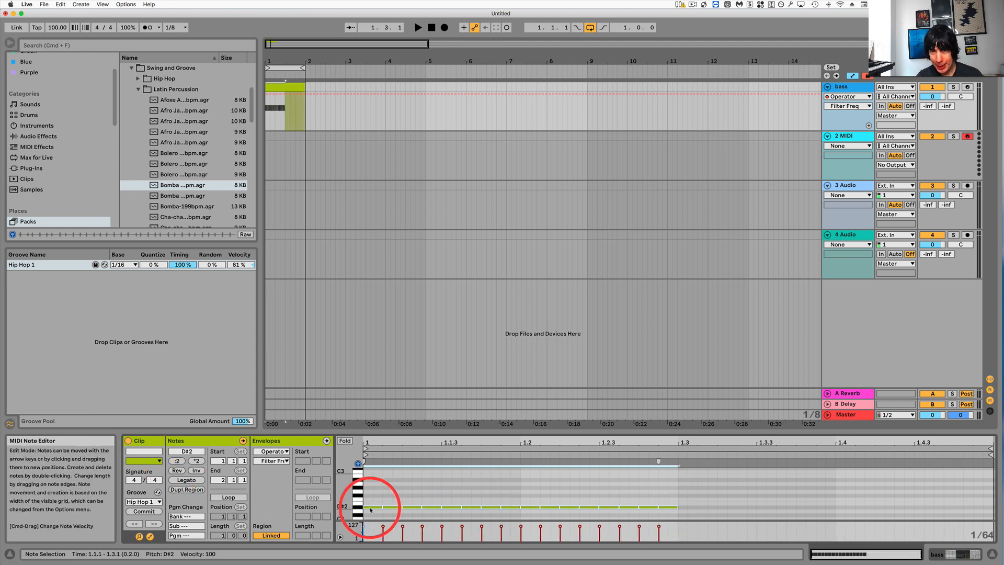
pyautogui.press('space')
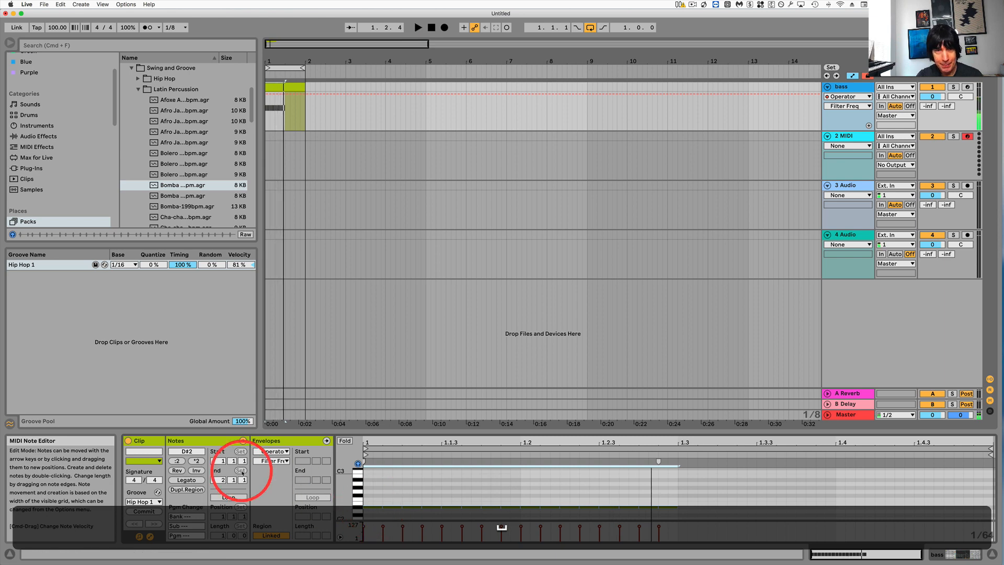
pyautogui.click(196, 461)
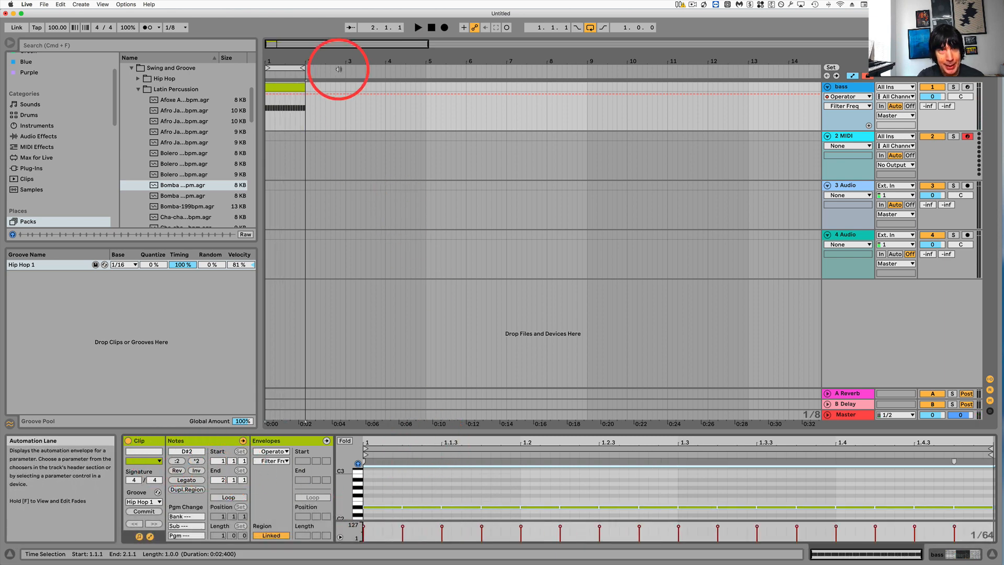
# Extend the bass clip to two bars, stretch its notes to half tempo to fill it, and play it.
pyautogui.moveTo(304, 88); pyautogui.dragTo(342, 99)
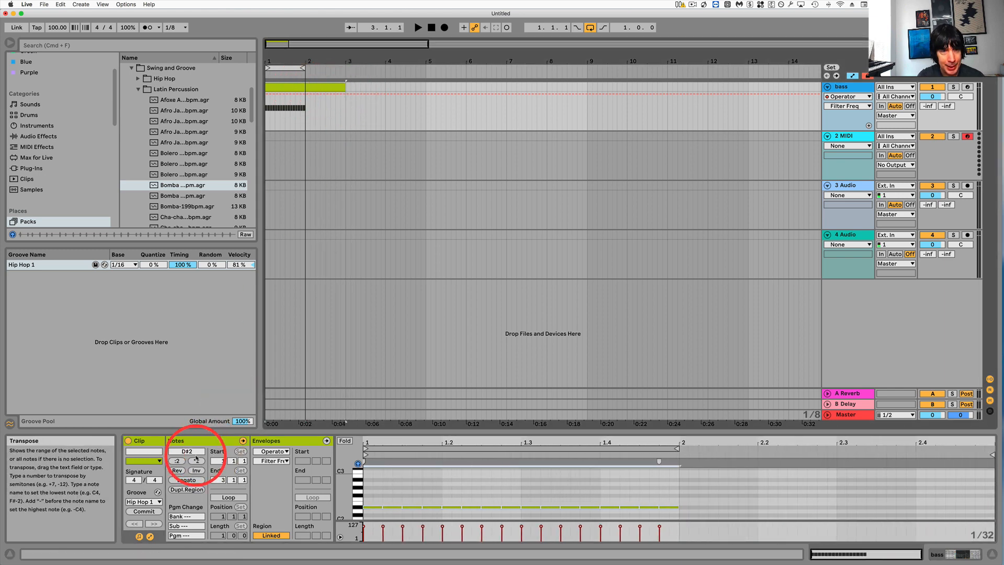
pyautogui.click(196, 461)
pyautogui.click(321, 107)
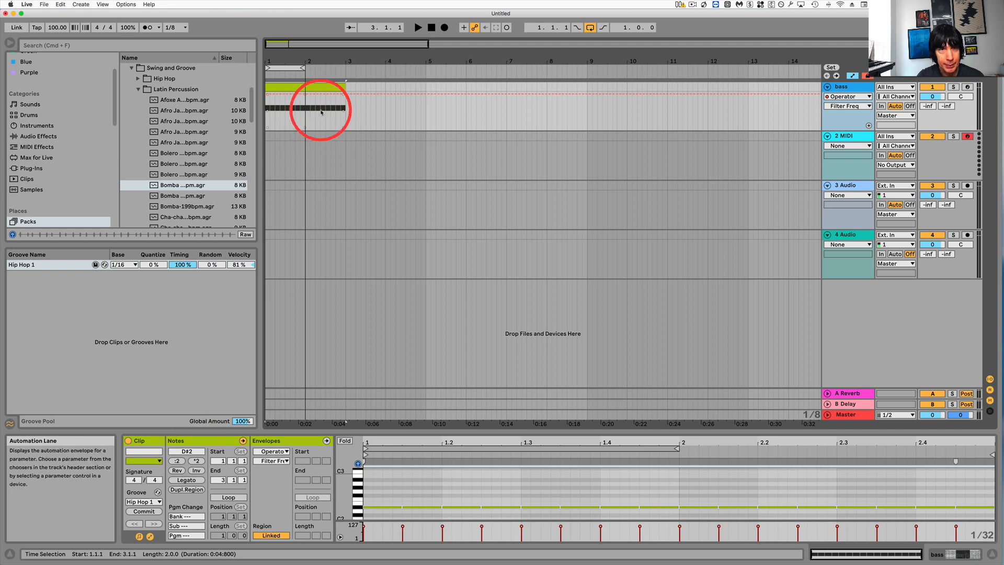
pyautogui.press('space')
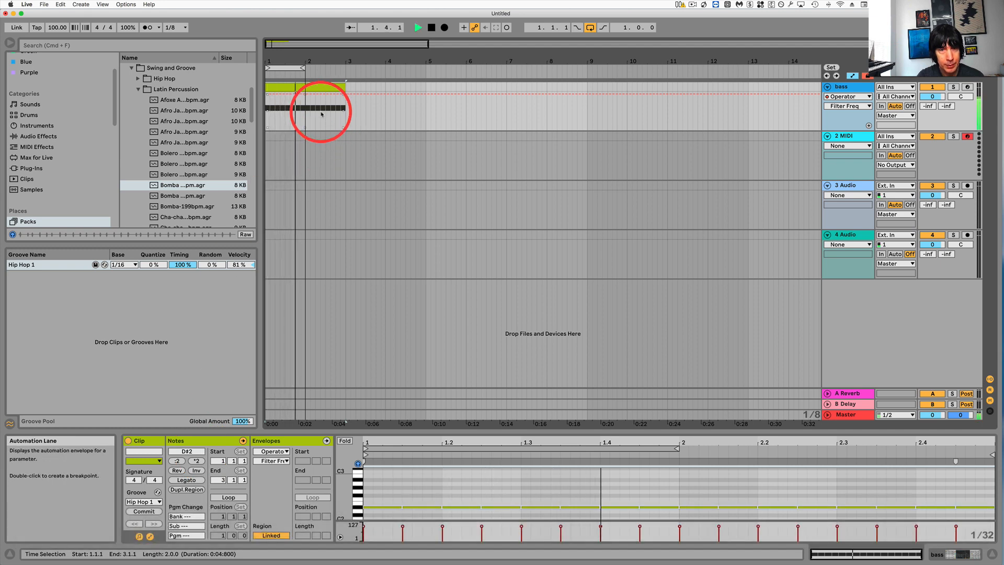
pyautogui.press('space')
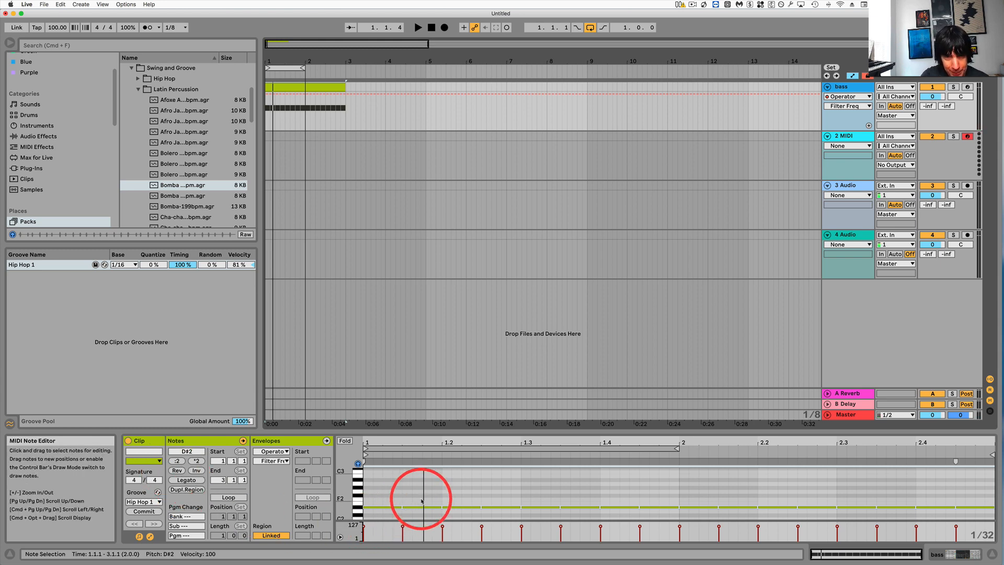
# Raise the second to eighth notes of the bass clip into a rising line from E2 up to E3, and play it.
pyautogui.moveTo(421, 498); pyautogui.dragTo(429, 519)
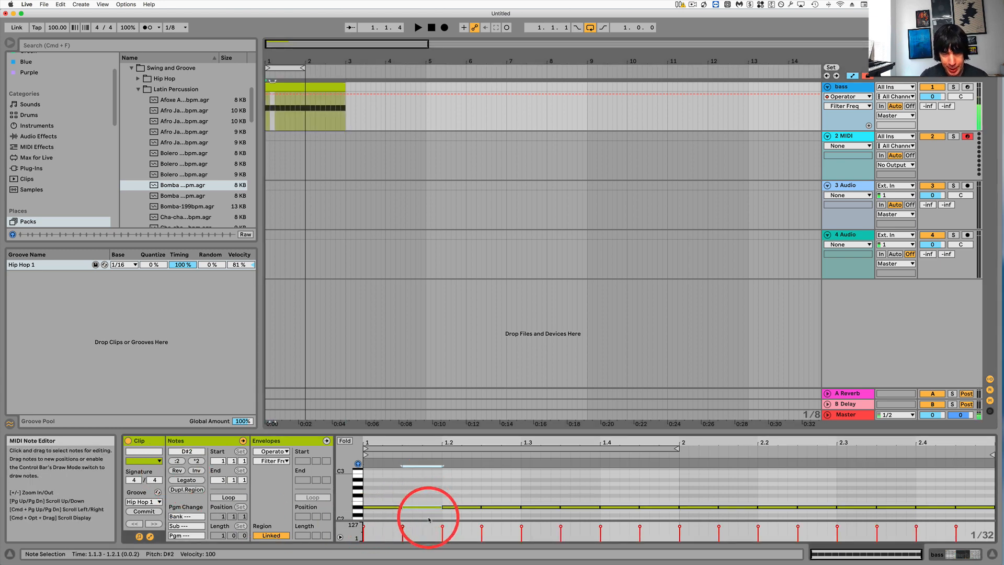
pyautogui.press('Up')
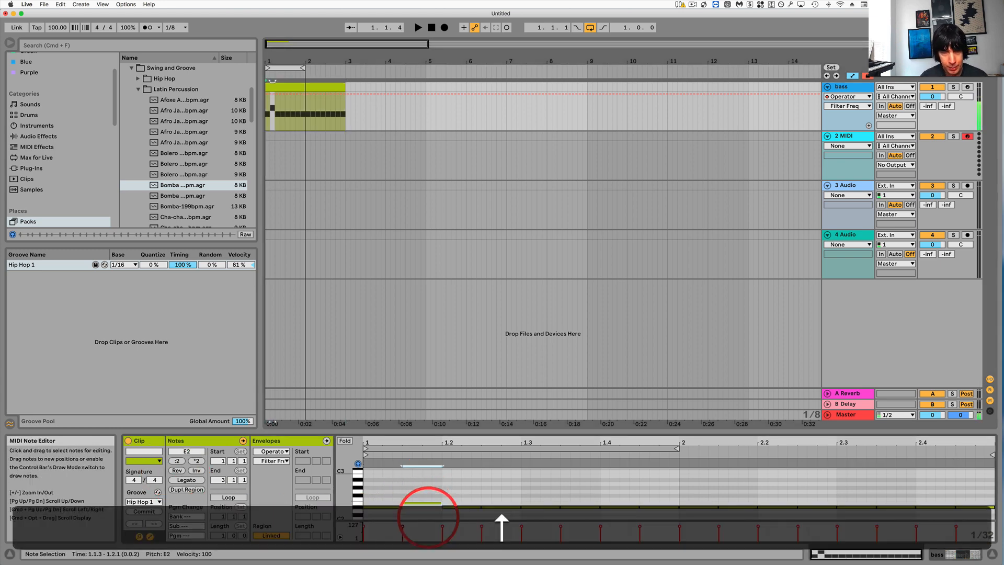
pyautogui.rightClick(428, 517)
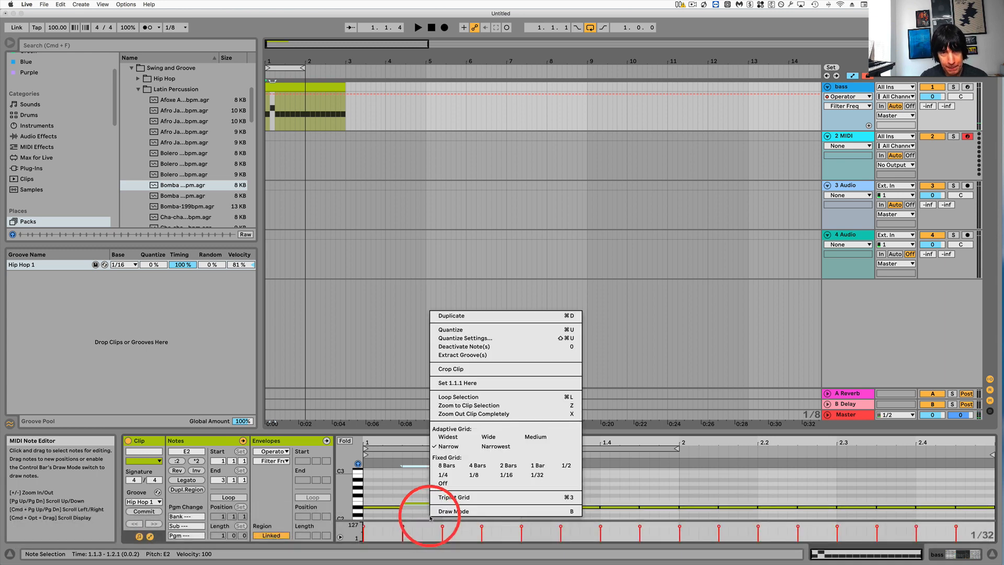
pyautogui.click(414, 474)
pyautogui.moveTo(464, 508); pyautogui.dragTo(581, 477)
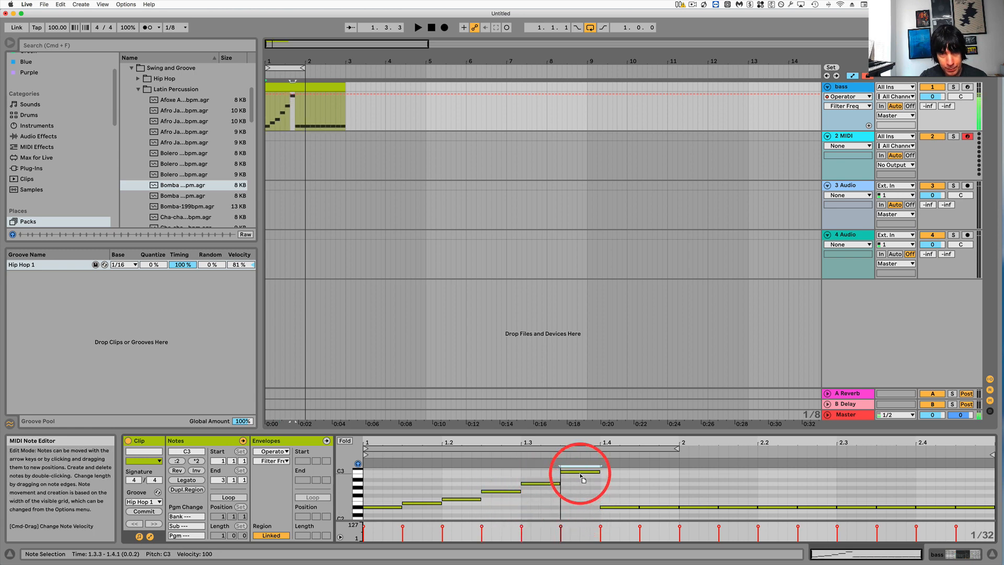
pyautogui.moveTo(621, 507); pyautogui.dragTo(618, 477)
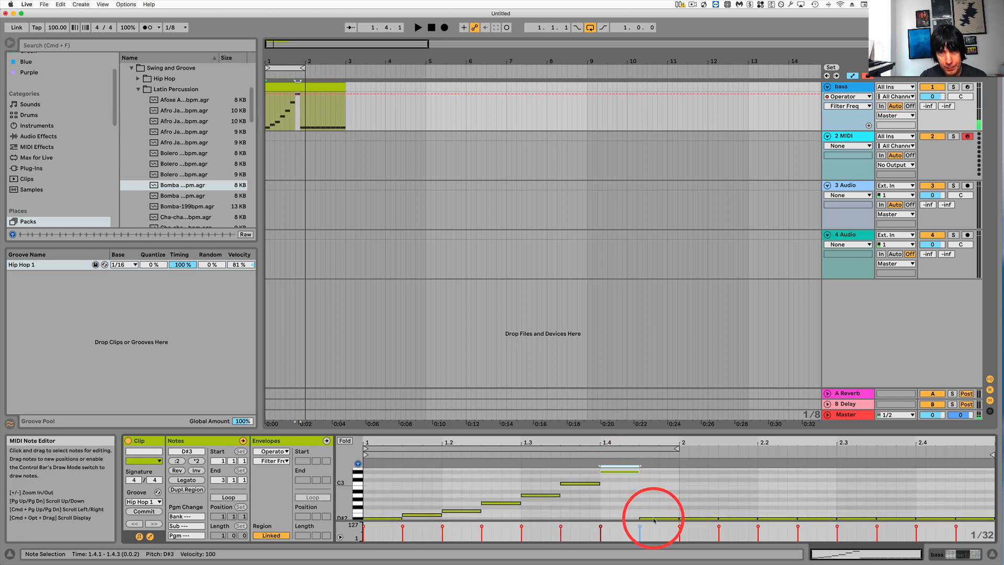
pyautogui.moveTo(653, 520); pyautogui.dragTo(655, 477)
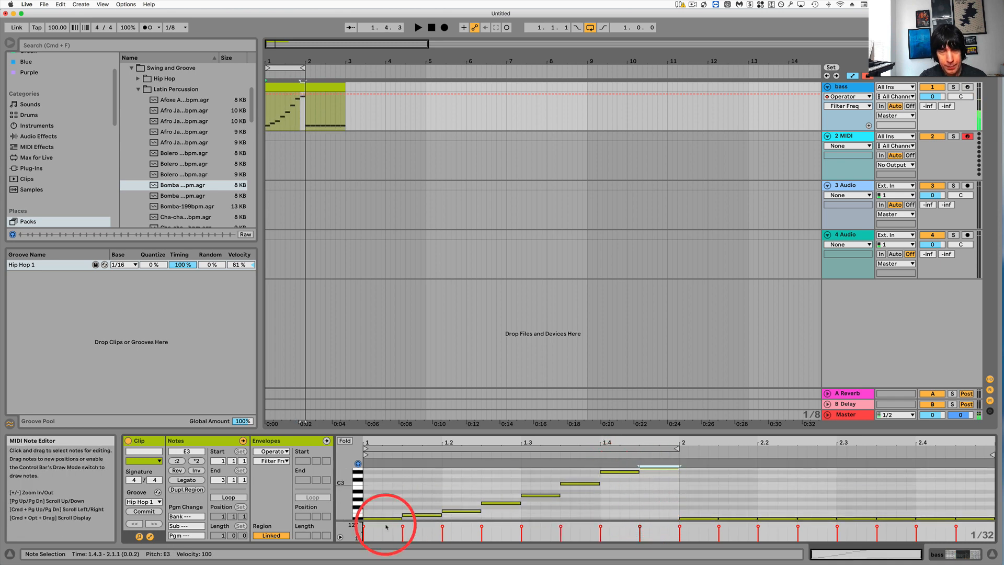
pyautogui.press('space')
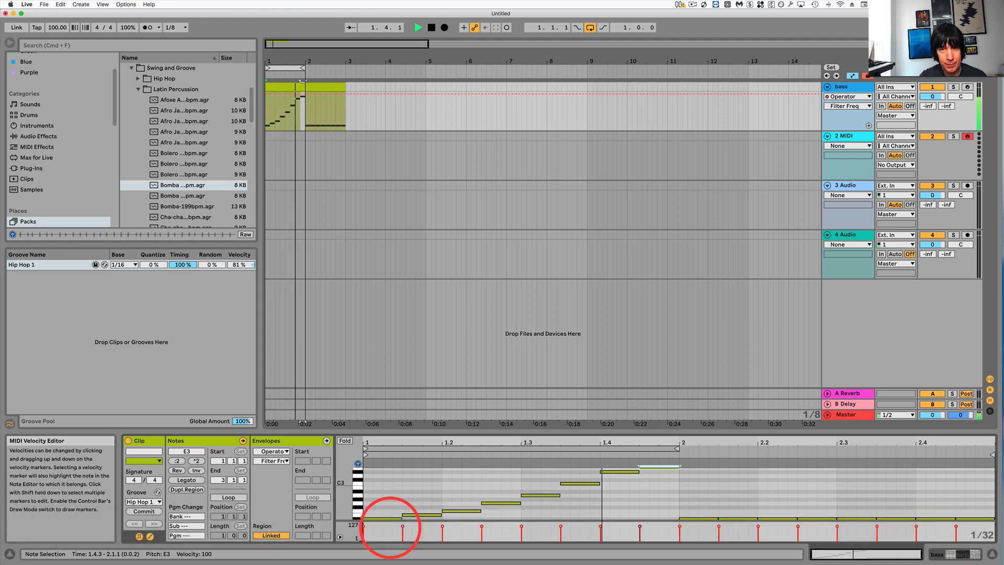
pyautogui.press('space')
# Split the bass clip at bar 2, delete the second half, and consolidate the remaining one-bar clip.
pyautogui.click(306, 107)
pyautogui.press('super+e')
pyautogui.click(325, 88)
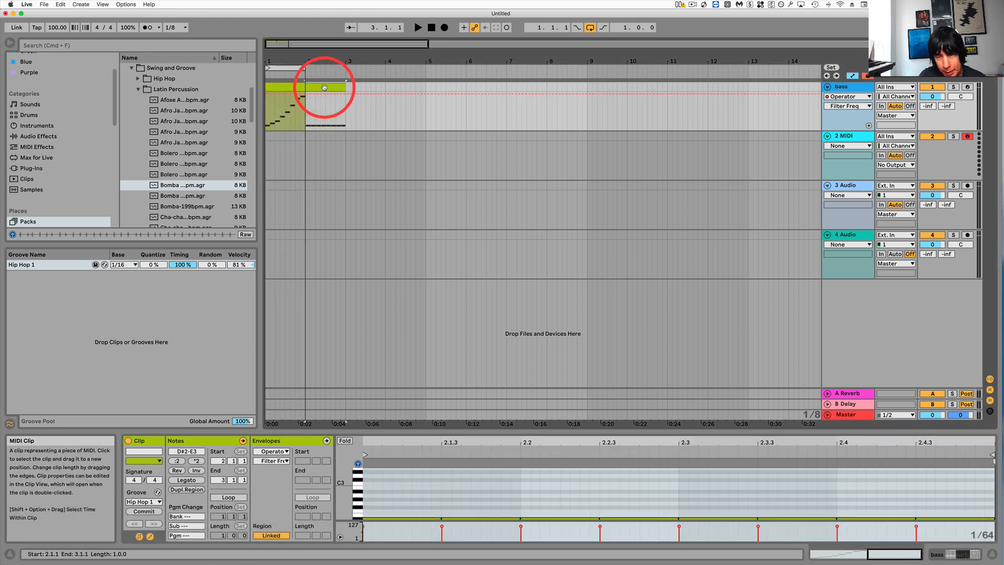
pyautogui.press('BackSpace')
pyautogui.click(291, 88)
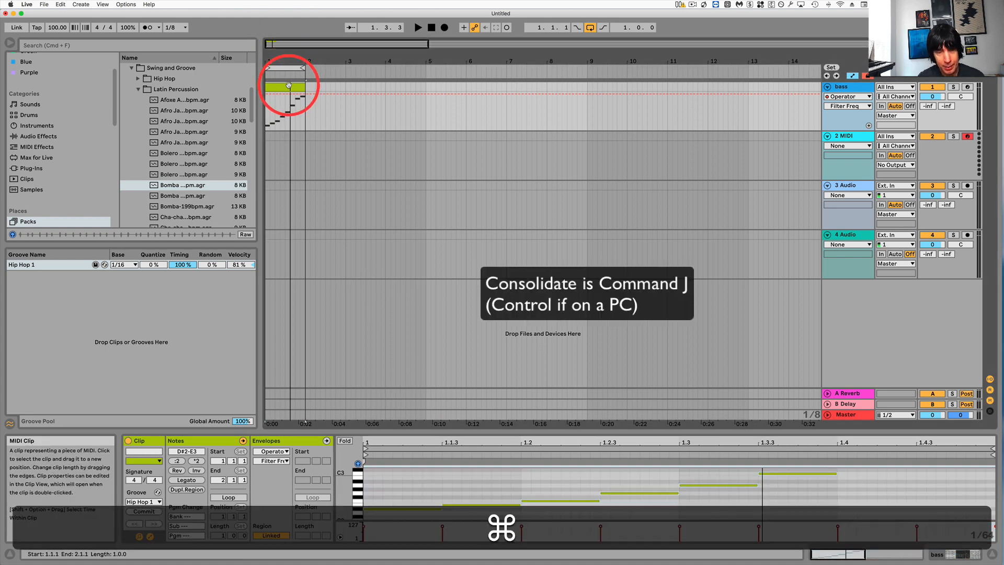
pyautogui.press('super+j')
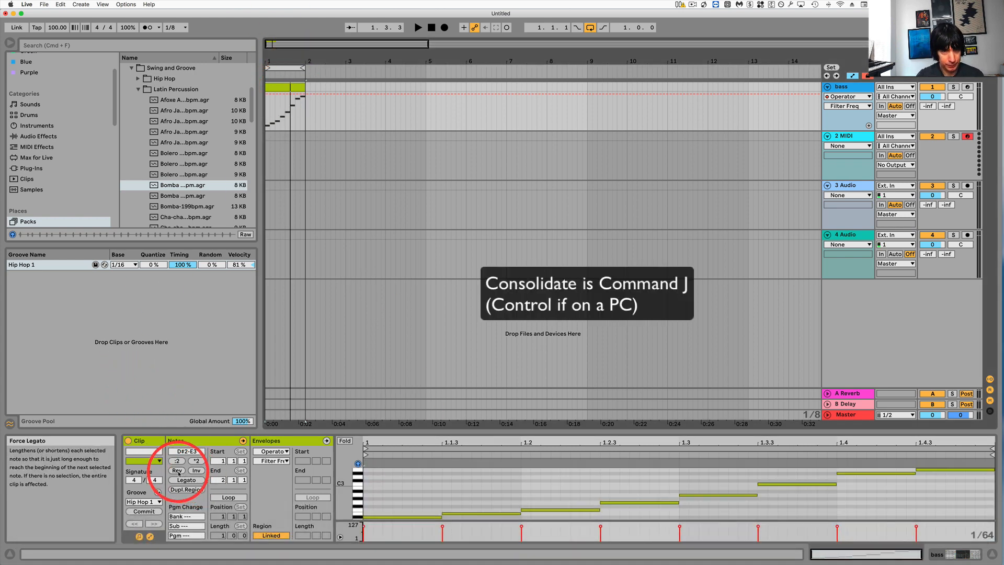
# Reverse the order of the bass notes, play them back, and undo the reversal.
pyautogui.click(176, 470)
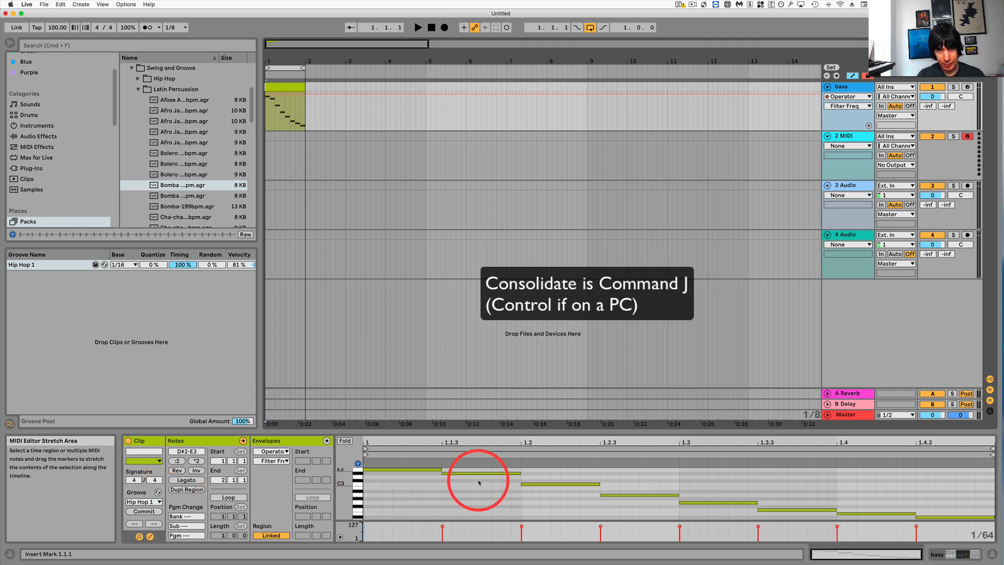
pyautogui.press('space')
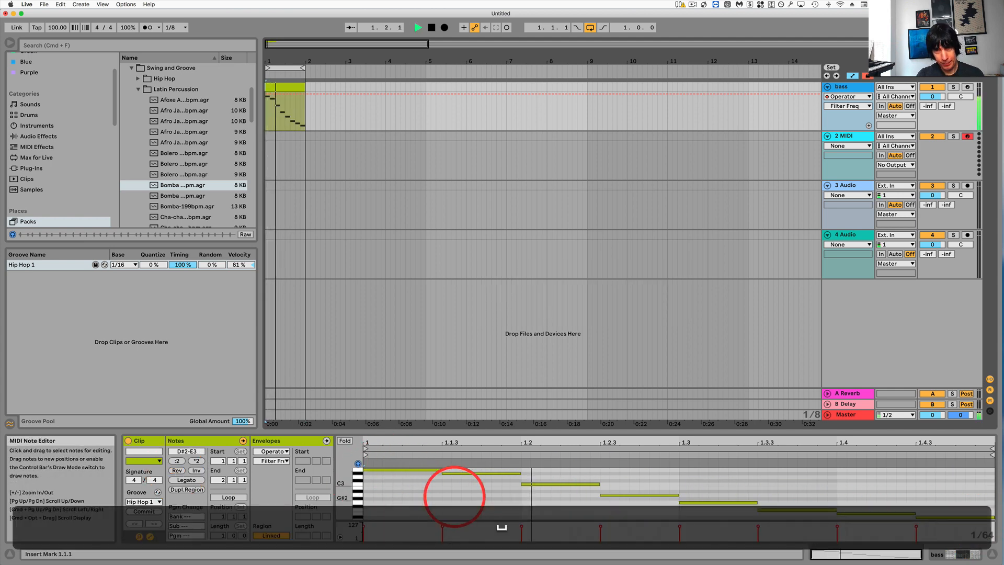
pyautogui.press('space')
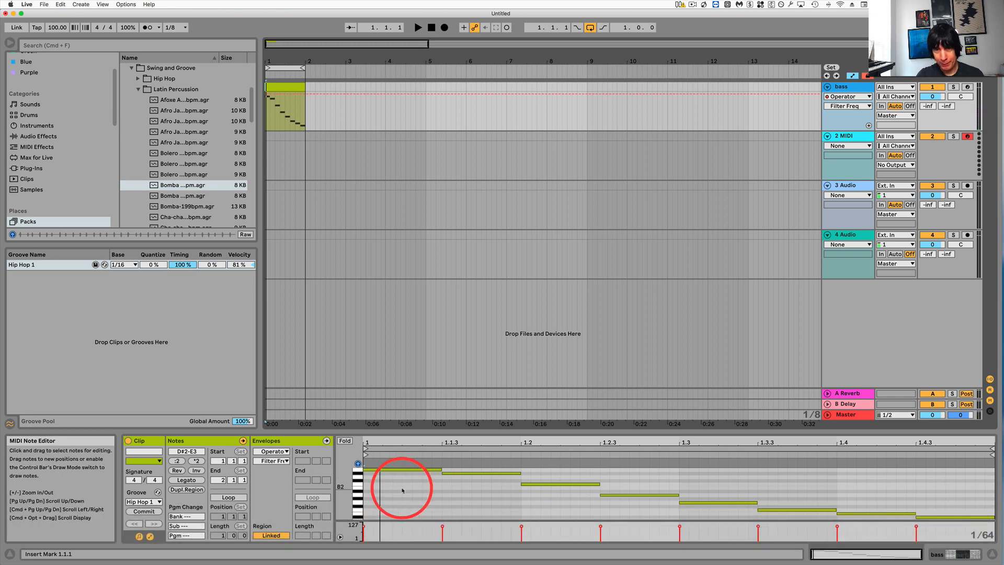
pyautogui.press('super+z')
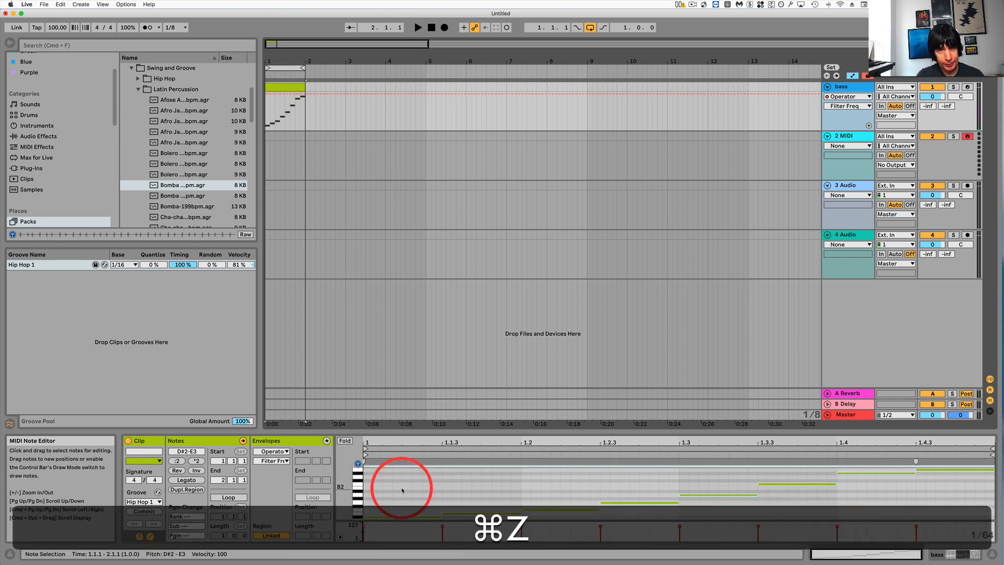
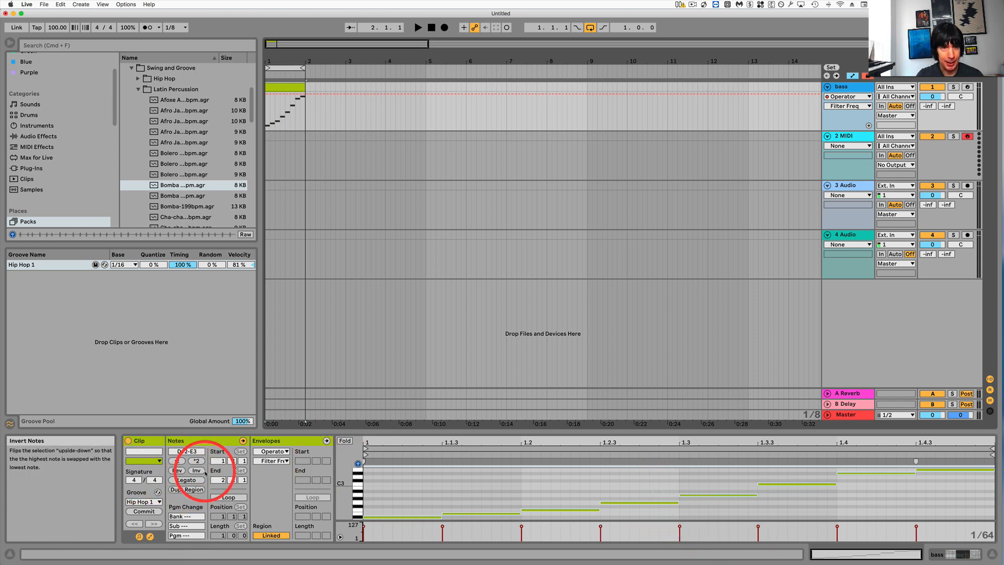
# Invert the pitches of the bass notes, play the inverted line, and invert them back.
pyautogui.click(197, 470)
pyautogui.press('space')
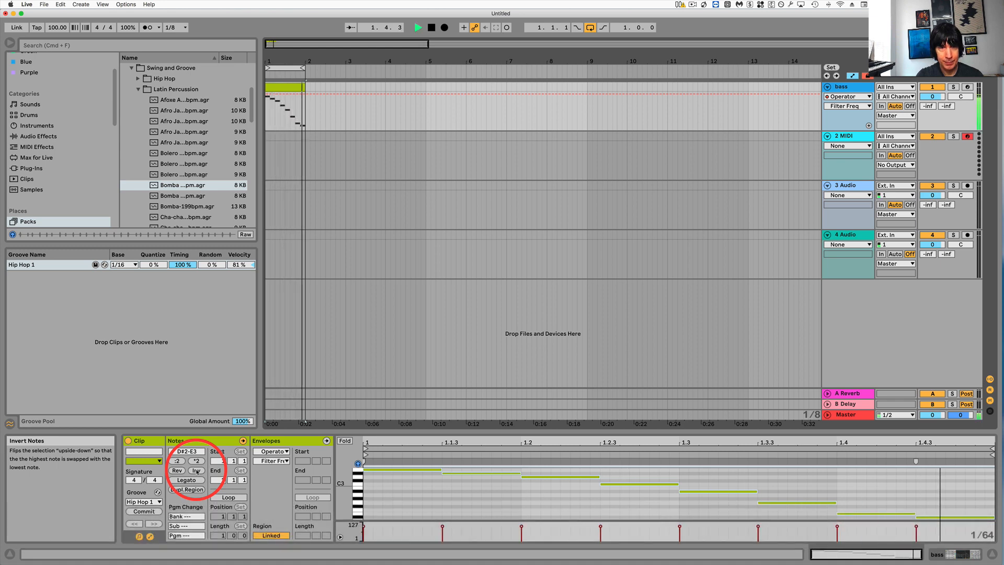
pyautogui.press('space')
pyautogui.click(196, 470)
pyautogui.click(520, 511)
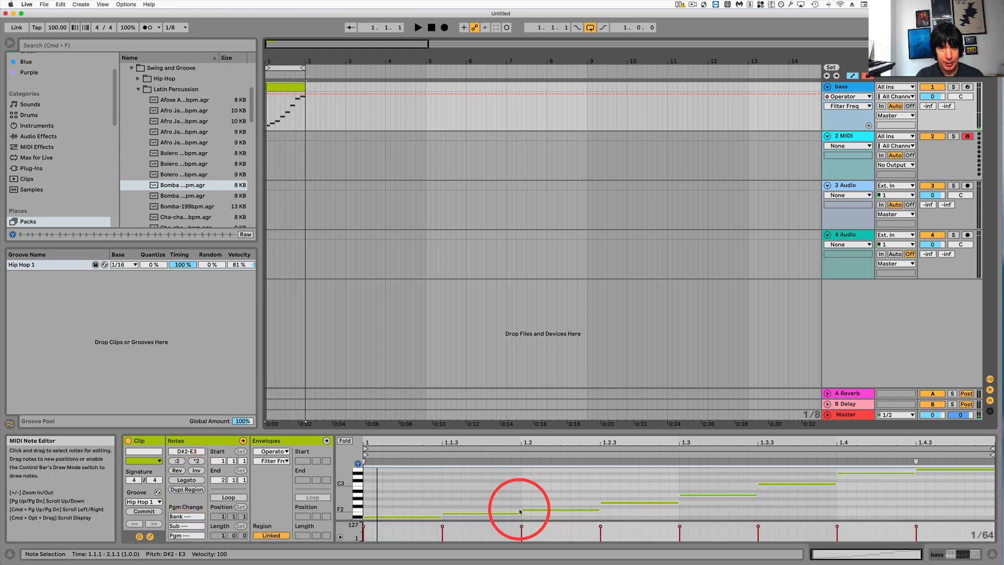
# Select all the bass notes, shorten them to short staccato lengths, and play them.
pyautogui.moveTo(410, 498); pyautogui.dragTo(843, 544)
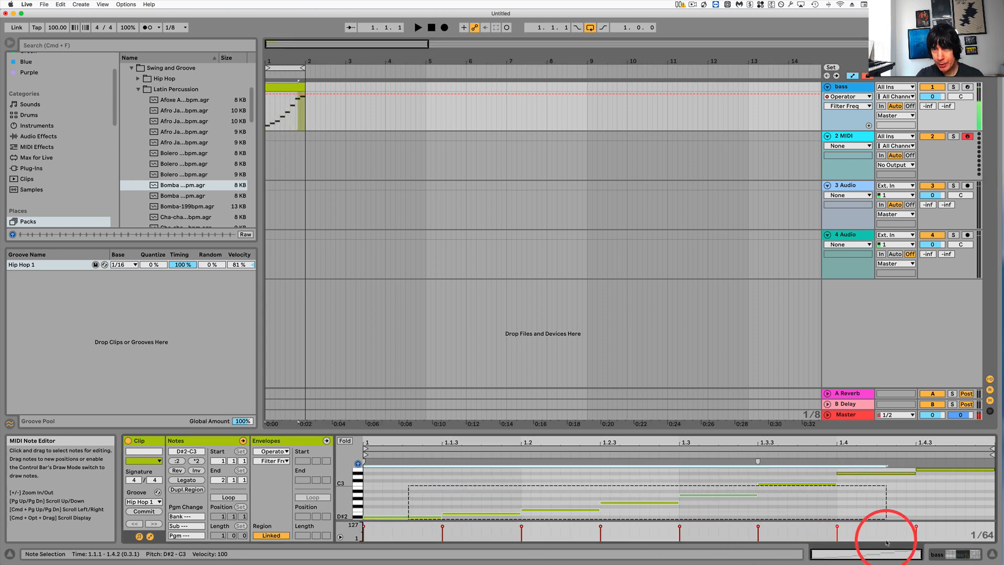
pyautogui.click(400, 495)
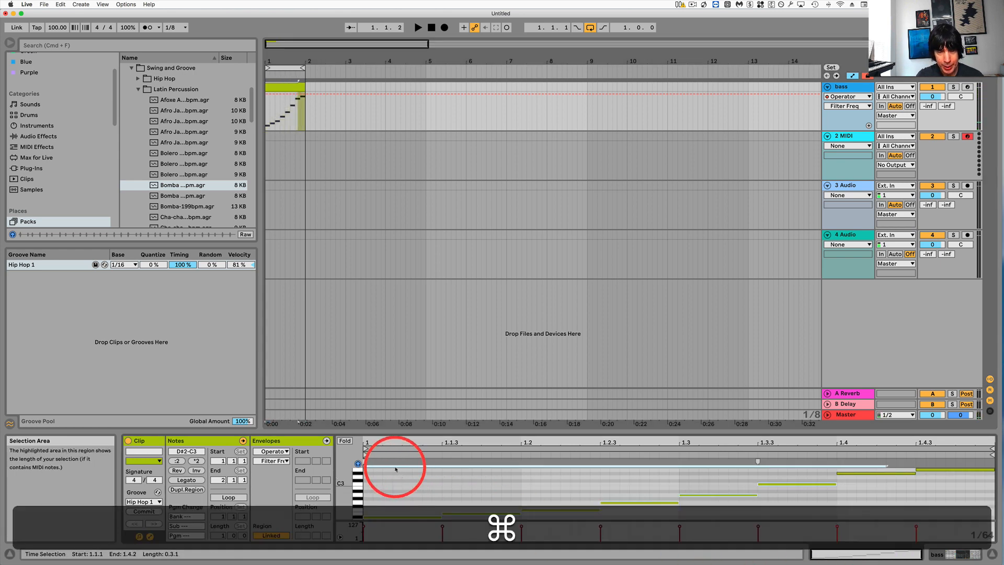
pyautogui.press('super+a')
pyautogui.moveTo(439, 518); pyautogui.dragTo(381, 516)
pyautogui.press('space')
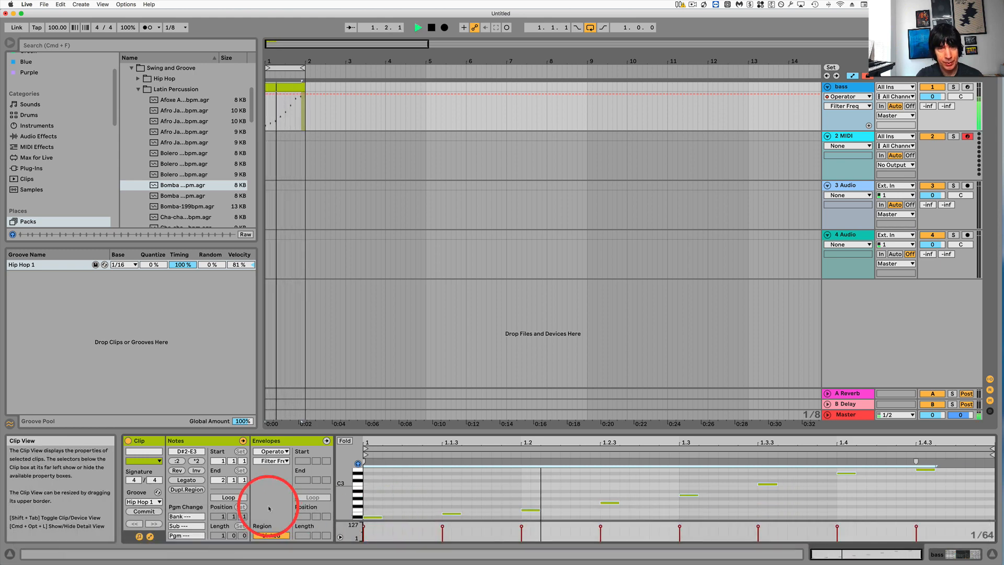
pyautogui.press('space')
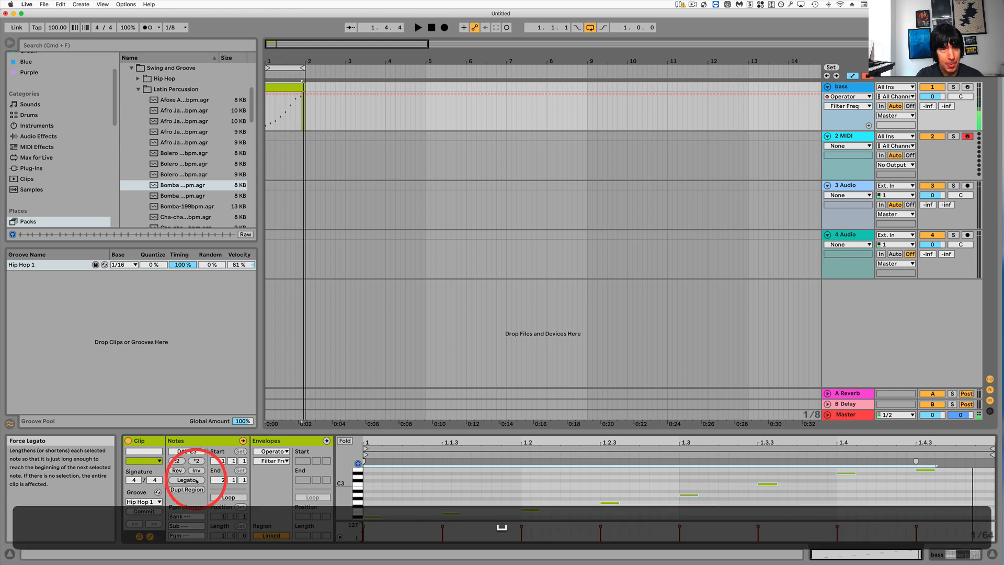
# Apply Legato to the bass notes so each reaches the start of the next, and play the result.
pyautogui.click(384, 517)
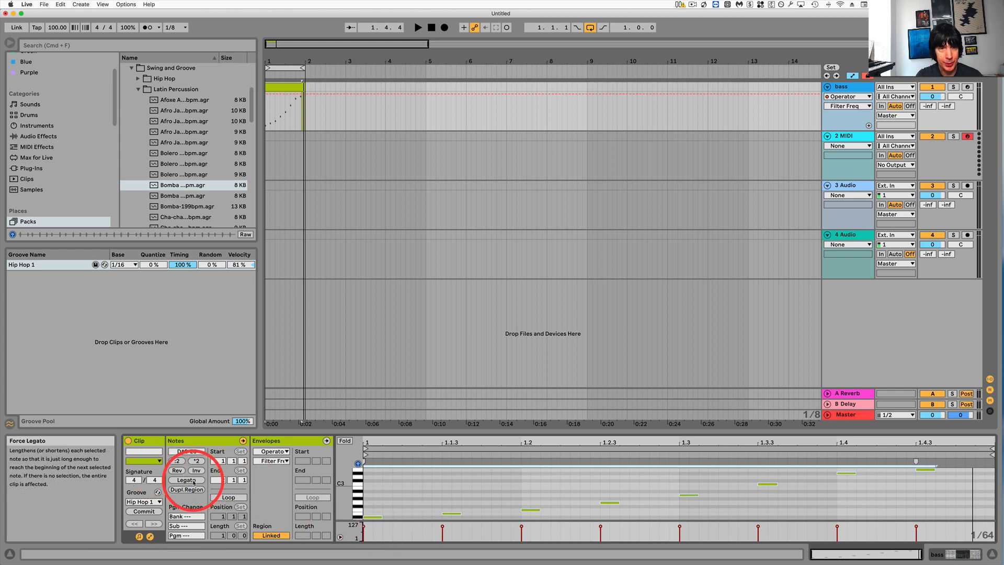
pyautogui.press('space')
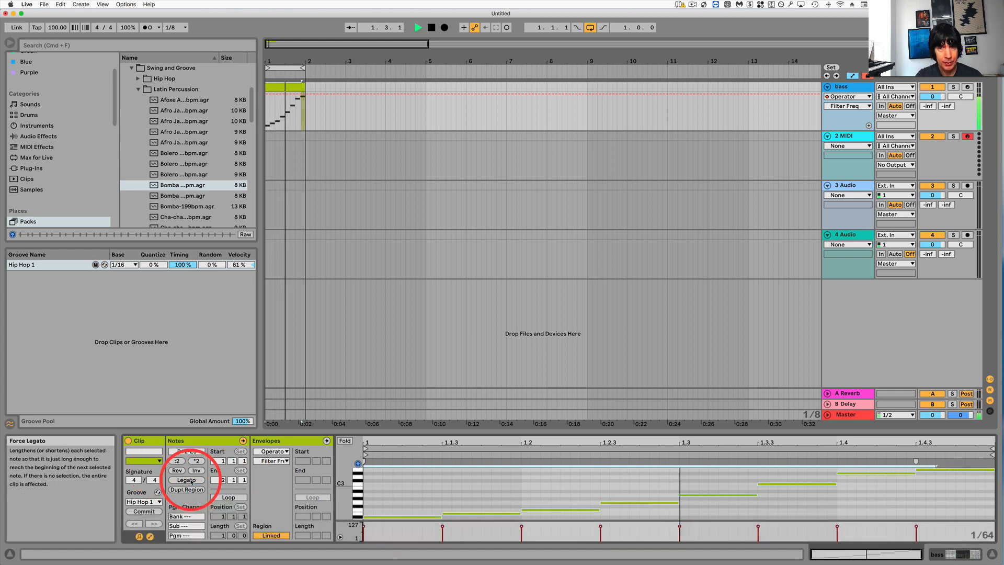
pyautogui.press('space')
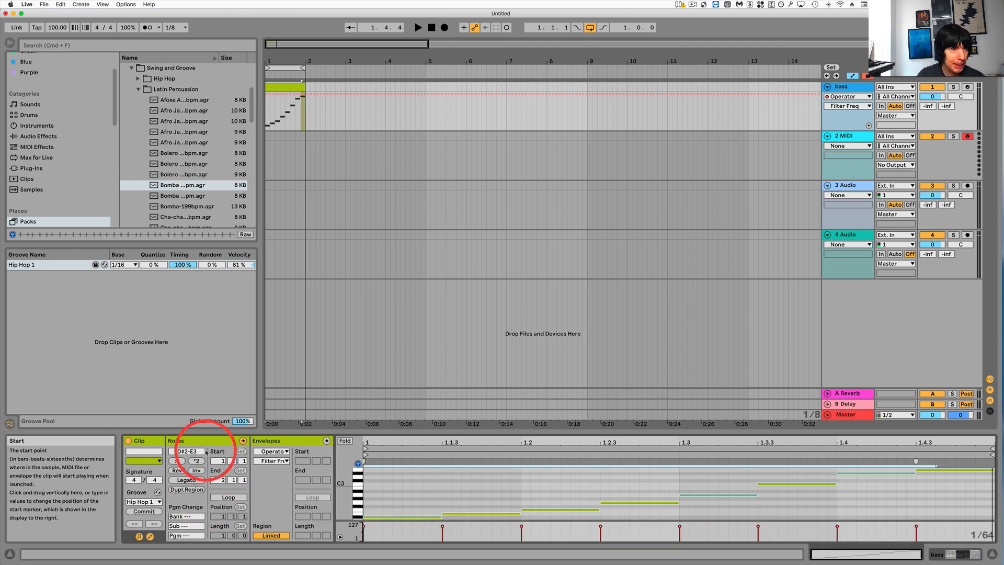
# Turn on looping for the one-bar bass clip and extend it in the arrangement to 9.2.3 so the pattern repeats.
pyautogui.moveTo(363, 457)
pyautogui.mouseDown()
pyautogui.moveTo(448, 449)
pyautogui.moveTo(365, 460)
pyautogui.moveTo(688, 470)
pyautogui.moveTo(361, 453)
pyautogui.moveTo(441, 451)
pyautogui.moveTo(602, 462)
pyautogui.moveTo(354, 459)
pyautogui.moveTo(432, 459)
pyautogui.moveTo(441, 417)
pyautogui.moveTo(307, 469)
pyautogui.mouseUp()
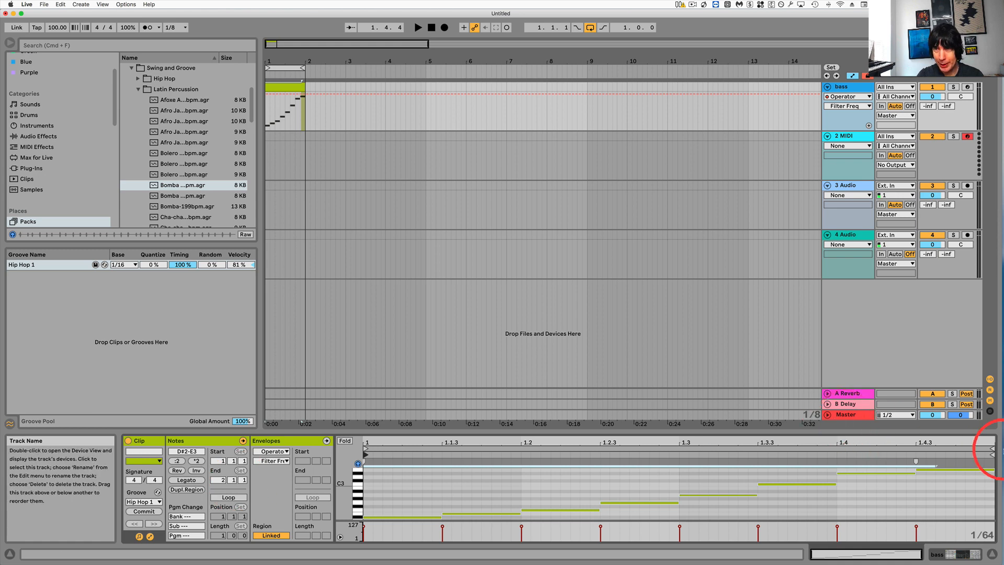
pyautogui.moveTo(993, 462)
pyautogui.mouseDown()
pyautogui.moveTo(979, 449)
pyautogui.moveTo(707, 463)
pyautogui.moveTo(993, 450)
pyautogui.mouseUp()
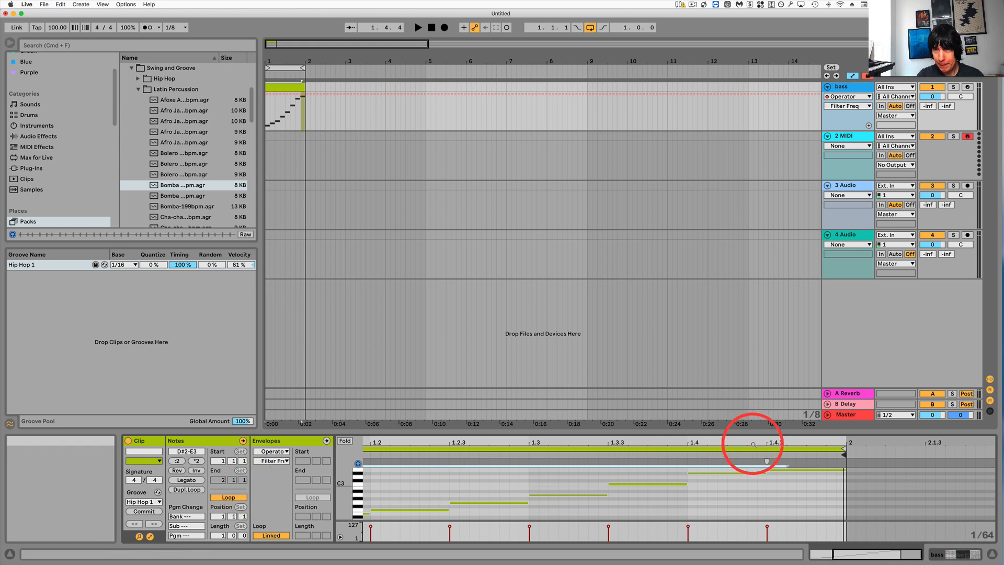
pyautogui.moveTo(752, 442); pyautogui.dragTo(750, 430)
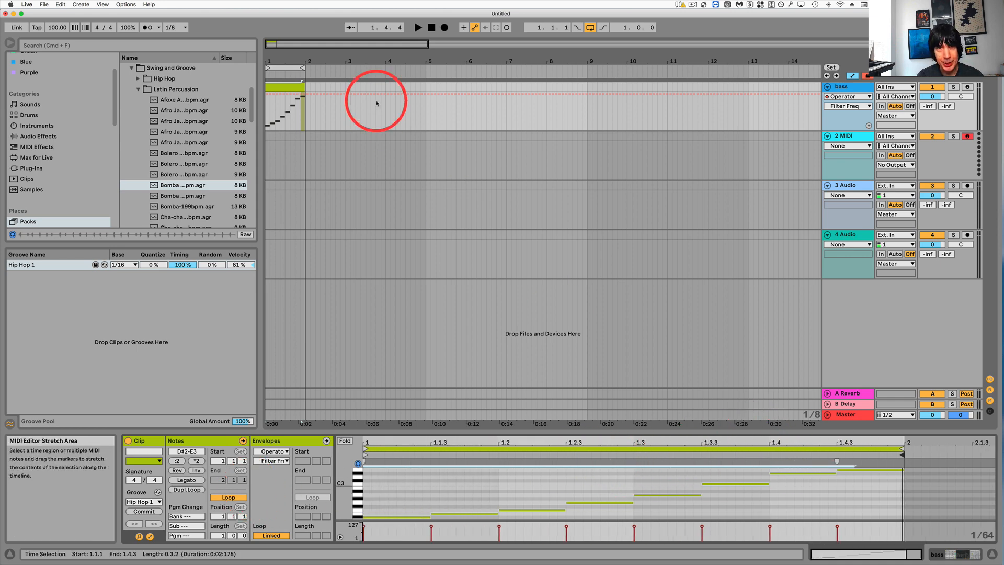
pyautogui.moveTo(306, 88); pyautogui.dragTo(602, 84)
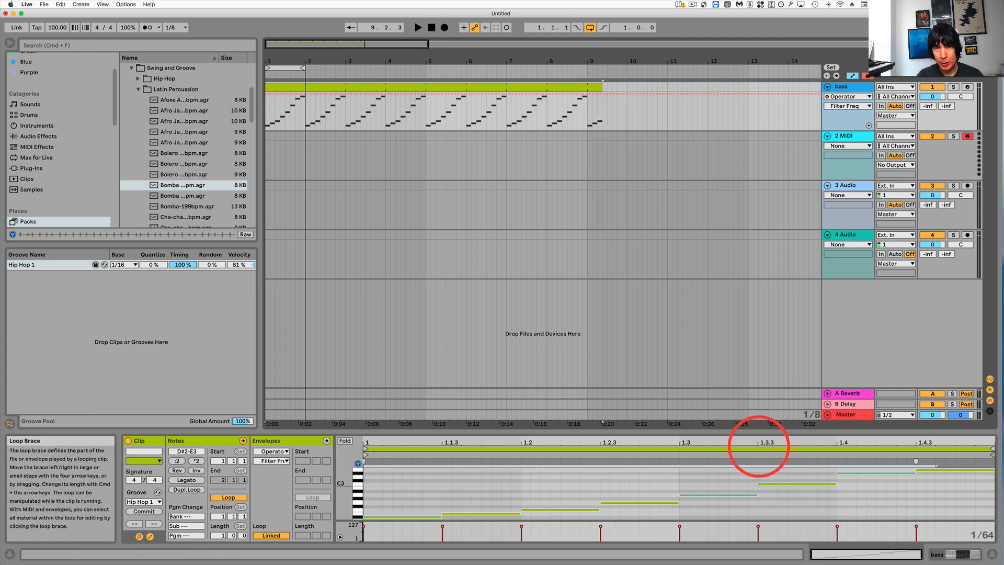
# Turn off the bass clip's loop, extend the clip to 8.4.3, and examine the empty stretch from 4.3.3 to 7.2.3.
pyautogui.click(229, 497)
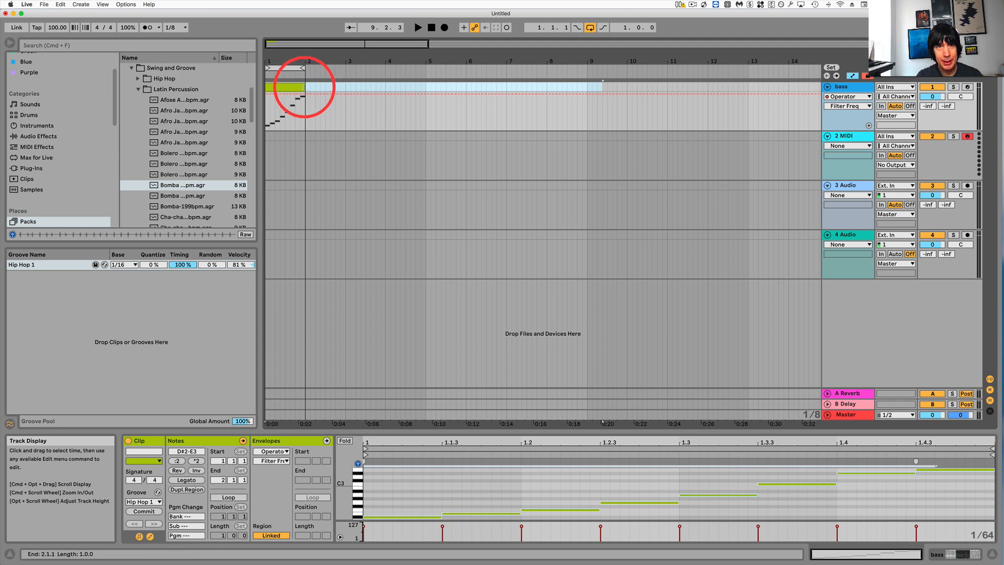
pyautogui.moveTo(304, 87); pyautogui.dragTo(582, 86)
pyautogui.moveTo(410, 115); pyautogui.dragTo(526, 119)
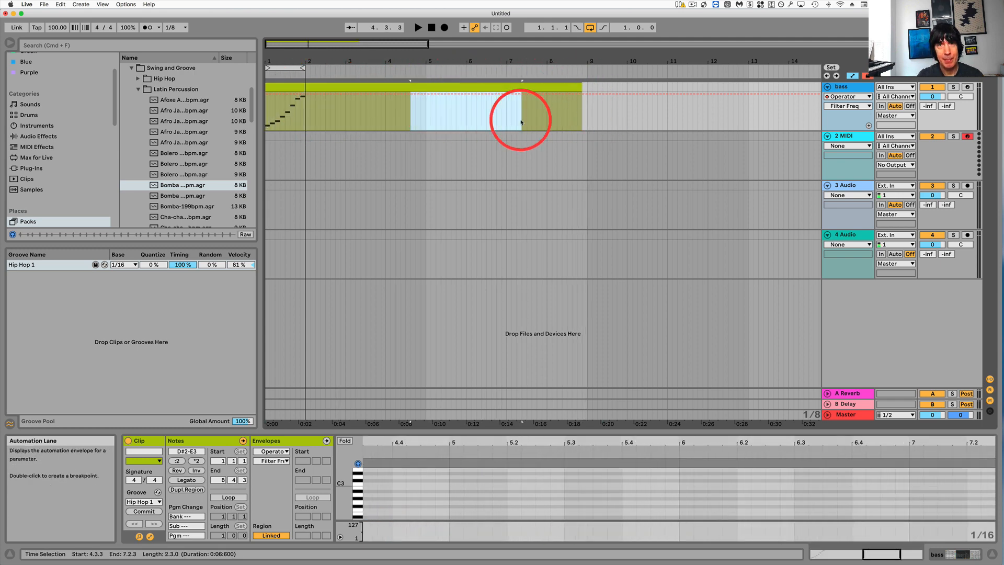
pyautogui.click(371, 442)
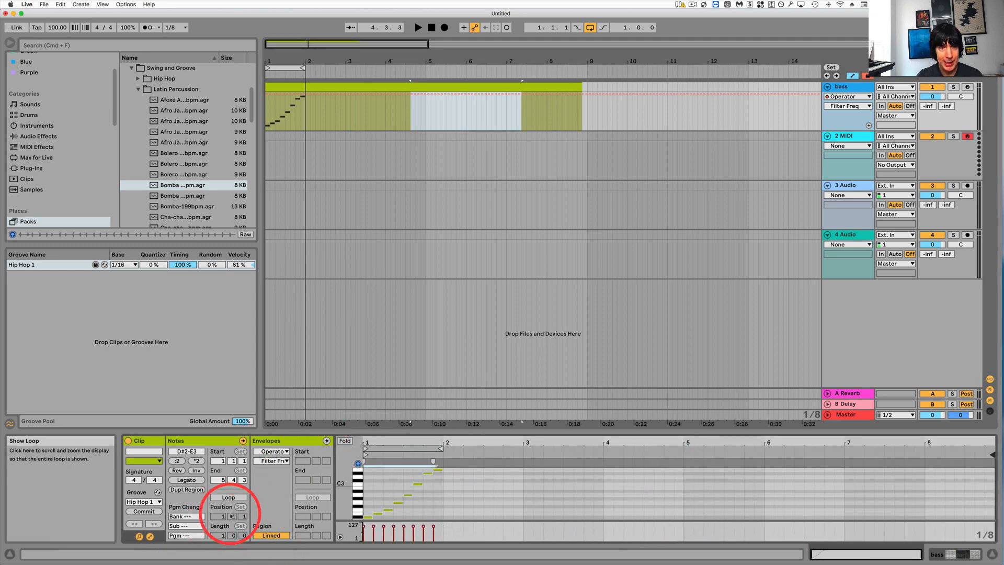
# Turn the bass clip's loop back on and set the loop length to 2 bars.
pyautogui.click(228, 497)
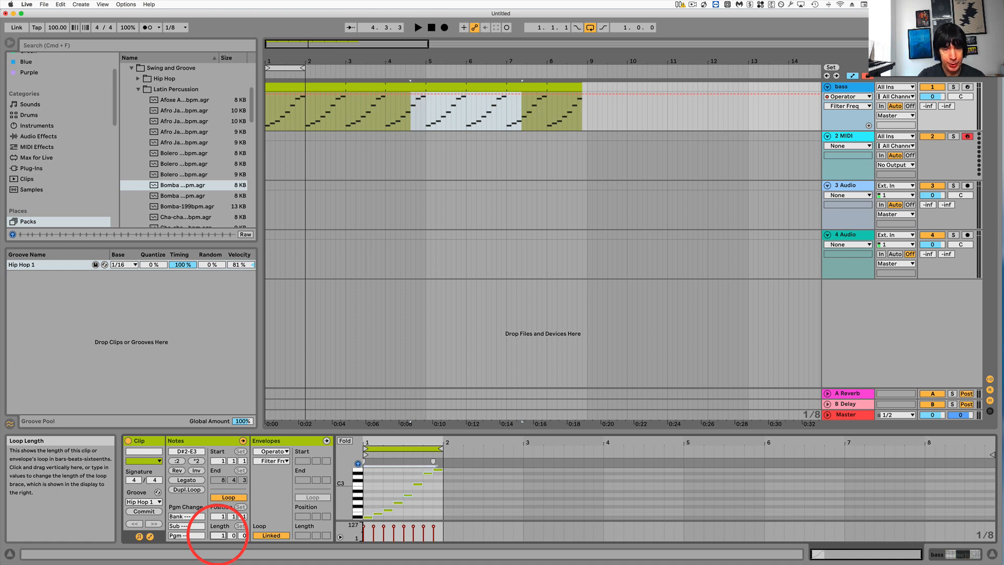
pyautogui.write('2')
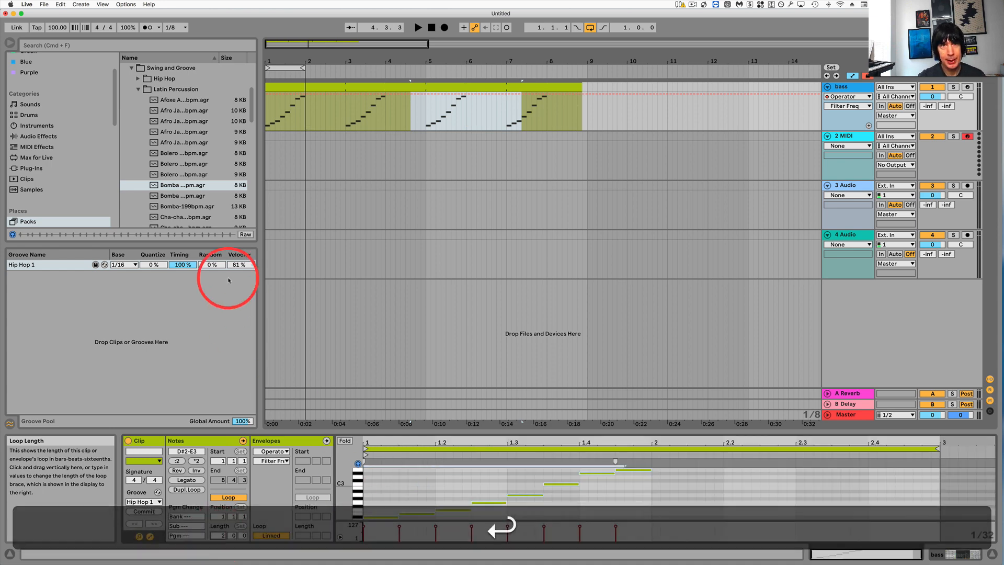
# Draw a Mixer Track Volume envelope in the bass clip, with peaks at about 1.2 and 1.4.3 and dips near 1.3.2 and 2.
pyautogui.click(267, 451)
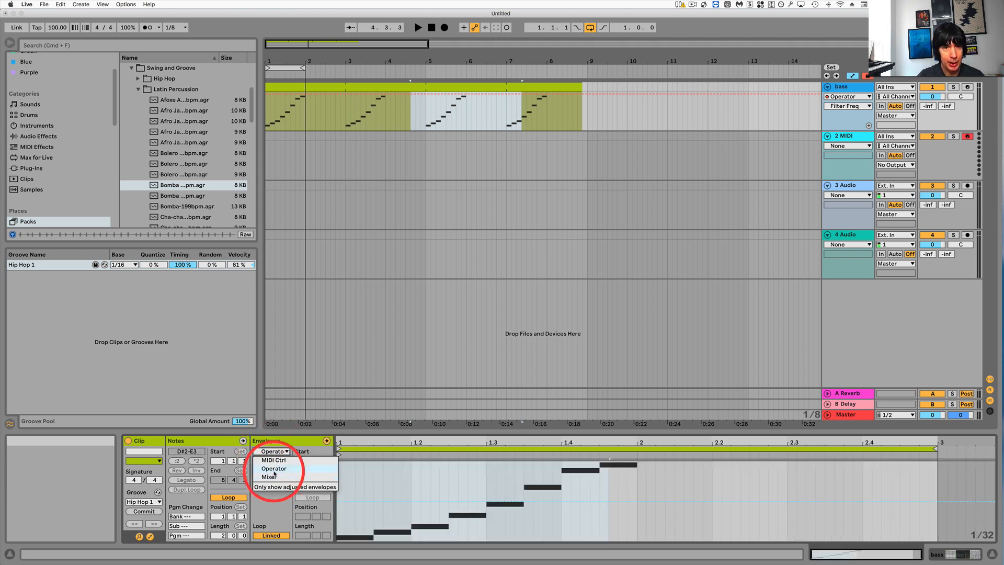
pyautogui.click(269, 476)
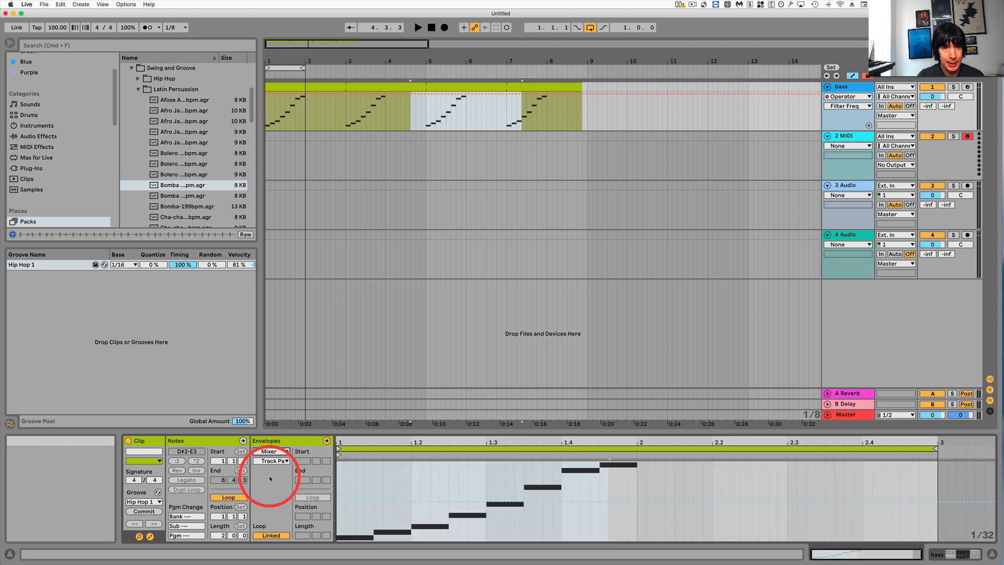
pyautogui.click(273, 460)
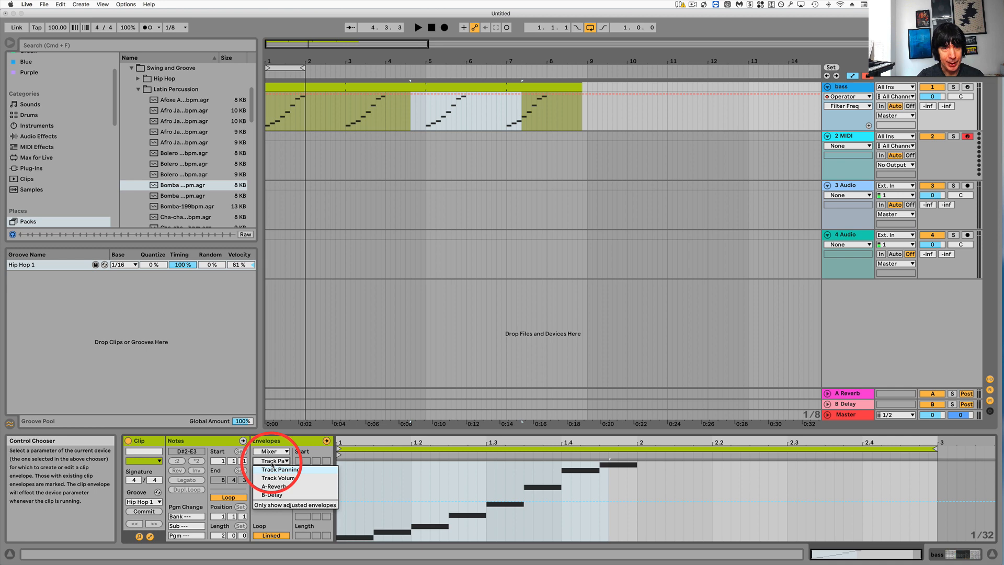
pyautogui.click(274, 477)
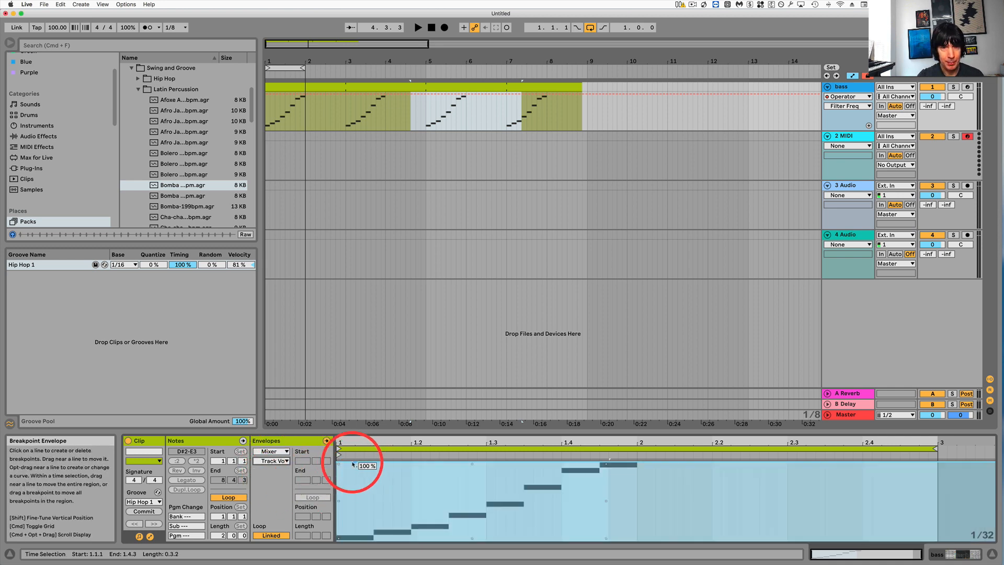
pyautogui.moveTo(354, 463); pyautogui.dragTo(411, 483)
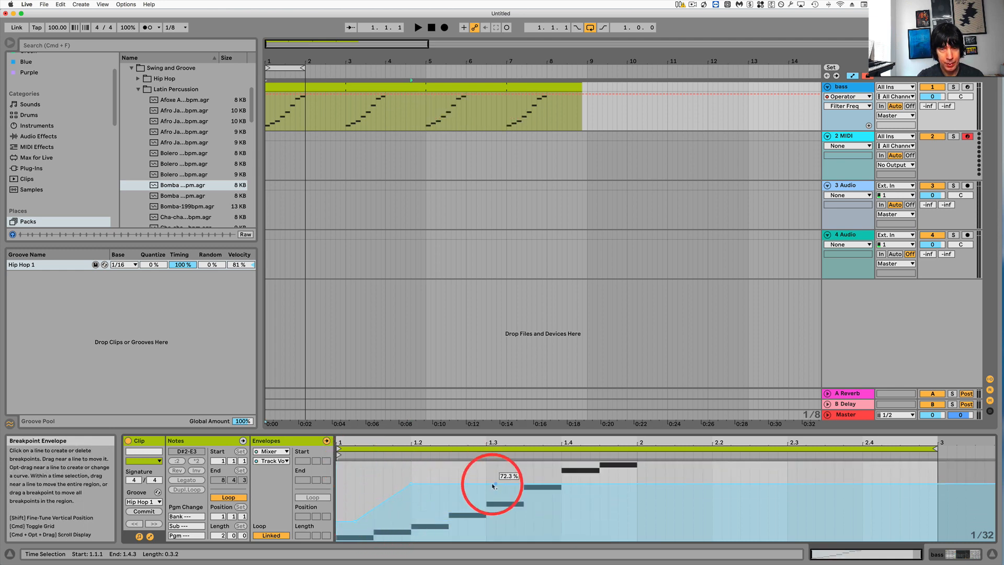
pyautogui.moveTo(492, 485); pyautogui.dragTo(505, 519)
pyautogui.moveTo(593, 523); pyautogui.dragTo(641, 513)
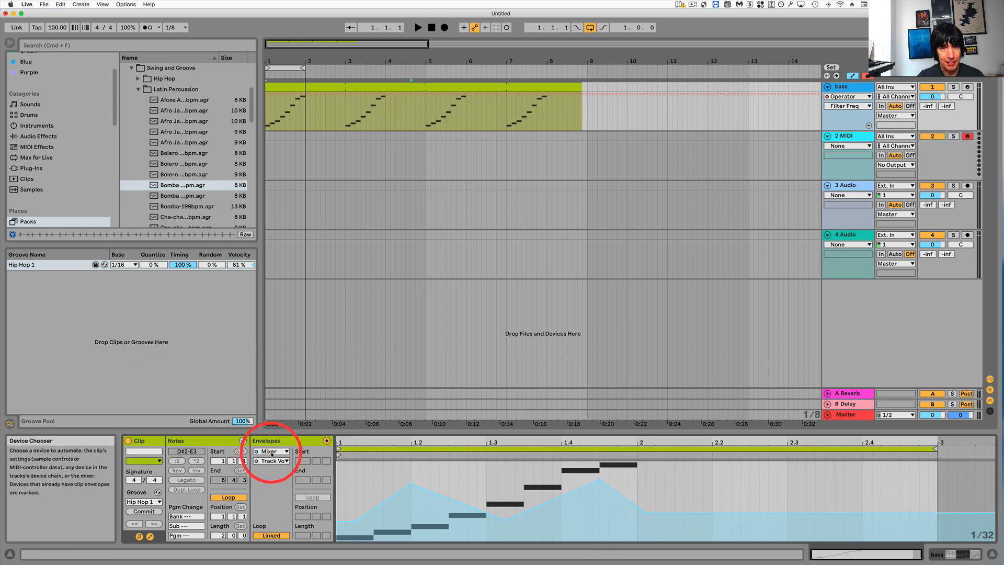
# Unlink the bass clip's Track Volume envelope from the clip and shorten the envelope loop to one beat.
pyautogui.click(272, 460)
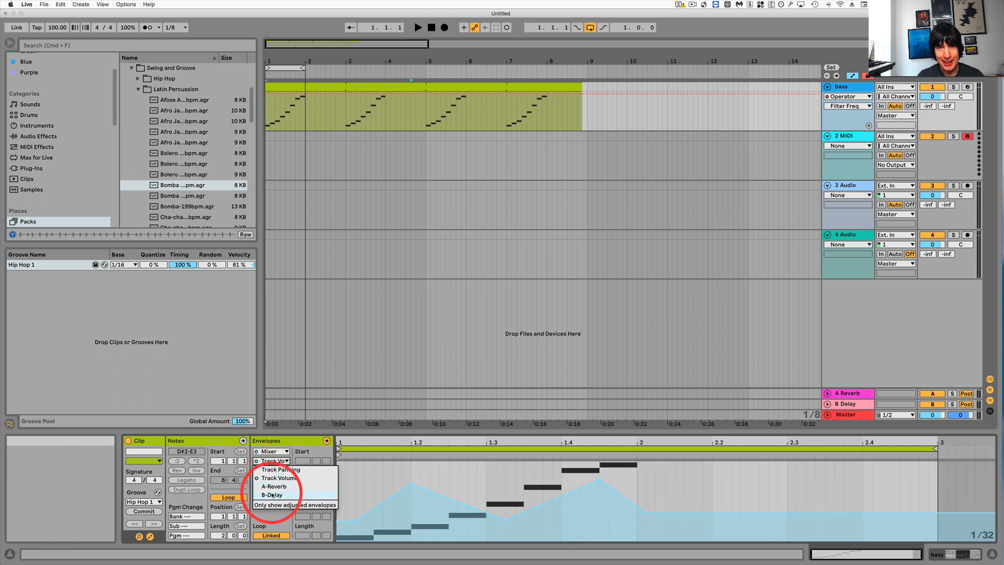
pyautogui.click(273, 476)
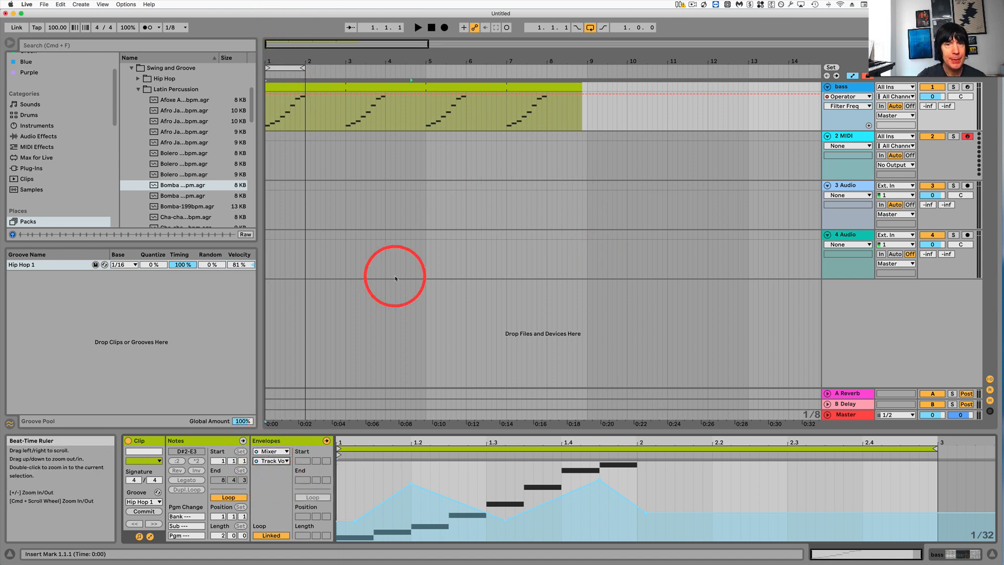
pyautogui.click(272, 535)
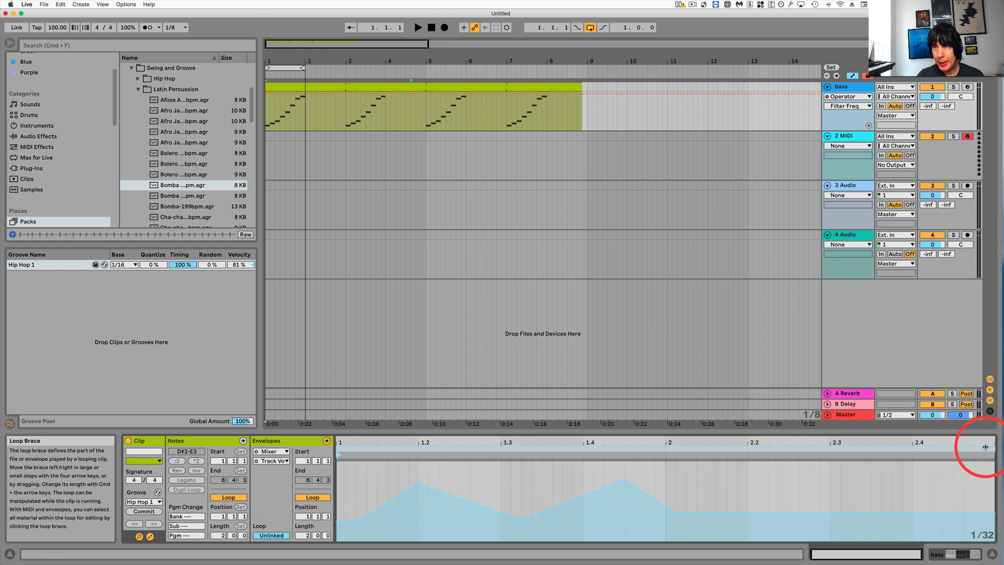
pyautogui.moveTo(979, 448); pyautogui.dragTo(417, 445)
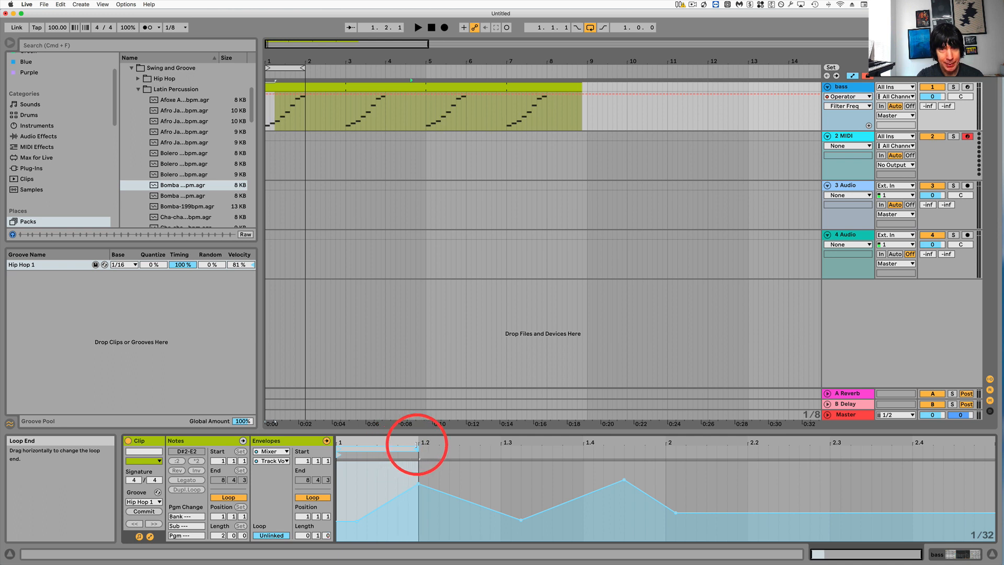
# Reshape the looped beat's volume envelope to start near zero and rise to 100 %, and play the bass clip from its start.
pyautogui.click(386, 448)
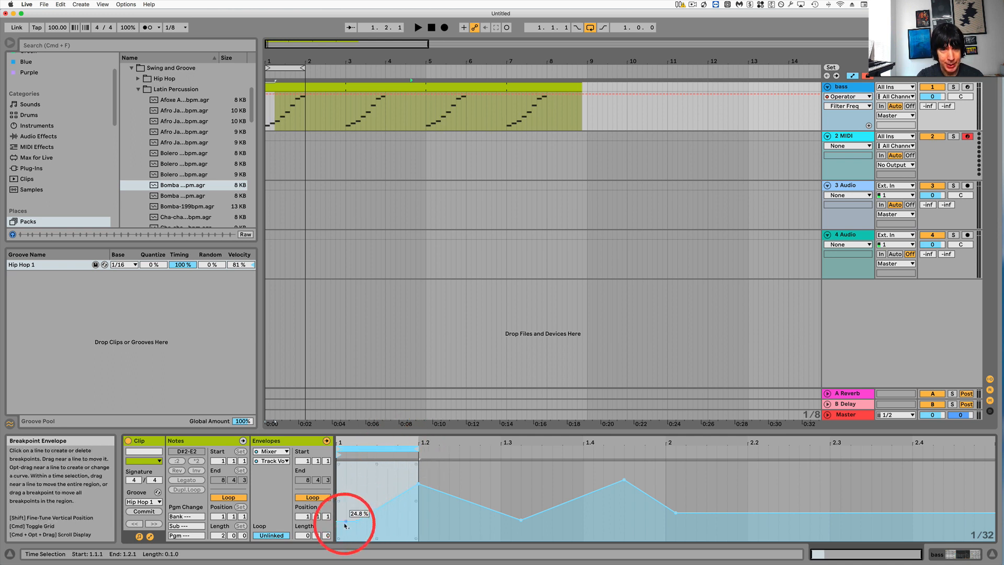
pyautogui.moveTo(342, 524); pyautogui.dragTo(342, 538)
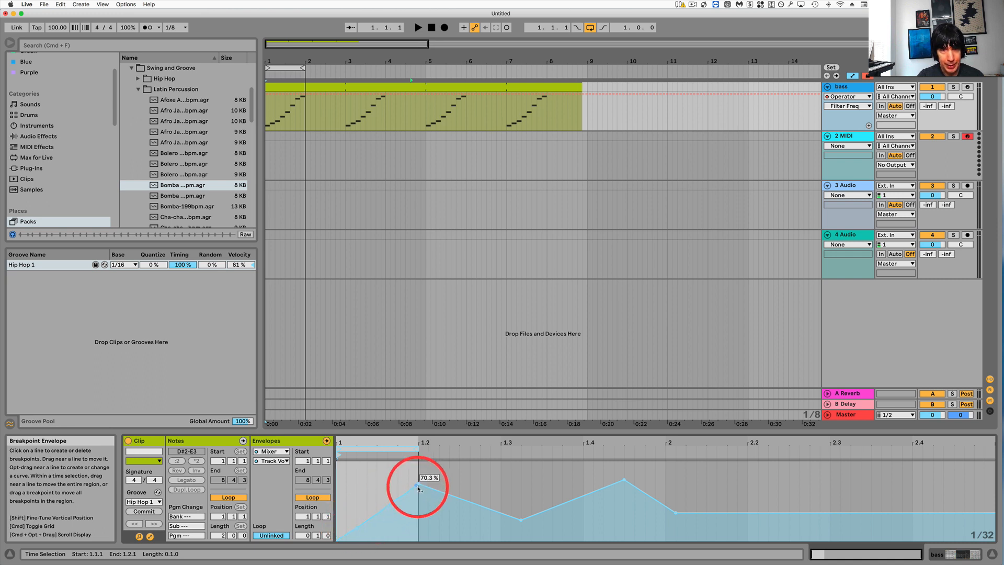
pyautogui.press('space')
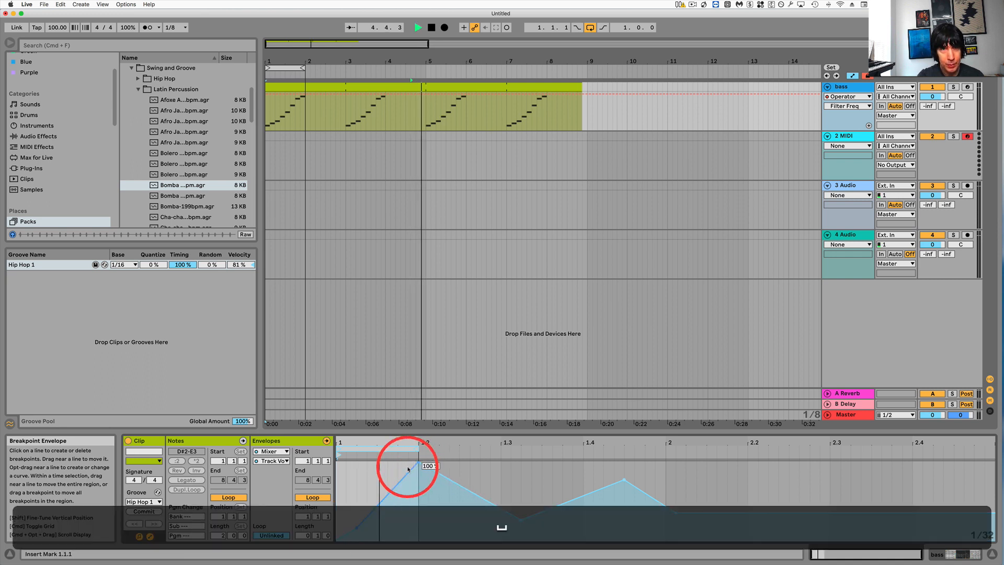
pyautogui.press('space')
pyautogui.click(289, 88)
pyautogui.press('space')
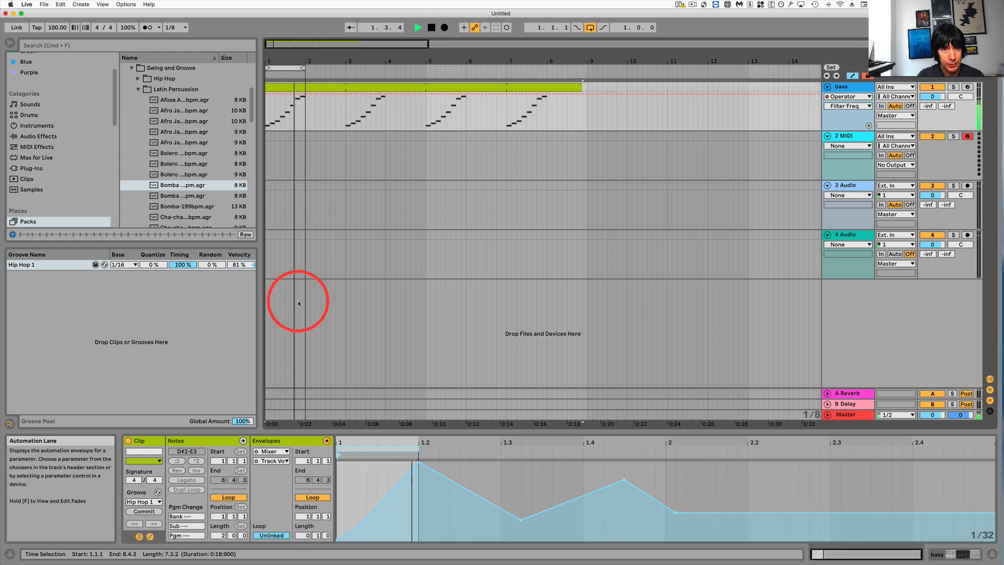
pyautogui.press('space')
# Shorten the volume envelope loop to 0.0.2 with a 100 % peak, audition it, and relink the envelope to the clip.
pyautogui.moveTo(418, 448); pyautogui.dragTo(387, 448)
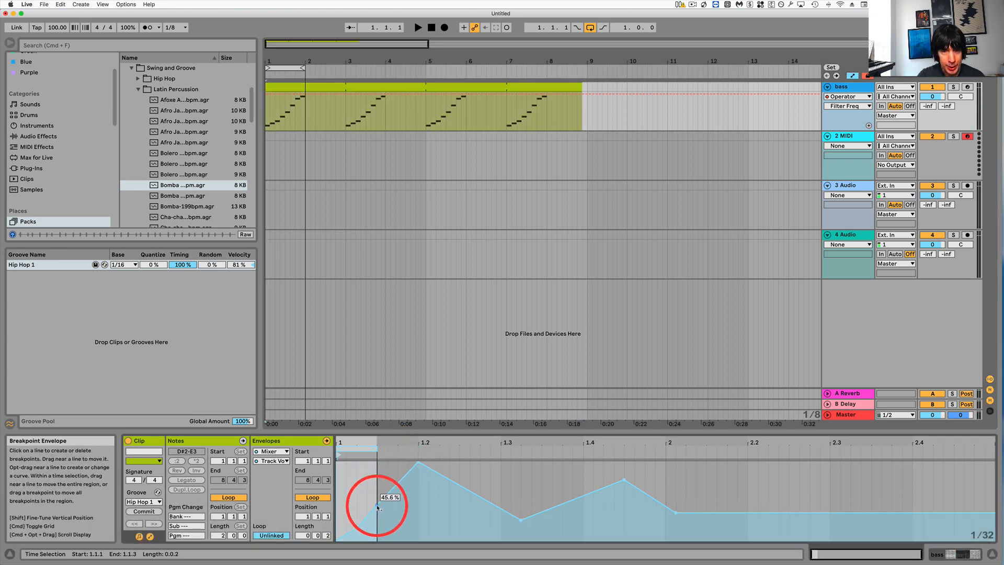
pyautogui.press('space')
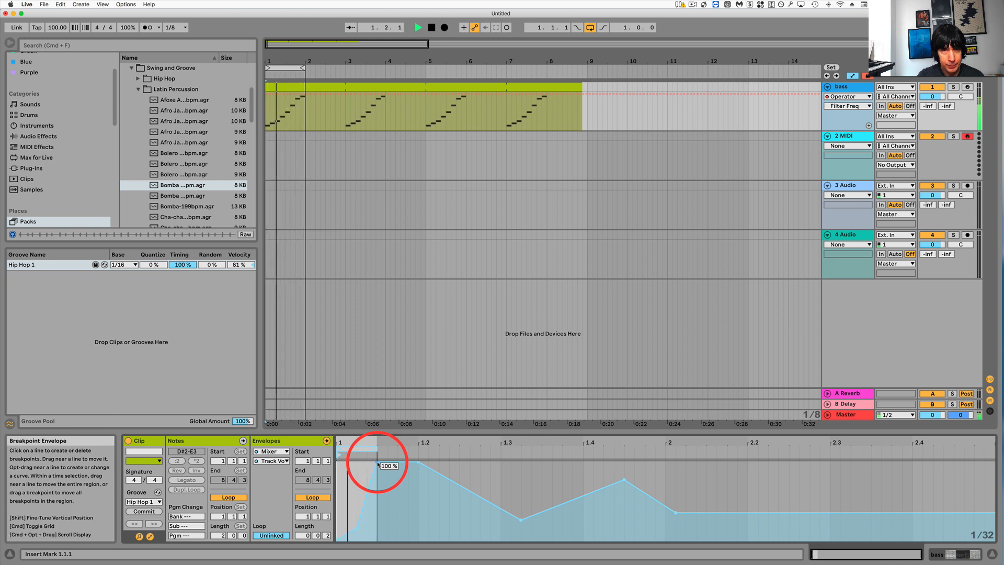
pyautogui.press('space')
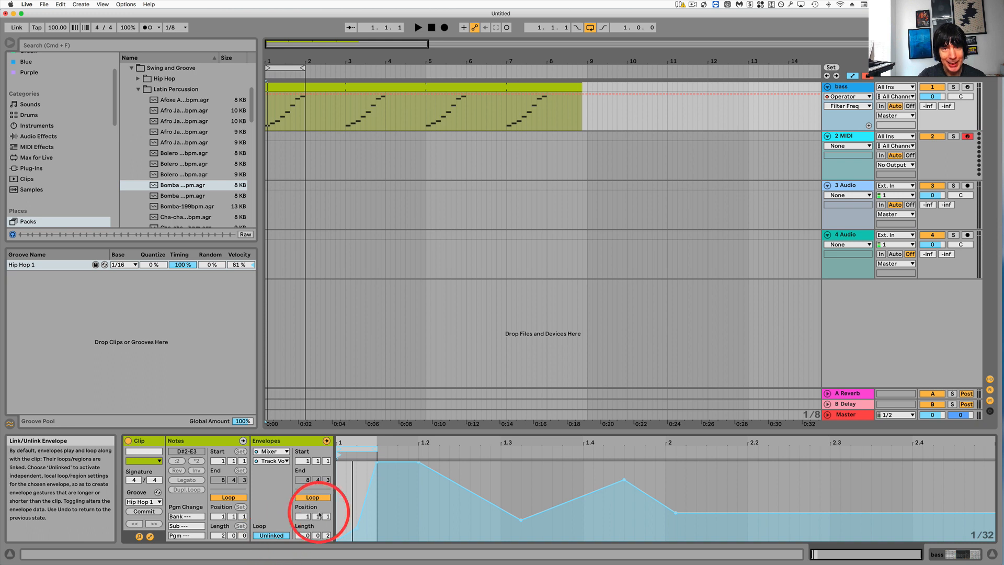
pyautogui.moveTo(356, 525); pyautogui.dragTo(374, 495)
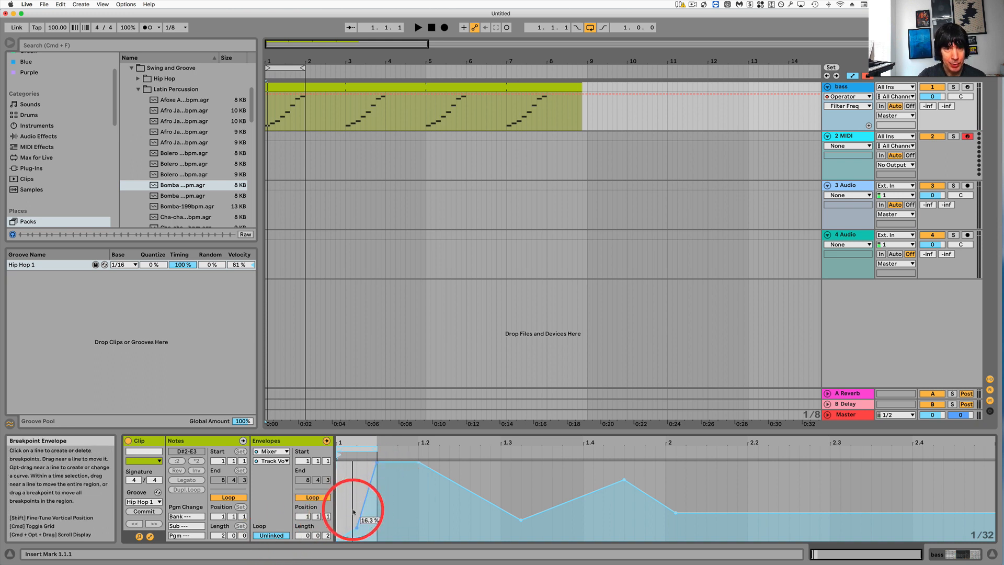
pyautogui.click(271, 534)
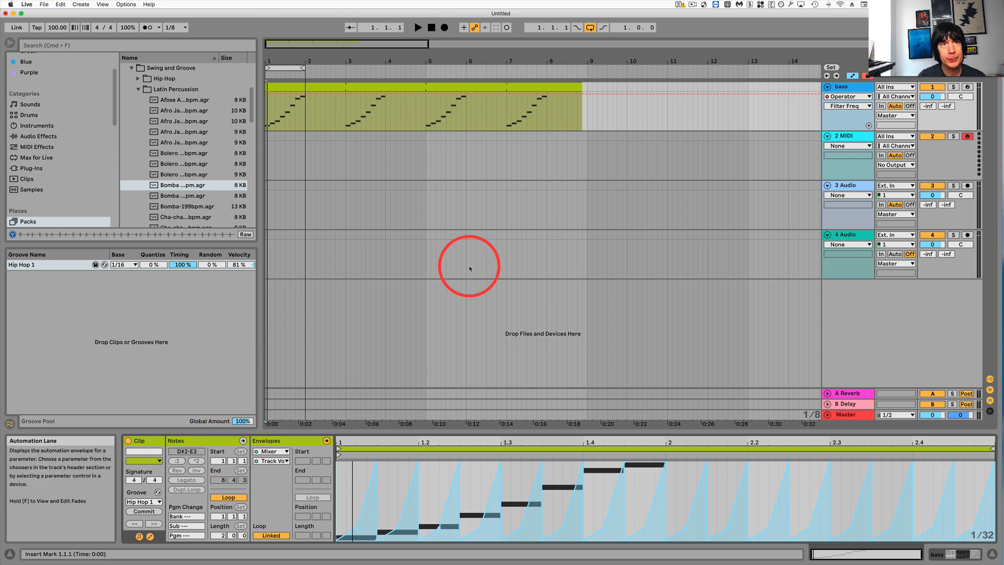
# Add VMH1 Minimal Loops 010.wav from the VMH1 Minimal Loops folder to audio track 4, starting at bar 1.
pyautogui.click(132, 69)
pyautogui.scroll(-5, 73, 189)
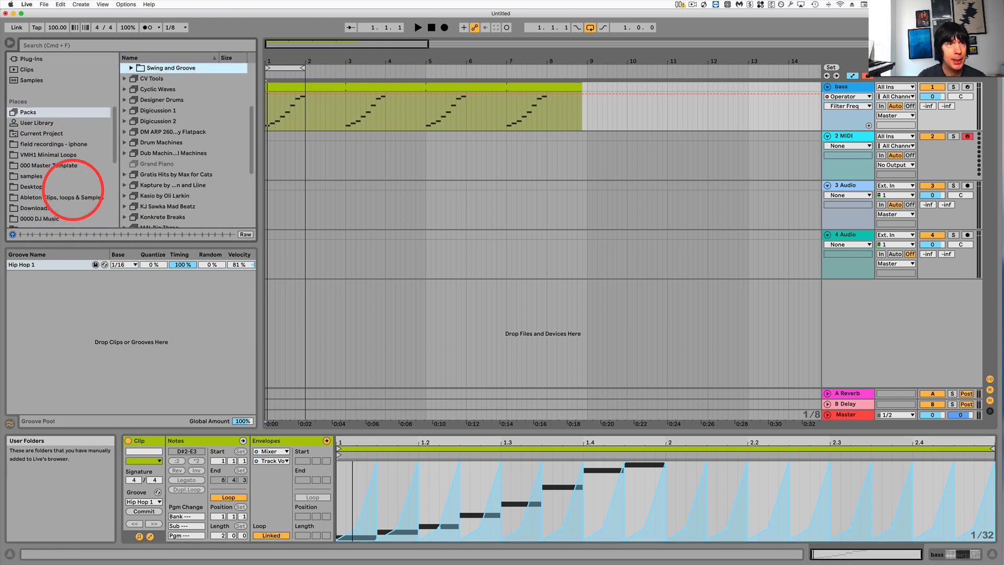
pyautogui.scroll(-2, 73, 190)
pyautogui.click(52, 128)
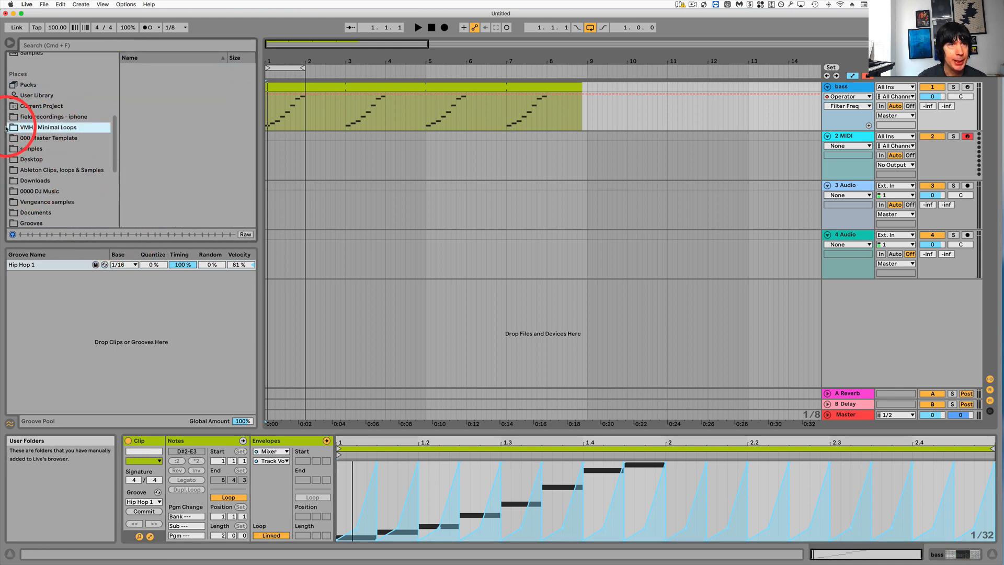
pyautogui.moveTo(134, 185); pyautogui.dragTo(269, 269)
pyautogui.moveTo(269, 57); pyautogui.dragTo(269, 79)
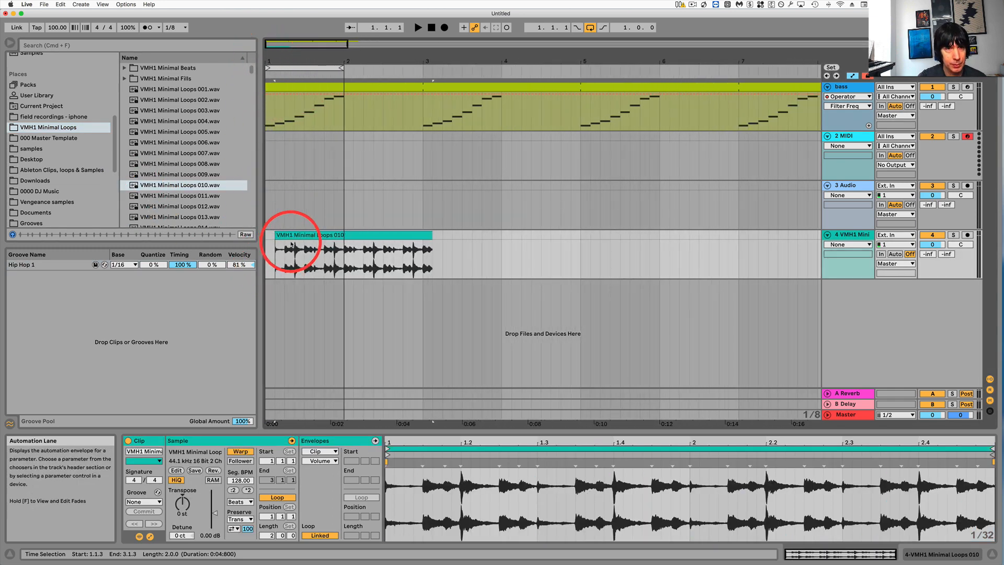
pyautogui.moveTo(293, 235); pyautogui.dragTo(269, 234)
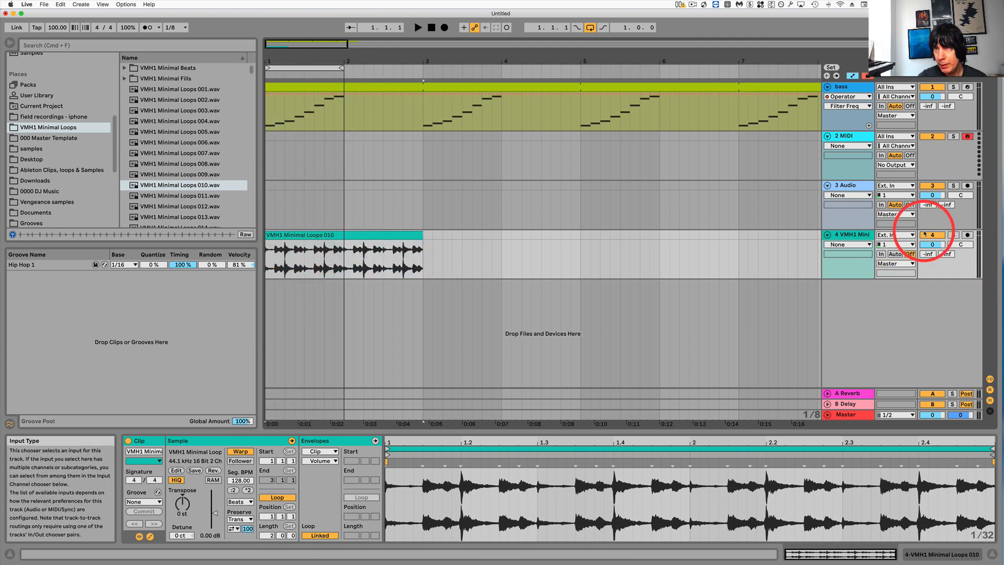
# Delete the MIDI clip on the bass track and extend the arrangement loop to two bars.
pyautogui.click(513, 86)
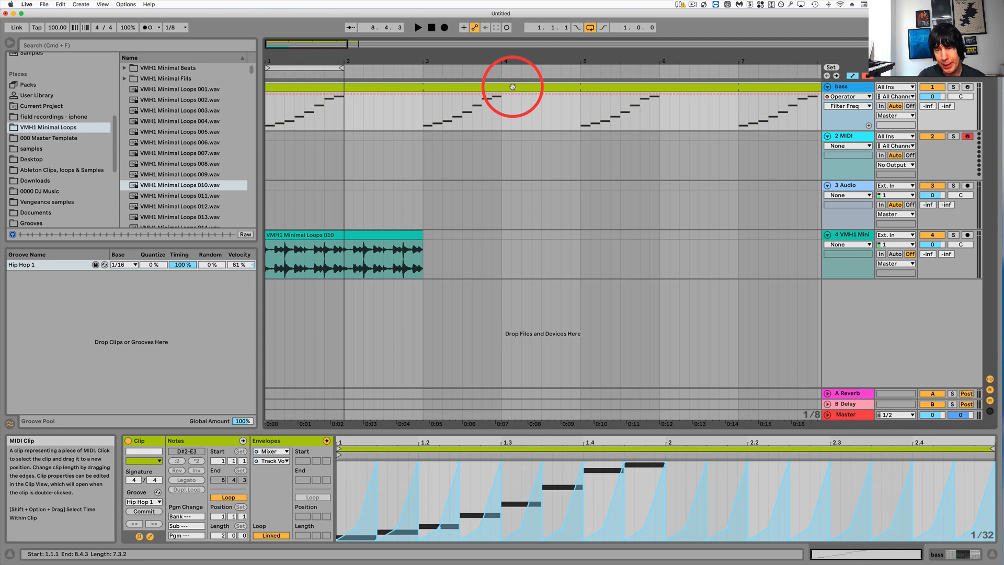
pyautogui.press('BackSpace')
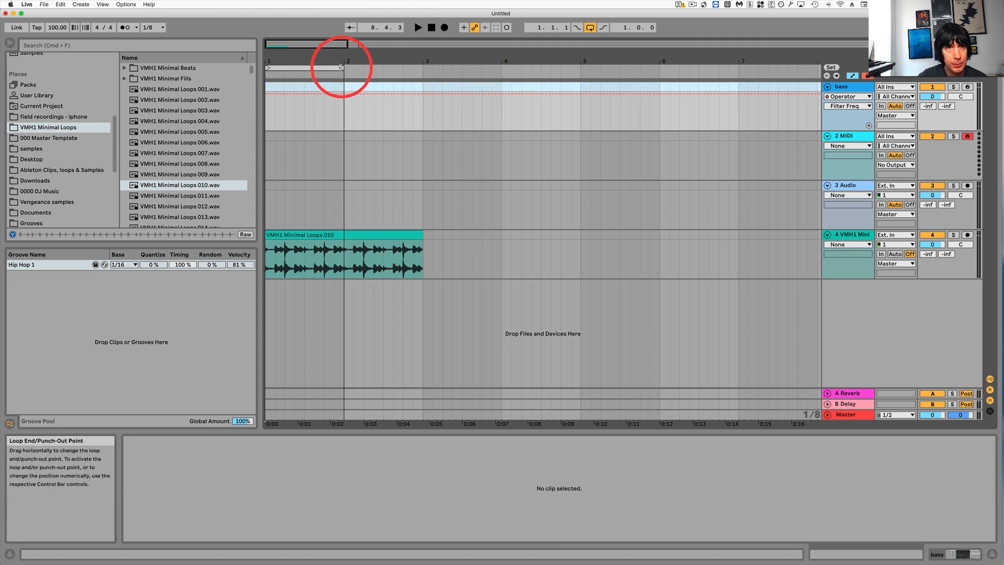
pyautogui.moveTo(341, 67); pyautogui.dragTo(422, 68)
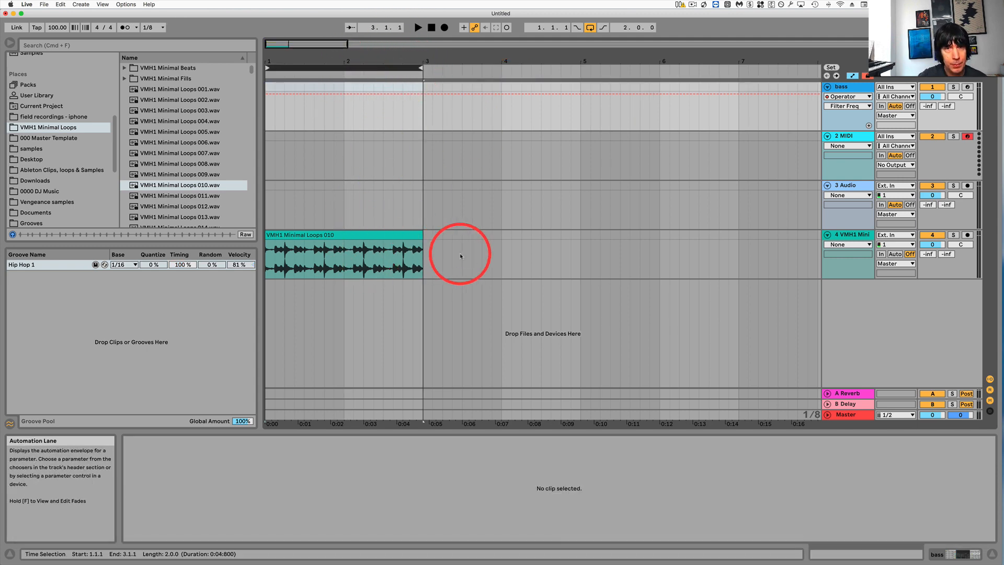
# Set the project tempo to 128 BPM and audition the VMH1 Minimal Loops 010 clip.
pyautogui.click(400, 234)
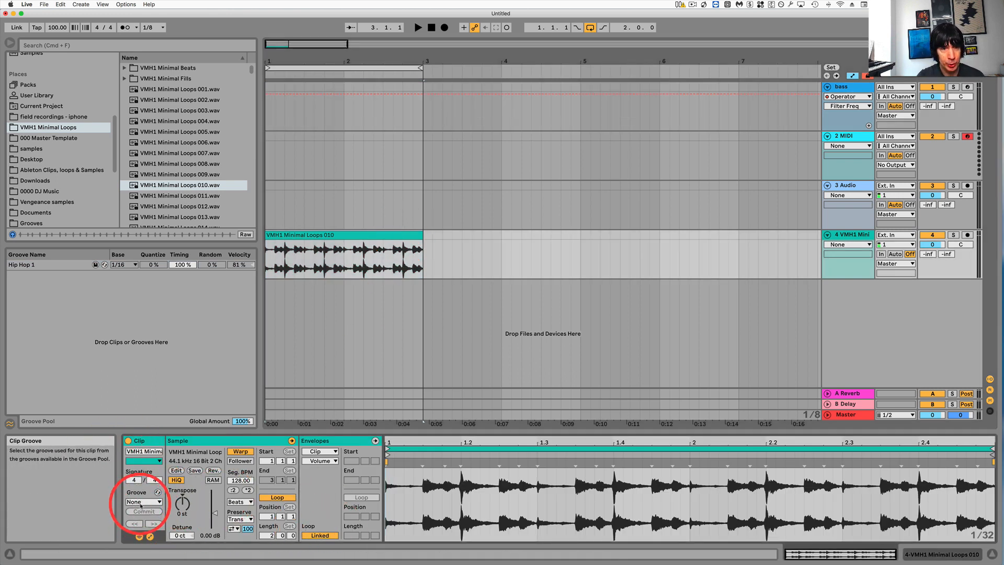
pyautogui.click(29, 267)
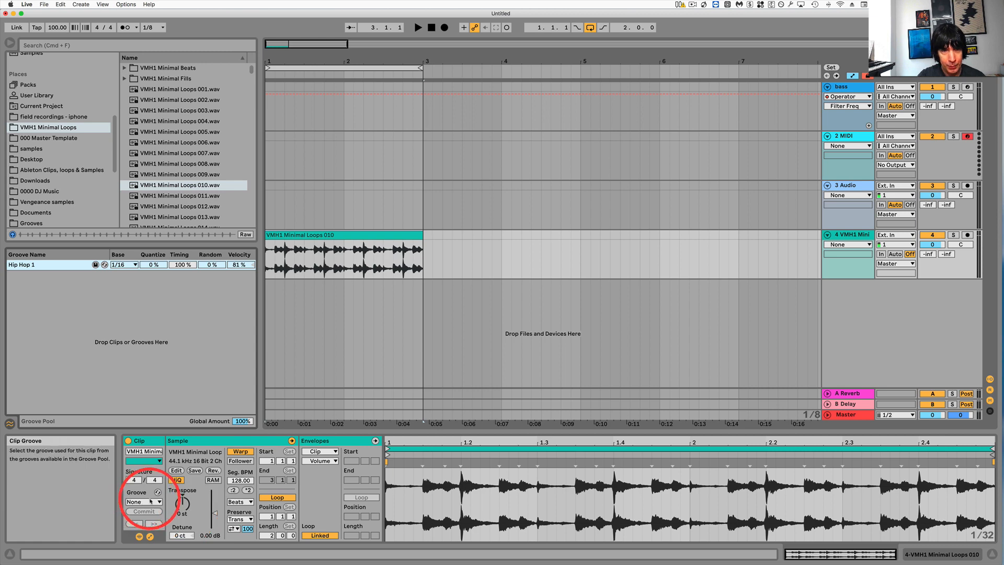
pyautogui.press('space')
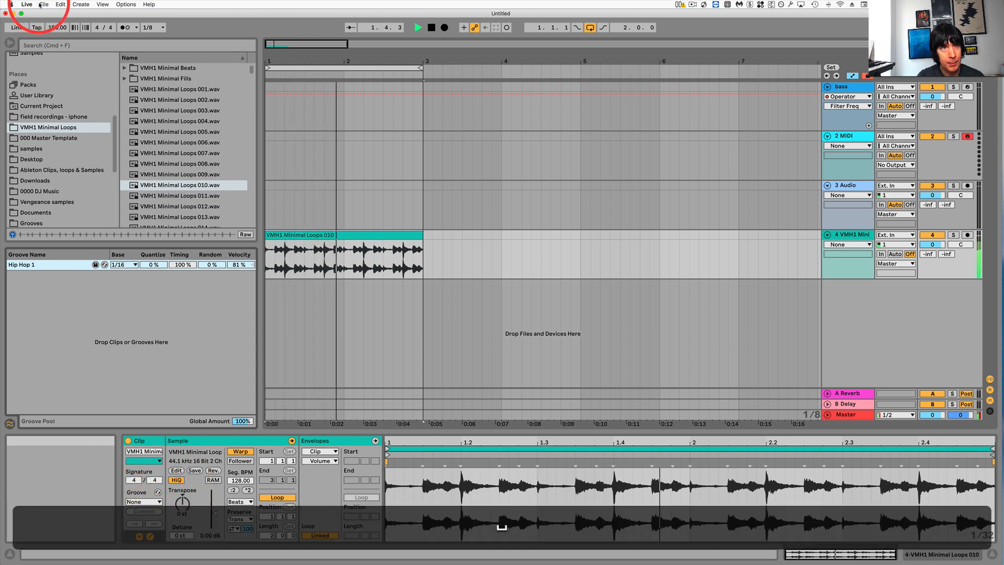
pyautogui.moveTo(58, 29); pyautogui.dragTo(58, 28)
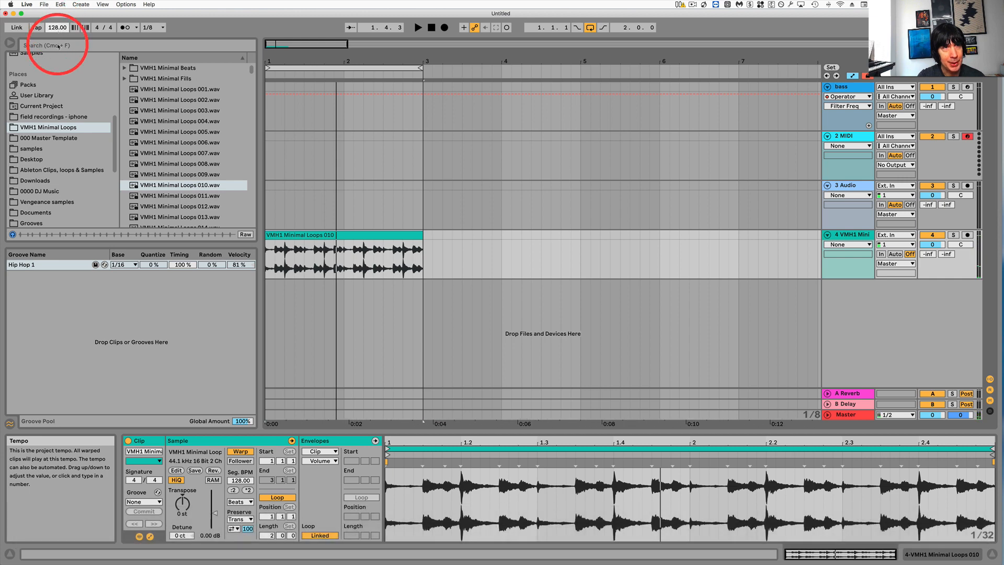
pyautogui.press('space')
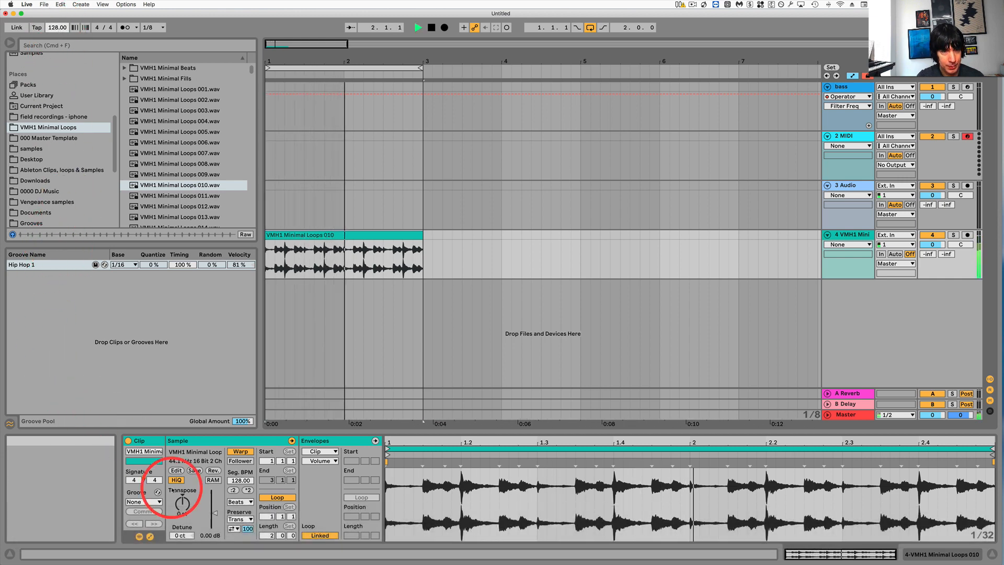
pyautogui.press('space')
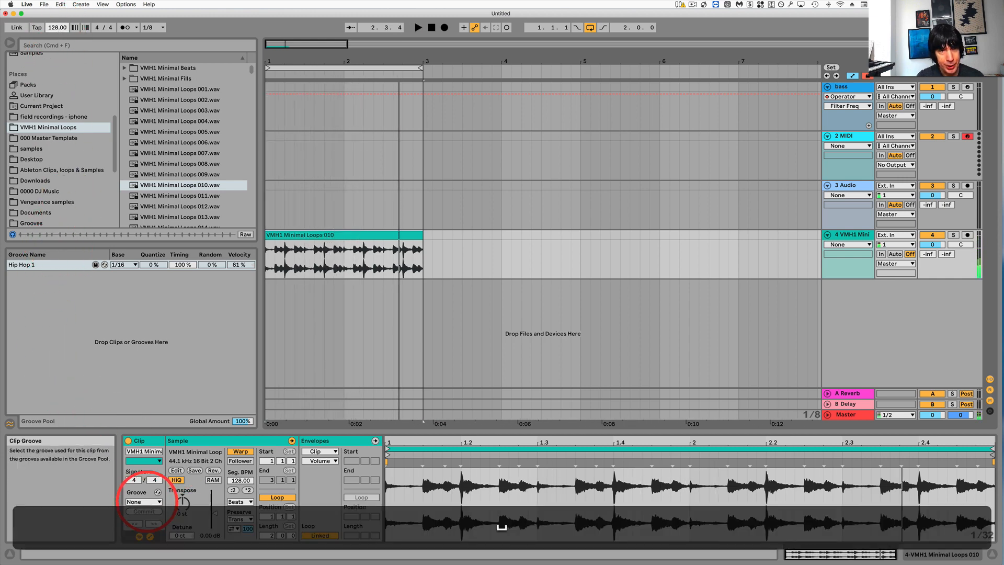
# Assign the Hip Hop 1 groove to the audio loop clip and set the groove's Velocity to 9 %.
pyautogui.click(146, 502)
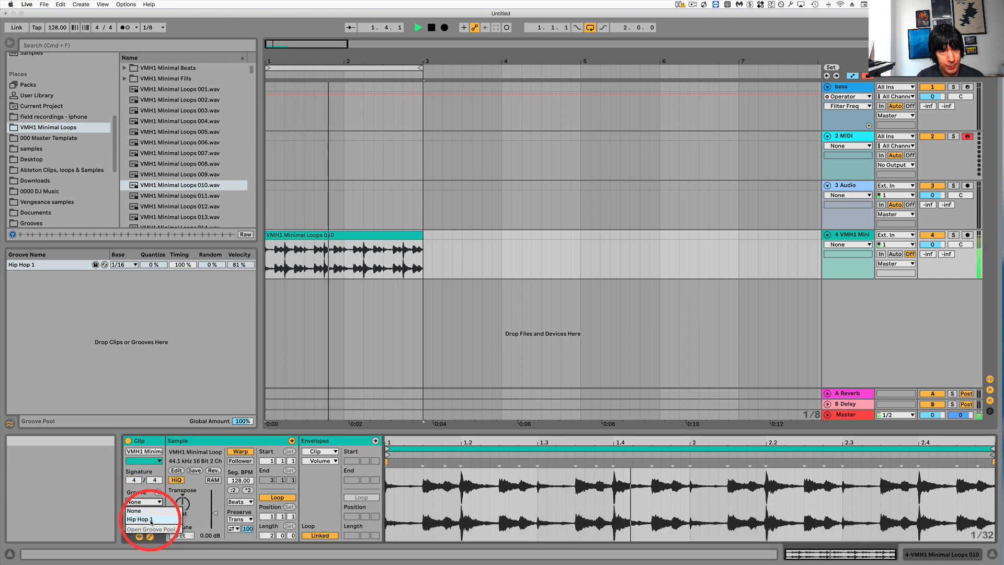
pyautogui.click(150, 519)
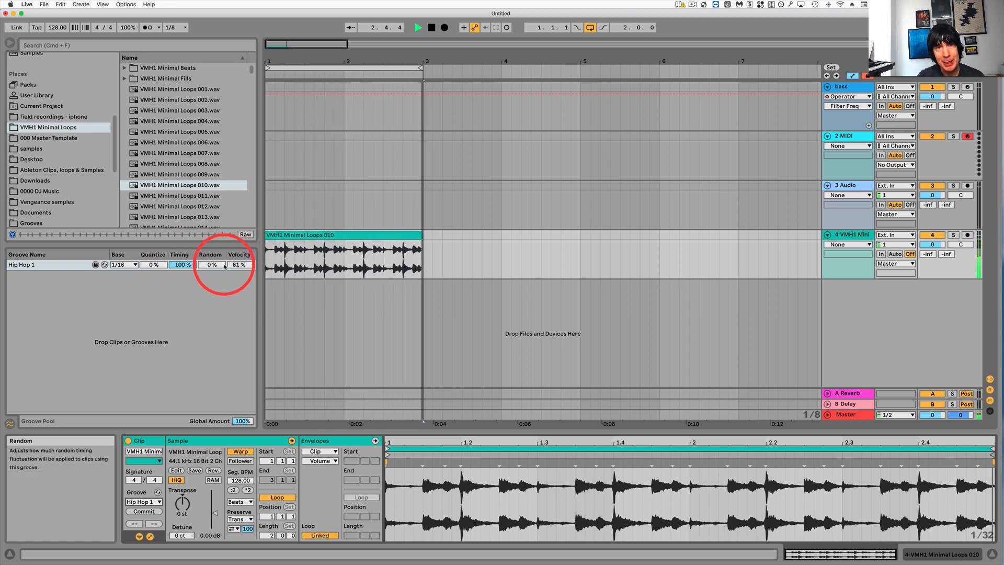
pyautogui.moveTo(235, 265)
pyautogui.mouseDown()
pyautogui.moveTo(236, 285)
pyautogui.moveTo(244, 267)
pyautogui.mouseUp()
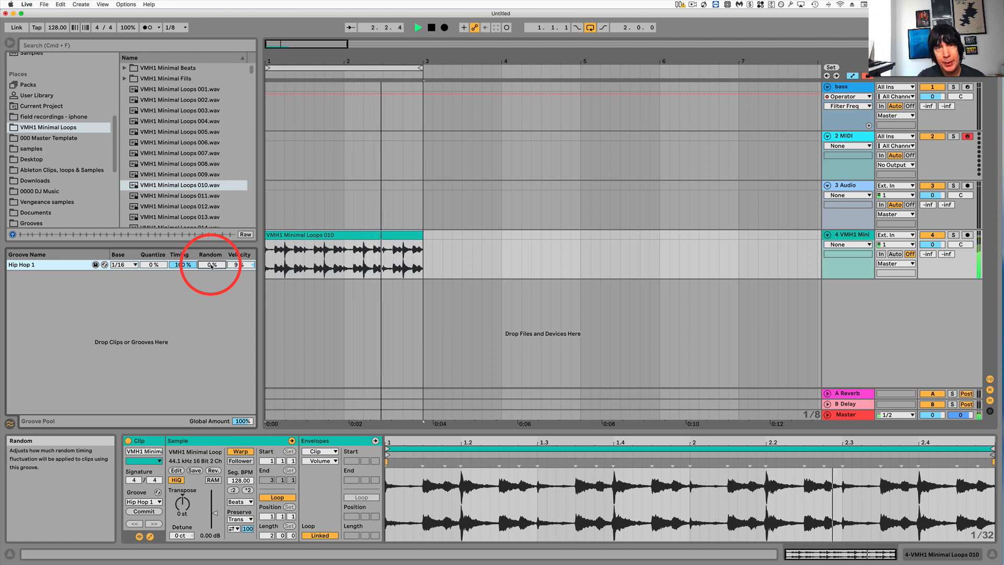
# Try extreme Random amounts on the Hip Hop 1 groove during playback, and settle on 4 %.
pyautogui.moveTo(214, 266); pyautogui.dragTo(213, 266)
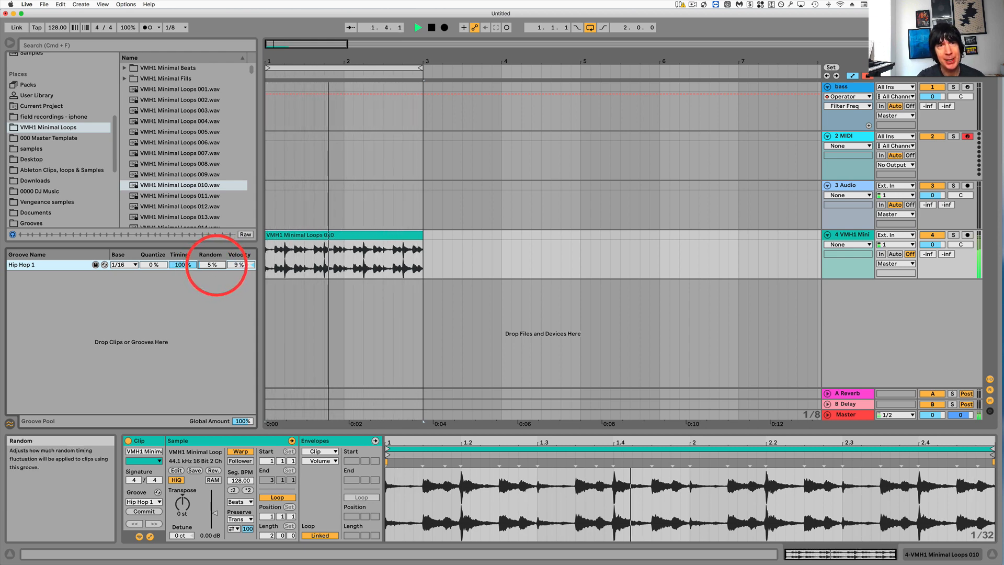
pyautogui.moveTo(217, 267); pyautogui.dragTo(217, 240)
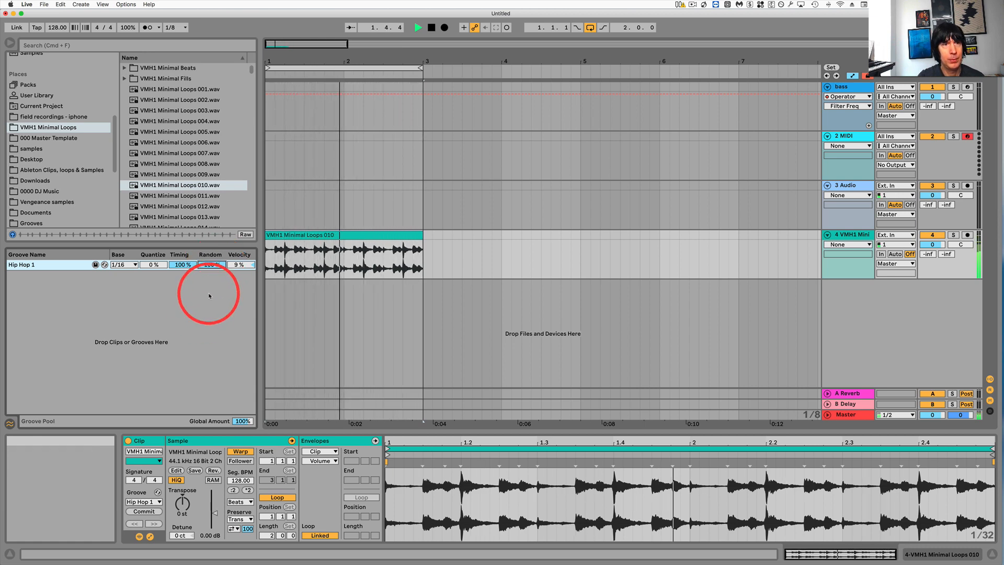
pyautogui.moveTo(209, 266); pyautogui.dragTo(209, 311)
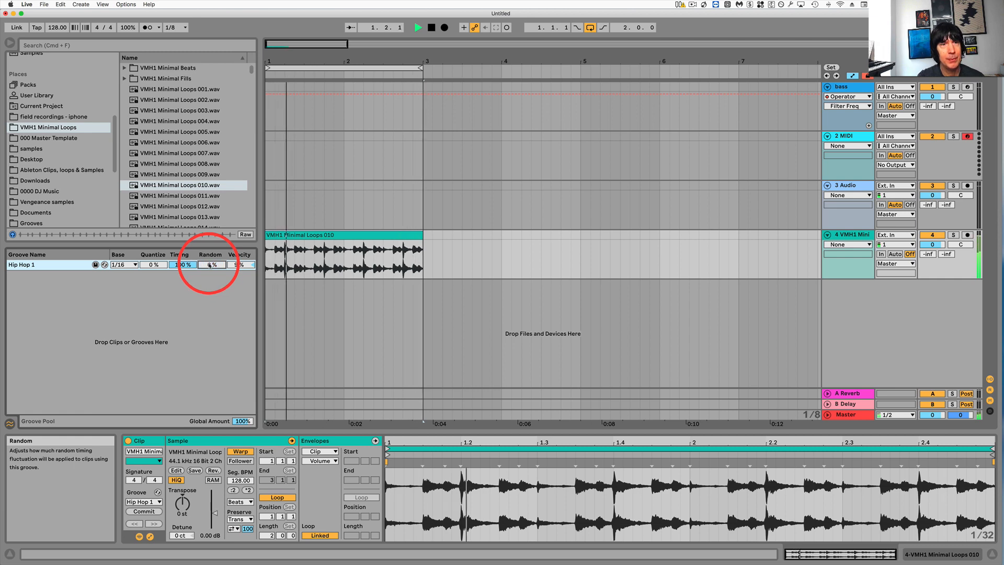
pyautogui.click(199, 347)
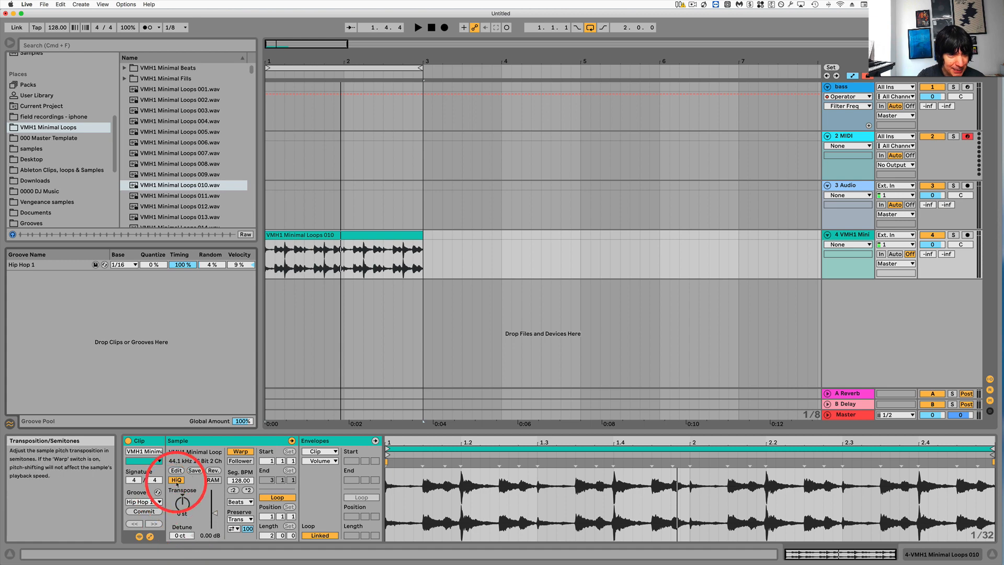
# Reverse the audio loop clip's sample and play it back.
pyautogui.click(213, 470)
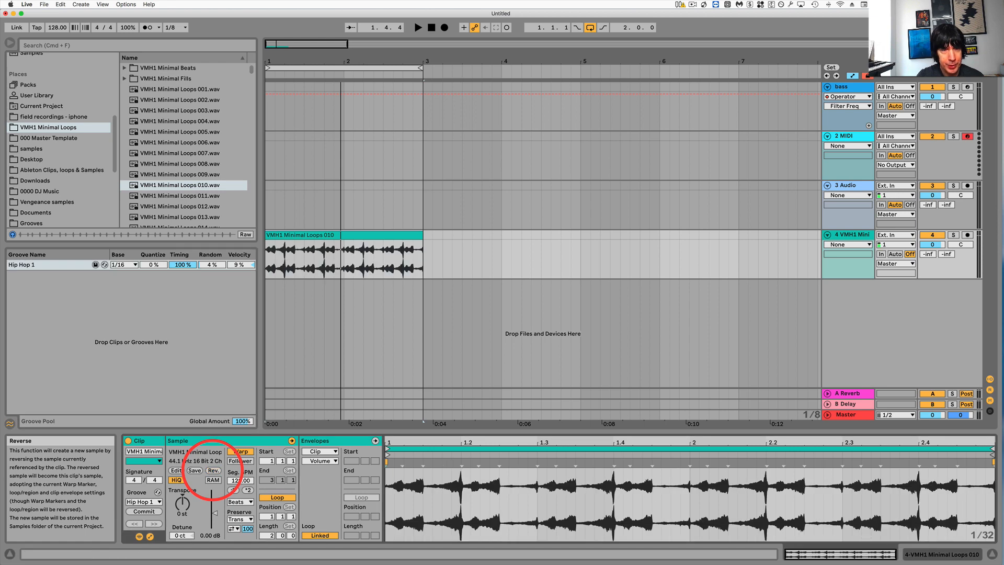
pyautogui.press('space')
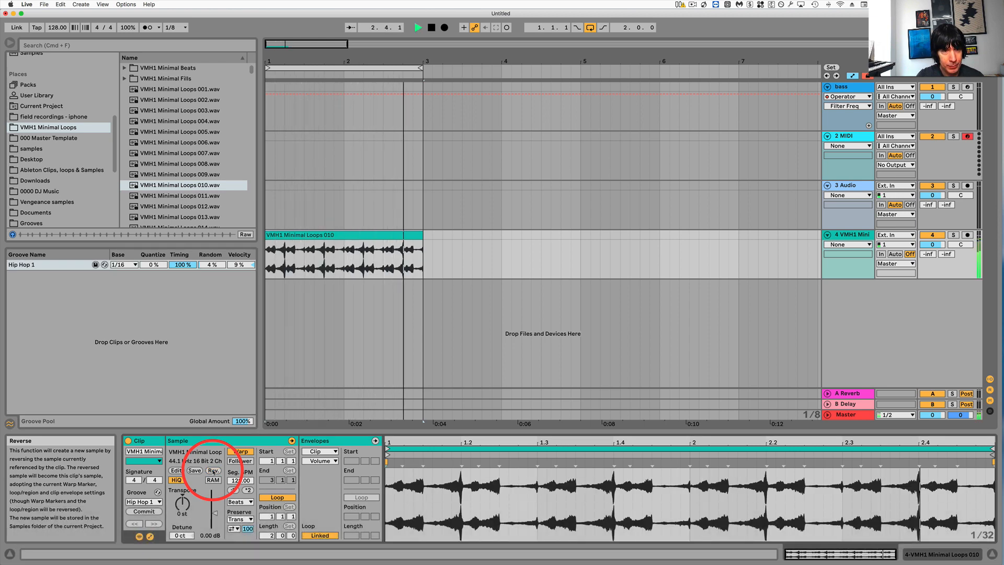
# Stop playback, undo the sample reversal, and play the loop again.
pyautogui.press('space')
pyautogui.press('super+z')
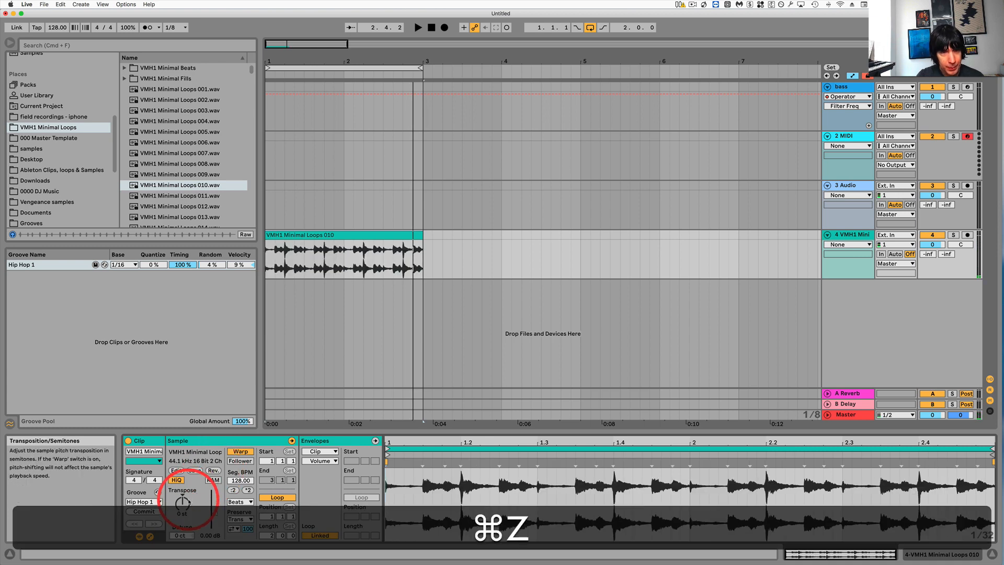
pyautogui.press('space')
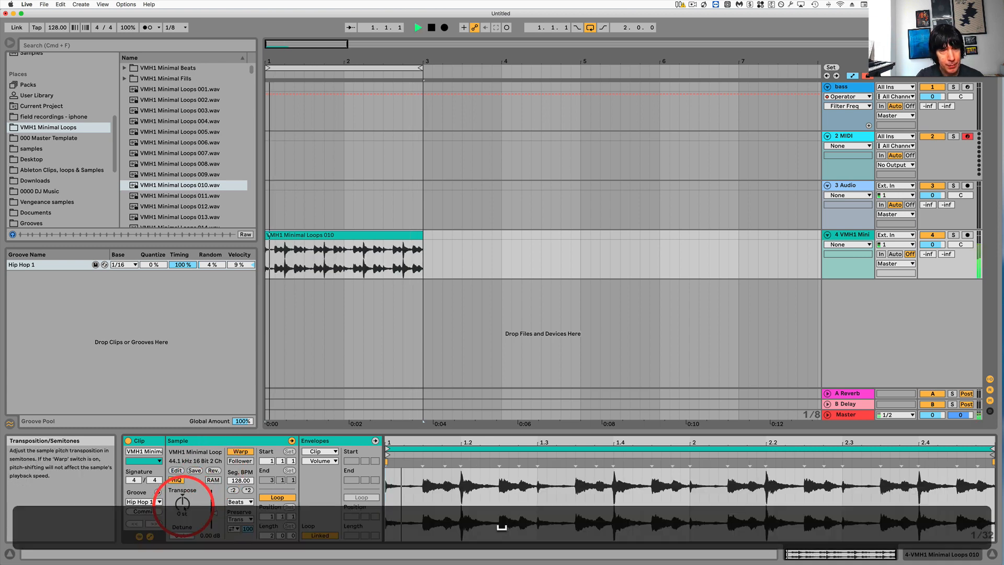
# Try transposing the playing loop down to -15 st and reset the transposition to 0 st.
pyautogui.moveTo(184, 507)
pyautogui.mouseDown()
pyautogui.moveTo(184, 478)
pyautogui.moveTo(184, 503)
pyautogui.mouseUp()
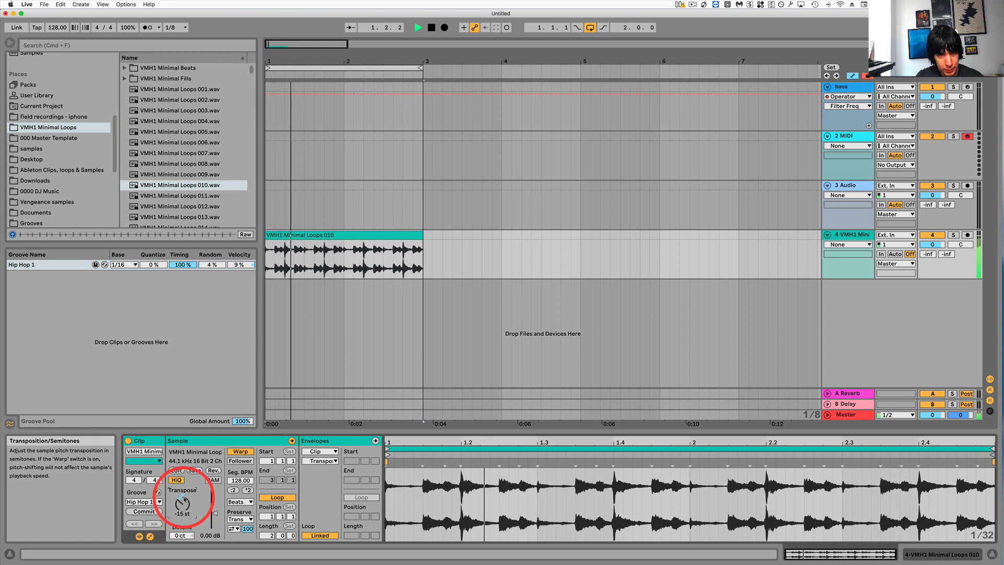
pyautogui.click(182, 495)
pyautogui.press('space')
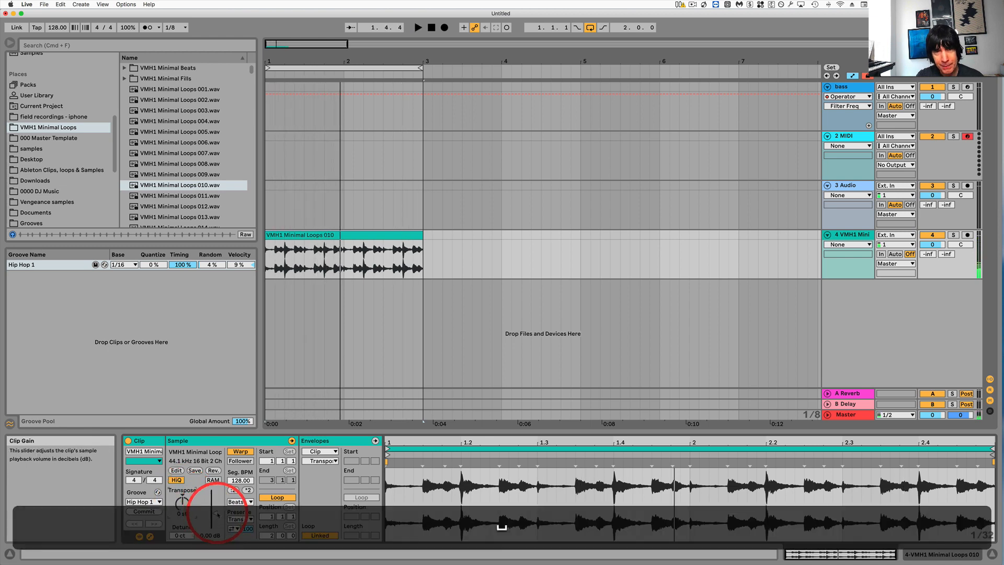
# Vary the clip gain during playback and settle on -1.10 dB.
pyautogui.press('space')
pyautogui.scroll(-5, 204, 515)
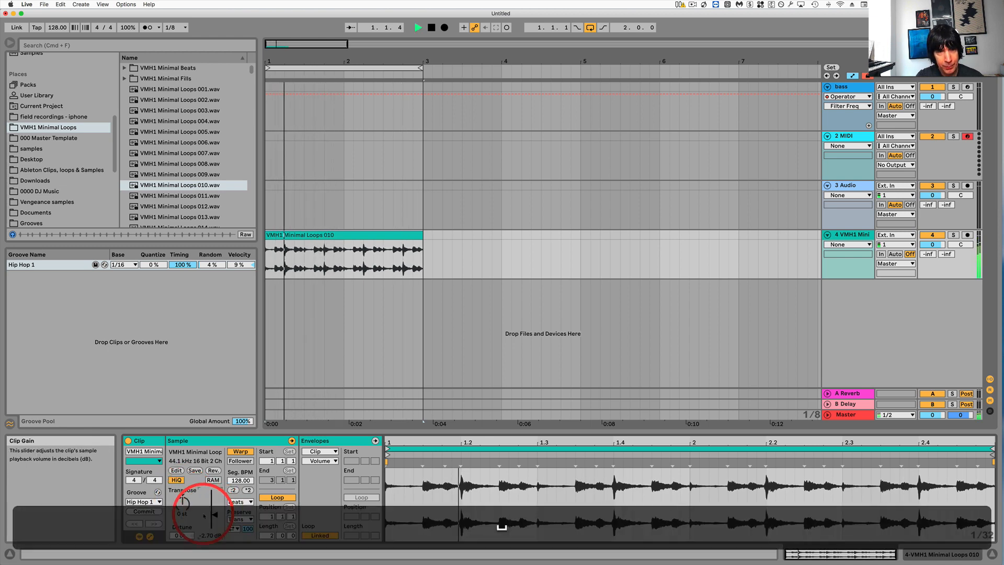
pyautogui.scroll(5, 204, 514)
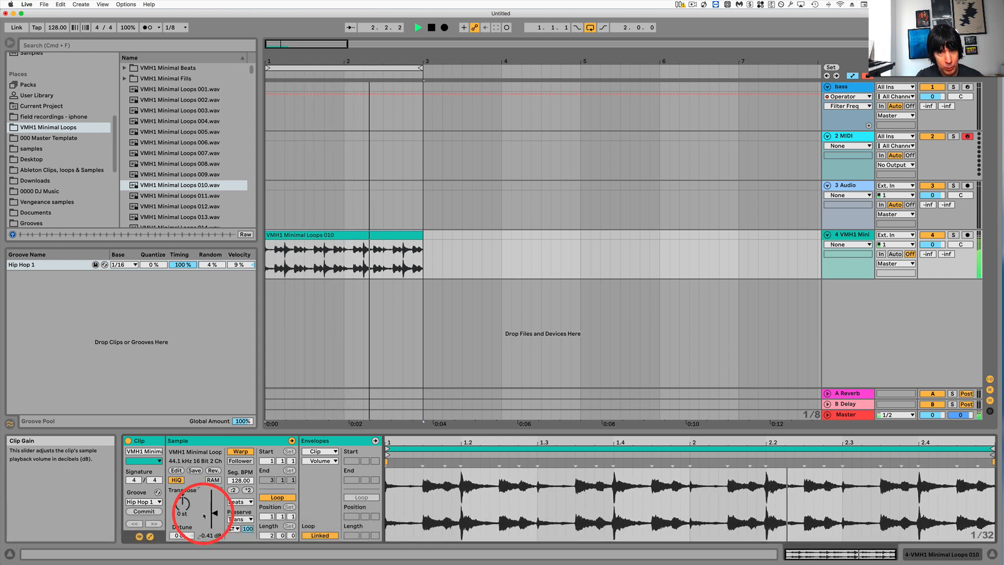
pyautogui.press('space')
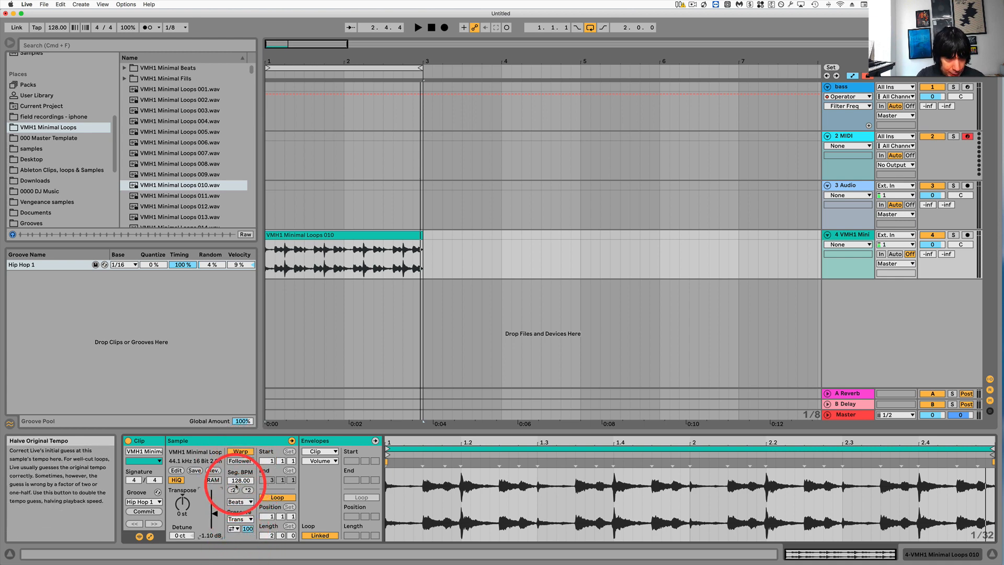
# Set the project tempo to 63 BPM and audition the slowed loop at a lower system volume.
pyautogui.click(241, 502)
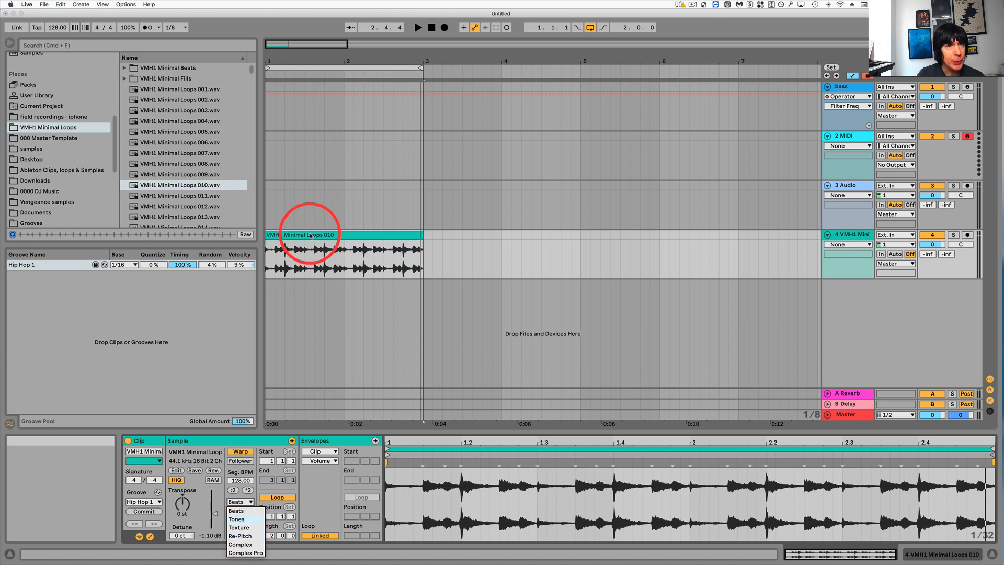
pyautogui.click(317, 238)
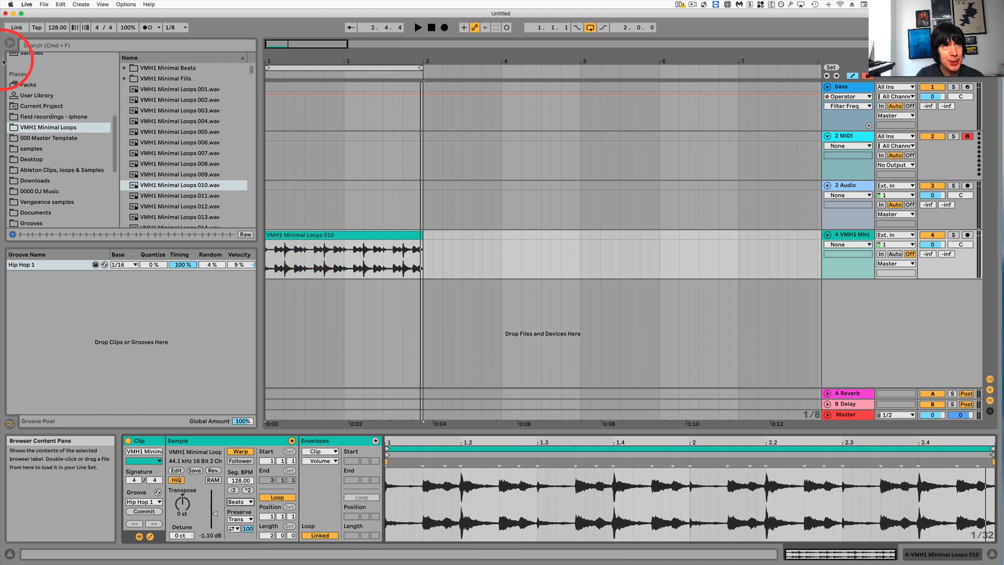
pyautogui.click(55, 28)
pyautogui.write('100')
pyautogui.press('Return')
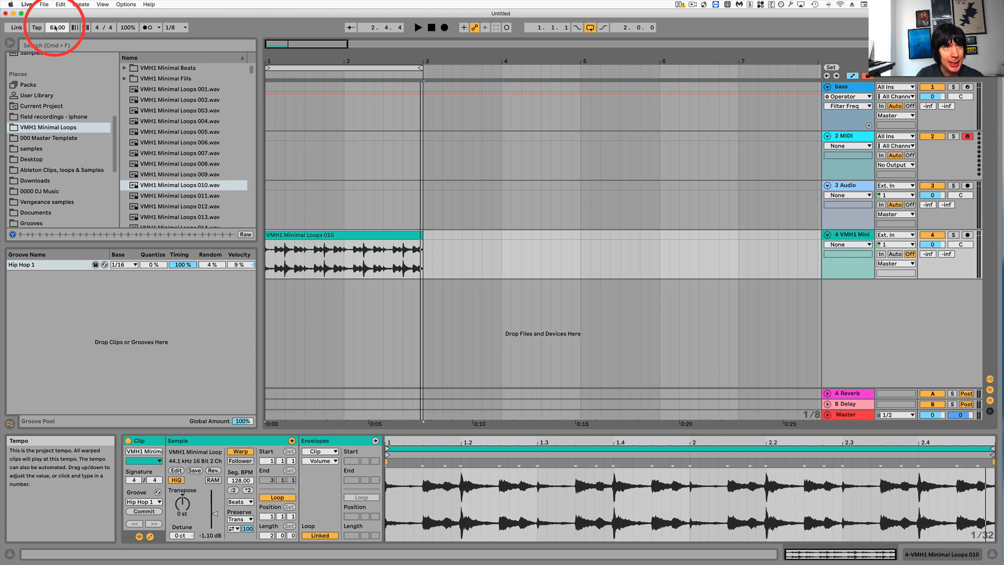
pyautogui.click(354, 264)
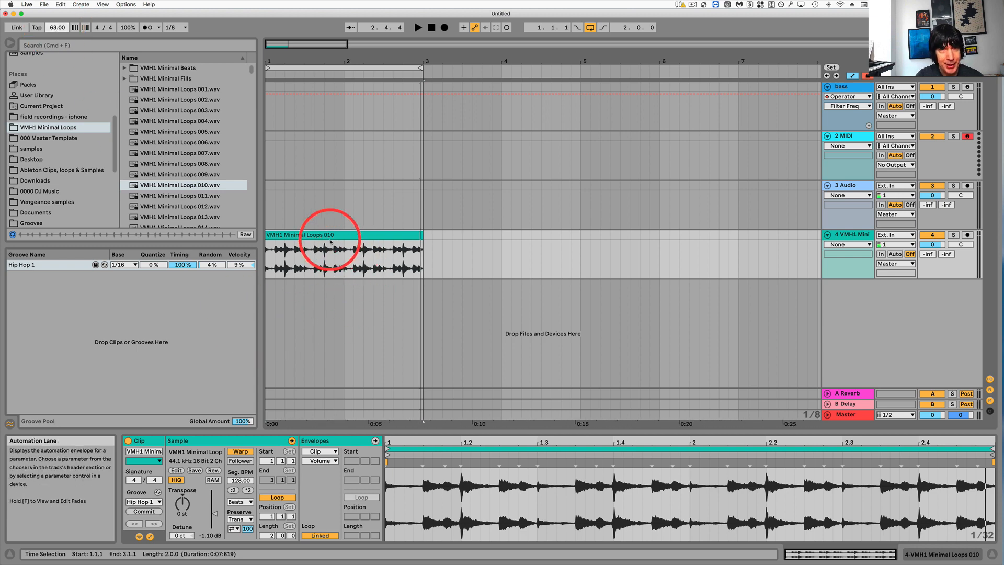
pyautogui.press('space')
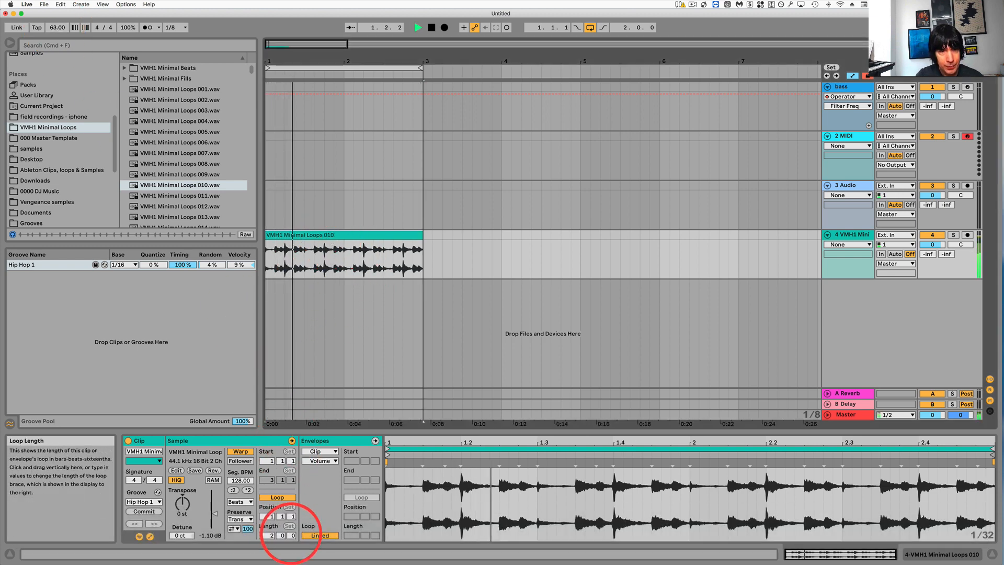
pyautogui.press('XF86AudioLowerVolume')
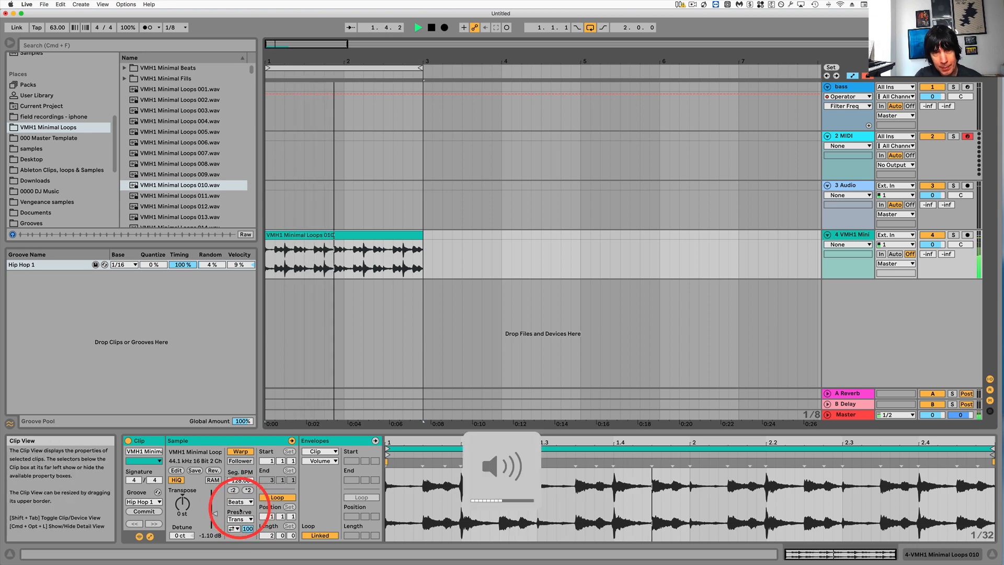
# Audition the loop in Tones warp mode with a Grain Size of 56.70, and switch it to Texture mode.
pyautogui.click(239, 502)
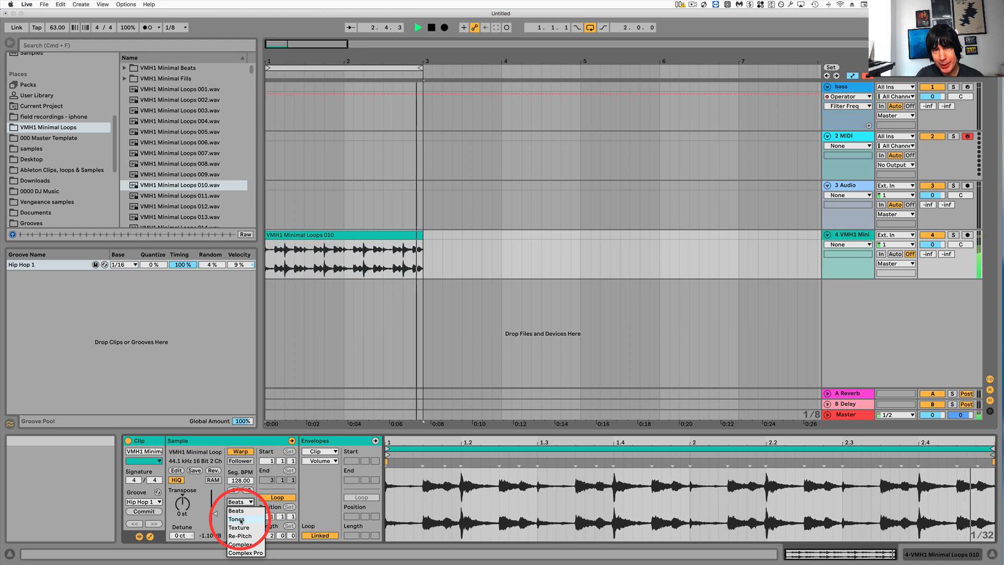
pyautogui.click(240, 519)
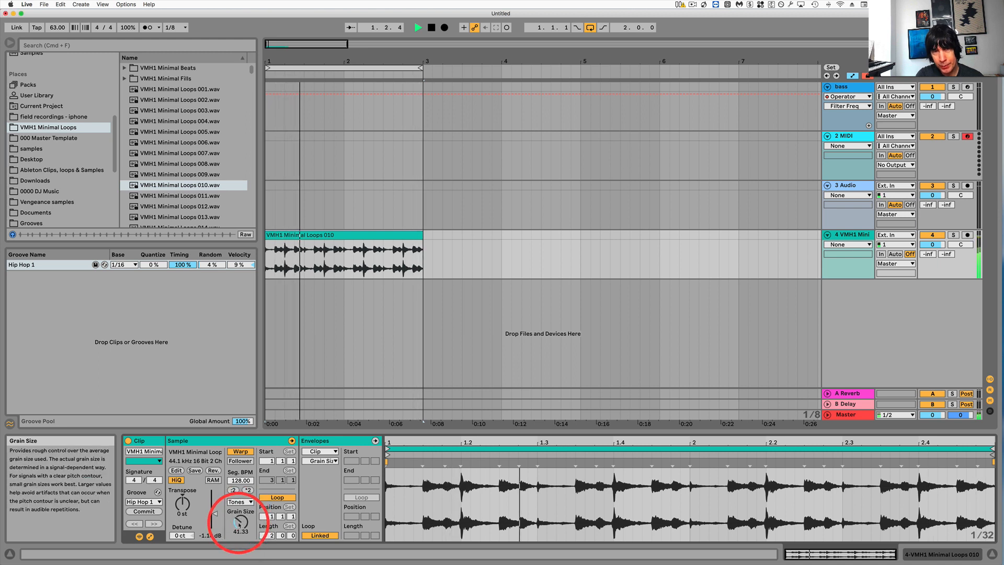
pyautogui.moveTo(239, 522); pyautogui.dragTo(240, 510)
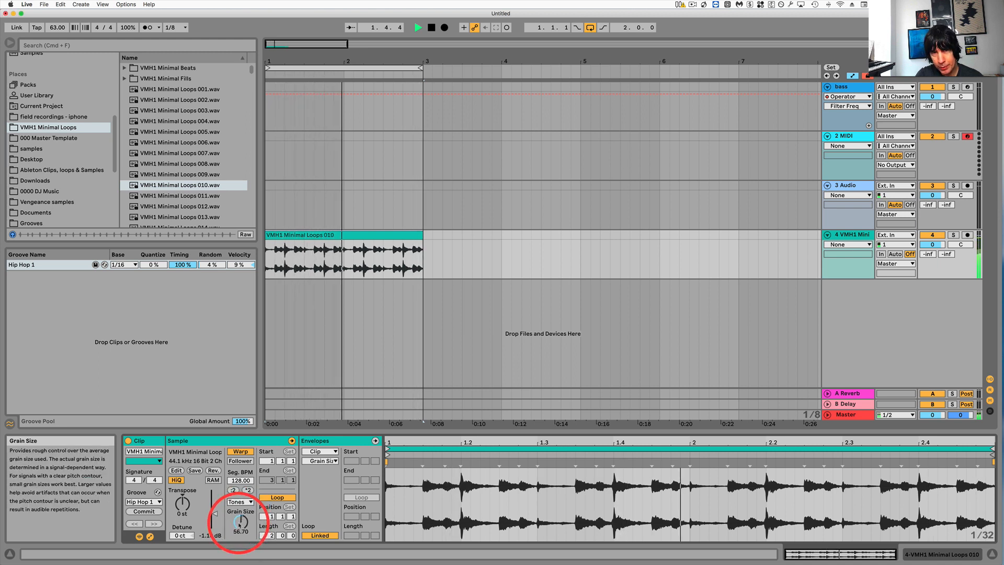
pyautogui.click(239, 501)
pyautogui.click(241, 530)
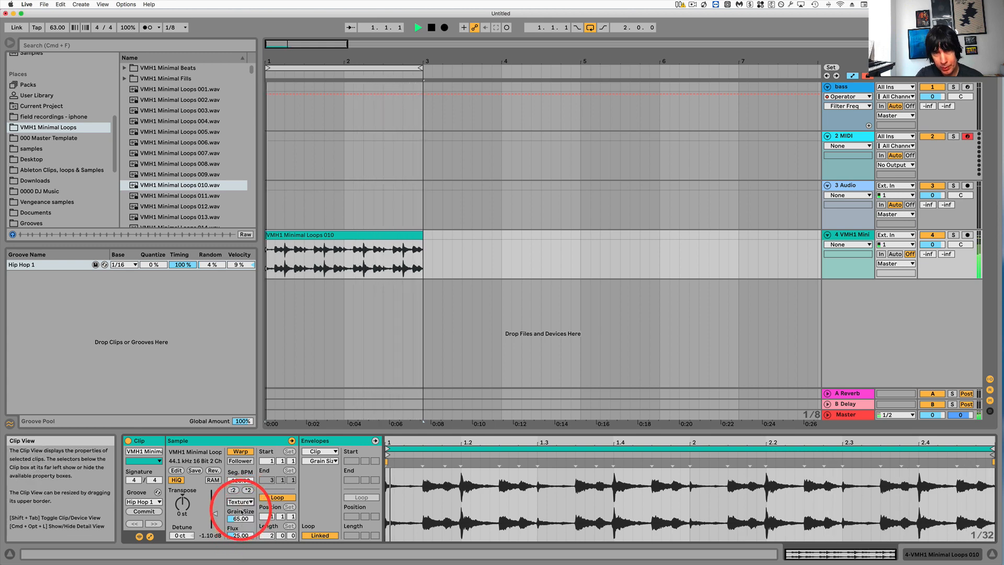
# Switch the clip's warp mode to Re-Pitch and raise the project tempo to 73 BPM during playback.
pyautogui.click(245, 502)
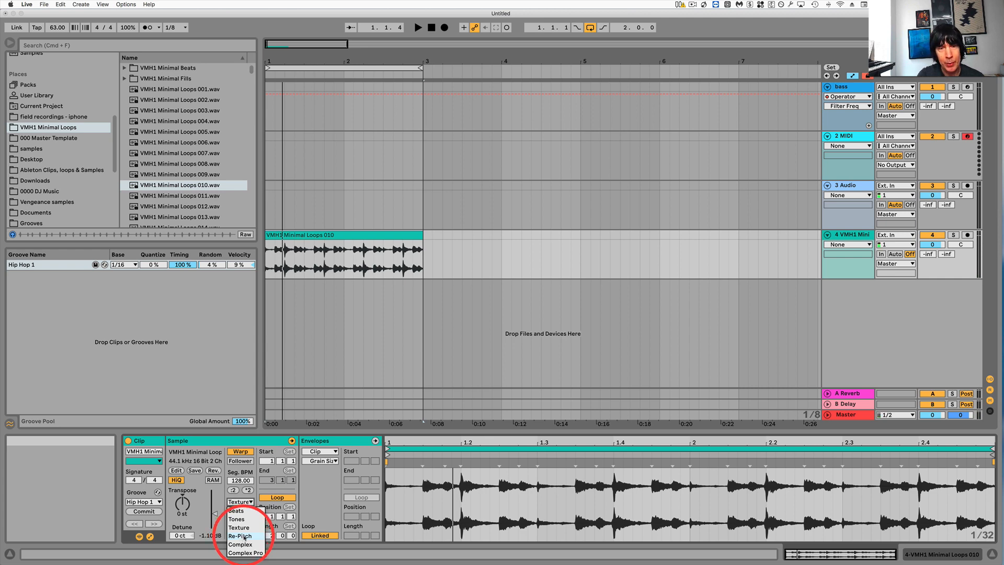
pyautogui.press('space')
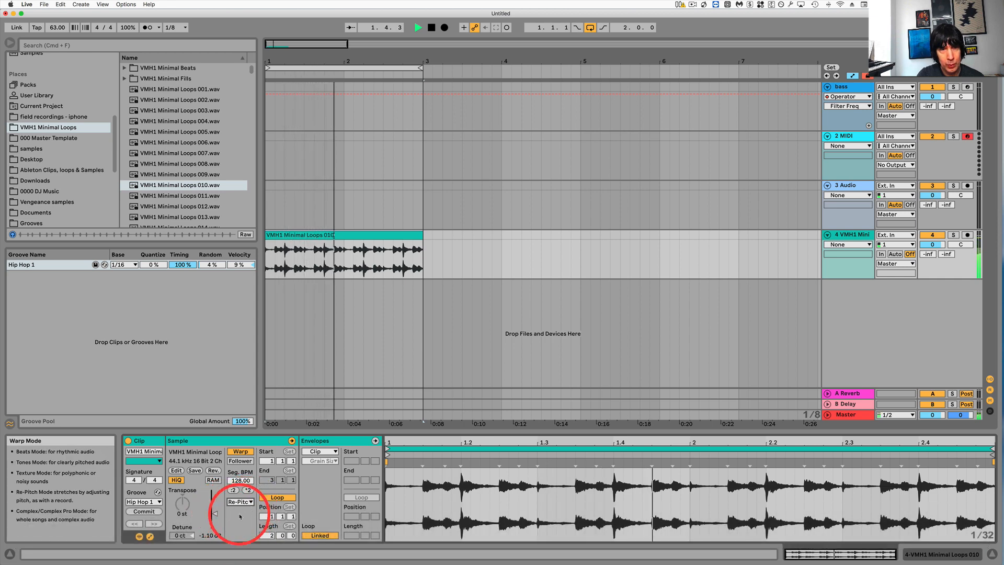
pyautogui.moveTo(60, 29)
pyautogui.mouseDown()
pyautogui.moveTo(61, 9)
pyautogui.moveTo(60, 42)
pyautogui.moveTo(61, 32)
pyautogui.mouseUp()
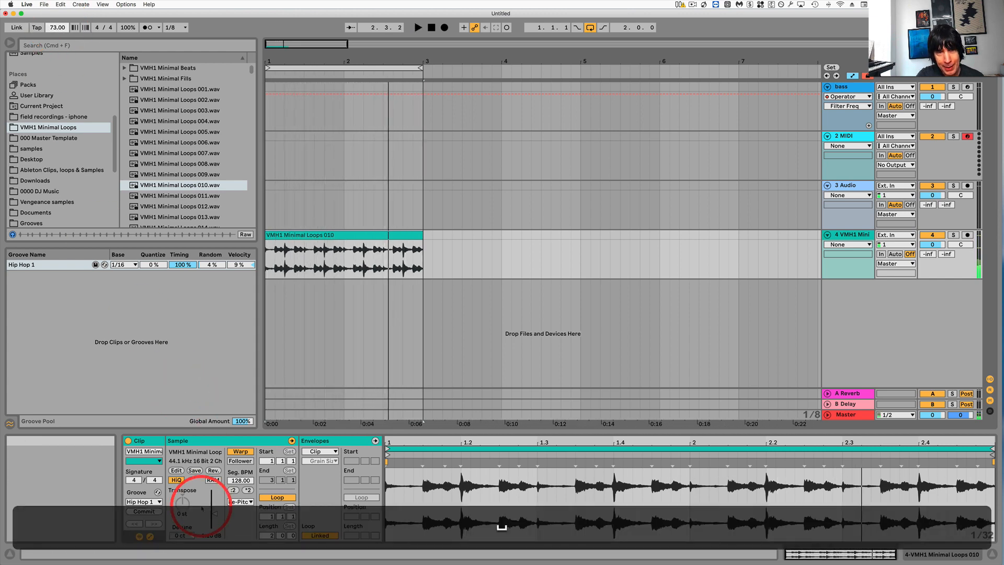
# Set the clip's warp mode to Complex and audition it at a project tempo of 69 BPM.
pyautogui.click(239, 501)
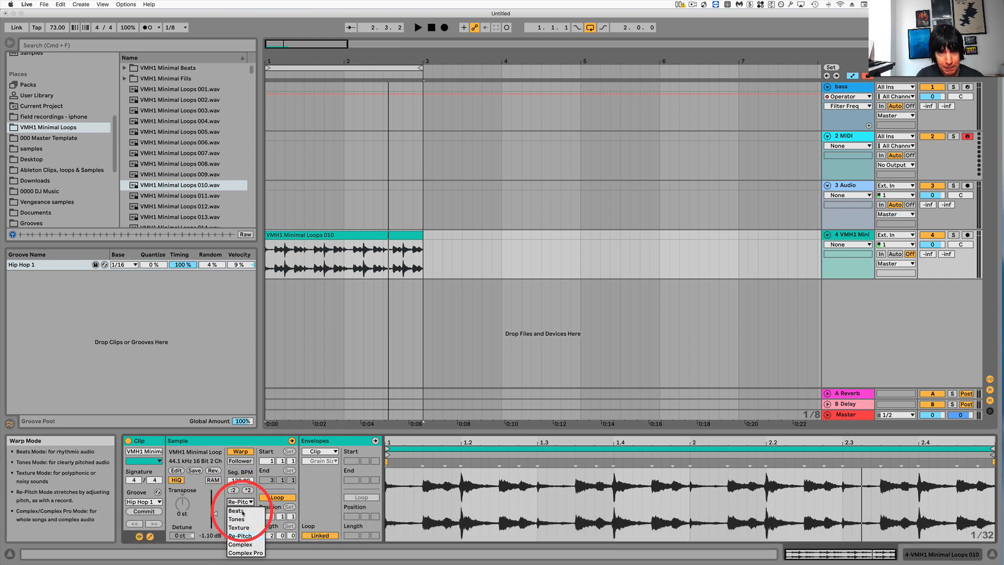
pyautogui.click(243, 545)
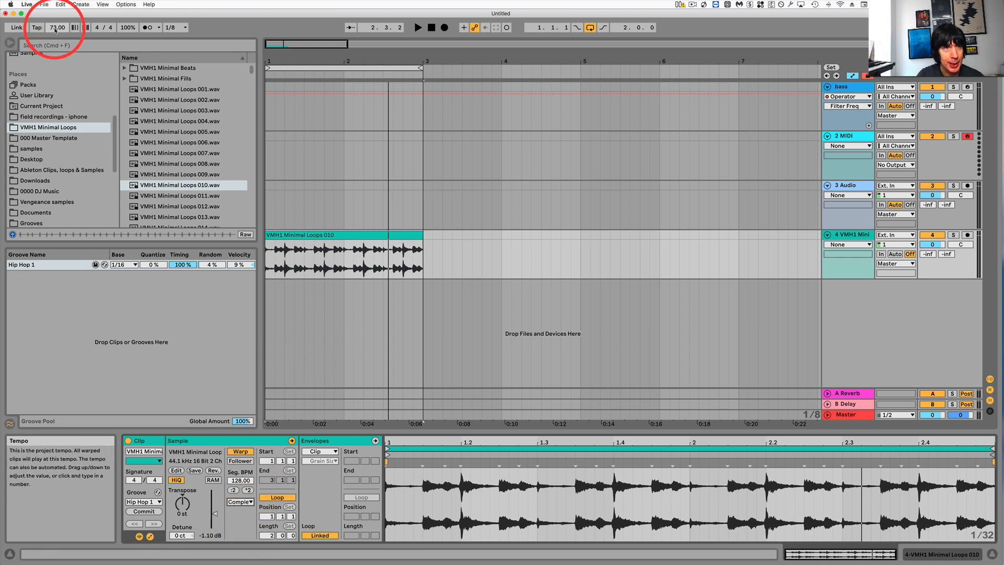
pyautogui.moveTo(56, 29); pyautogui.dragTo(55, 34)
pyautogui.press('space')
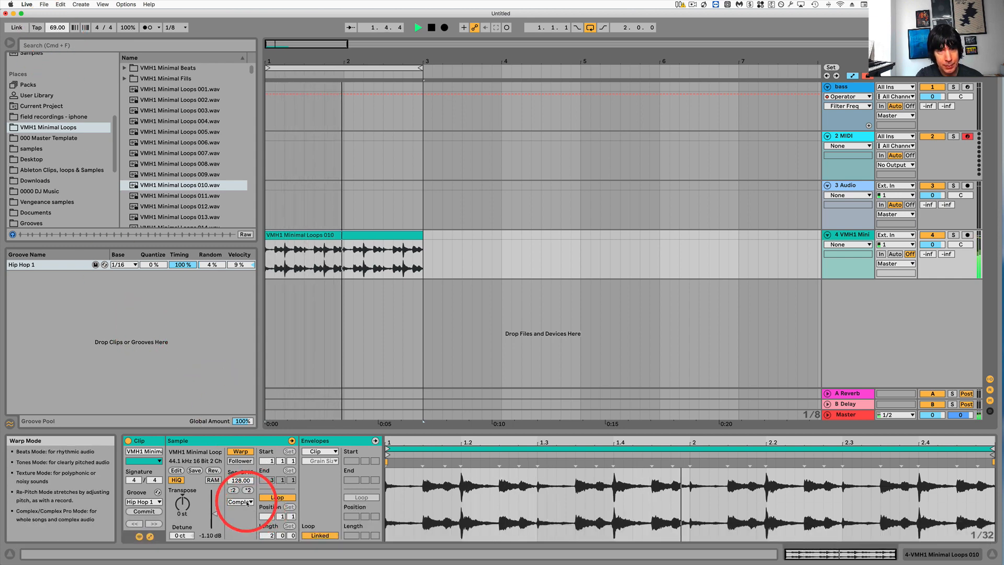
pyautogui.press('space')
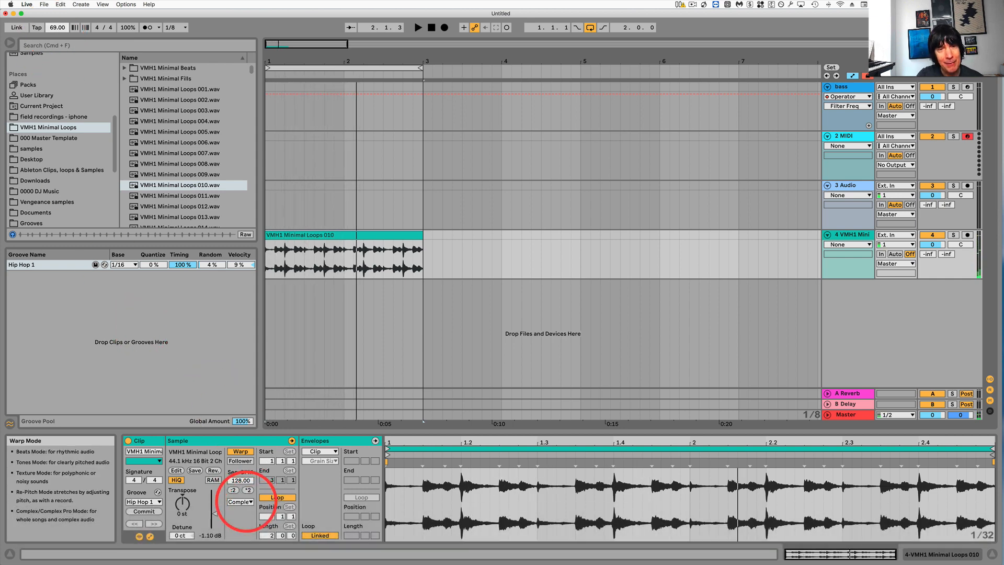
# Set the clip's warp mode to Complex Pro and raise the project tempo to 78 BPM during playback.
pyautogui.click(247, 503)
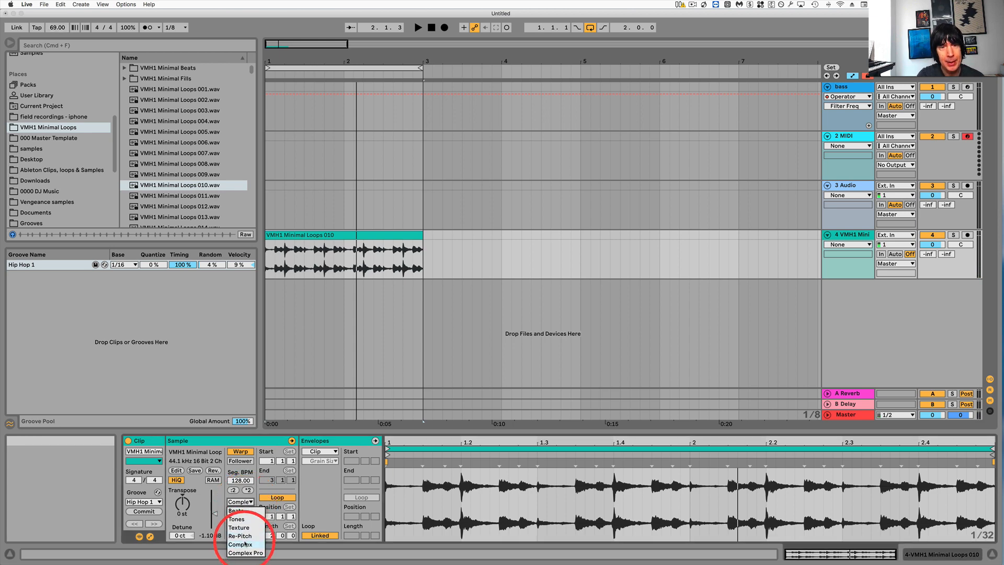
pyautogui.click(248, 553)
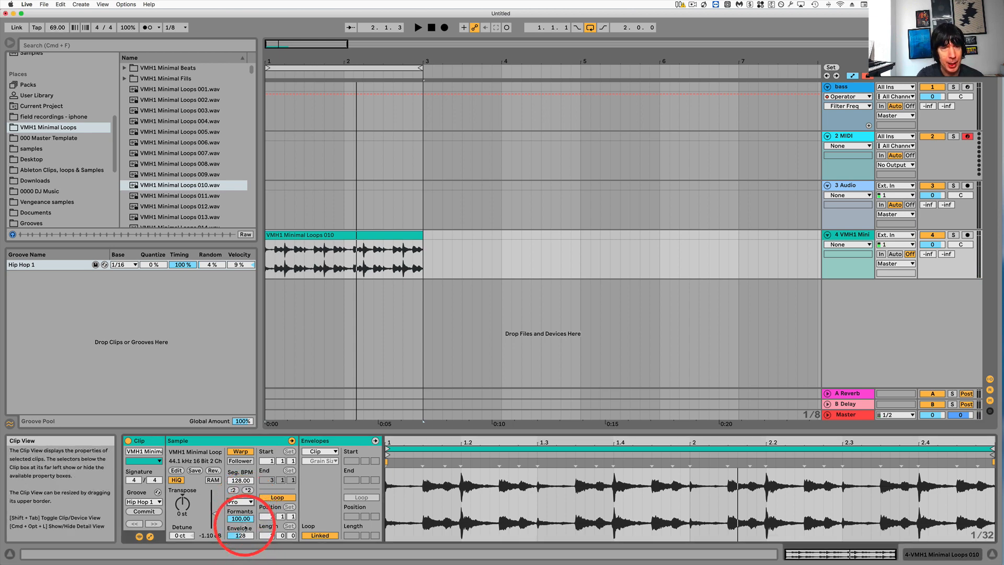
pyautogui.press('space')
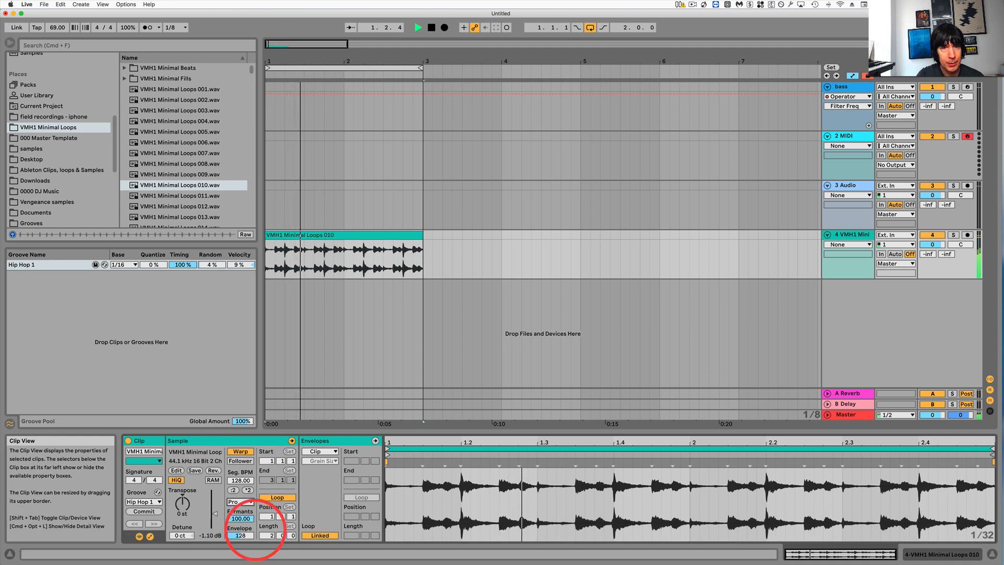
pyautogui.moveTo(57, 27); pyautogui.dragTo(57, 22)
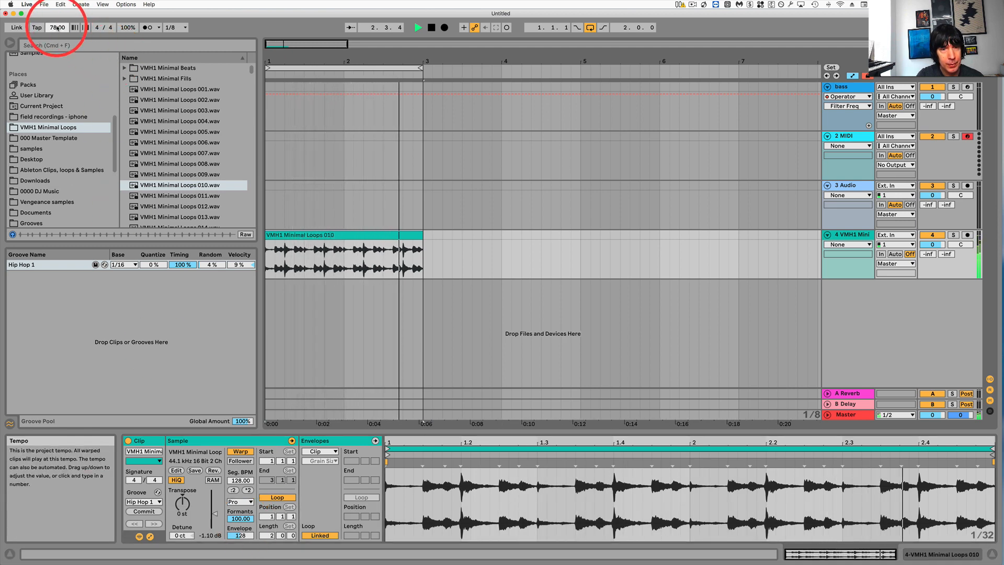
pyautogui.press('space')
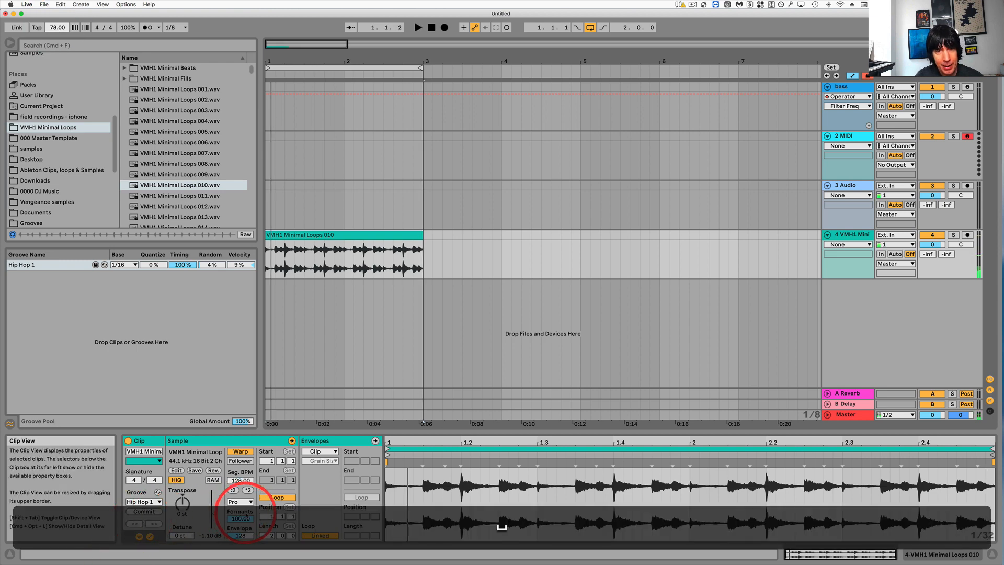
# Lower the Complex Pro Formants to 65.62 and Envelope to 104 while the loop plays.
pyautogui.press('space')
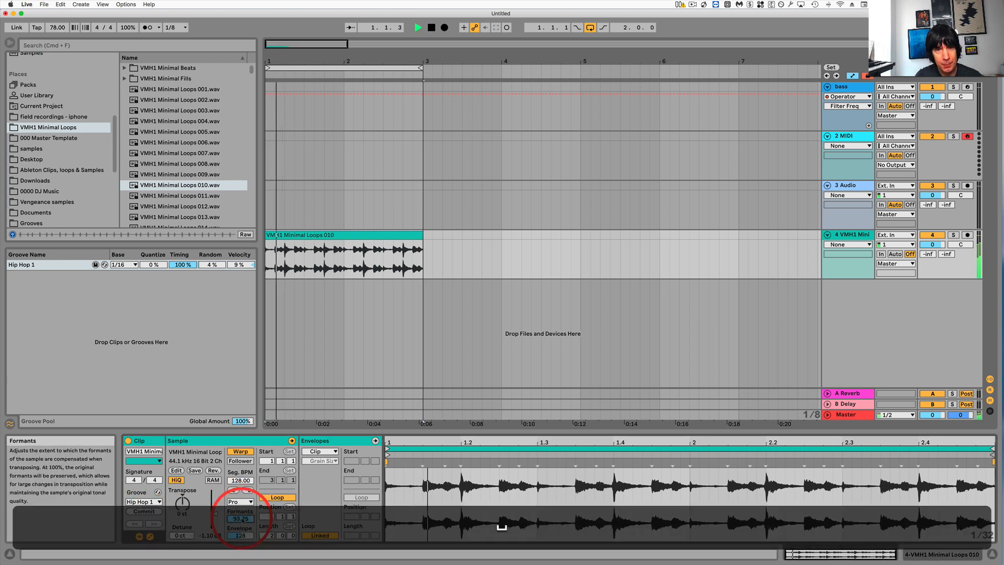
pyautogui.moveTo(242, 519); pyautogui.dragTo(238, 562)
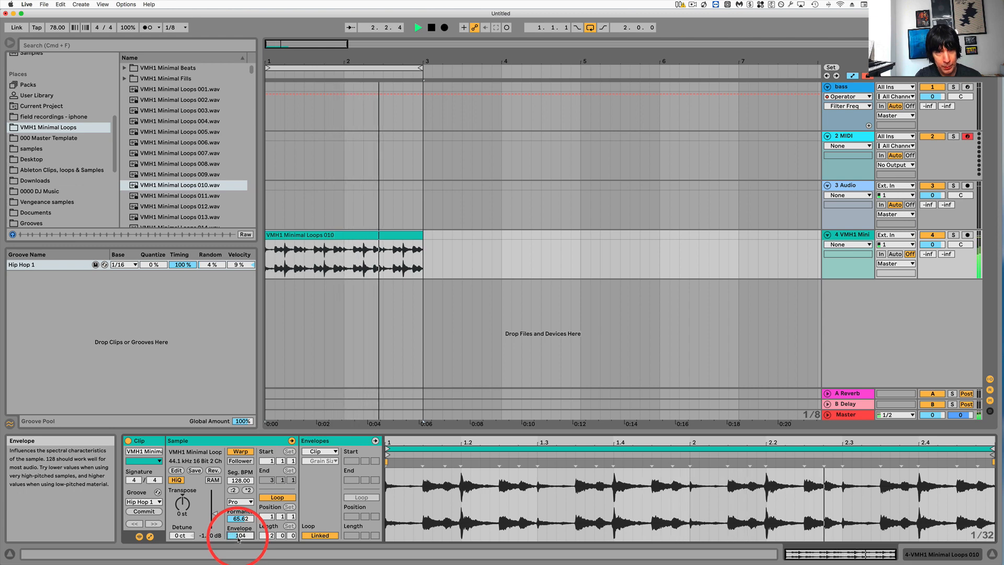
pyautogui.press('space')
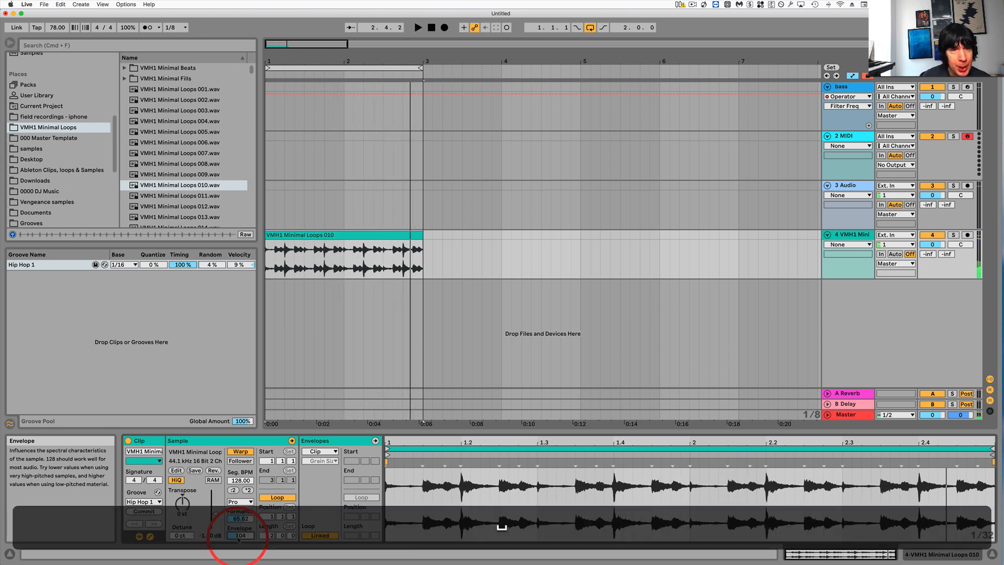
# Return the clip's warp mode to Beats and play the loop at a project tempo of 69 BPM.
pyautogui.click(240, 501)
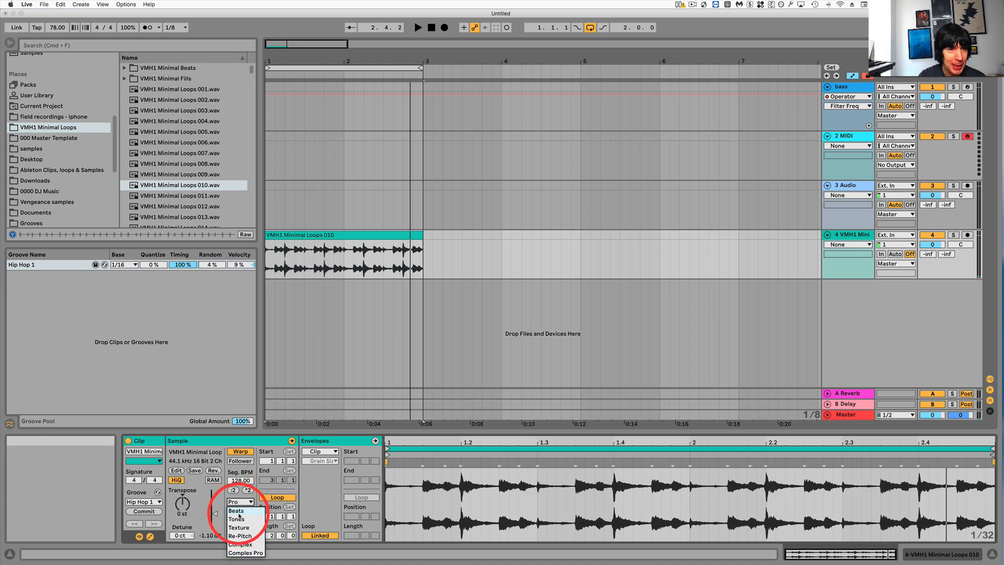
pyautogui.click(237, 511)
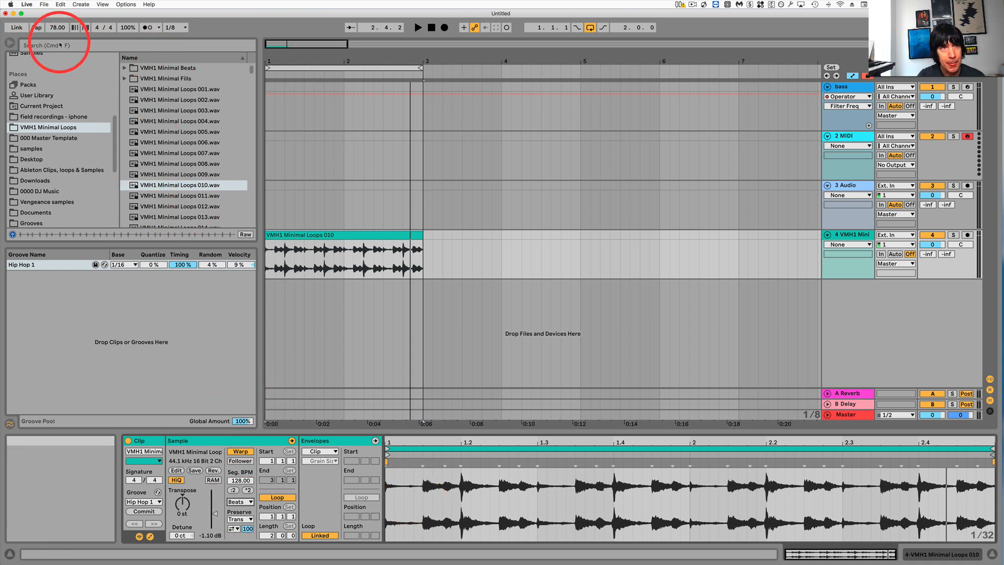
pyautogui.moveTo(57, 26); pyautogui.dragTo(57, 30)
pyautogui.press('space')
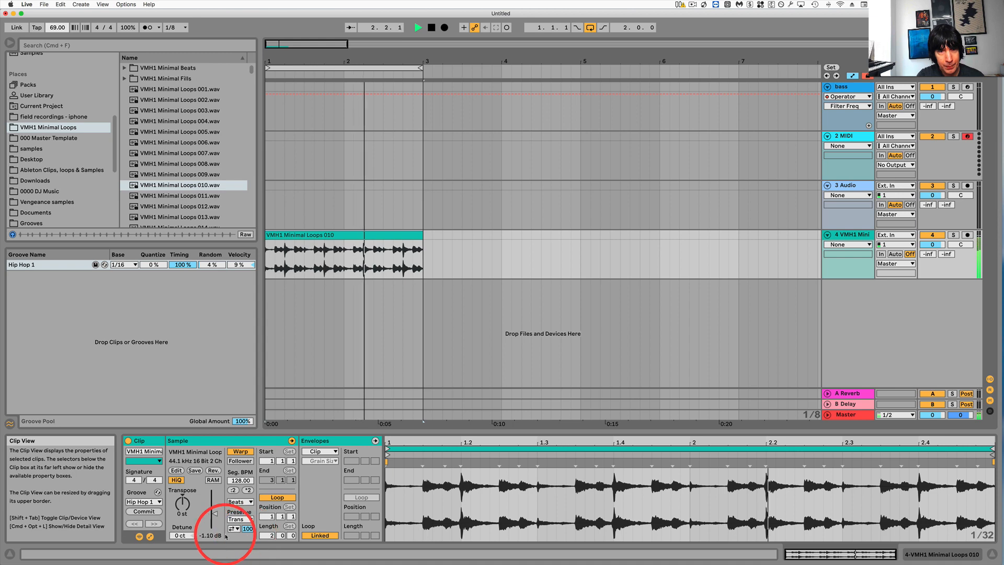
# Audition the Beats warp mode with its transient loop mode set to Loop Forward, and finish with Loop Off.
pyautogui.press('space')
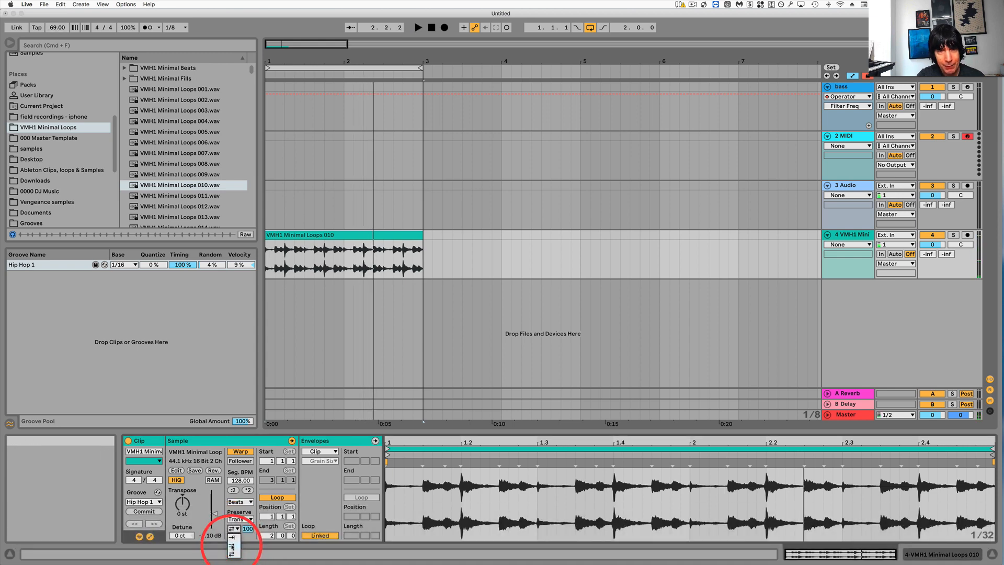
pyautogui.press('space')
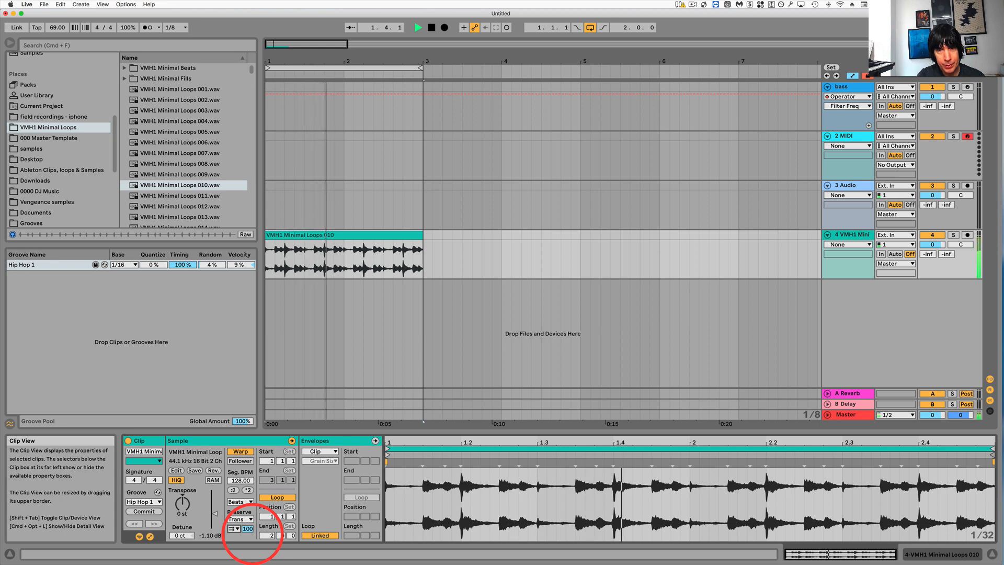
pyautogui.press('space')
pyautogui.click(233, 529)
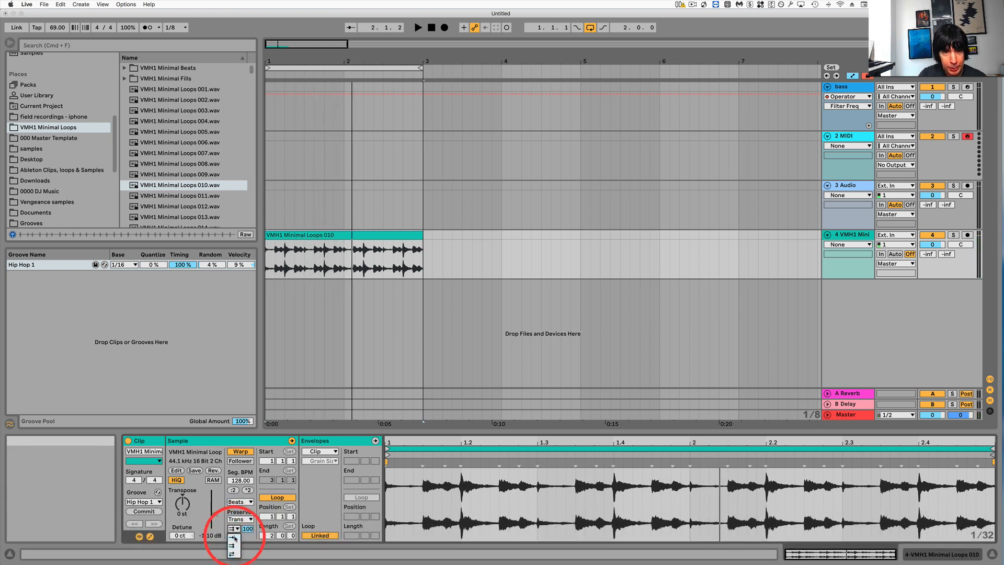
pyautogui.press('space')
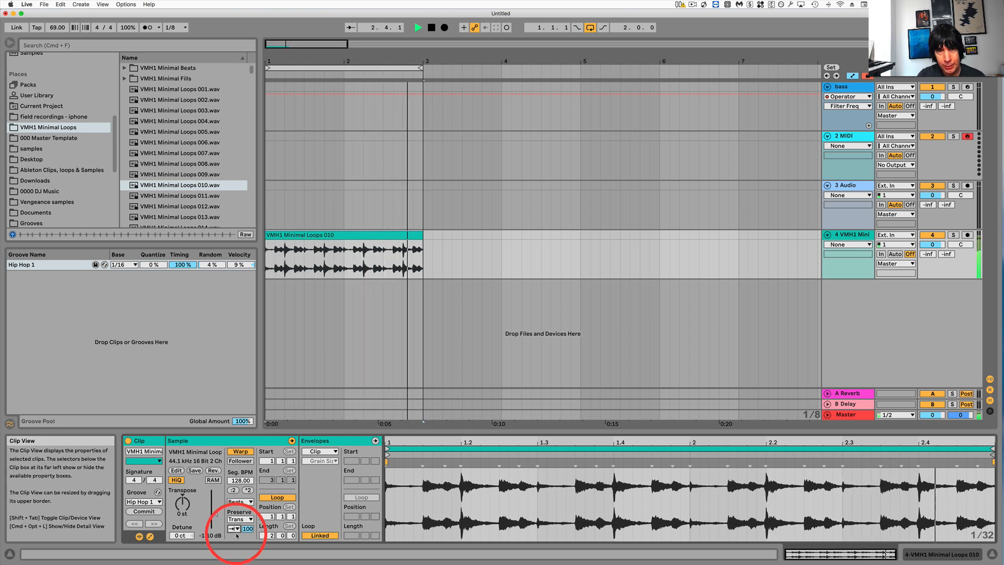
pyautogui.press('space')
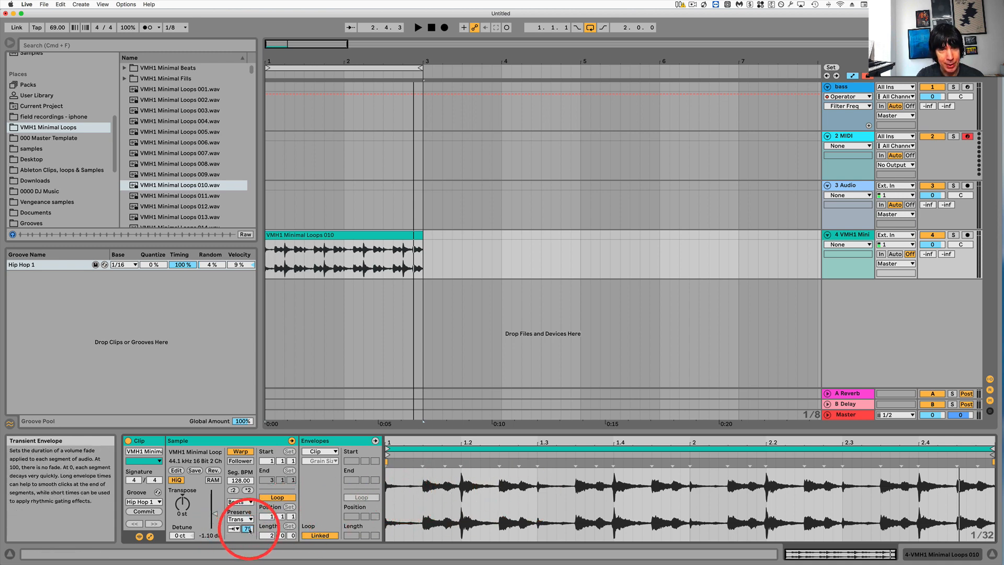
# Try the Beats Transient Envelope at 27 and 0 during playback and return it to 100.
pyautogui.press('space')
pyautogui.moveTo(249, 530); pyautogui.dragTo(249, 531)
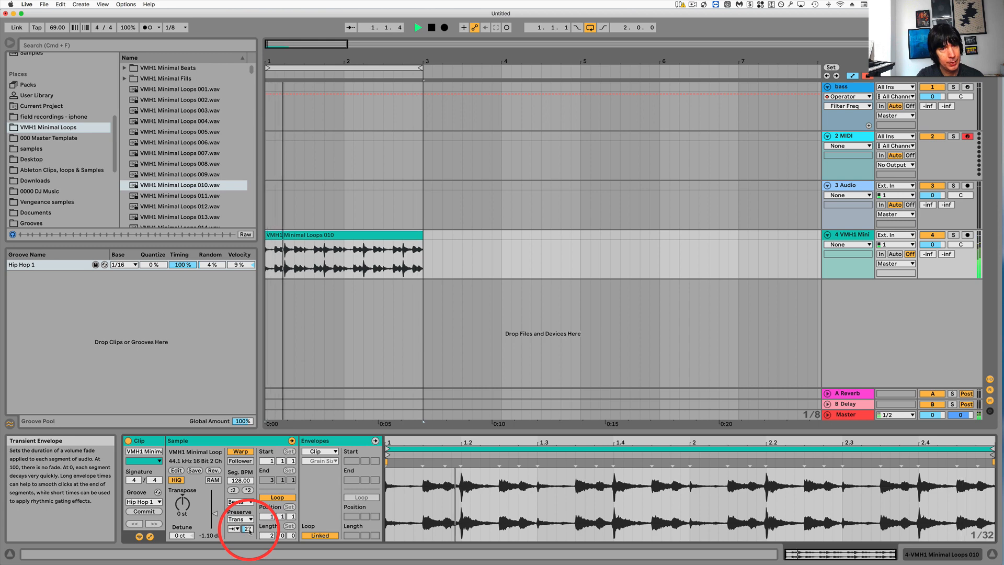
pyautogui.moveTo(249, 531); pyautogui.dragTo(248, 530)
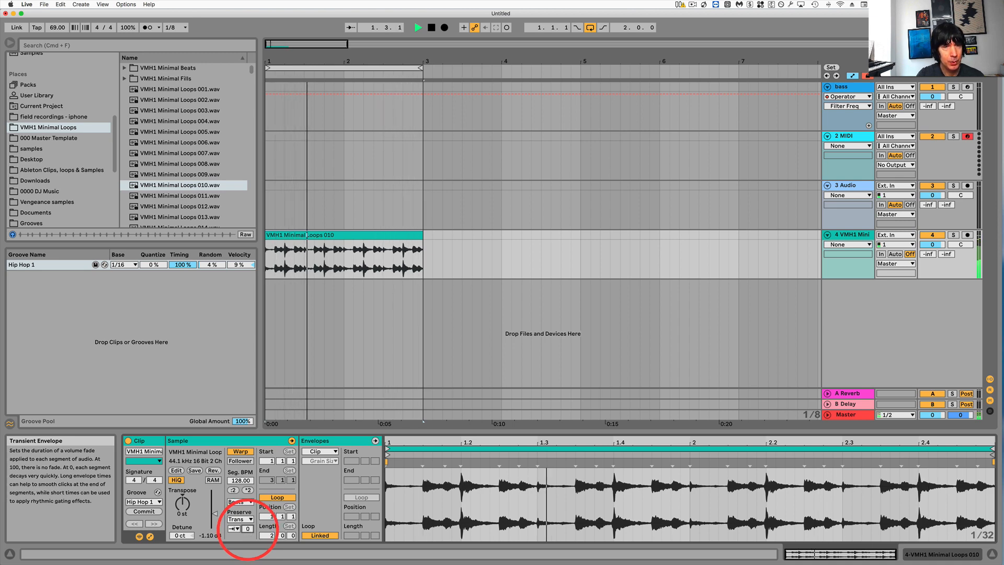
pyautogui.moveTo(249, 531); pyautogui.dragTo(248, 479)
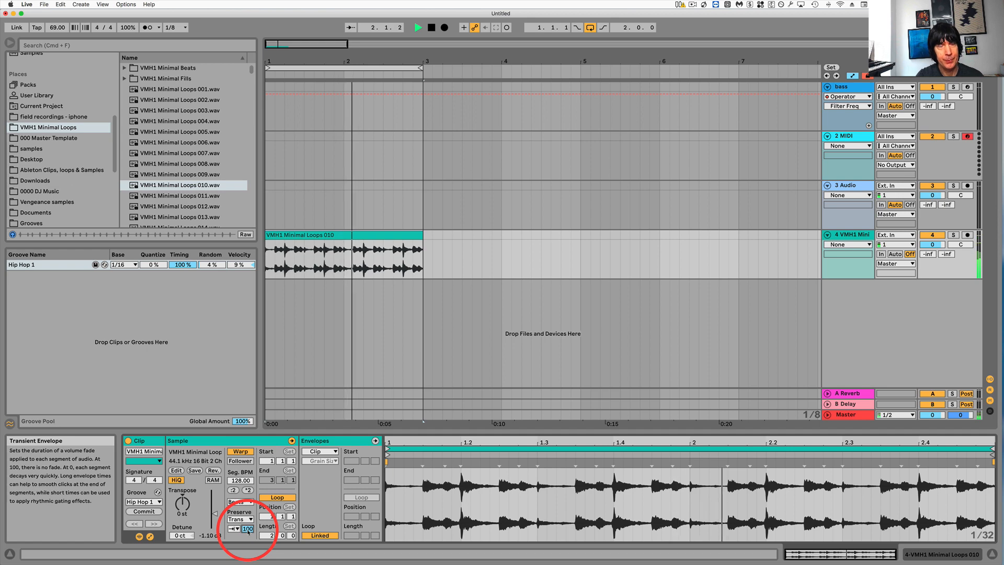
pyautogui.press('space')
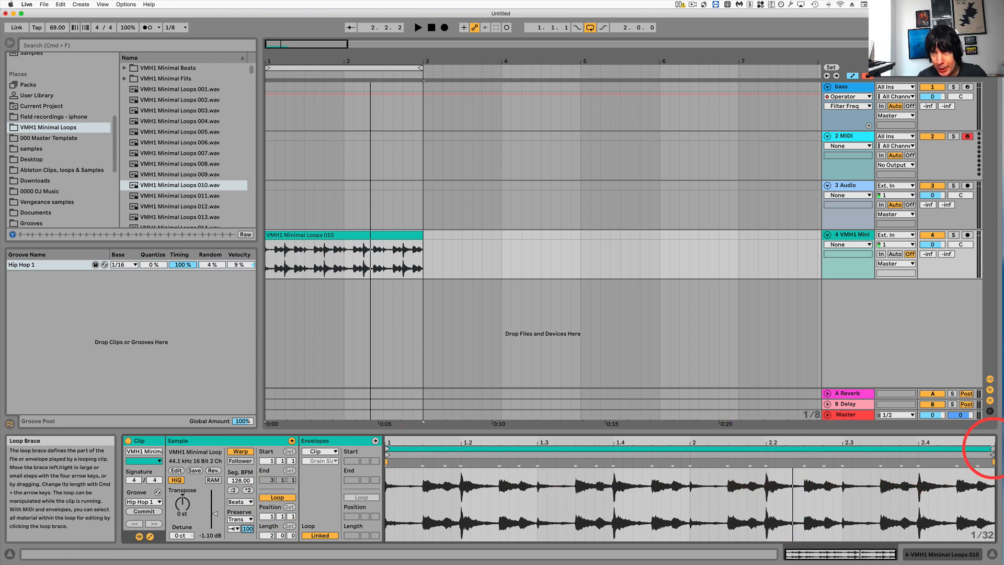
# Audition the clip with its loop shortened to one beat and to two beats, and restore the full two-bar loop.
pyautogui.moveTo(992, 454)
pyautogui.mouseDown()
pyautogui.moveTo(419, 463)
pyautogui.moveTo(462, 458)
pyautogui.mouseUp()
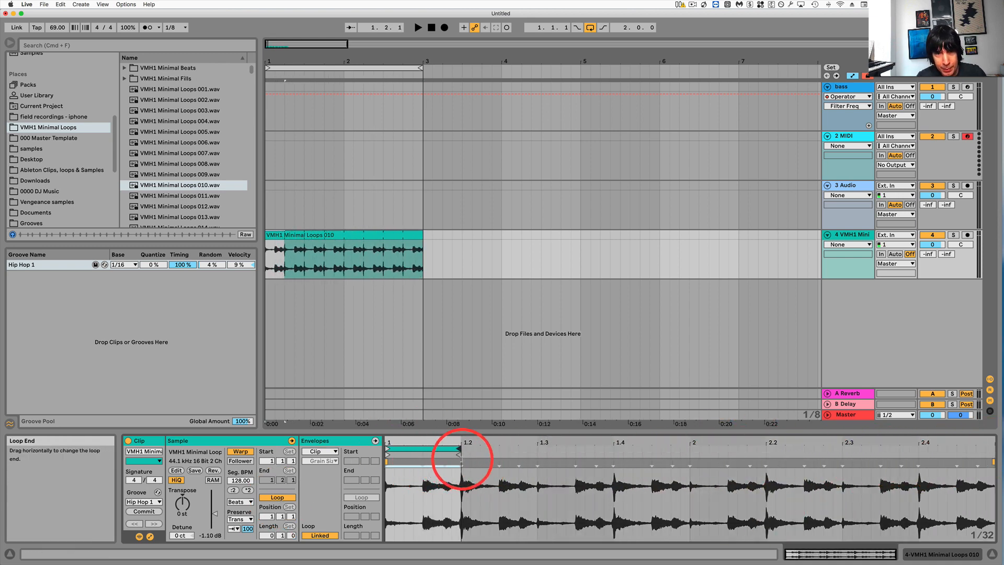
pyautogui.press('space')
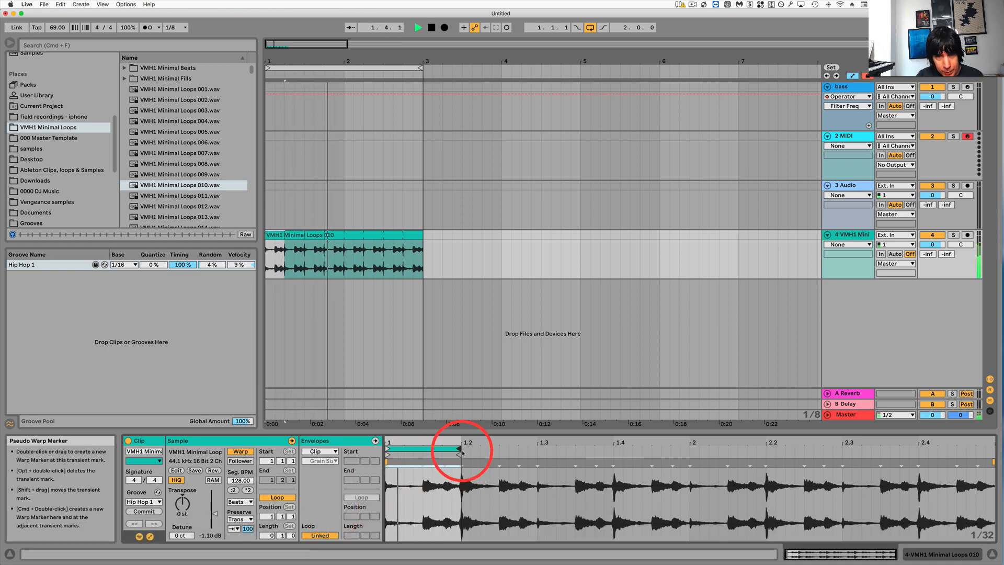
pyautogui.moveTo(459, 448); pyautogui.dragTo(534, 448)
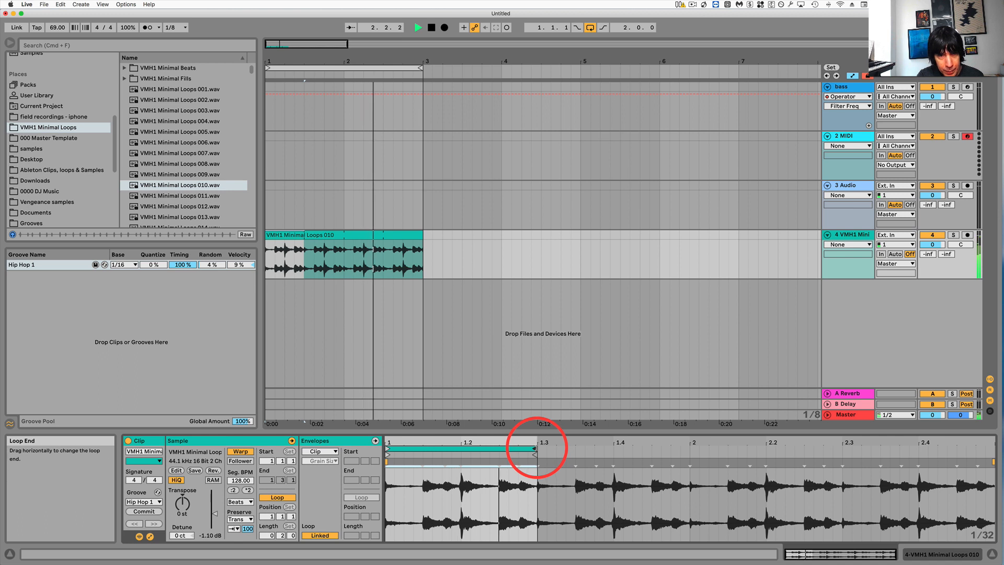
pyautogui.press('space')
pyautogui.moveTo(535, 448)
pyautogui.mouseDown()
pyautogui.moveTo(986, 421)
pyautogui.moveTo(978, 436)
pyautogui.mouseUp()
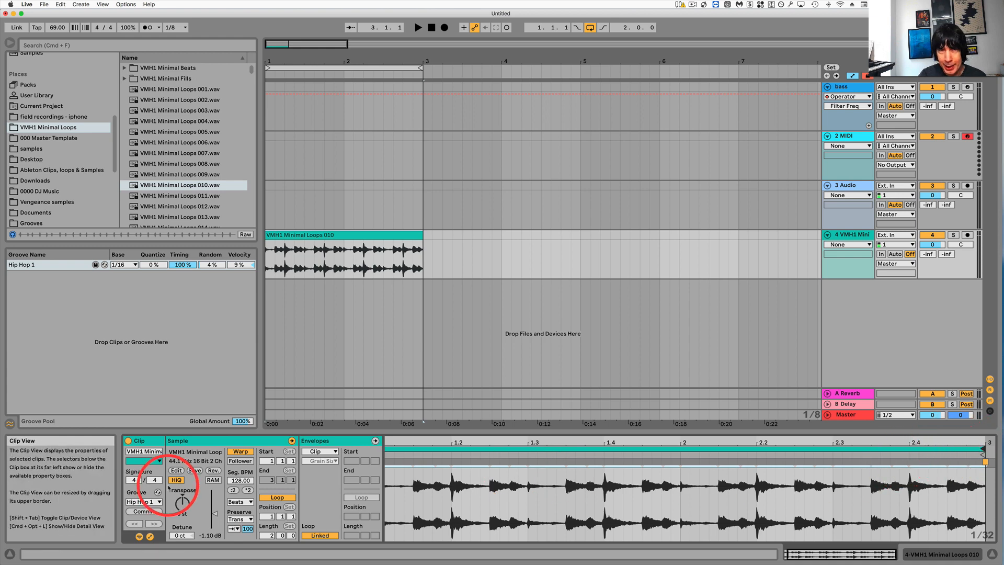
pyautogui.rightClick(487, 489)
pyautogui.click(407, 472)
pyautogui.hscroll(-1, 409, 478)
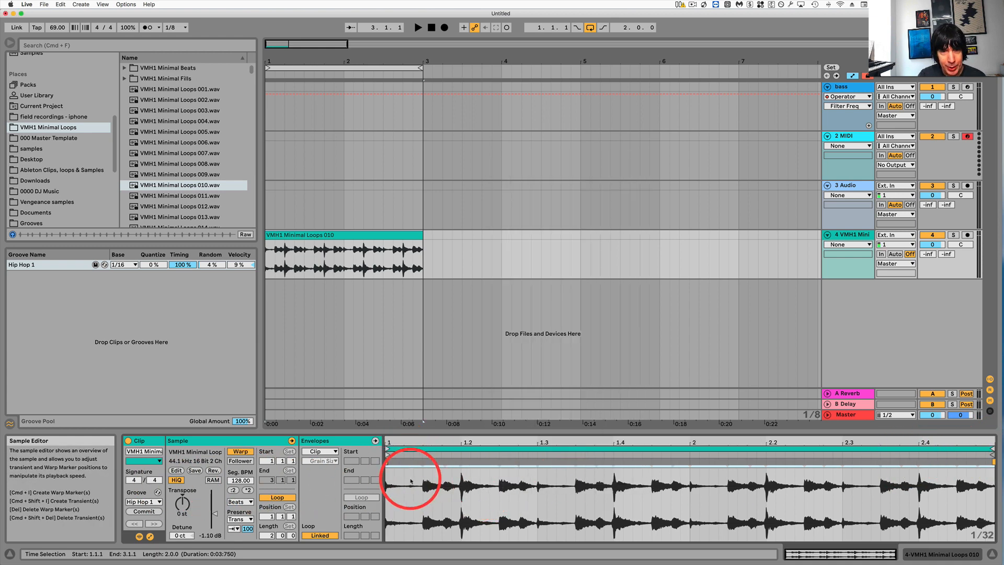
pyautogui.moveTo(388, 456)
pyautogui.mouseDown()
pyautogui.moveTo(497, 456)
pyautogui.moveTo(381, 455)
pyautogui.mouseUp()
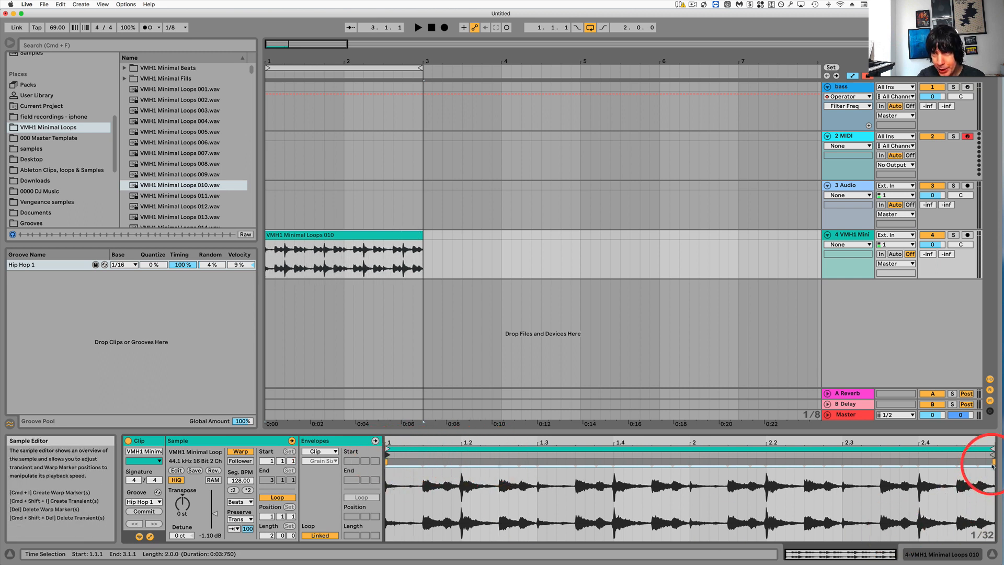
pyautogui.moveTo(906, 456)
pyautogui.mouseDown()
pyautogui.moveTo(811, 460)
pyautogui.moveTo(990, 456)
pyautogui.mouseUp()
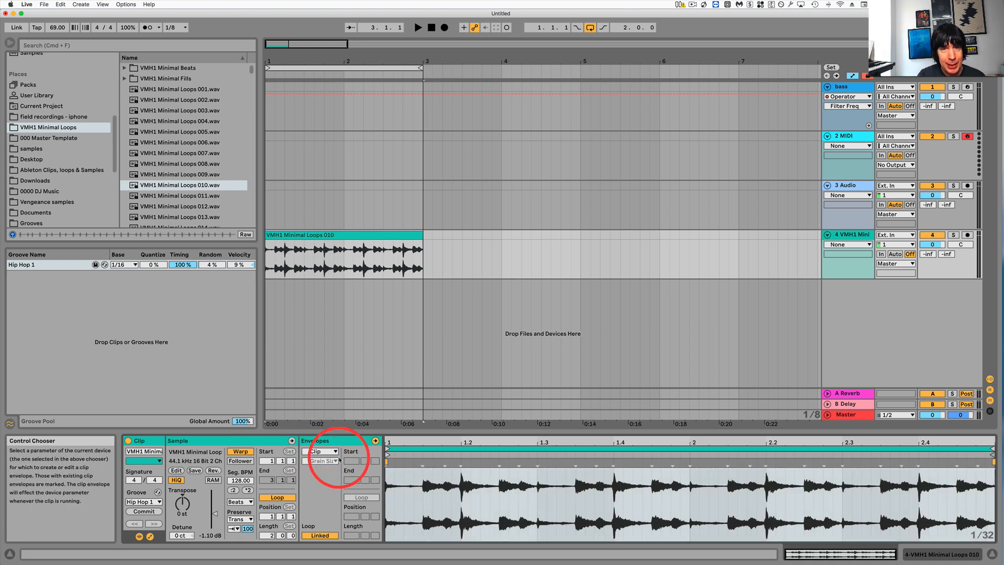
# Show the clip's Transposition envelope and enable Draw Mode for editing it.
pyautogui.click(322, 461)
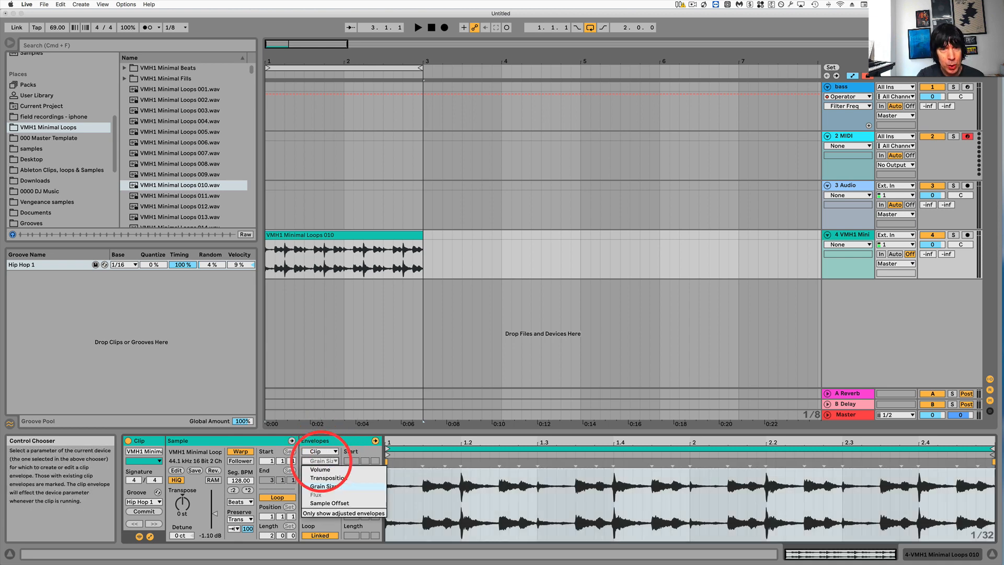
pyautogui.click(322, 477)
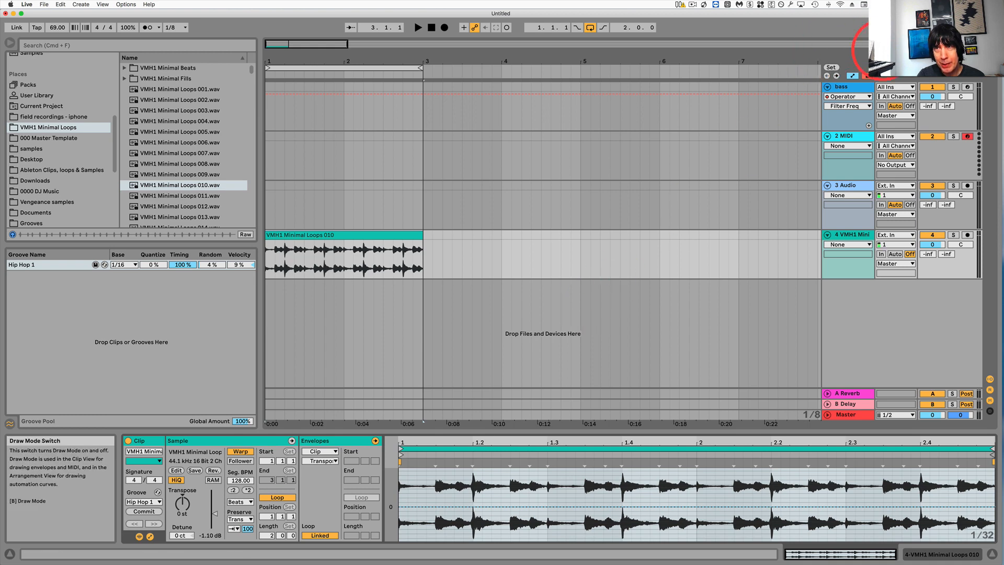
pyautogui.press('b')
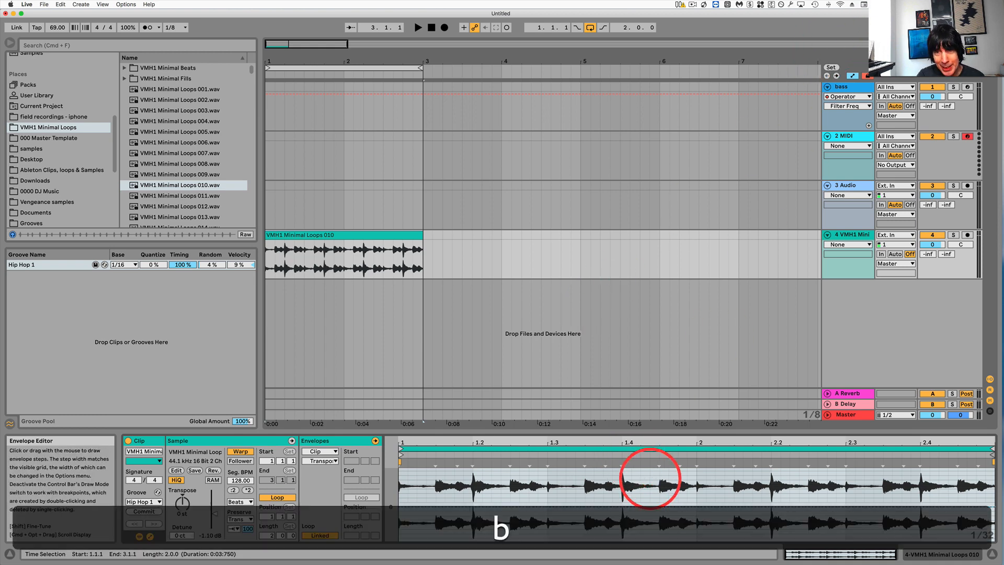
pyautogui.press('b')
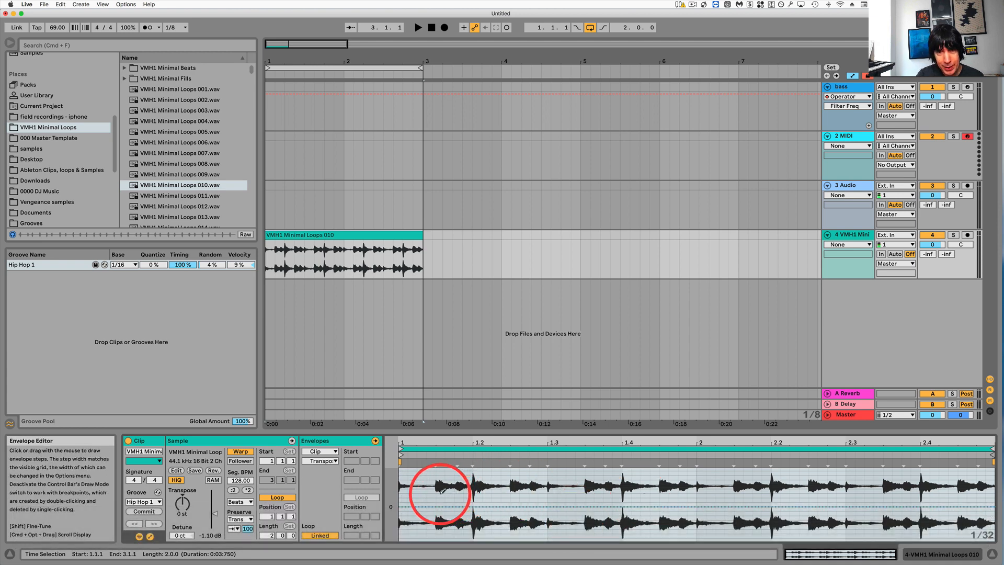
# Draw short upward and downward steps in the Transposition envelope between beats 1.2 and 2.3, including about -7 st at bar 2.
pyautogui.click(477, 490)
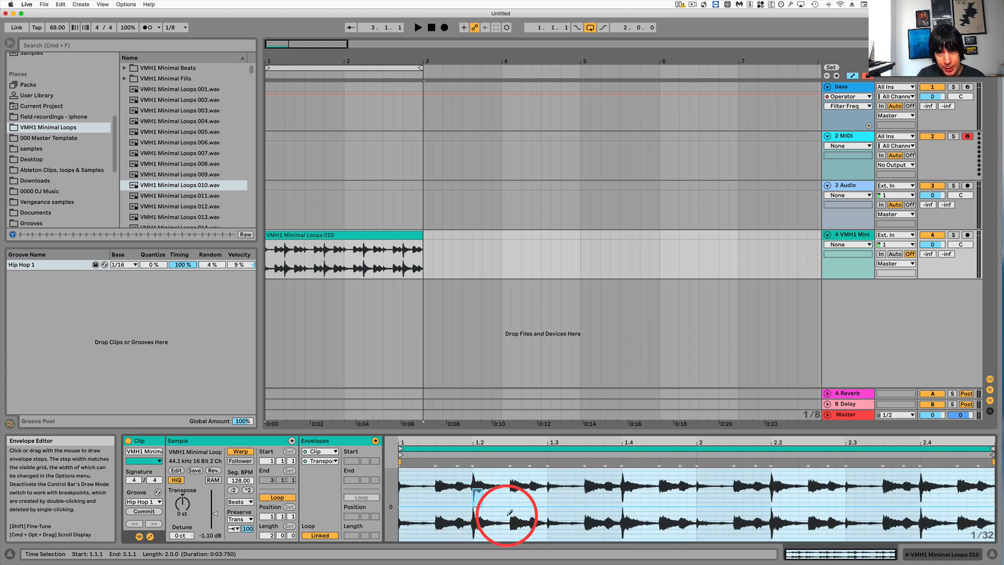
pyautogui.click(517, 512)
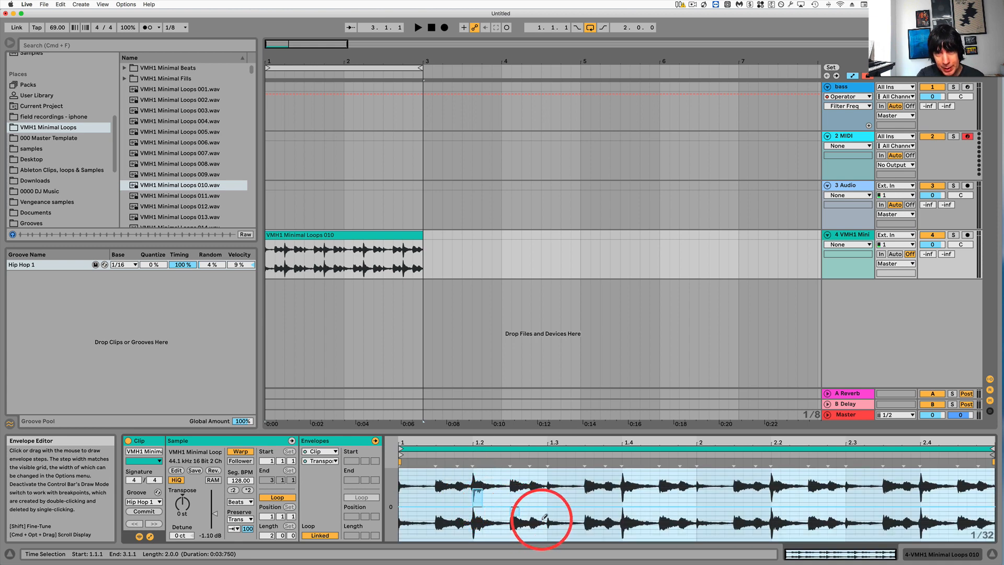
pyautogui.click(551, 503)
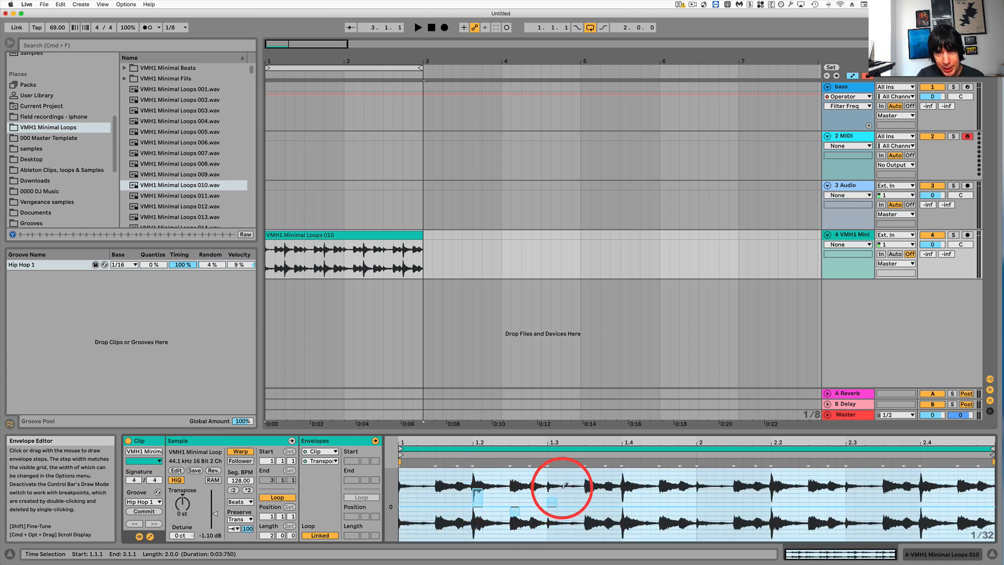
pyautogui.click(588, 486)
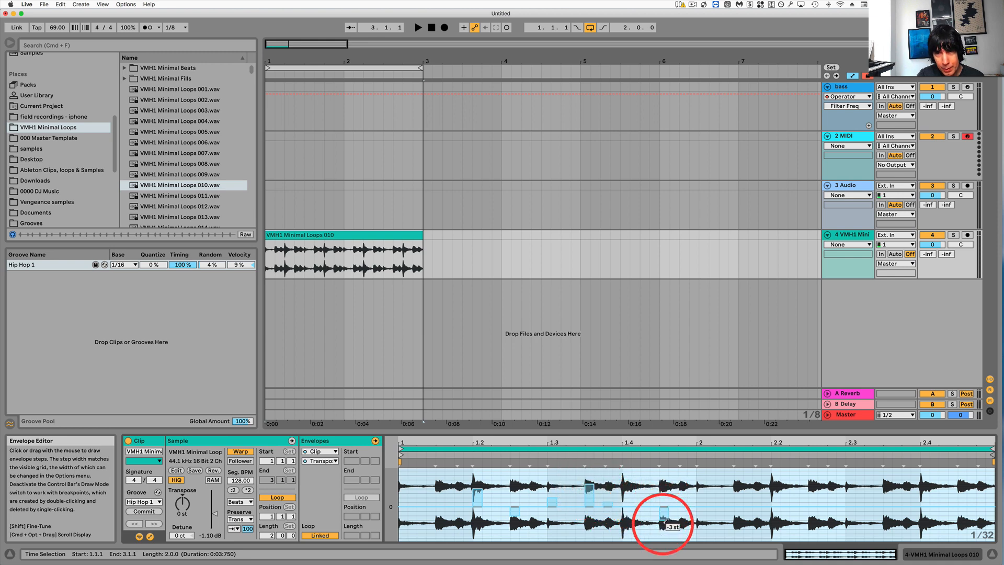
pyautogui.click(663, 530)
pyautogui.click(701, 523)
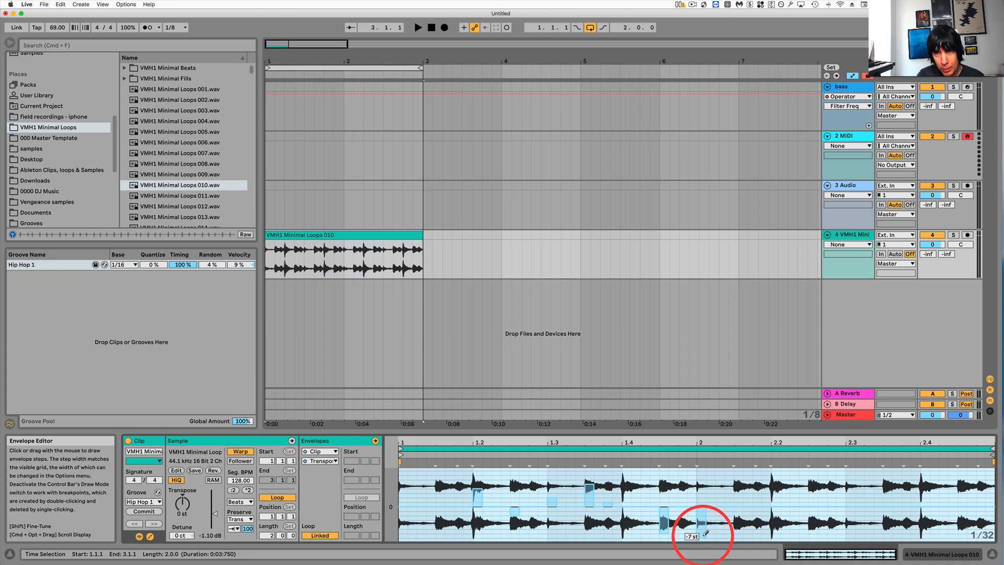
pyautogui.click(739, 483)
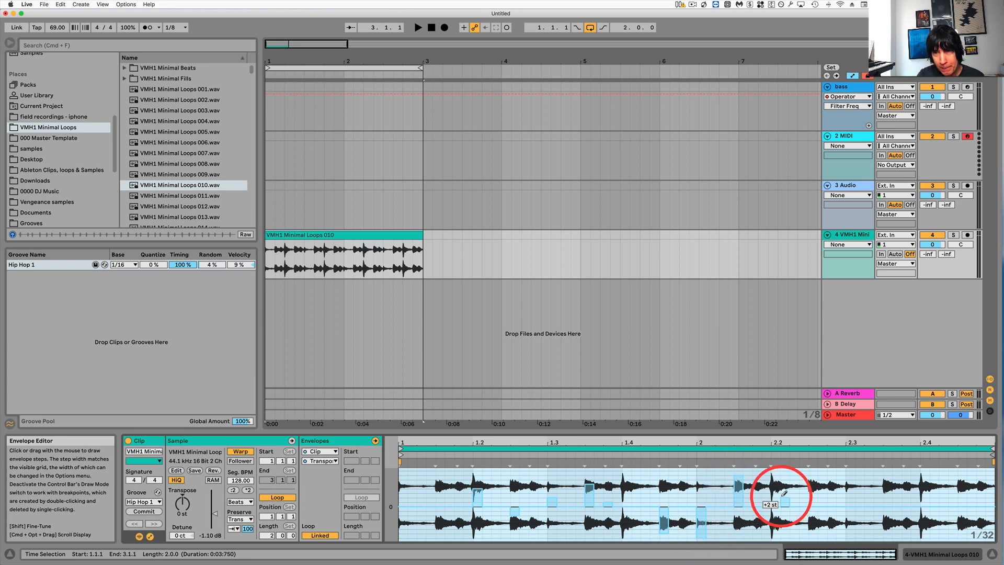
pyautogui.moveTo(785, 492); pyautogui.dragTo(783, 486)
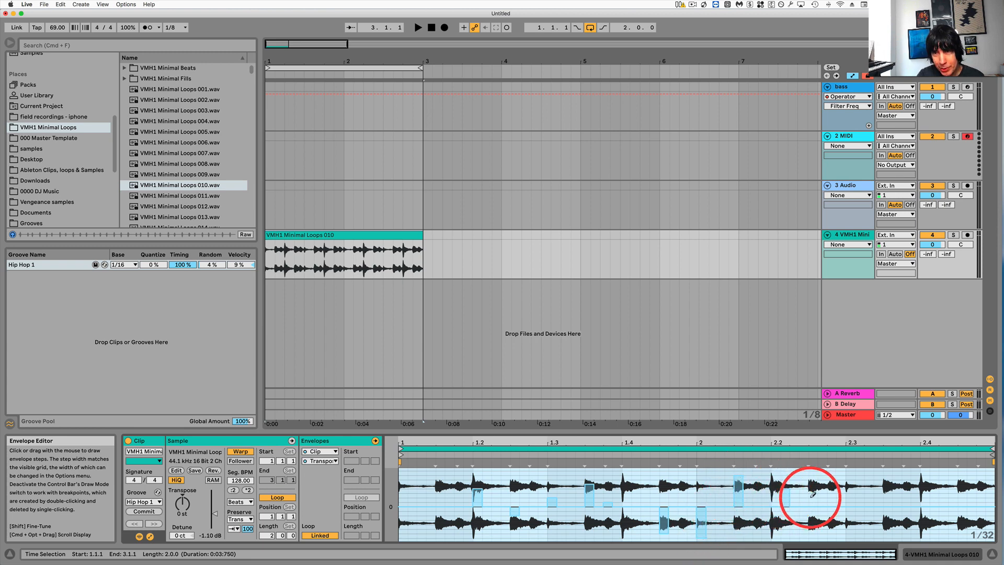
pyautogui.click(817, 485)
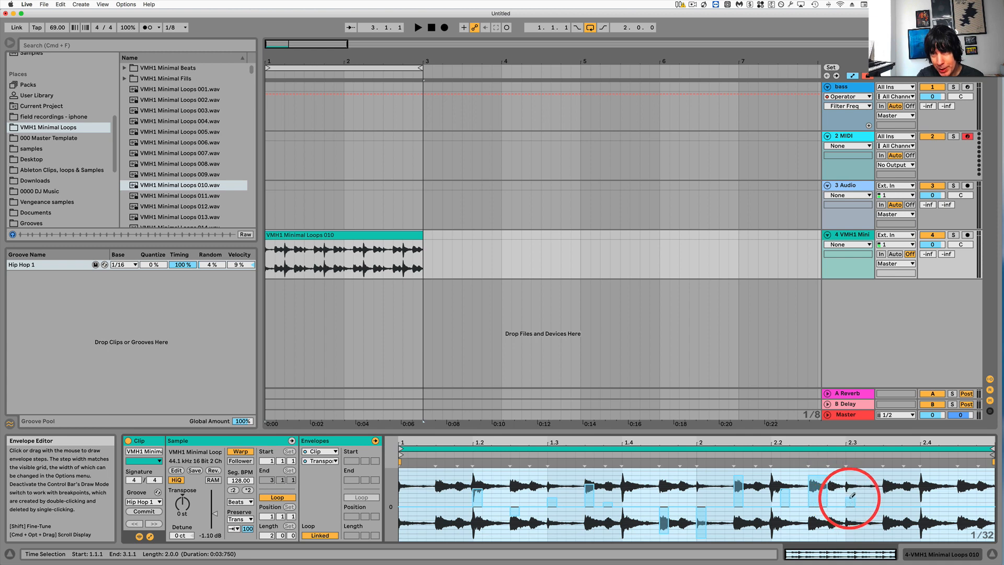
# Play the transposed loop and raise the project tempo to 108 BPM.
pyautogui.press('space')
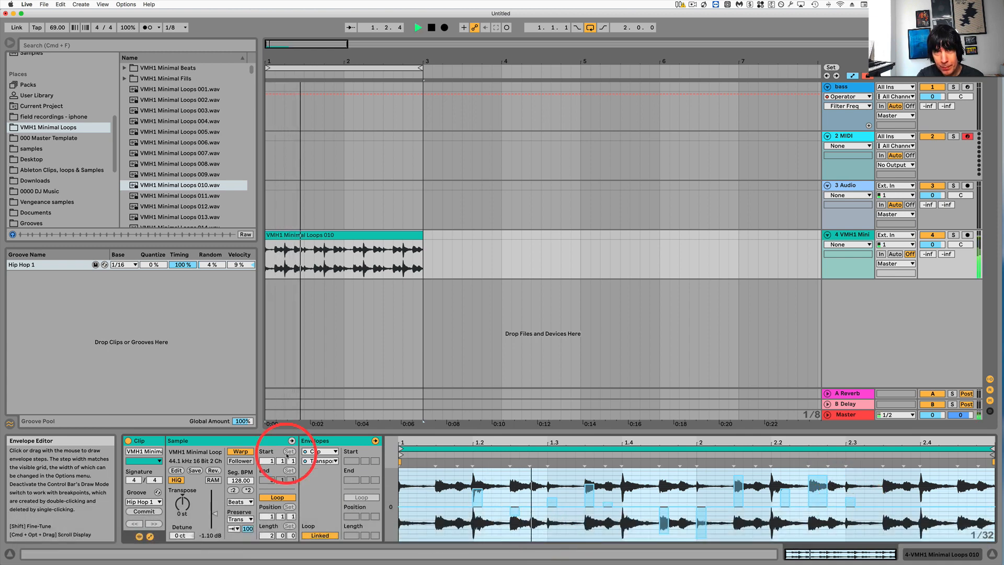
pyautogui.press('space')
pyautogui.moveTo(57, 29); pyautogui.dragTo(57, 25)
pyautogui.press('space')
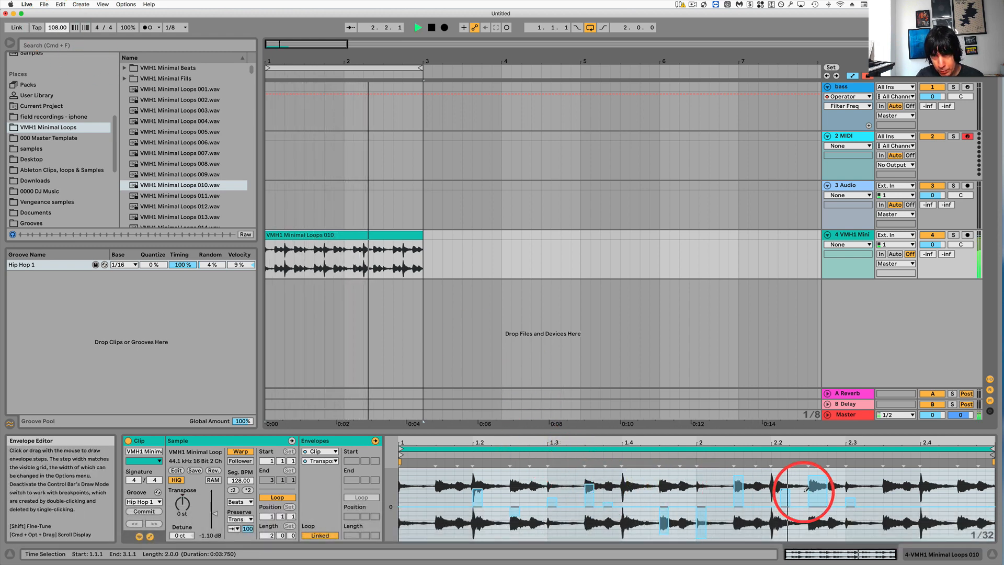
# Draw more extreme Transposition envelope steps during playback, dropping the section from bar 2 to just past 2.2 to about -44 st.
pyautogui.moveTo(922, 484)
pyautogui.mouseDown()
pyautogui.moveTo(997, 459)
pyautogui.moveTo(994, 470)
pyautogui.mouseUp()
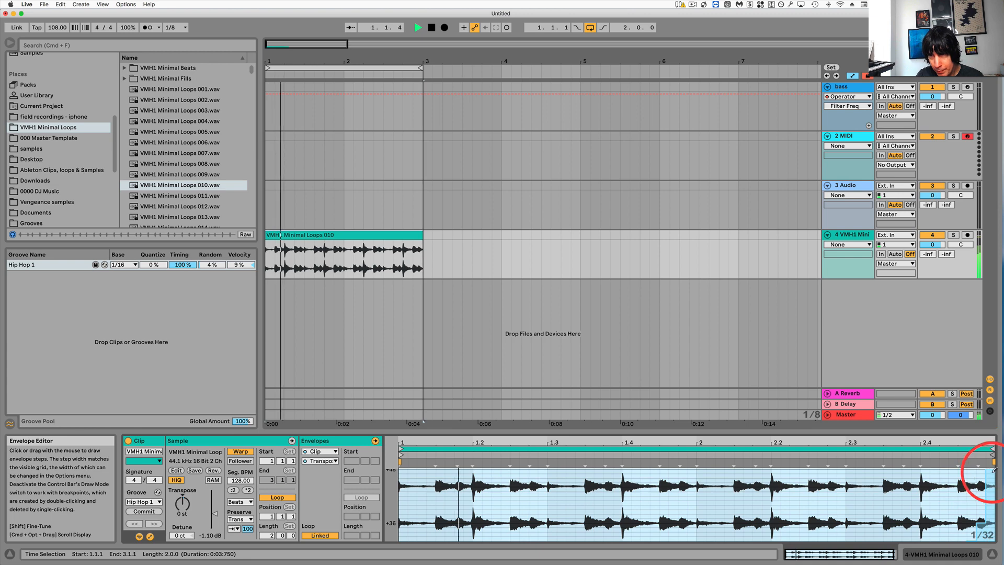
pyautogui.moveTo(646, 485)
pyautogui.mouseDown()
pyautogui.moveTo(648, 472)
pyautogui.moveTo(618, 474)
pyautogui.mouseUp()
pyautogui.scroll(-10, 741, 492)
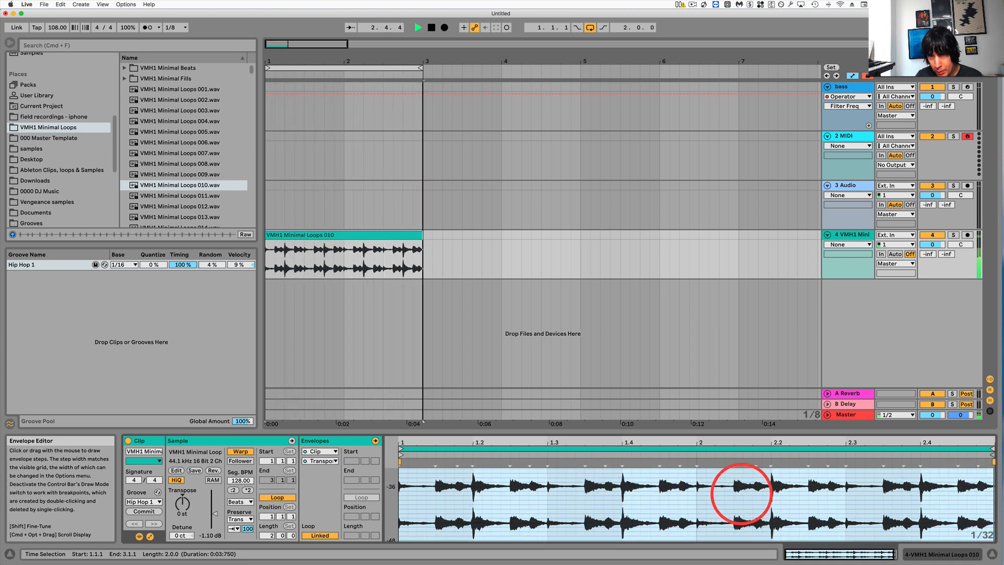
pyautogui.moveTo(674, 504)
pyautogui.mouseDown()
pyautogui.moveTo(675, 526)
pyautogui.moveTo(738, 520)
pyautogui.moveTo(790, 535)
pyautogui.mouseUp()
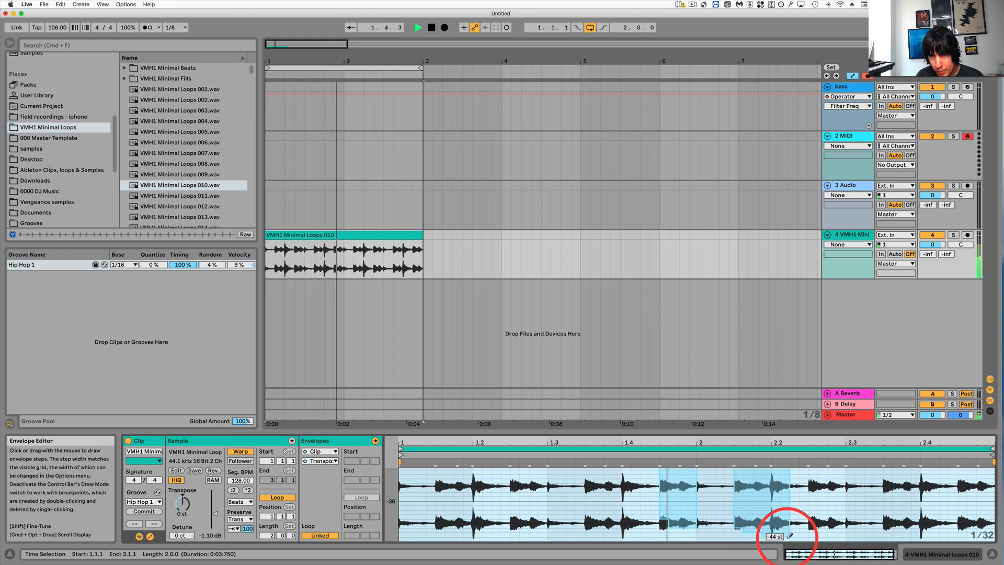
pyautogui.moveTo(860, 520); pyautogui.dragTo(870, 518)
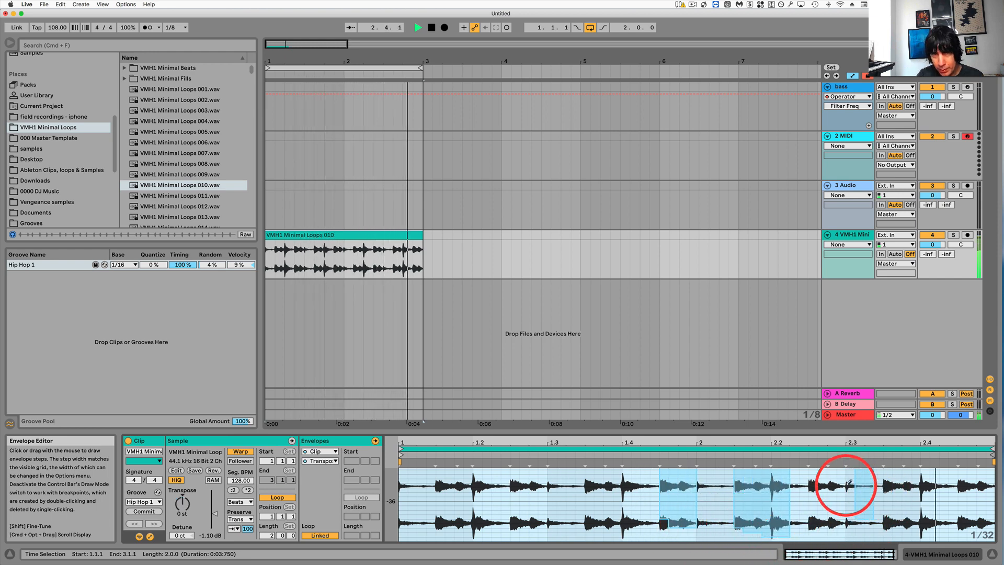
pyautogui.click(477, 488)
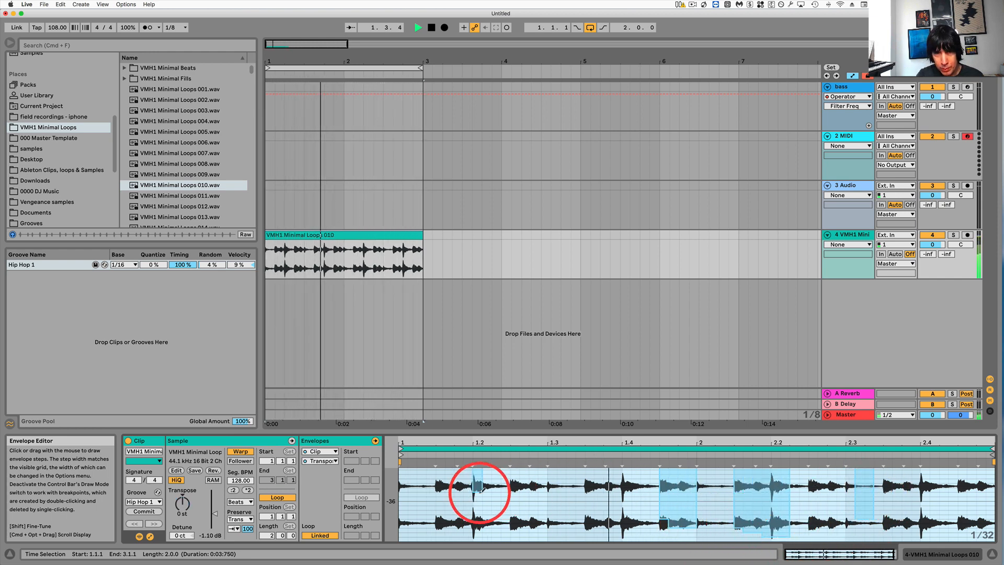
# Stop playback, switch the clip envelope view to the Mixer device, and review its volume, panning and send options.
pyautogui.press('space')
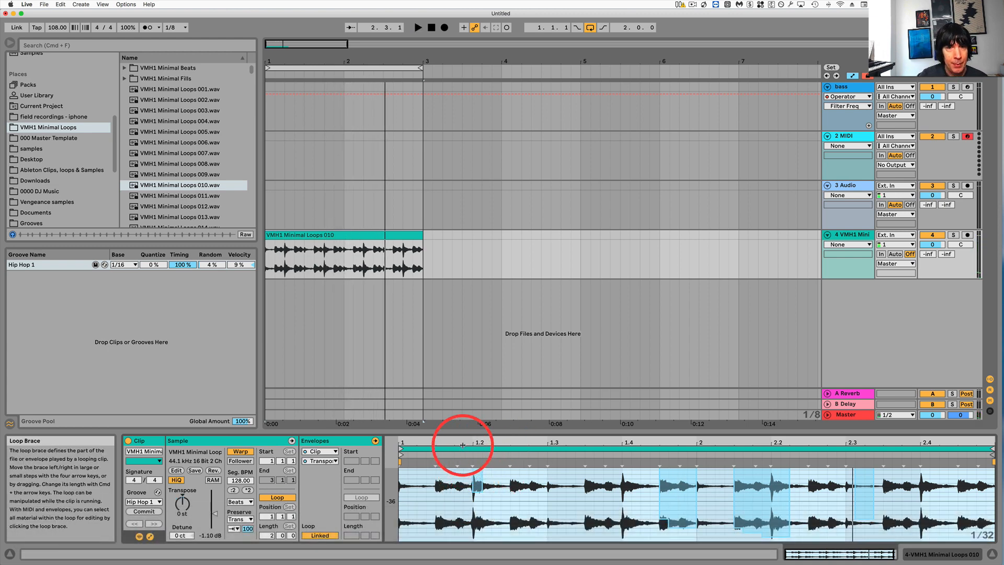
pyautogui.moveTo(464, 443); pyautogui.dragTo(464, 441)
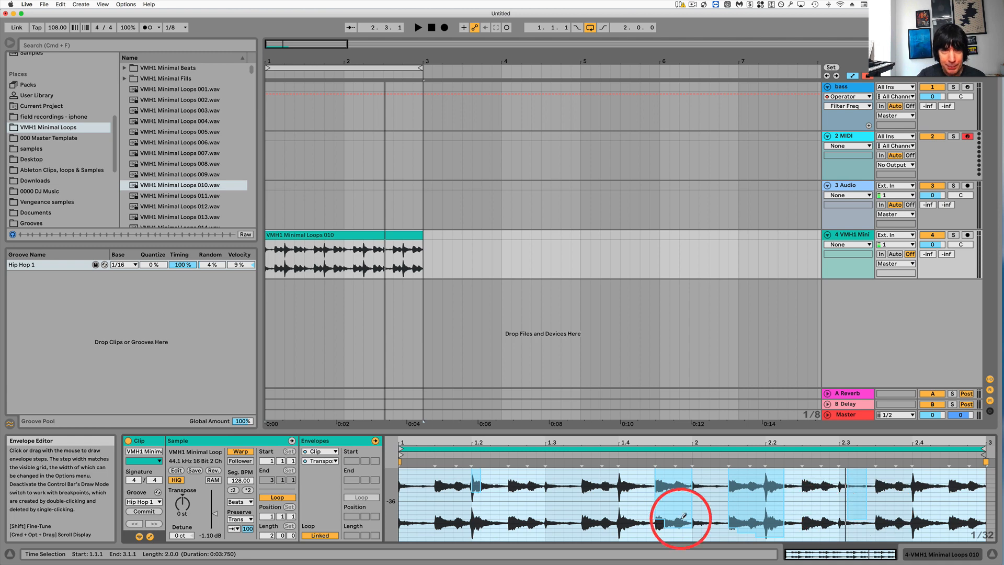
pyautogui.click(321, 460)
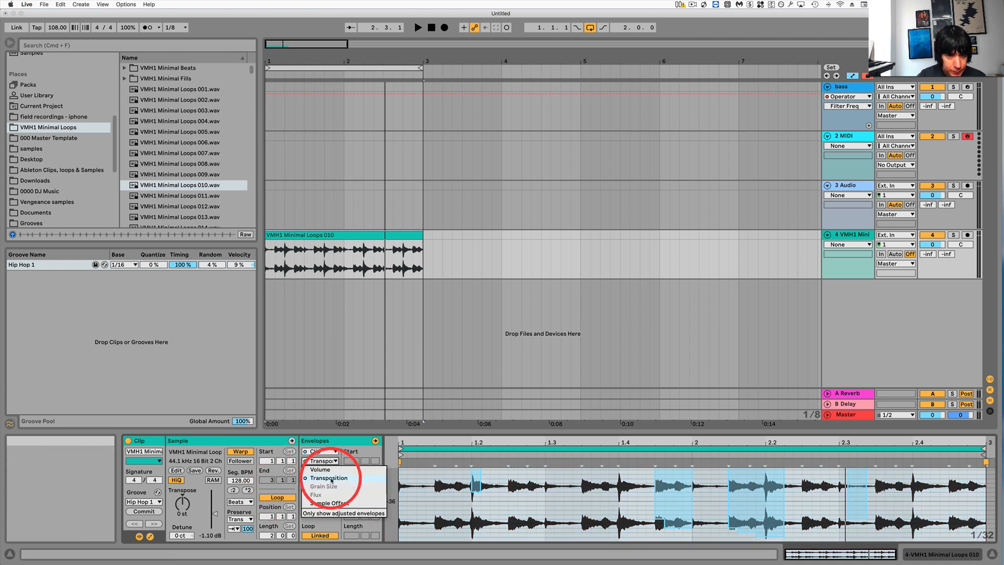
pyautogui.click(328, 470)
pyautogui.click(325, 451)
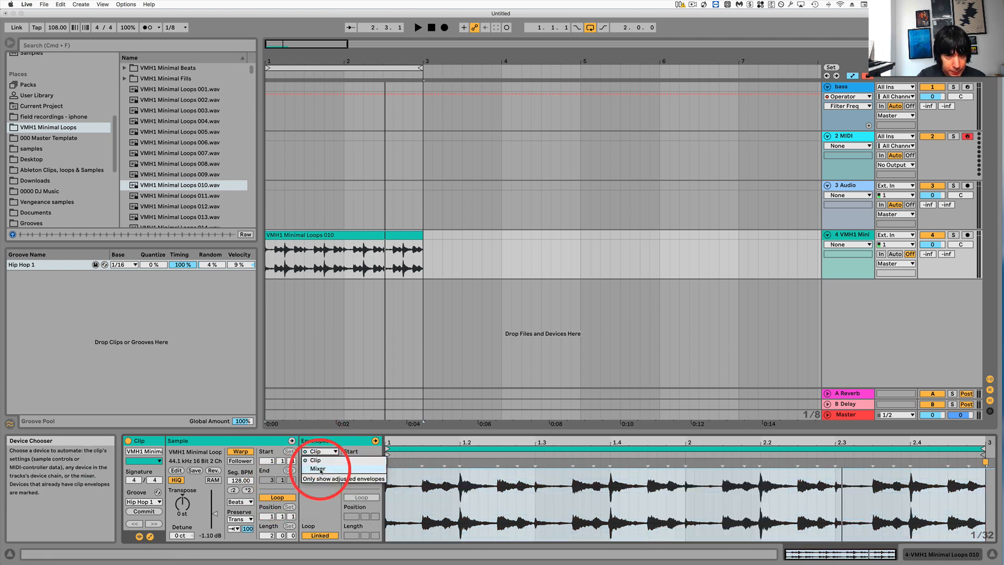
pyautogui.click(320, 468)
pyautogui.click(323, 461)
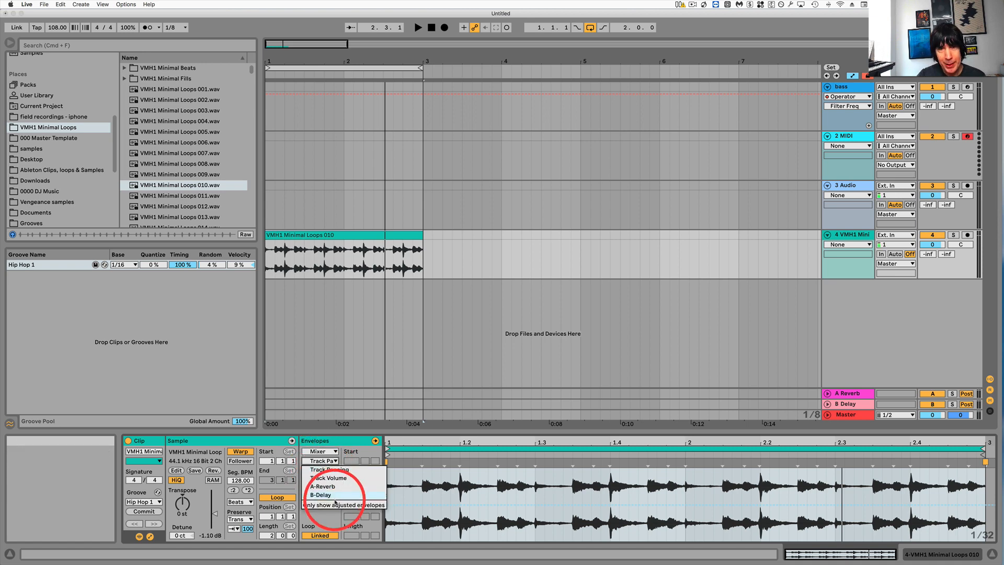
pyautogui.click(328, 523)
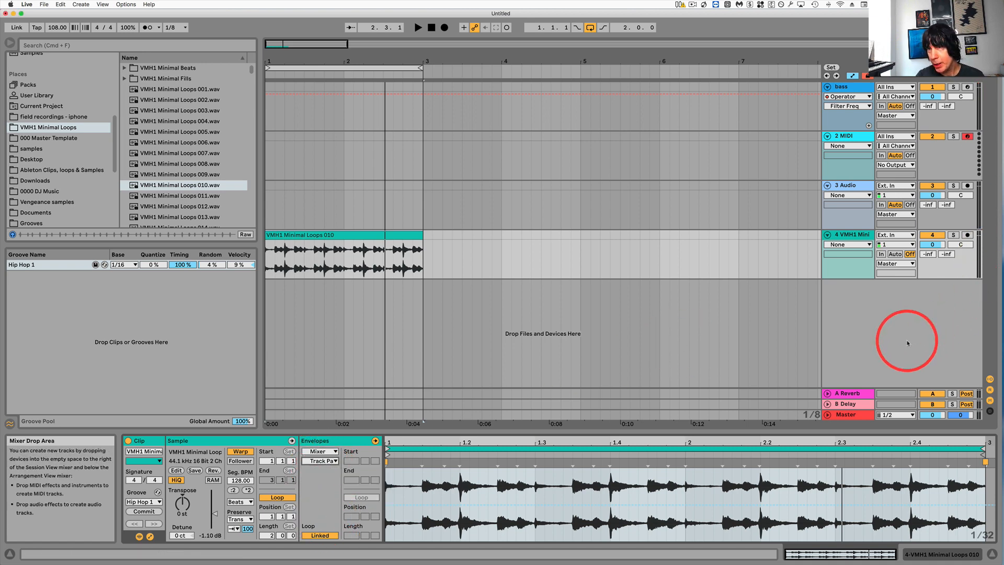
# Inspect the effect devices on the Reverb and Delay return tracks.
pyautogui.click(850, 403)
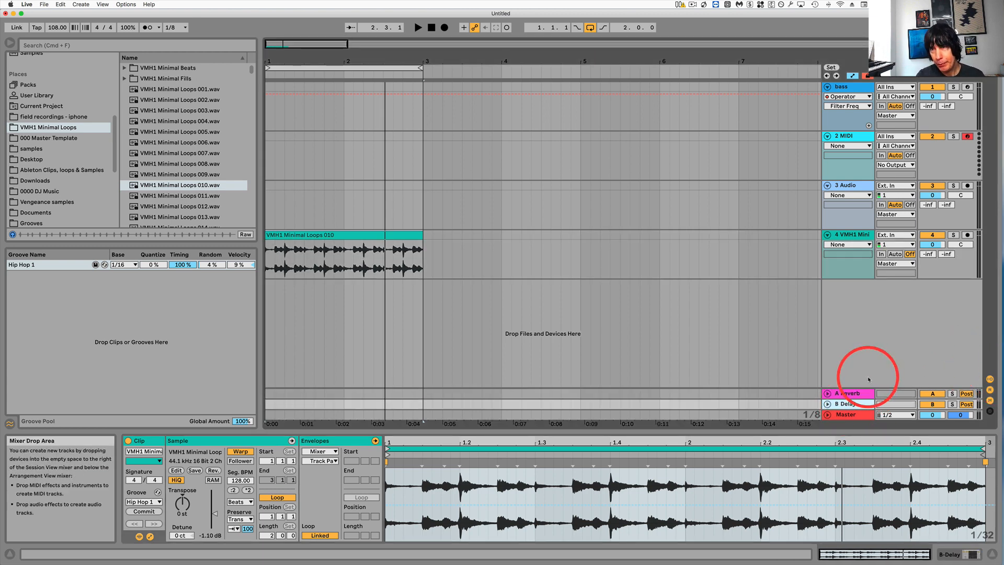
pyautogui.click(845, 394)
pyautogui.click(846, 393)
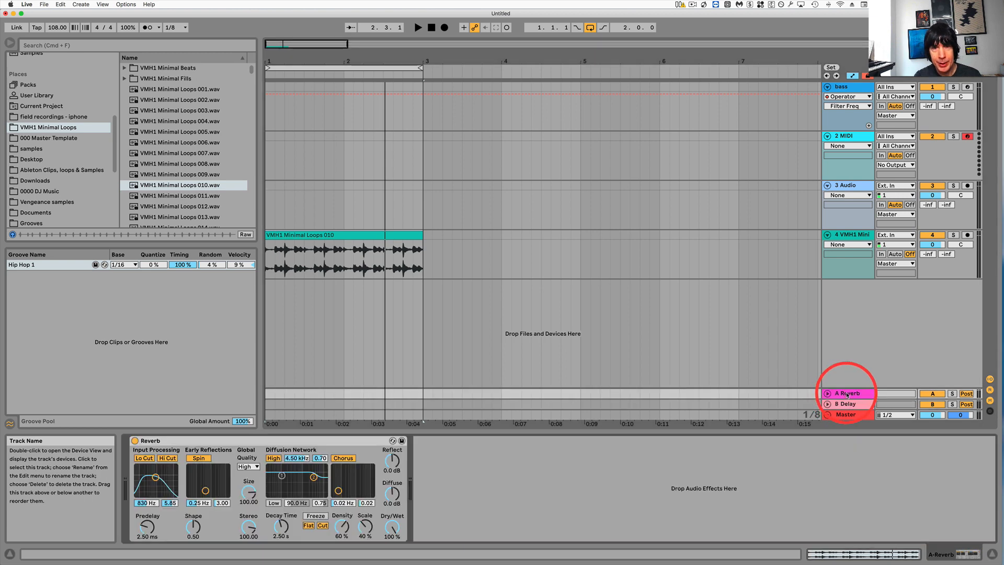
pyautogui.click(849, 405)
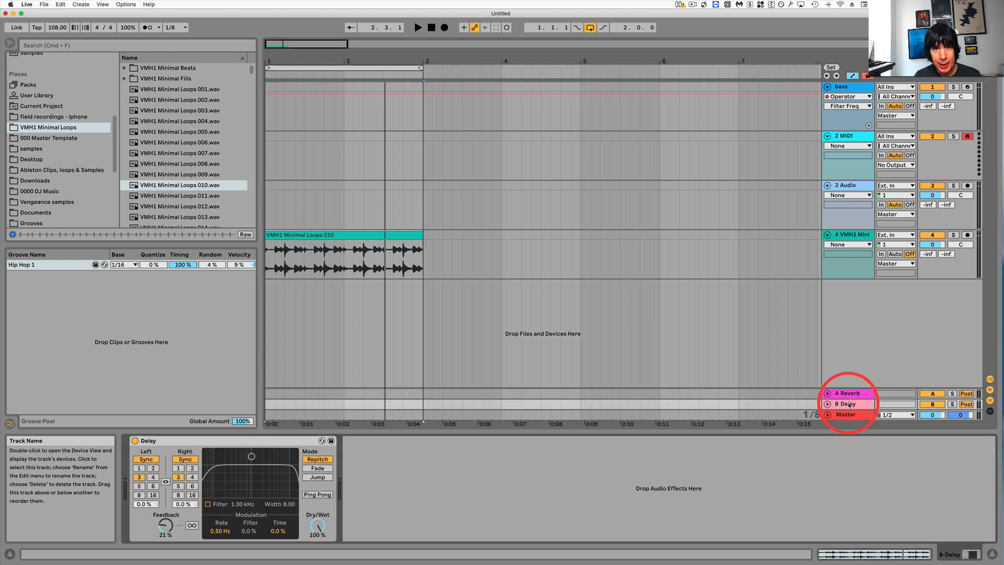
pyautogui.click(850, 394)
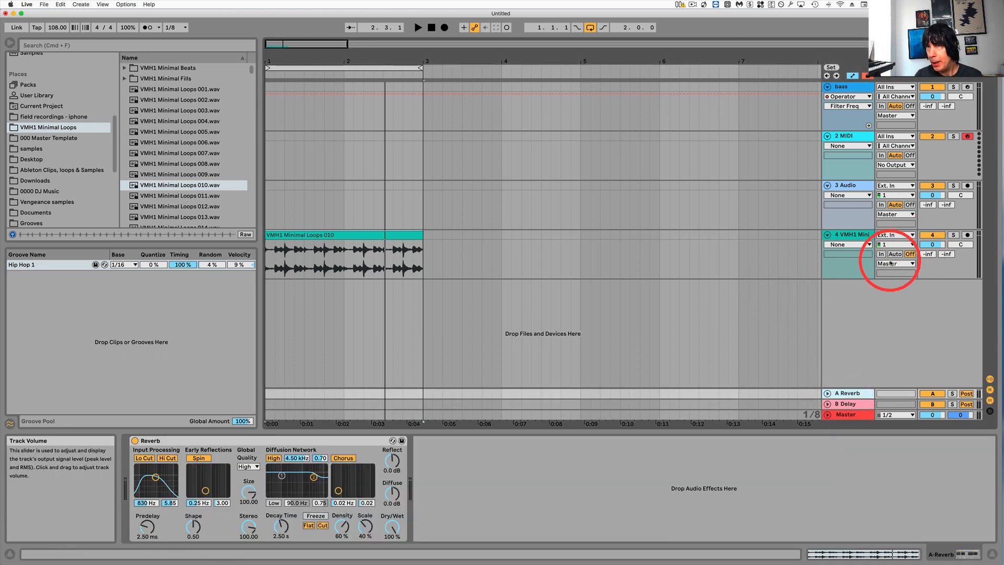
# Raise the minimal loop track's A-Reverb send to 0 dB and audition the loop.
pyautogui.click(928, 254)
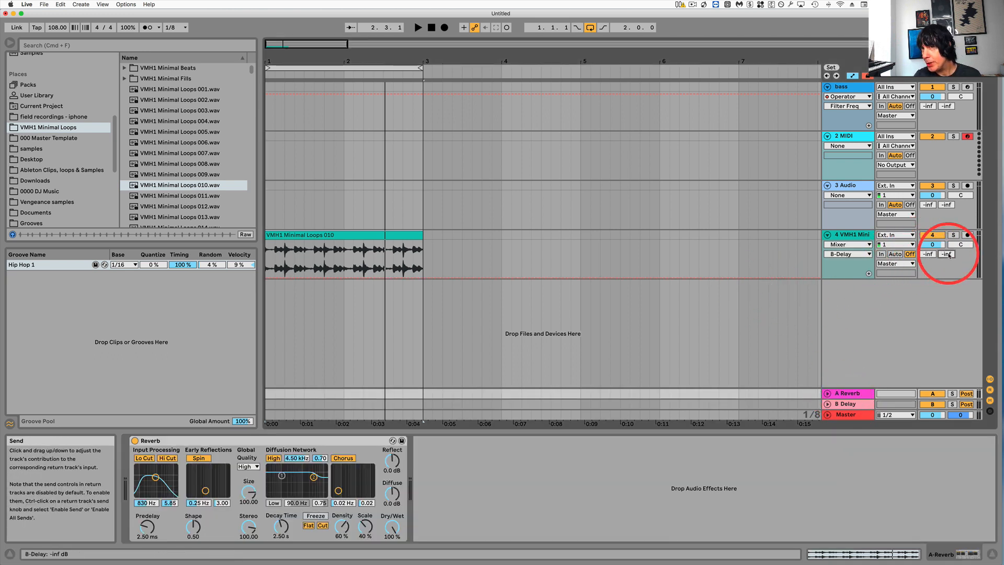
pyautogui.click(918, 254)
pyautogui.click(928, 254)
pyautogui.click(943, 254)
pyautogui.click(927, 254)
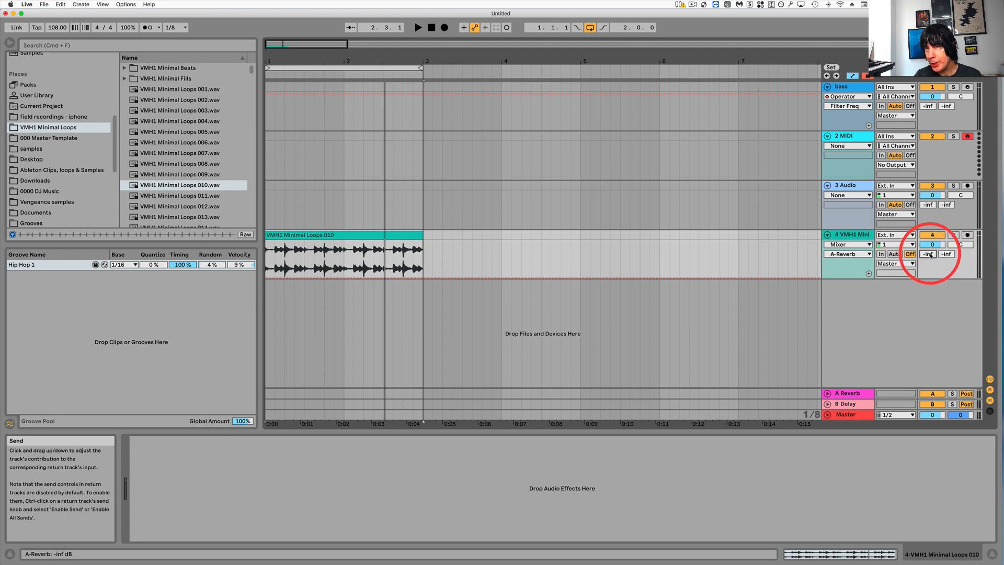
pyautogui.scroll(5, 930, 254)
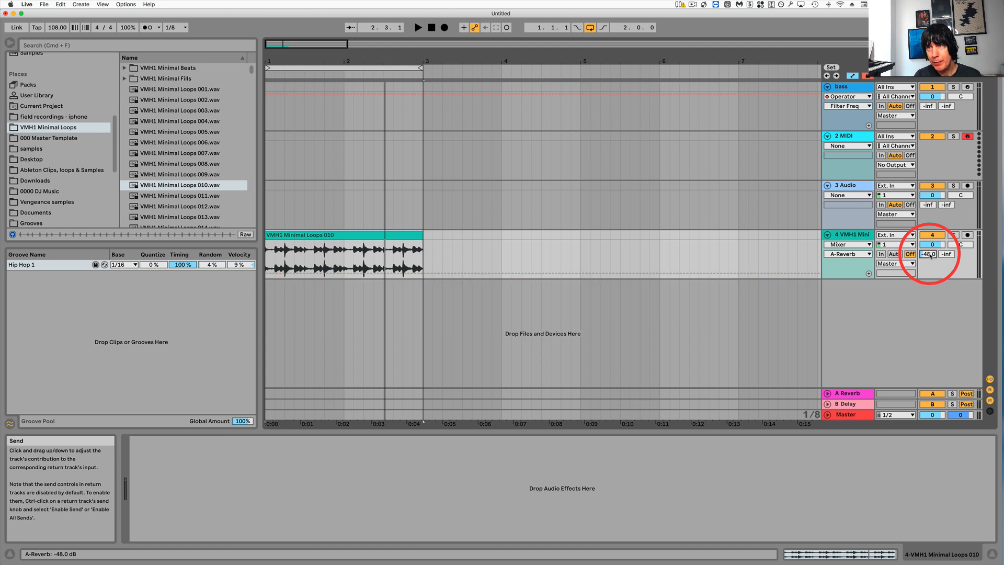
pyautogui.scroll(5, 930, 254)
pyautogui.press('space')
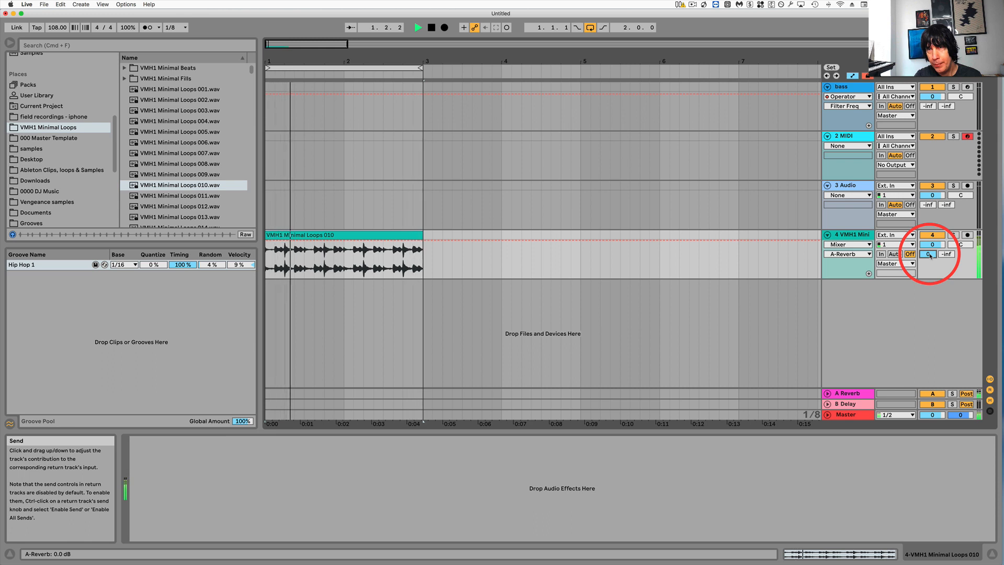
pyautogui.press('space')
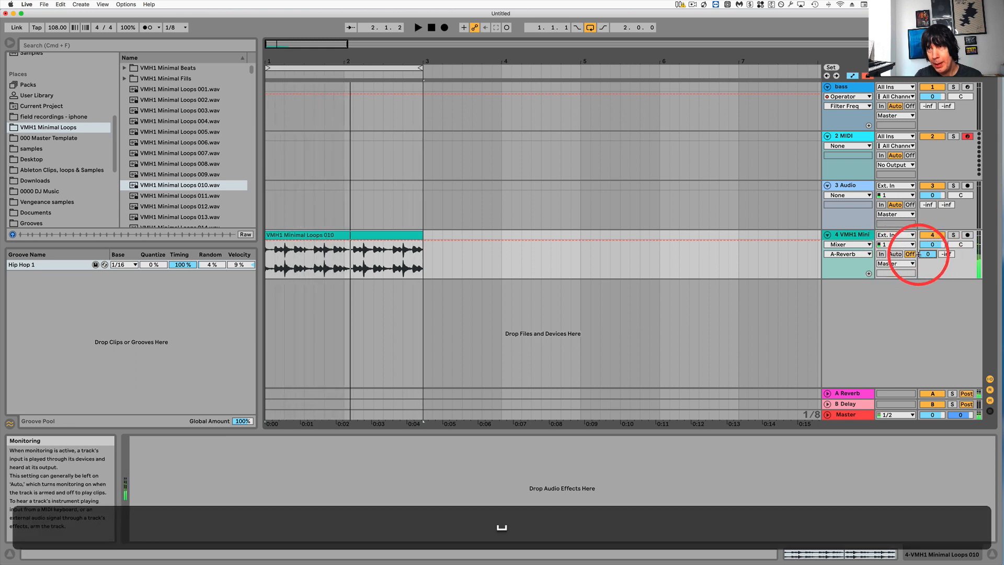
# Set the loop track's A-Reverb send to -inf and its B-Delay send to -7.5 dB while auditioning the loop.
pyautogui.moveTo(925, 255); pyautogui.dragTo(925, 308)
pyautogui.moveTo(947, 255); pyautogui.dragTo(946, 202)
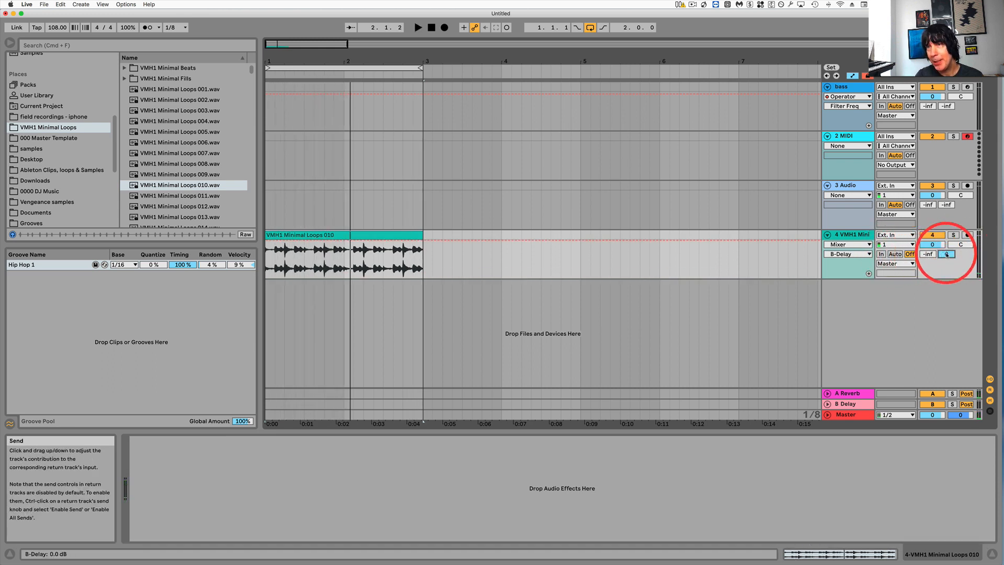
pyautogui.press('space')
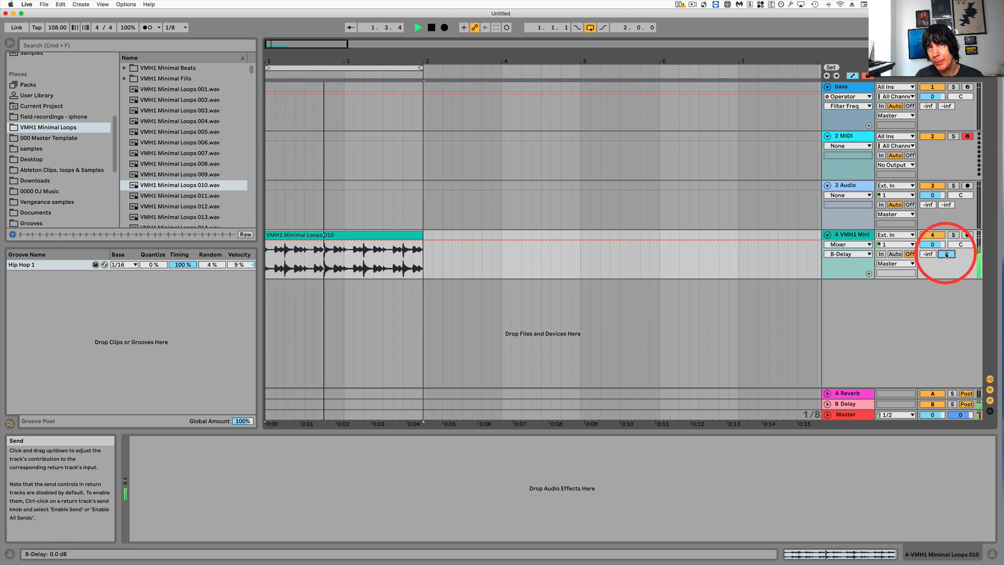
pyautogui.moveTo(946, 254); pyautogui.dragTo(949, 256)
pyautogui.press('space')
# Insert a new return track after the Delay return.
pyautogui.click(848, 405)
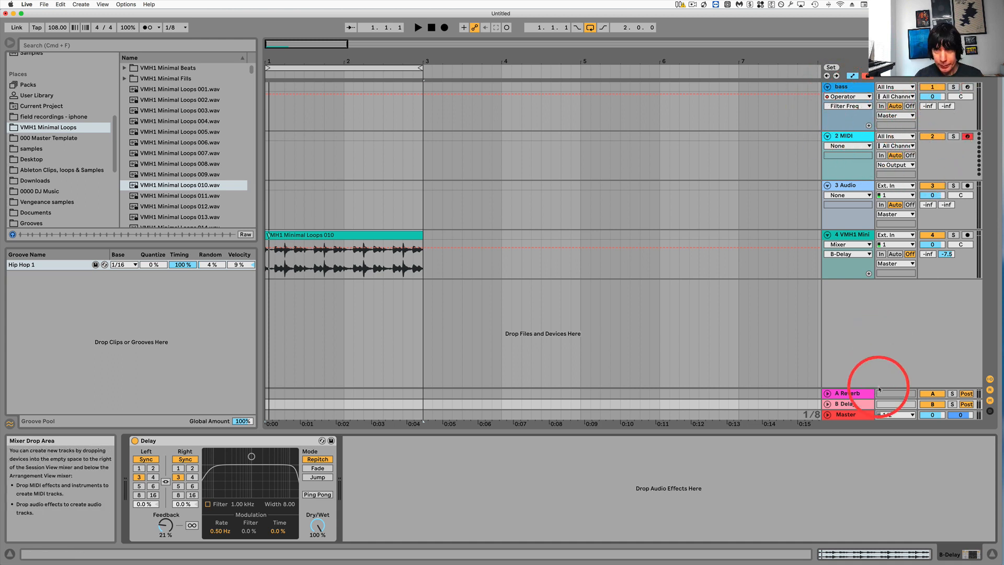
pyautogui.click(81, 4)
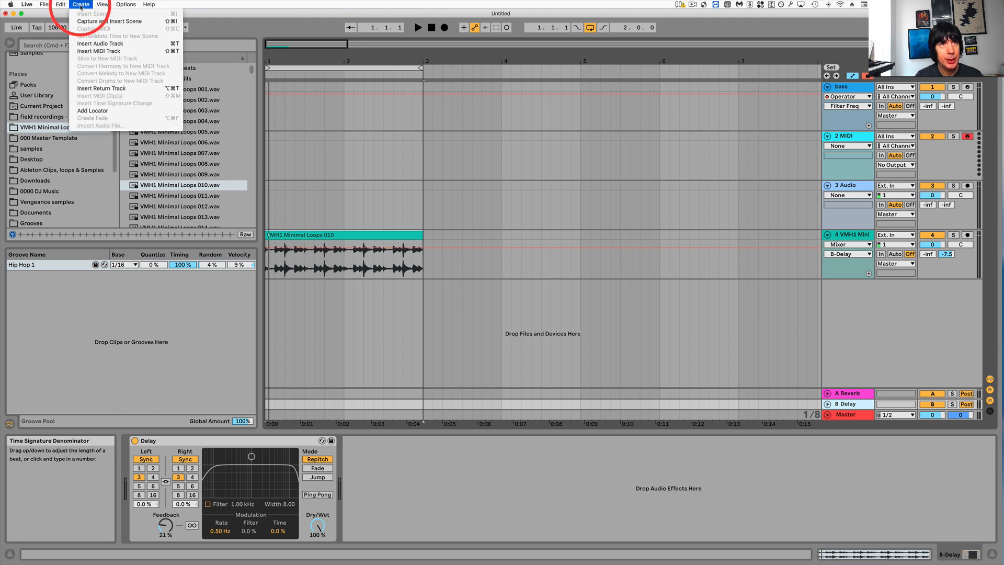
pyautogui.click(101, 87)
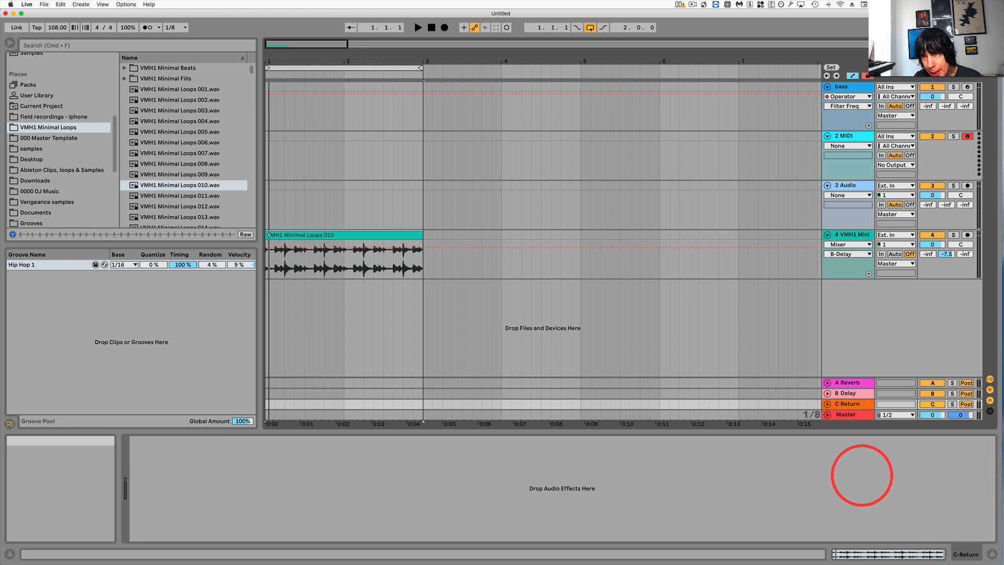
# Load the Flanger audio effect onto the C return track.
pyautogui.click(848, 404)
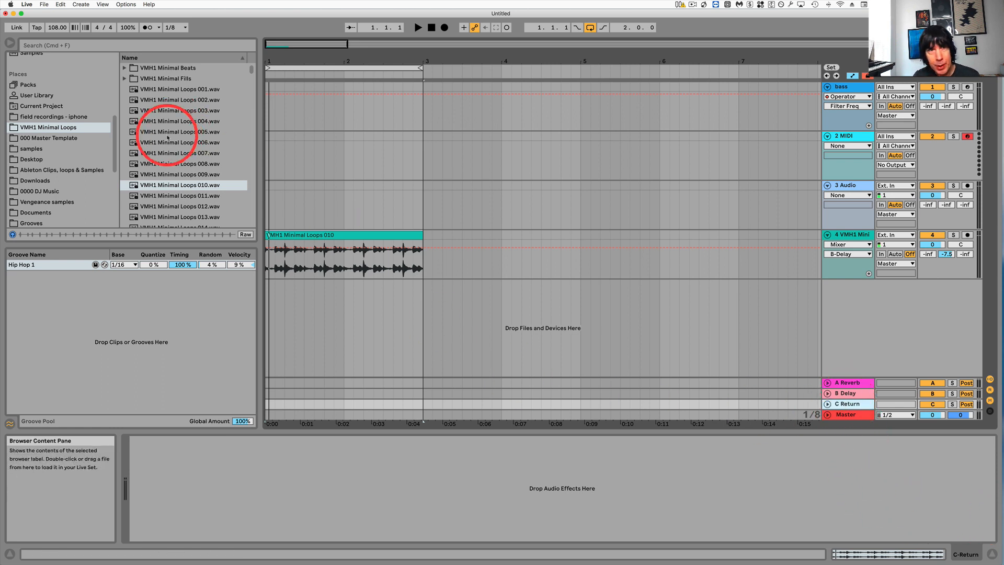
pyautogui.scroll(5, 37, 167)
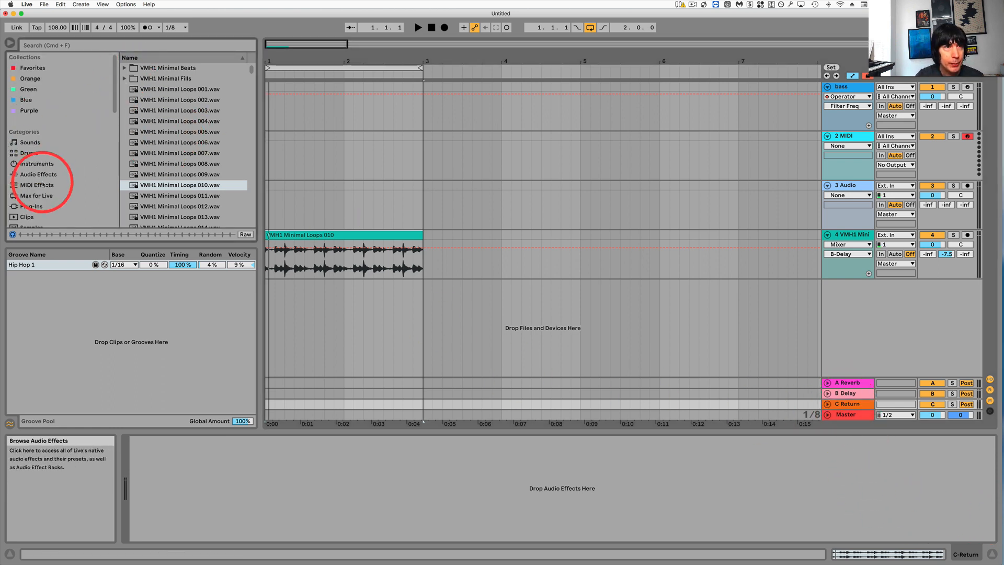
pyautogui.click(39, 175)
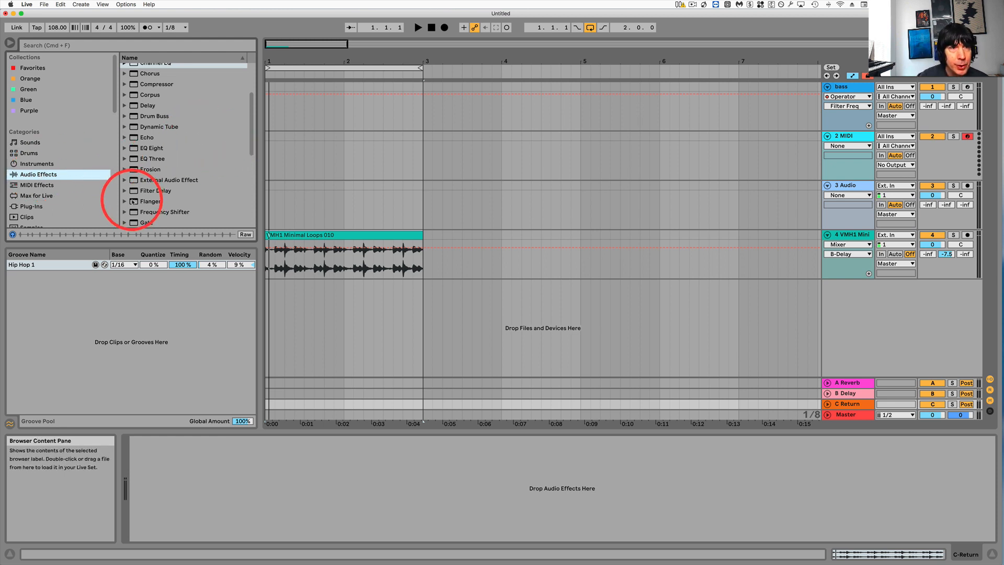
pyautogui.moveTo(146, 202); pyautogui.dragTo(246, 484)
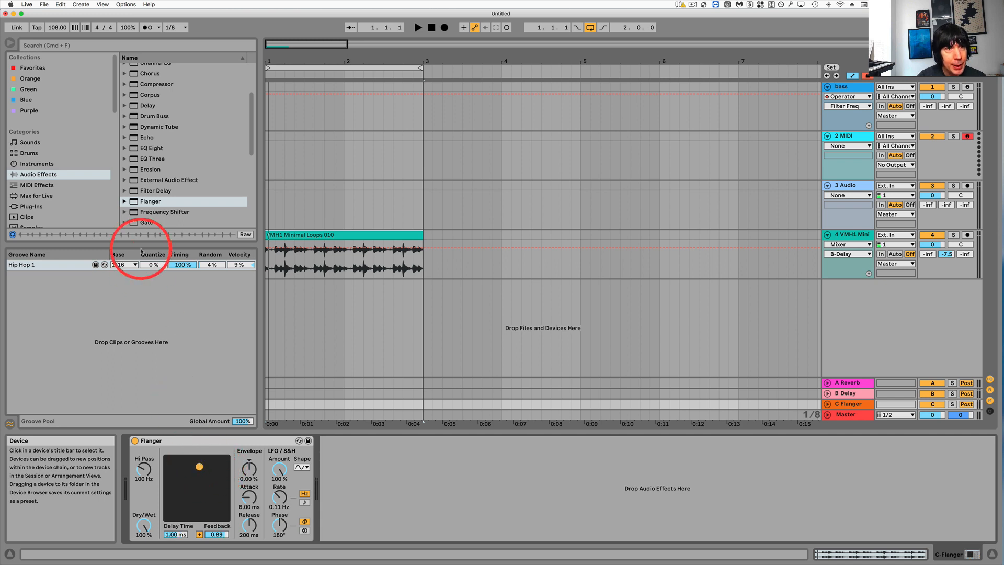
# Add a Grain Delay after the Flanger, with its pitch at -10.7 and frequency at 58.1 Hz.
pyautogui.scroll(3, 177, 157)
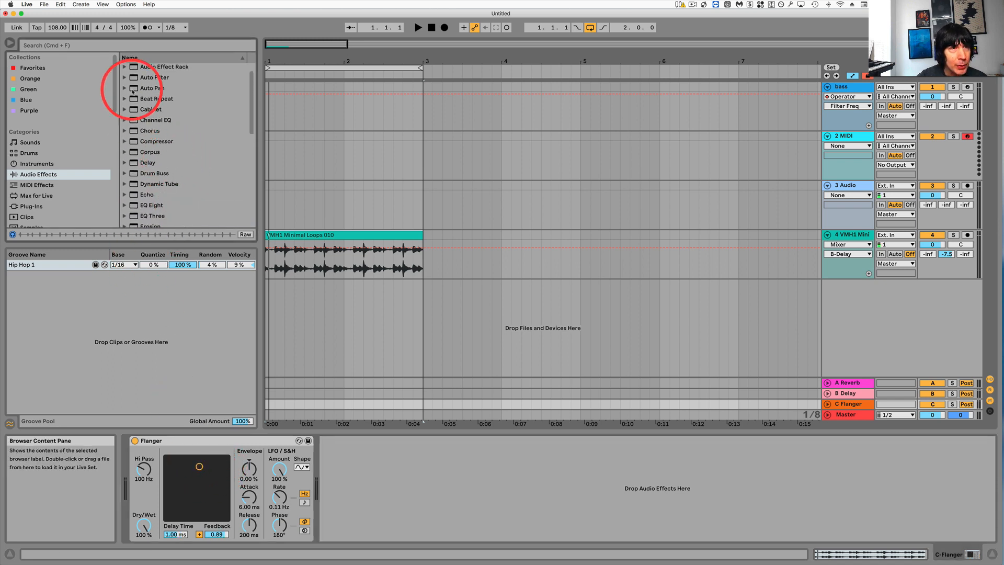
pyautogui.scroll(-5, 158, 186)
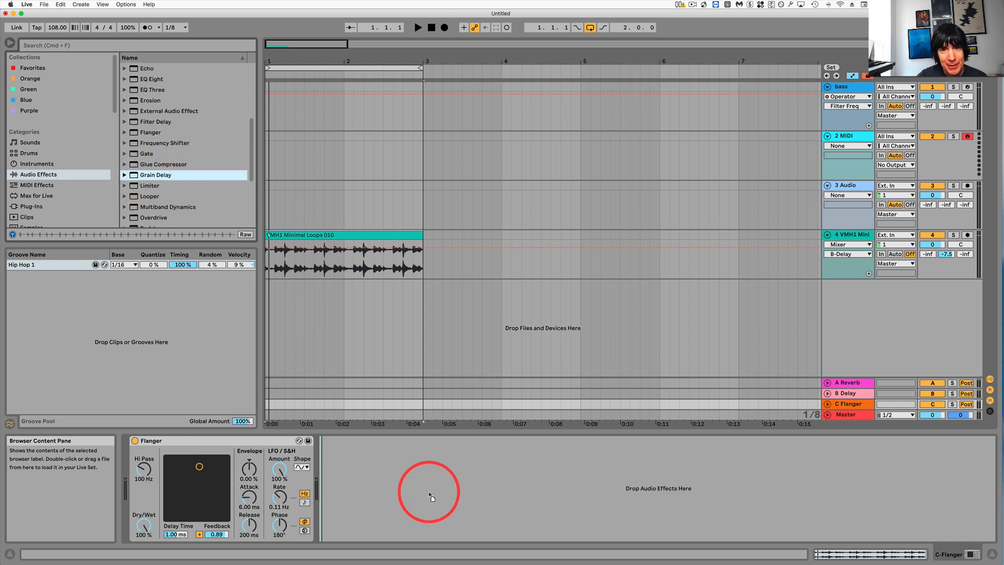
pyautogui.press('Return')
pyautogui.moveTo(499, 469); pyautogui.dragTo(458, 466)
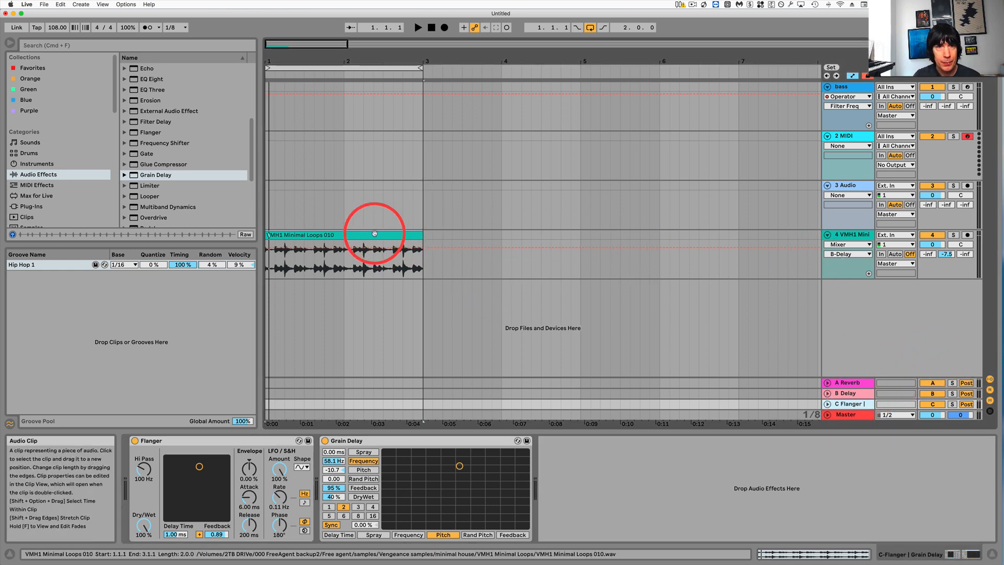
# Open the VMH1 Minimal Loops 010 clip and display its Transposition clip envelope.
pyautogui.doubleClick(375, 234)
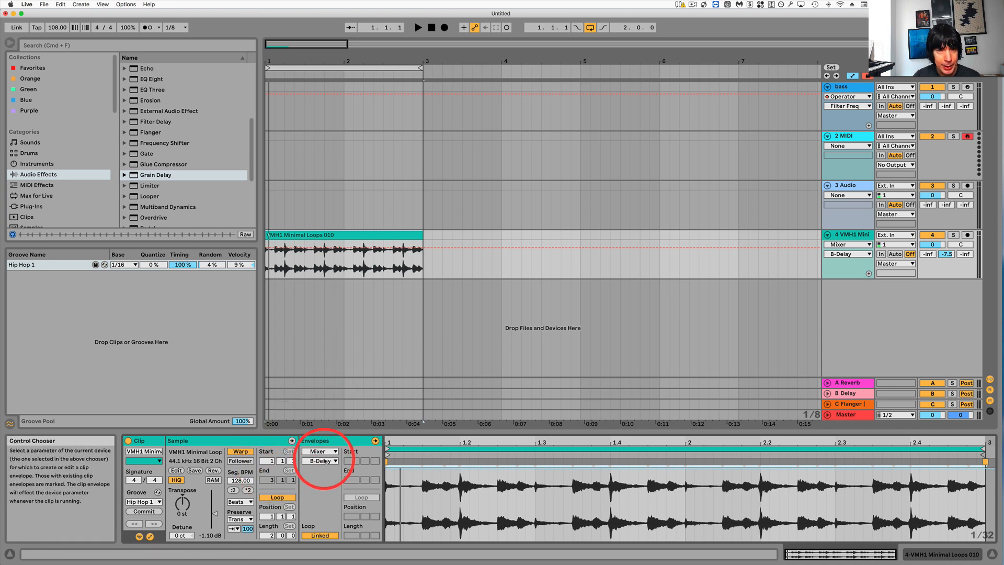
pyautogui.click(323, 462)
pyautogui.click(325, 452)
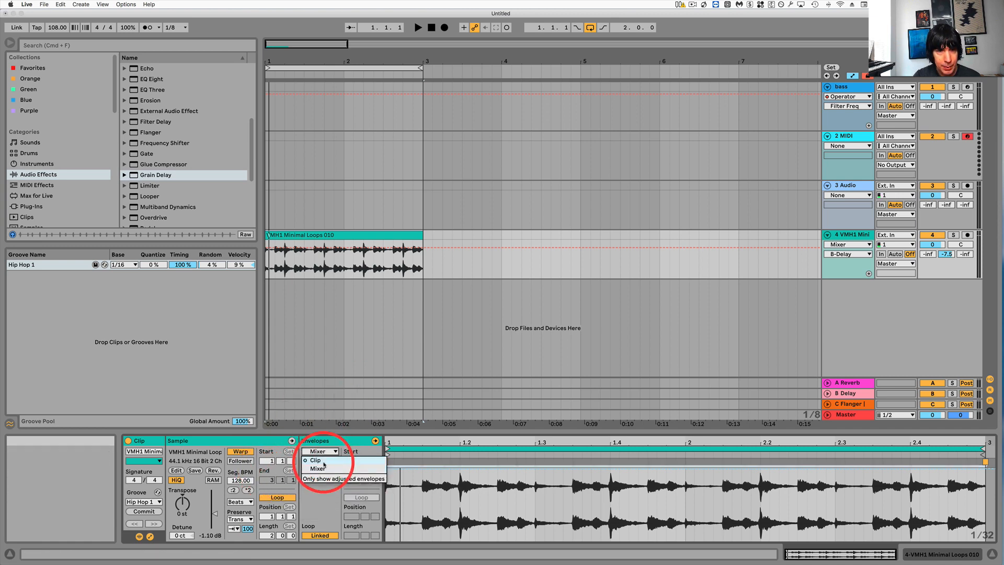
pyautogui.click(325, 460)
pyautogui.click(326, 460)
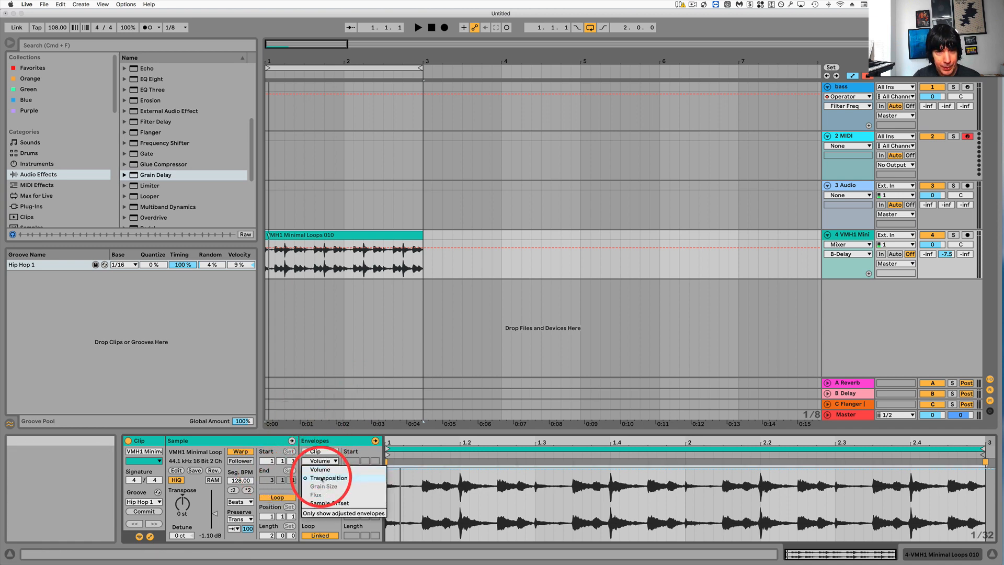
pyautogui.click(325, 478)
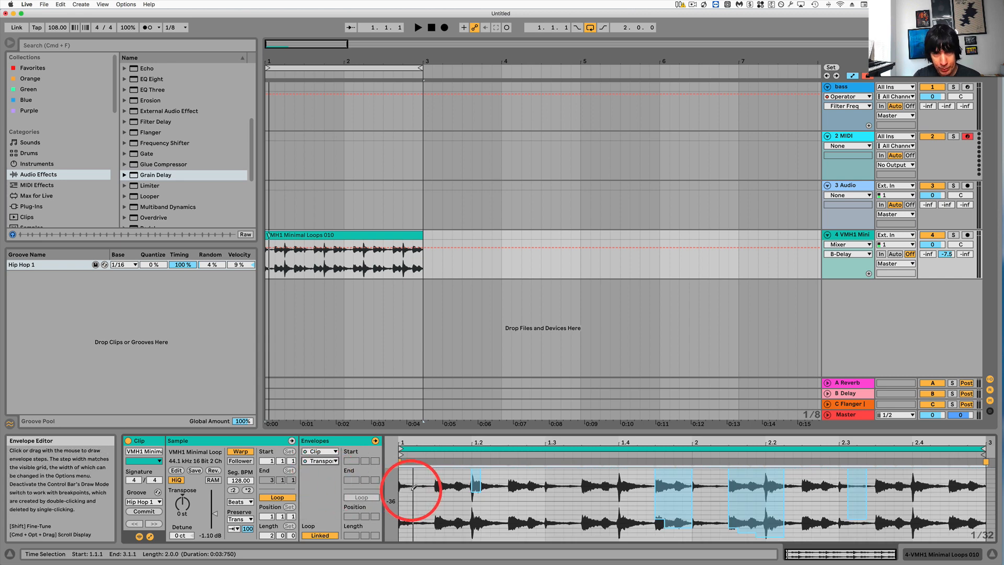
# Turn off Draw Mode, delete the Transposition steps from just after 1.3 to near the clip's end, and play the loop.
pyautogui.press('b')
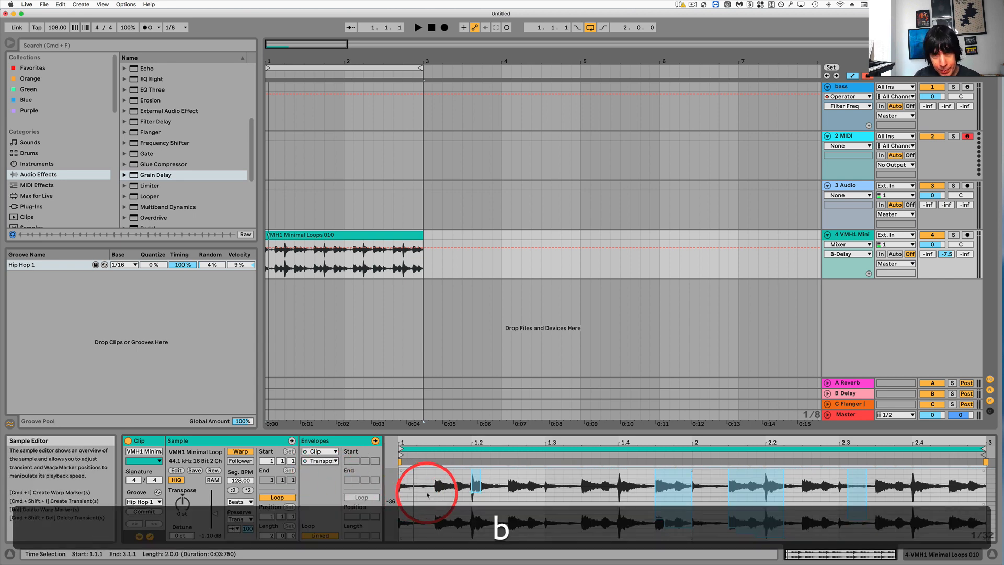
pyautogui.moveTo(401, 504)
pyautogui.mouseDown()
pyautogui.moveTo(423, 504)
pyautogui.moveTo(399, 504)
pyautogui.mouseUp()
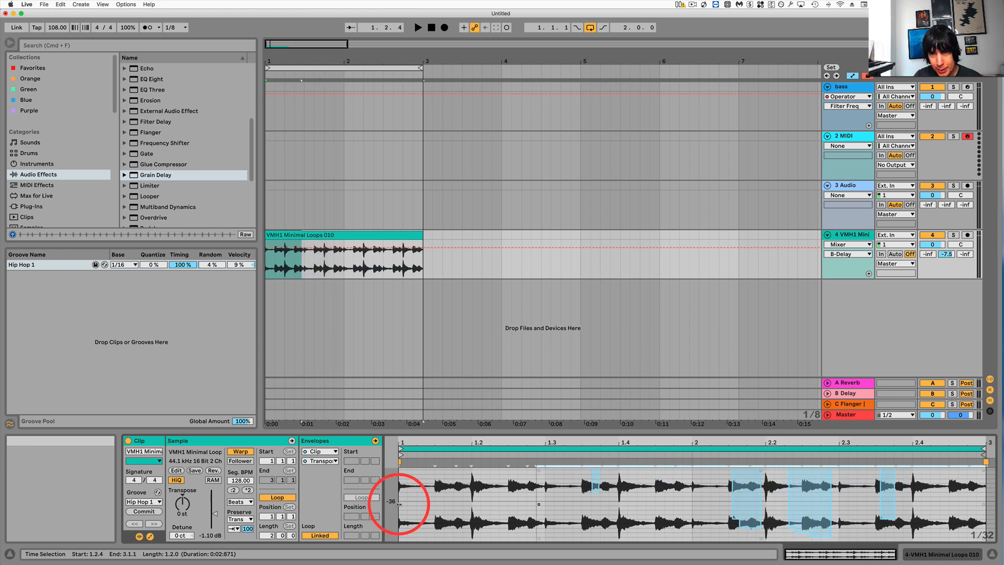
pyautogui.moveTo(574, 483); pyautogui.dragTo(965, 485)
pyautogui.press('BackSpace')
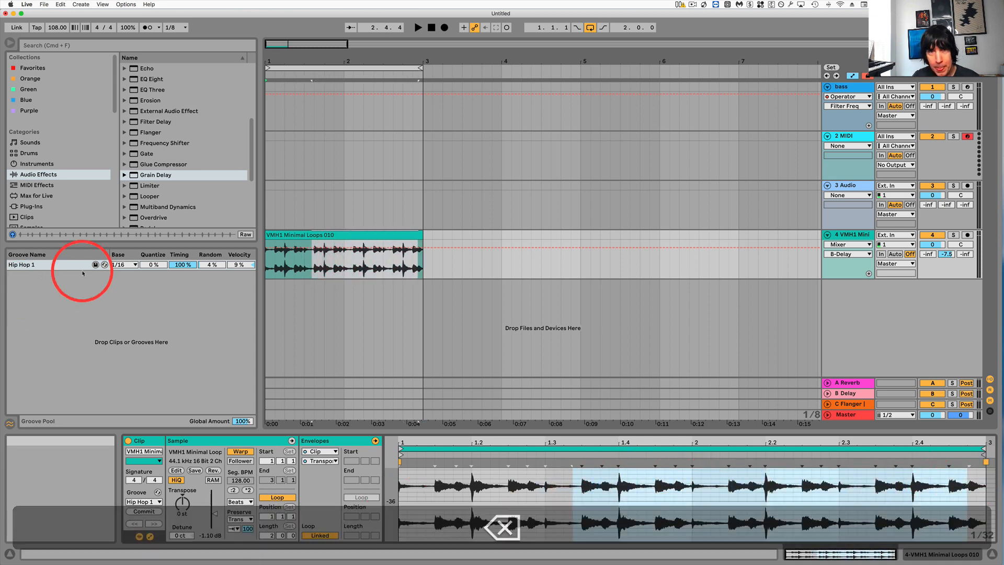
pyautogui.press('space')
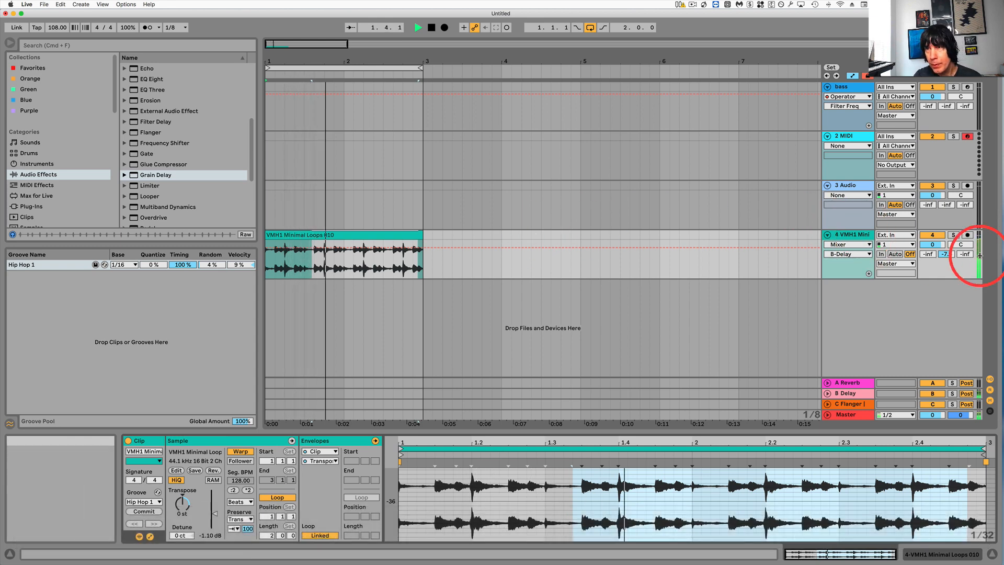
# Turn the VMH1 track's B send down to -inf and raise its C send to -3.7 dB.
pyautogui.moveTo(947, 255); pyautogui.dragTo(951, 257)
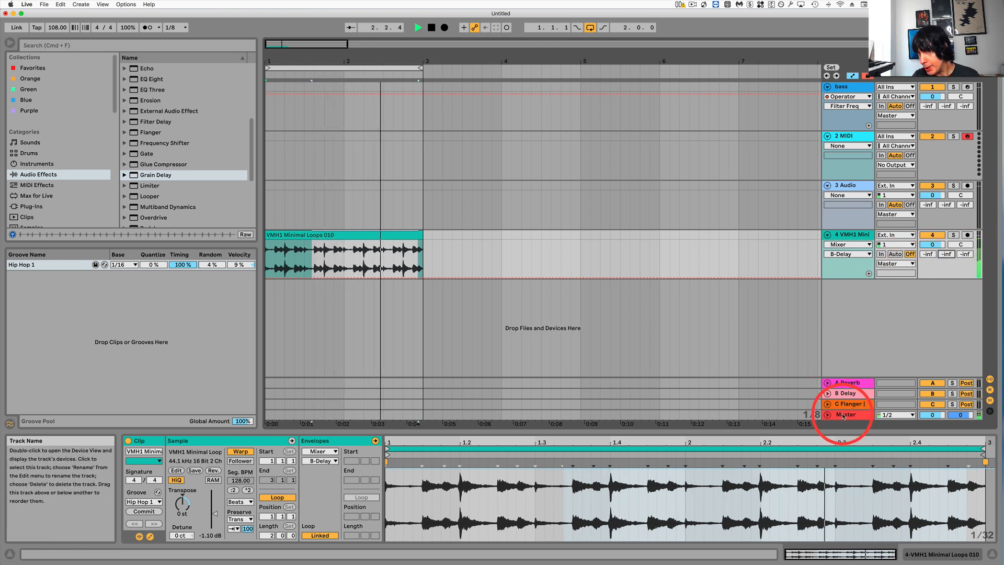
pyautogui.click(962, 254)
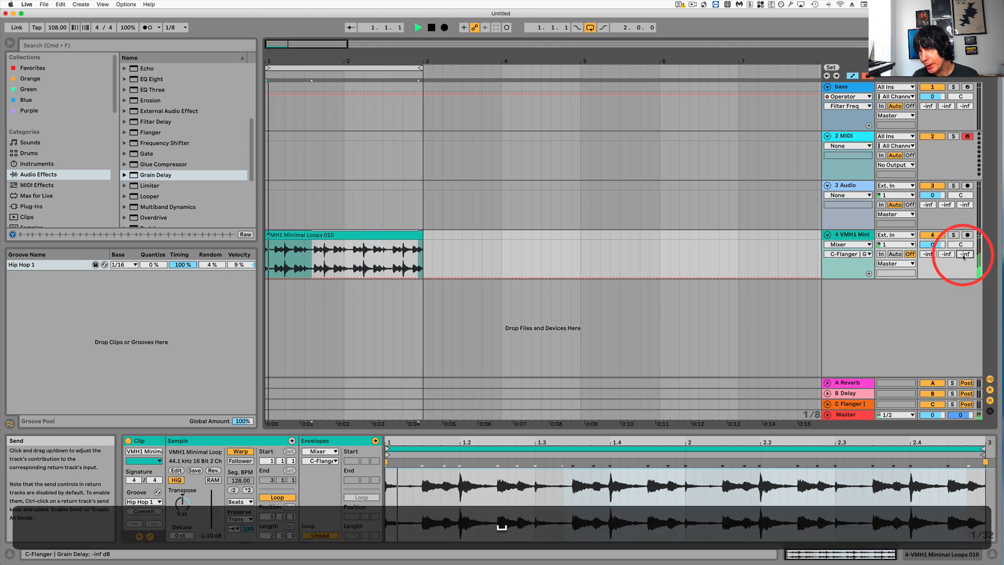
pyautogui.moveTo(963, 256); pyautogui.dragTo(964, 254)
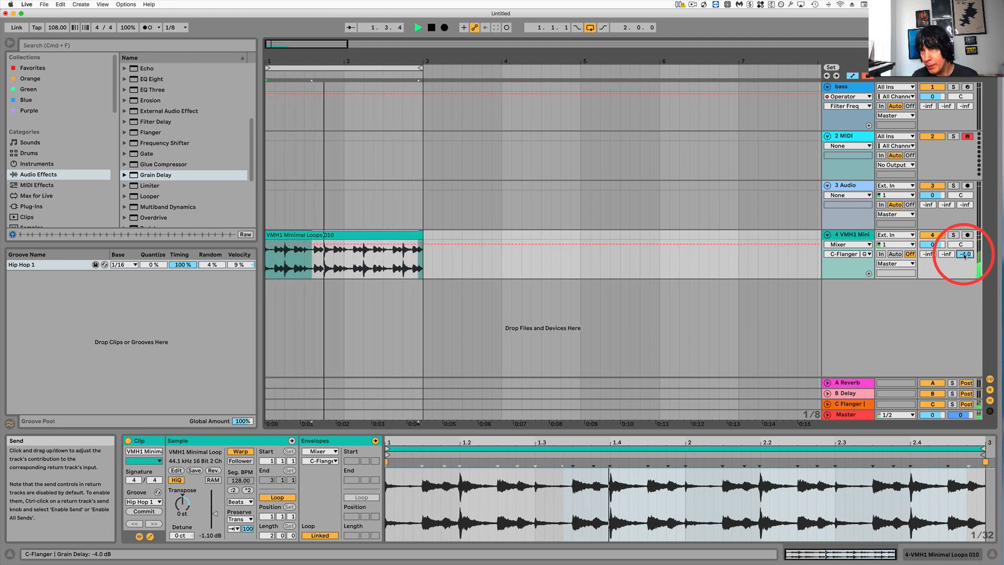
# On the C return, set Grain Delay to 243 ms spray, 16 Hz frequency, -4.95 pitch and 100% dry/wet, and the Flanger envelope to 12.7%.
pyautogui.doubleClick(855, 236)
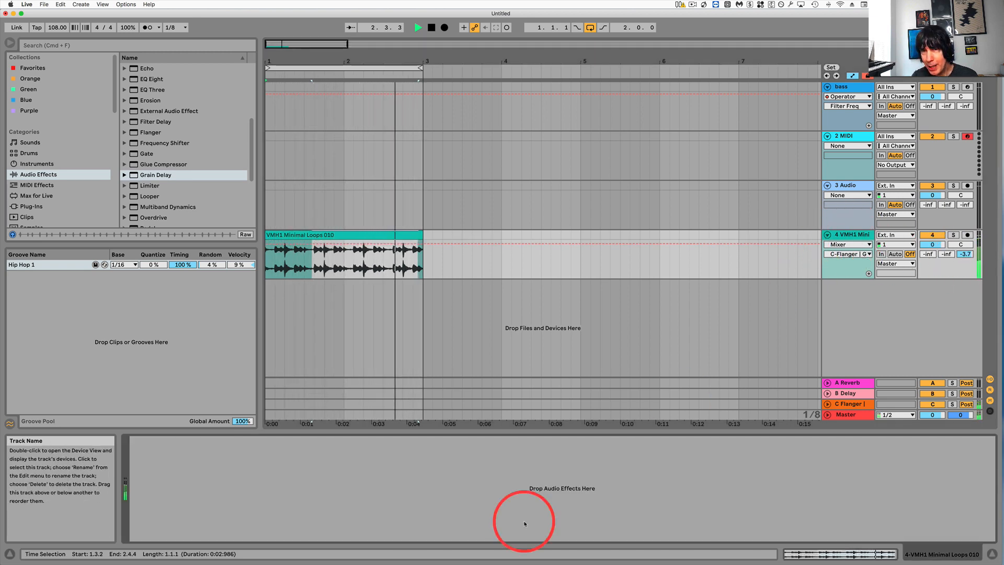
pyautogui.click(836, 407)
pyautogui.moveTo(448, 474)
pyautogui.mouseDown()
pyautogui.moveTo(431, 488)
pyautogui.moveTo(443, 485)
pyautogui.mouseUp()
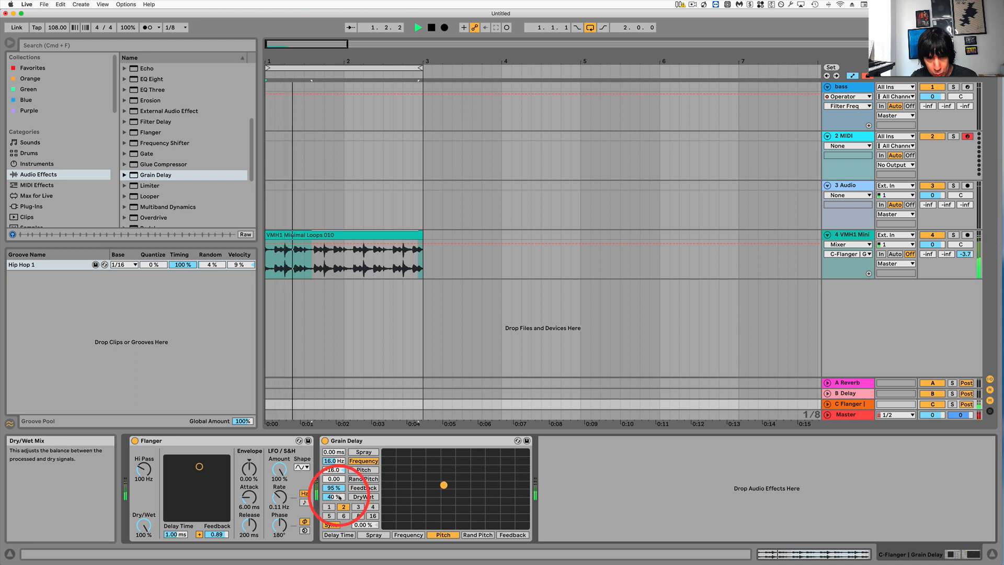
pyautogui.moveTo(340, 497); pyautogui.dragTo(340, 494)
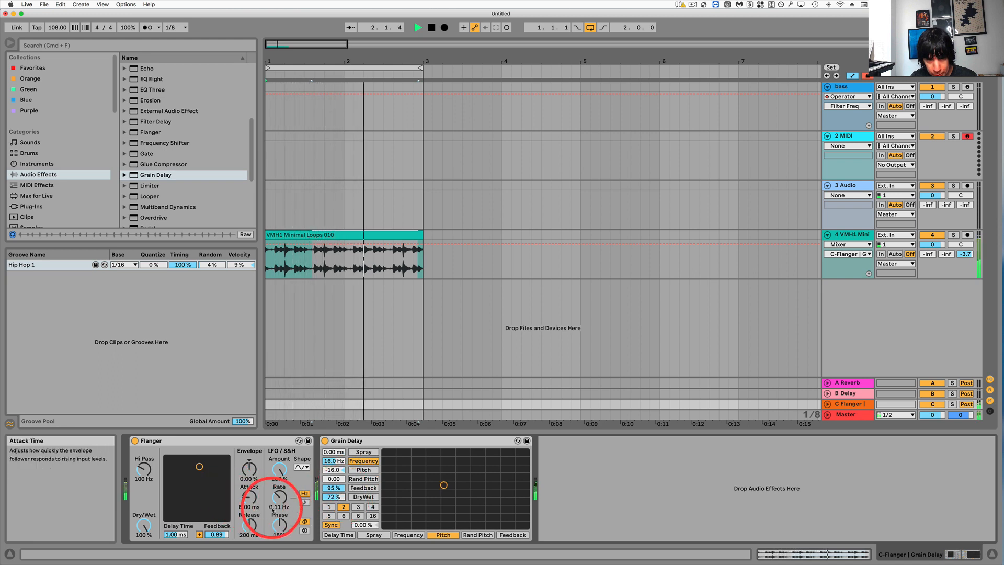
pyautogui.moveTo(250, 470); pyautogui.dragTo(279, 470)
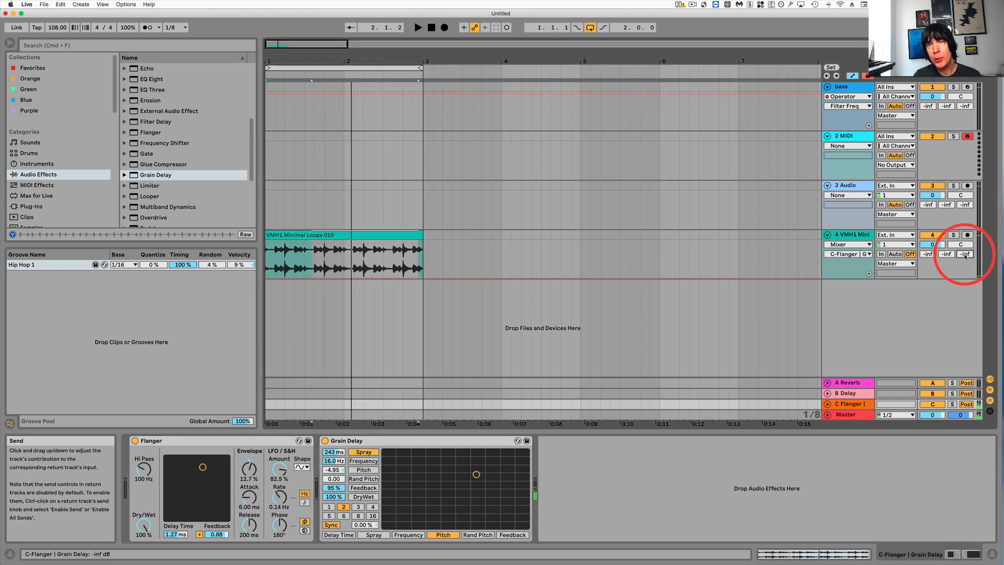
# Play the loop while setting the VMH1 track's C send to -18.4 dB, and stop playback.
pyautogui.press('space')
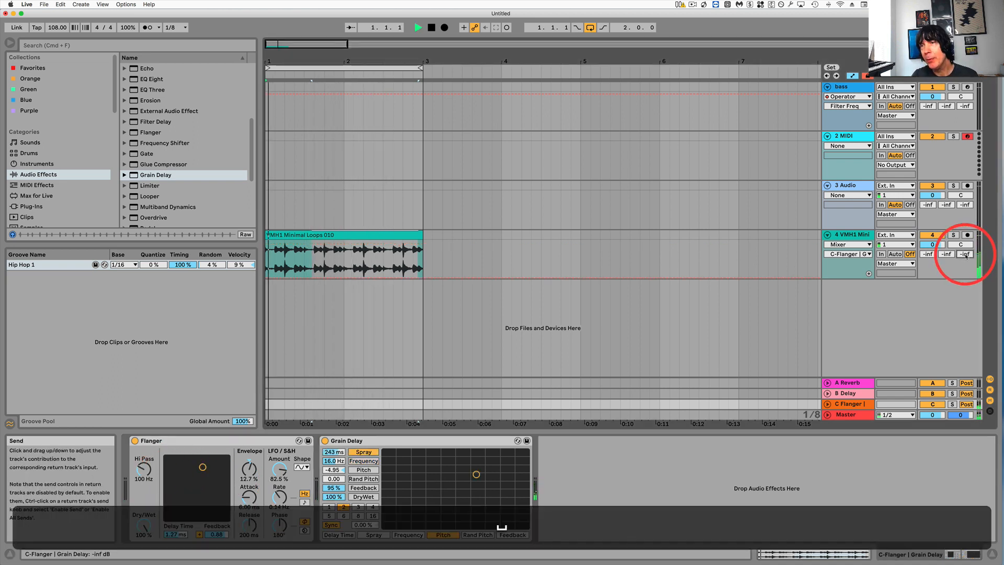
pyautogui.moveTo(965, 256); pyautogui.dragTo(967, 255)
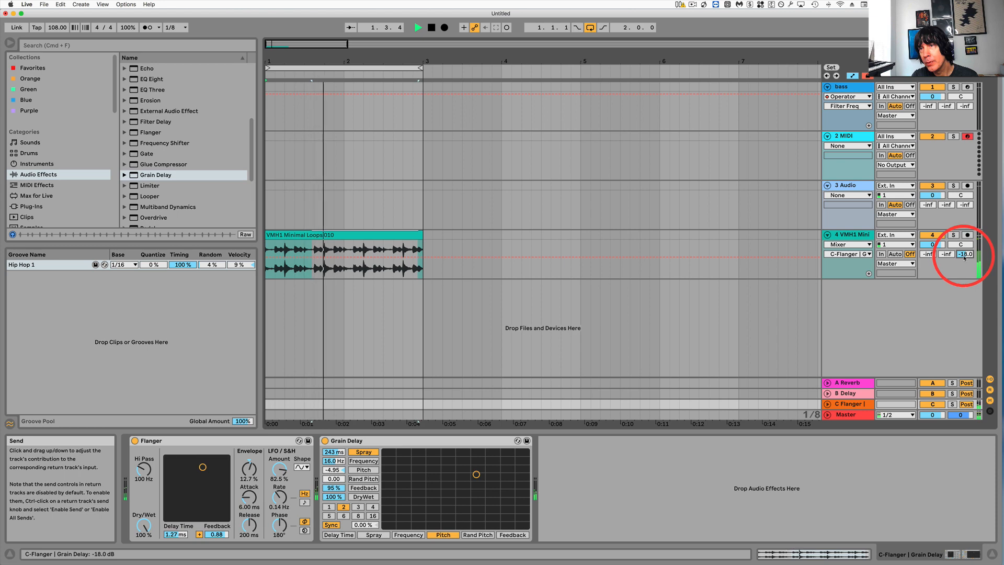
pyautogui.moveTo(964, 257); pyautogui.dragTo(965, 258)
pyautogui.press('space')
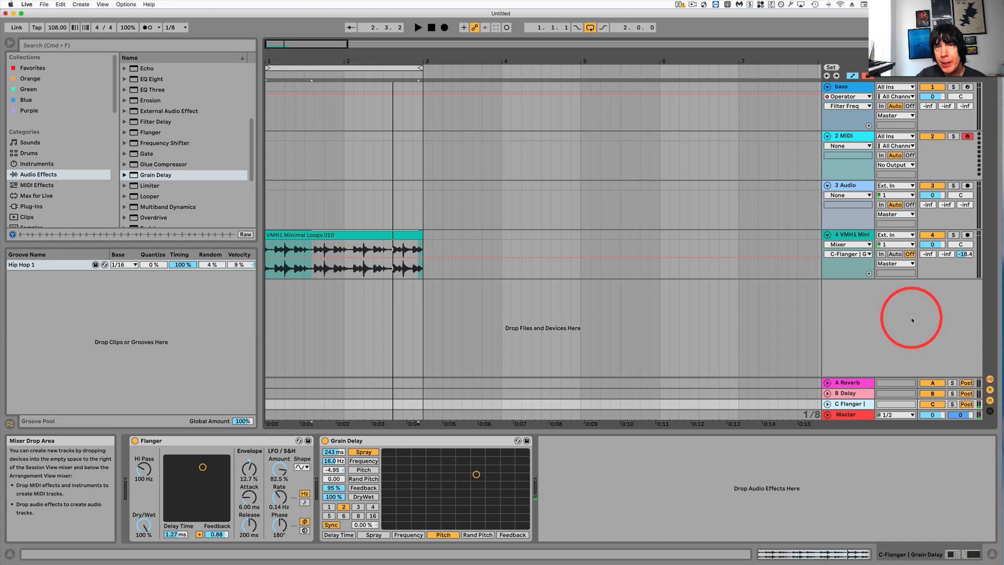
# Insert a fourth return track in Session View, undo it, and return to Arrangement View.
pyautogui.press('Tab')
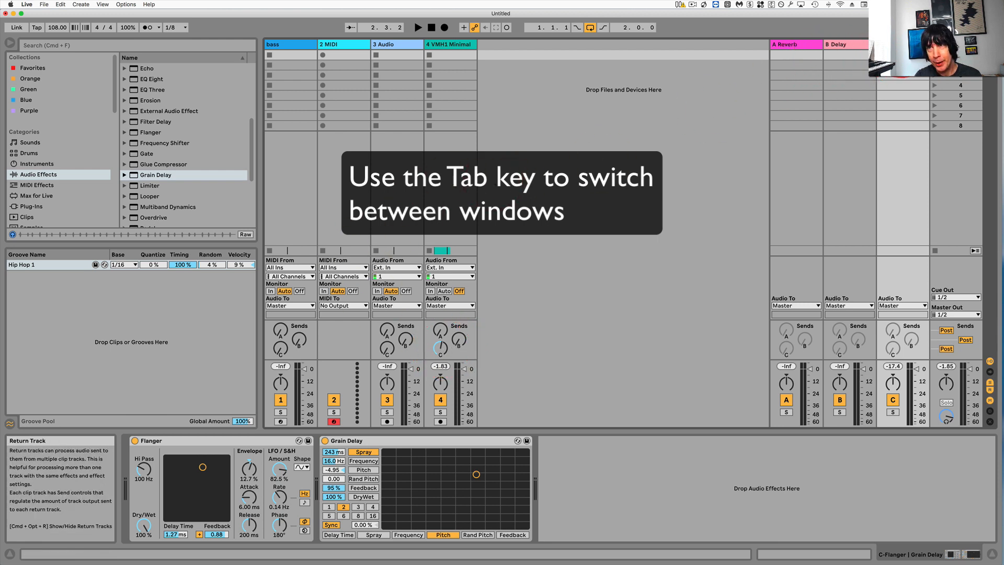
pyautogui.click(81, 5)
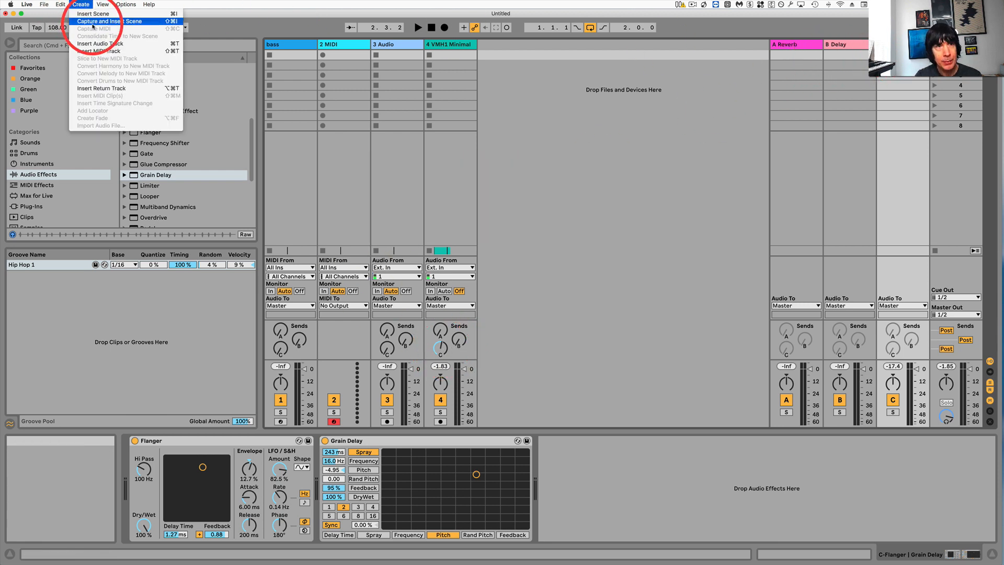
pyautogui.click(100, 88)
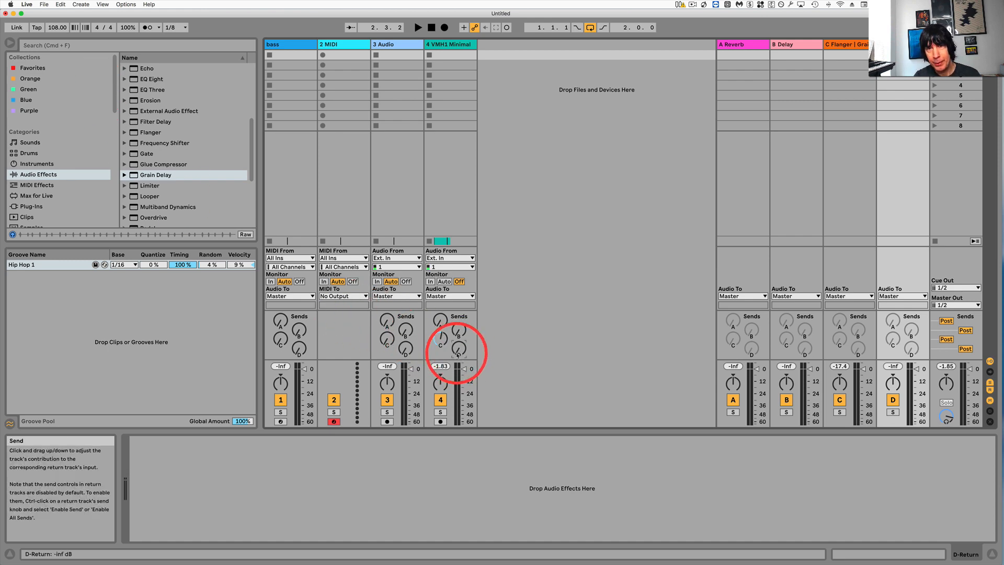
pyautogui.press('super+z')
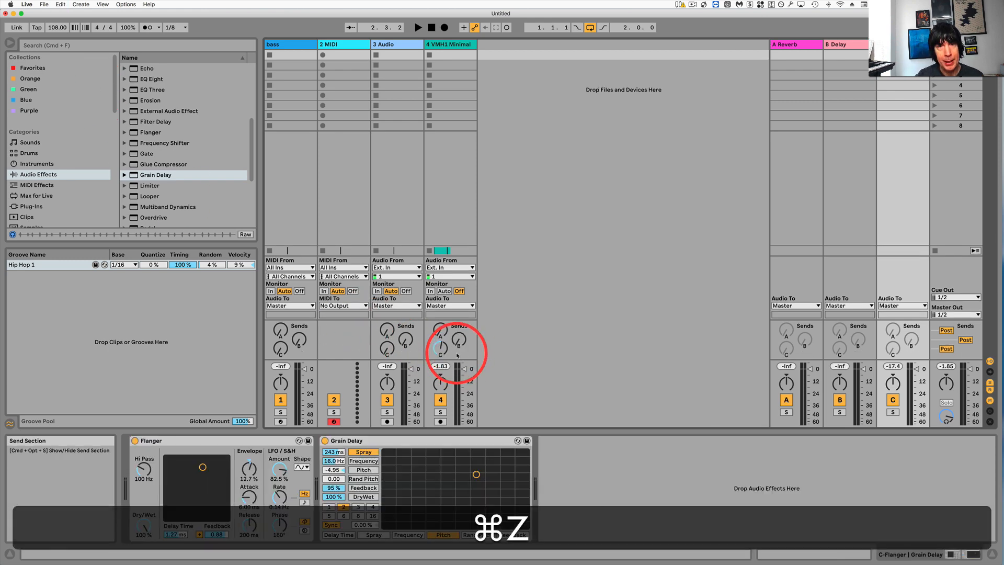
pyautogui.press('Tab')
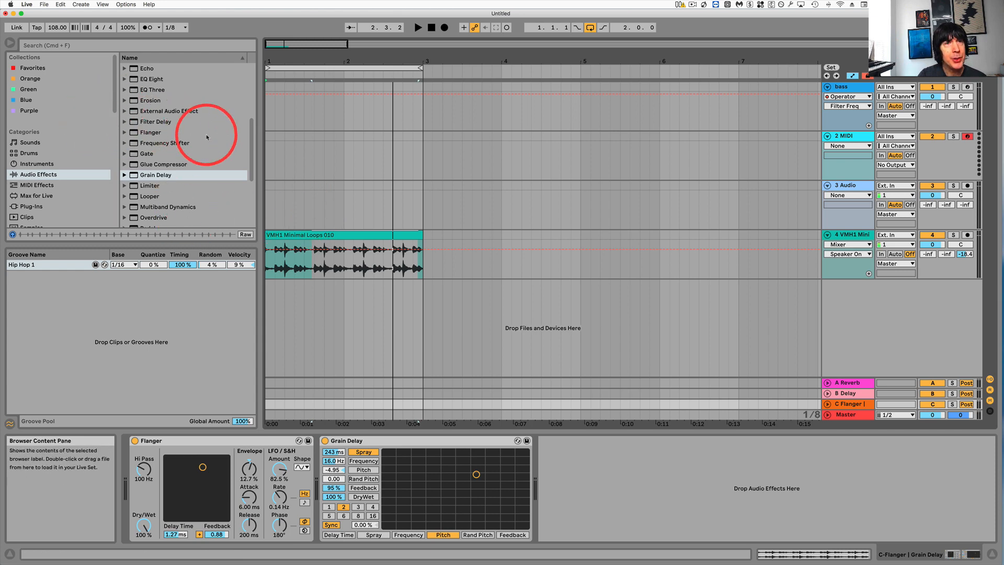
# Open the VMH1 Minimal Loops 010 clip and look through the Ambient & Evolving presets in the Sounds category.
pyautogui.moveTo(251, 135); pyautogui.dragTo(255, 46)
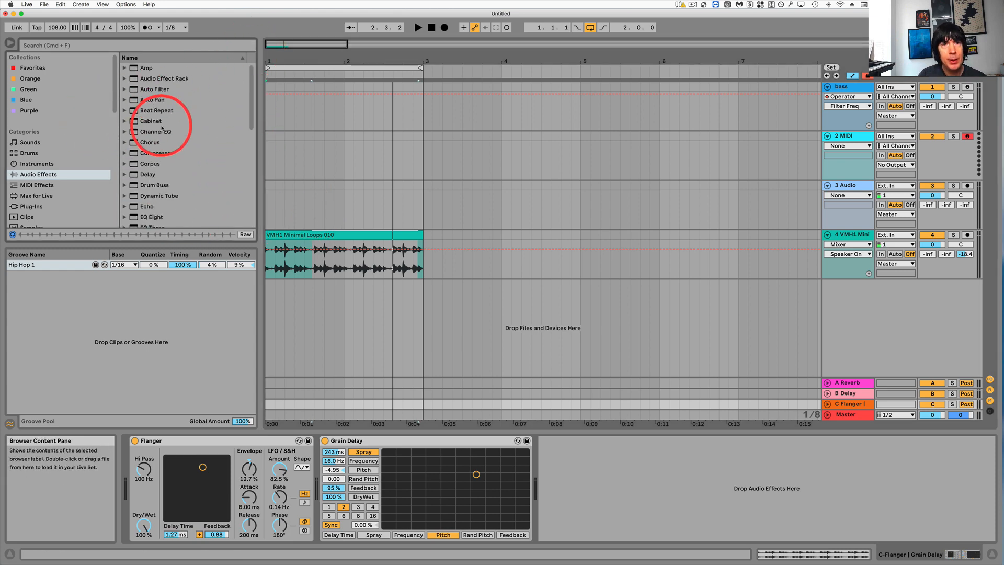
pyautogui.doubleClick(314, 235)
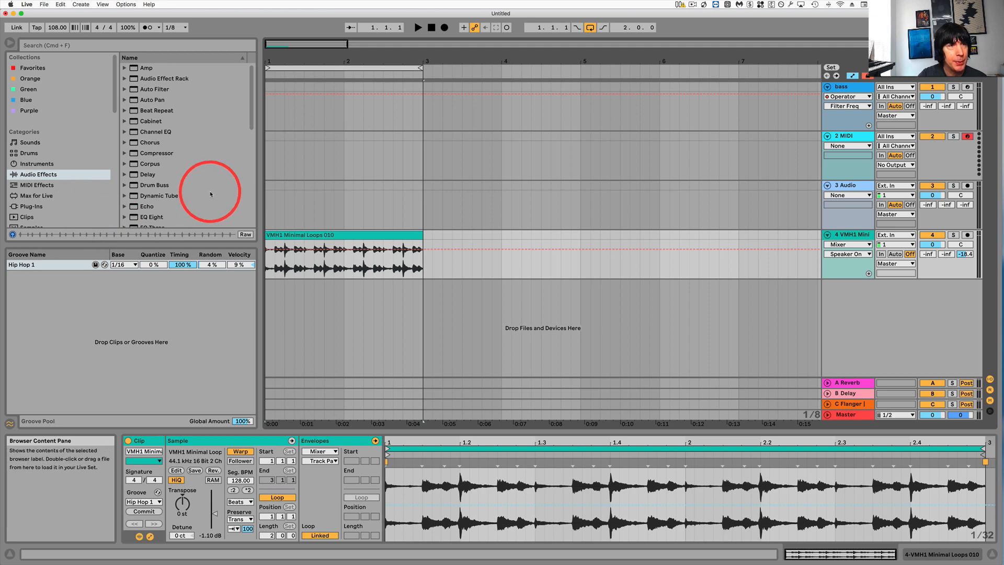
pyautogui.click(31, 143)
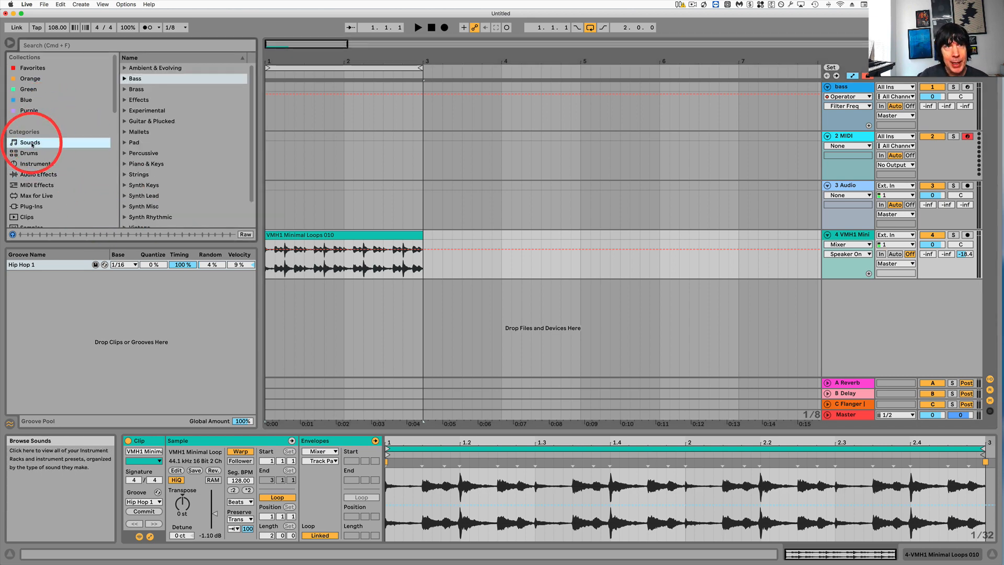
pyautogui.click(124, 68)
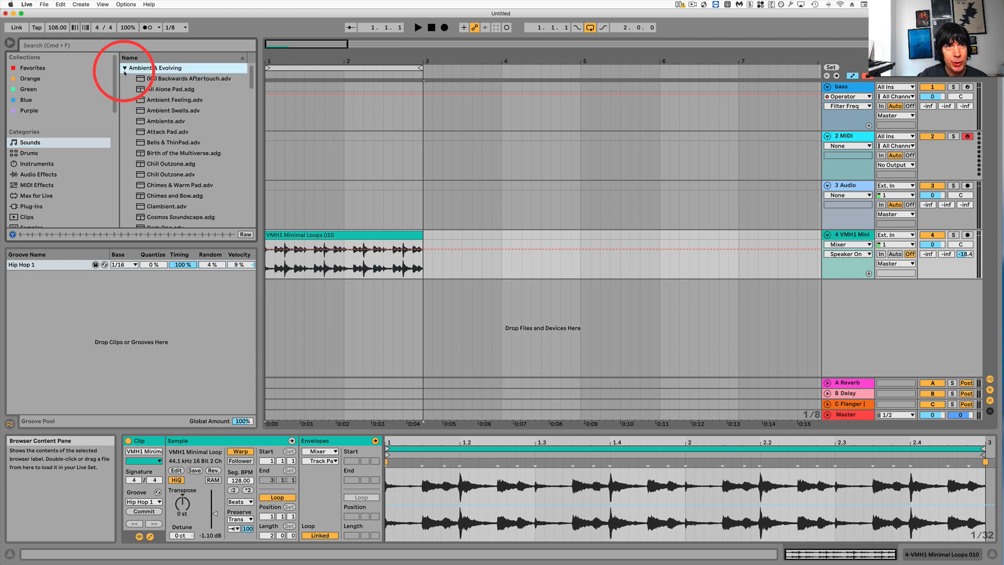
pyautogui.click(125, 69)
# Preview several Synth Keys sounds, including A Soft Chord and Ambulance, and load Arithmoquine Pad onto a new track below the VMH1 track.
pyautogui.scroll(-3, 175, 160)
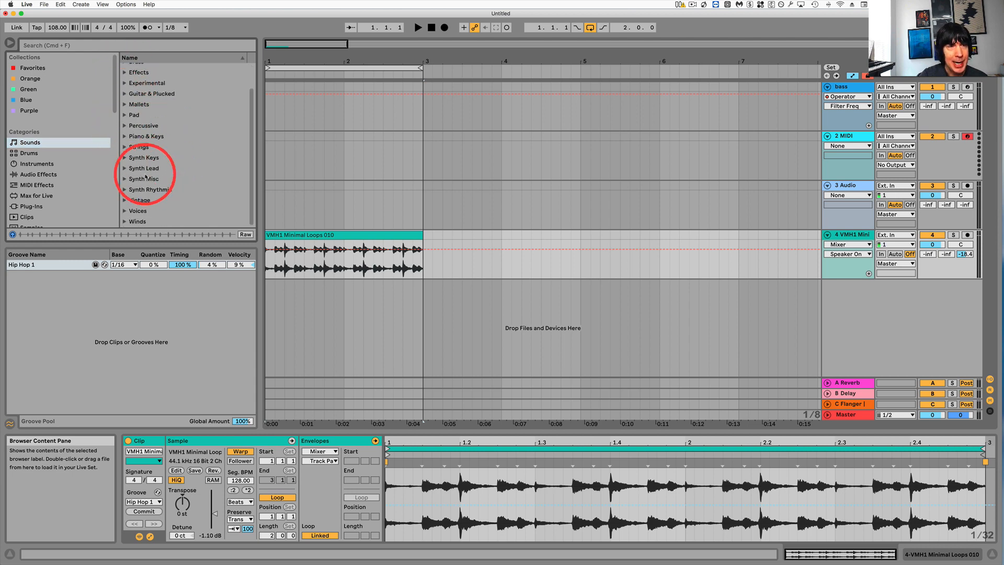
pyautogui.click(124, 158)
pyautogui.click(162, 168)
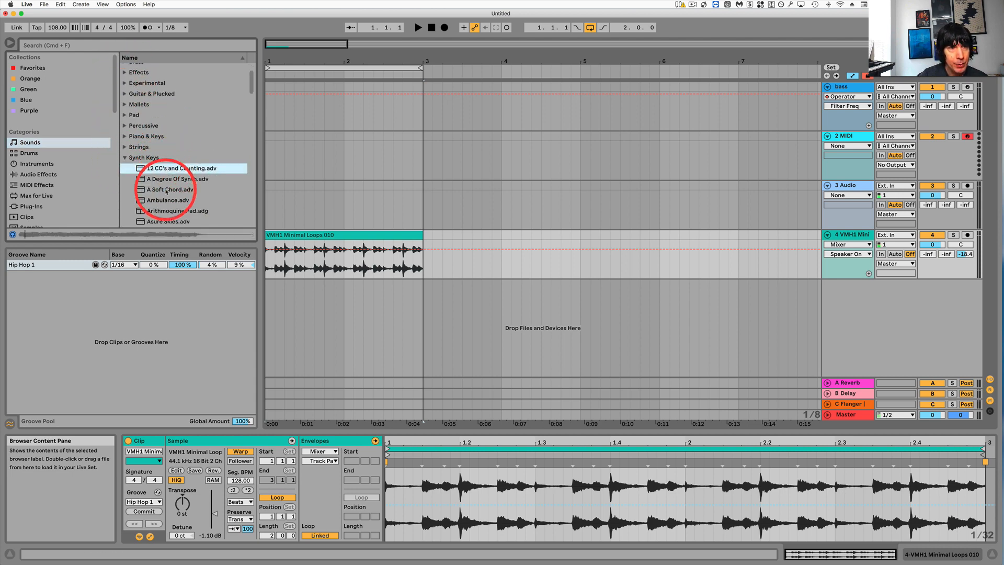
pyautogui.click(166, 191)
pyautogui.click(166, 201)
pyautogui.click(167, 211)
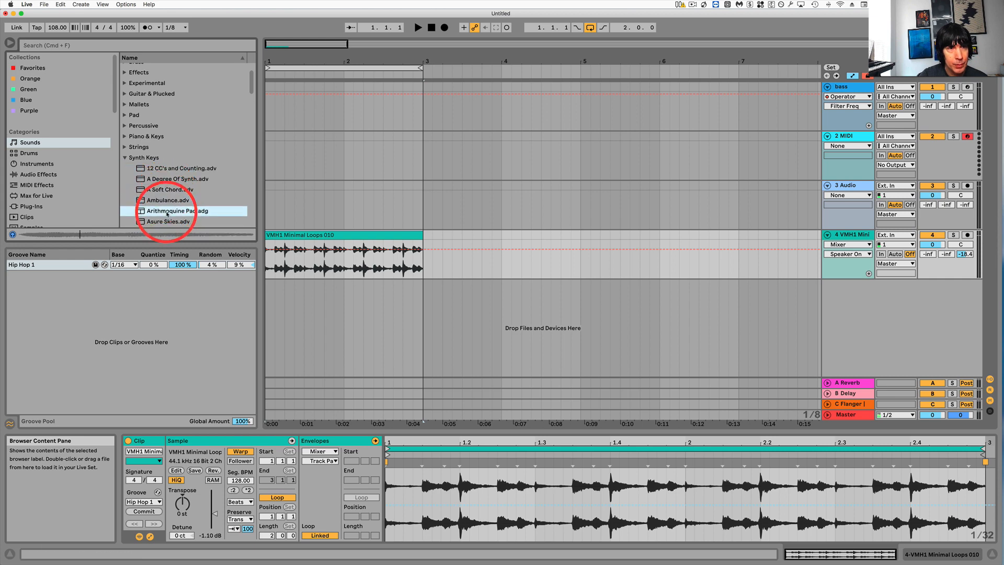
pyautogui.press('space')
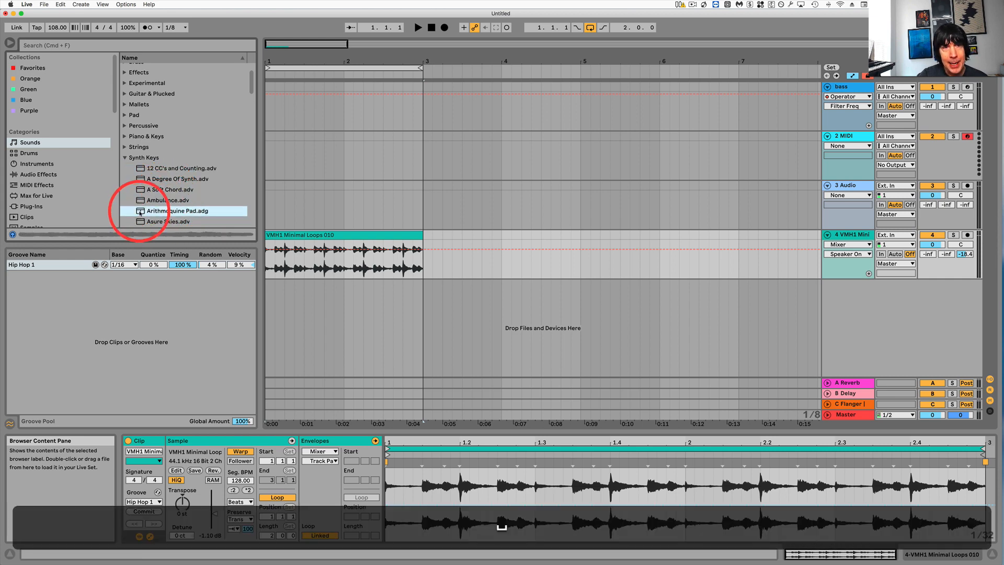
pyautogui.moveTo(190, 243); pyautogui.dragTo(539, 337)
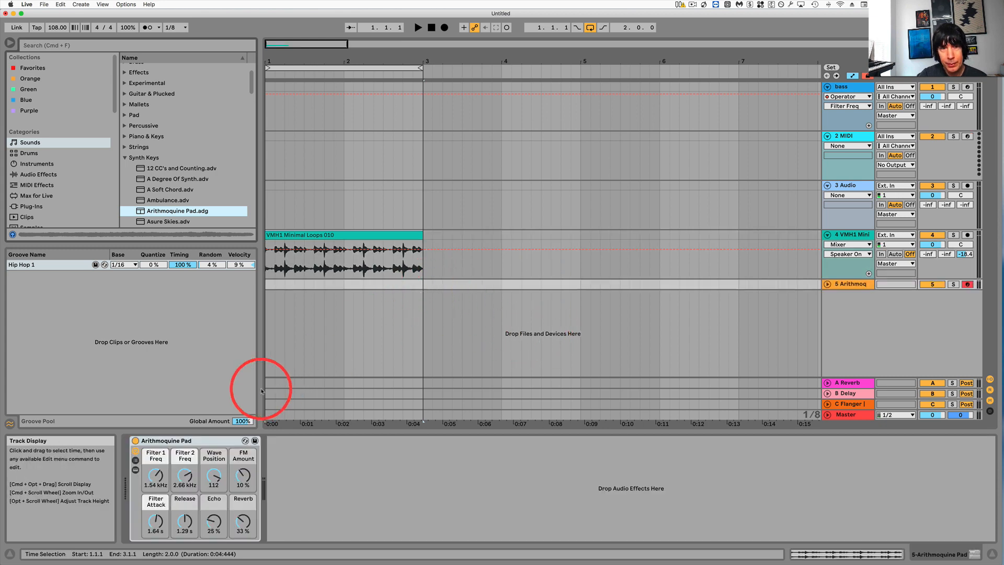
pyautogui.click(182, 441)
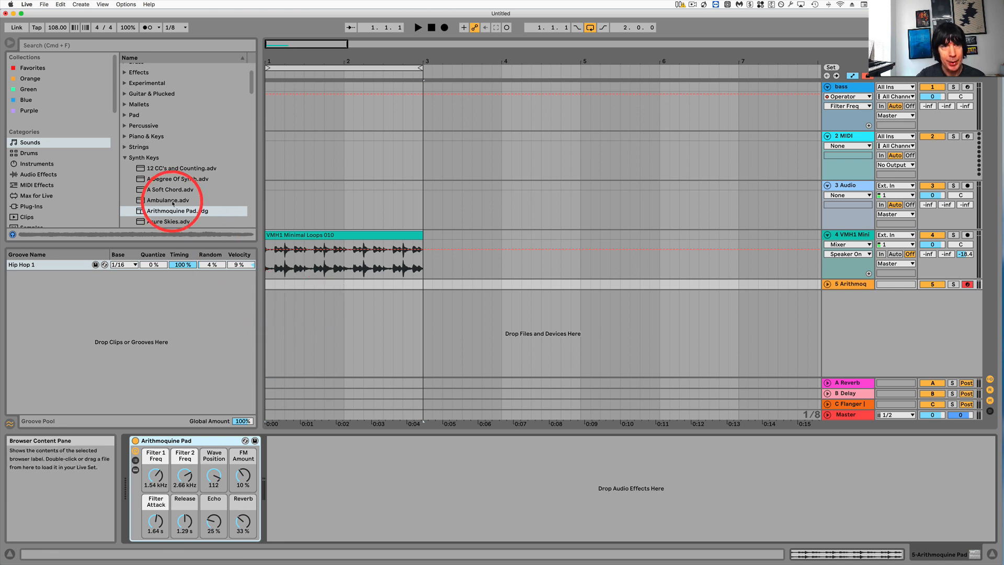
pyautogui.click(124, 158)
# Look through the drum racks and kits in the Drums category, down to the DrumSynth kits.
pyautogui.click(27, 155)
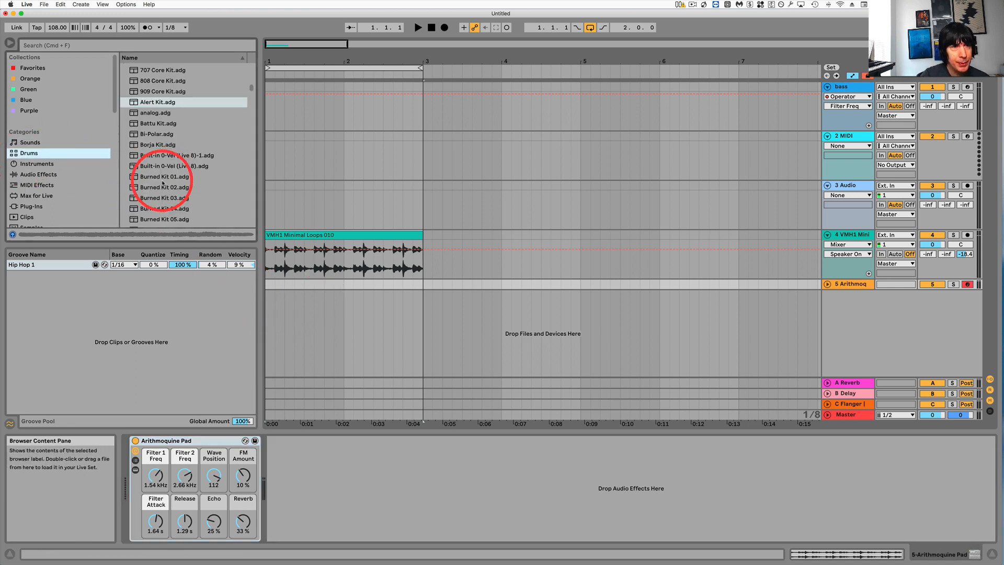
pyautogui.scroll(10, 159, 180)
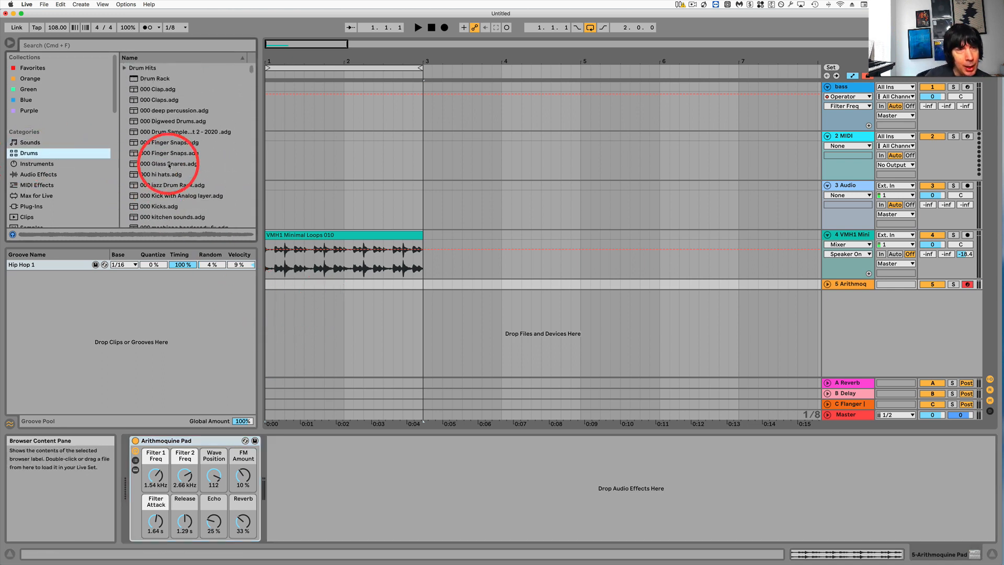
pyautogui.scroll(-8, 204, 165)
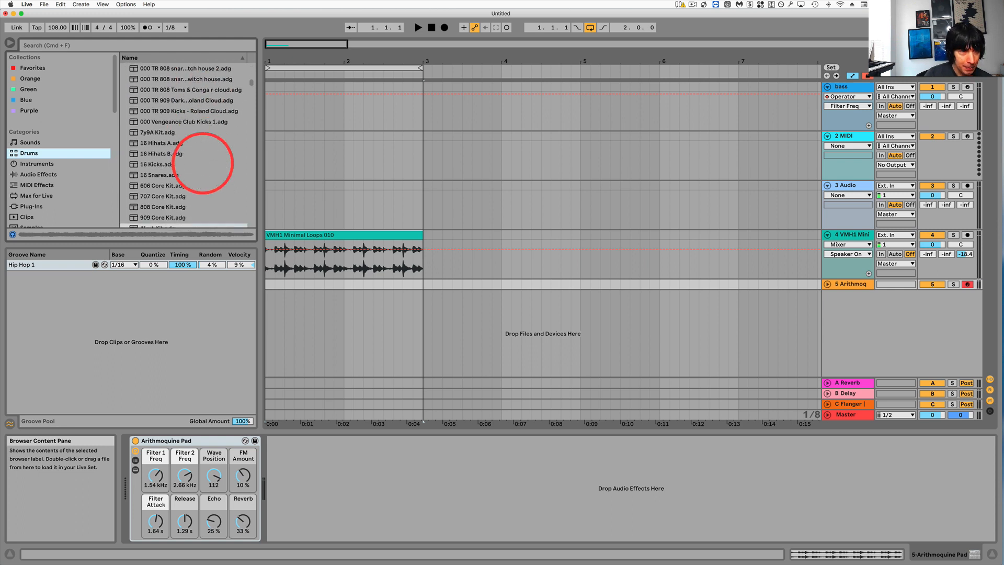
pyautogui.scroll(-3, 200, 197)
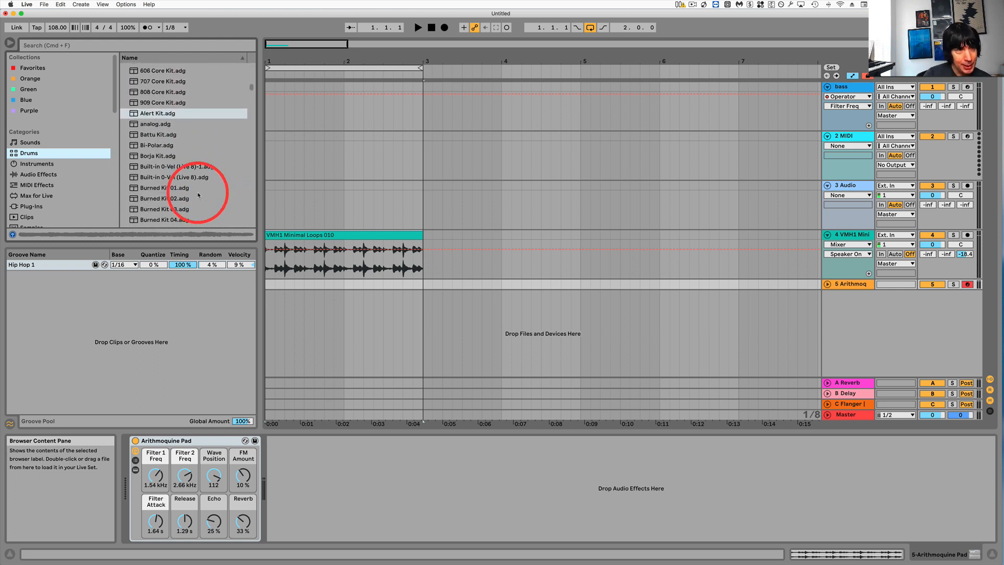
pyautogui.scroll(-10, 196, 183)
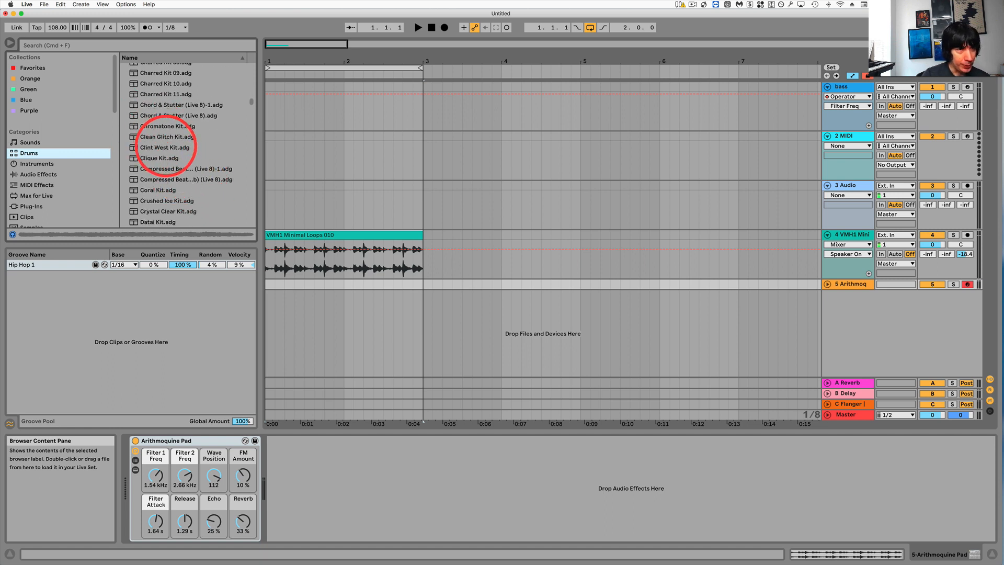
pyautogui.scroll(-8, 190, 178)
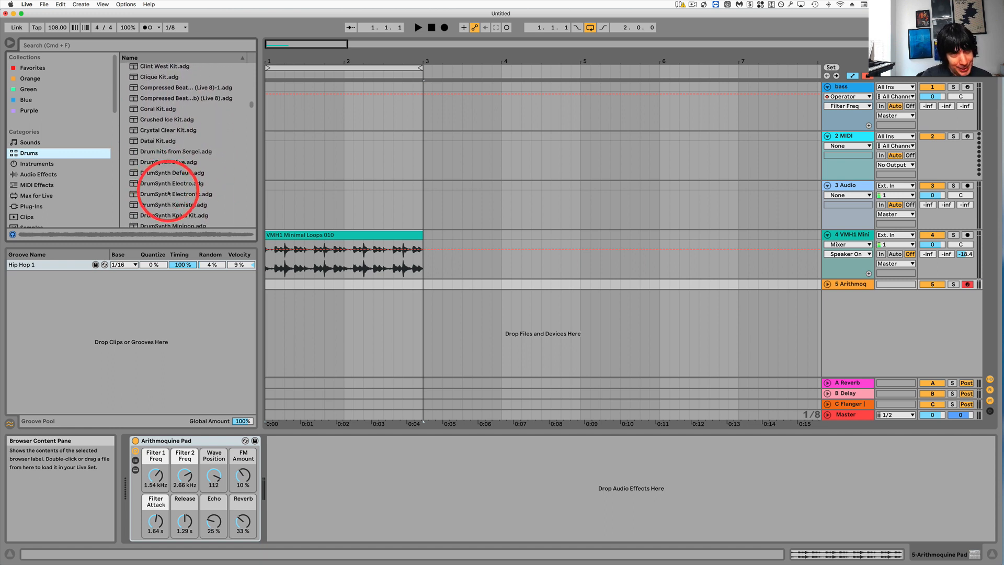
pyautogui.scroll(-2, 170, 193)
pyautogui.scroll(3, 170, 193)
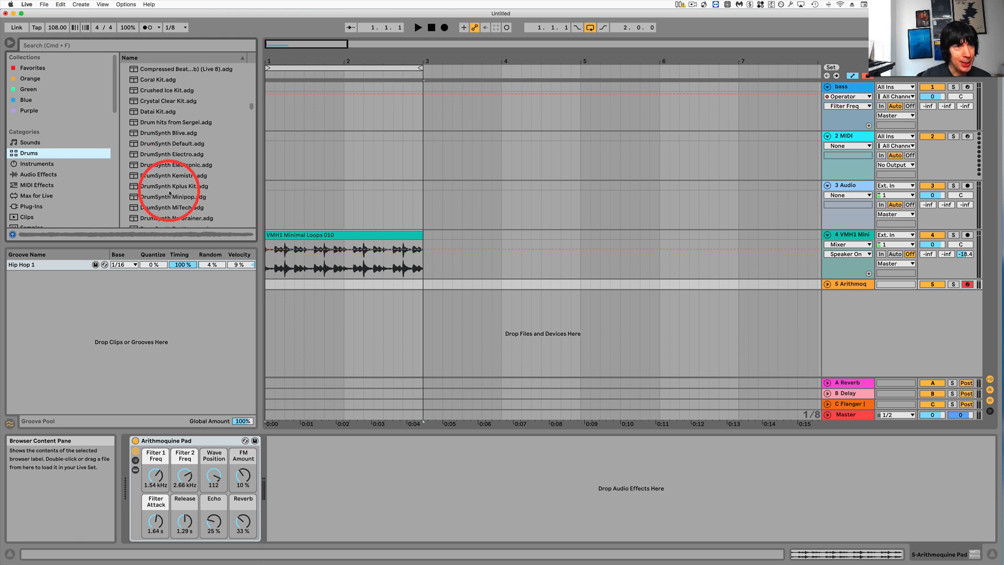
# Look through the devices in the Instruments category and the Audio Effects category.
pyautogui.click(37, 164)
pyautogui.click(151, 68)
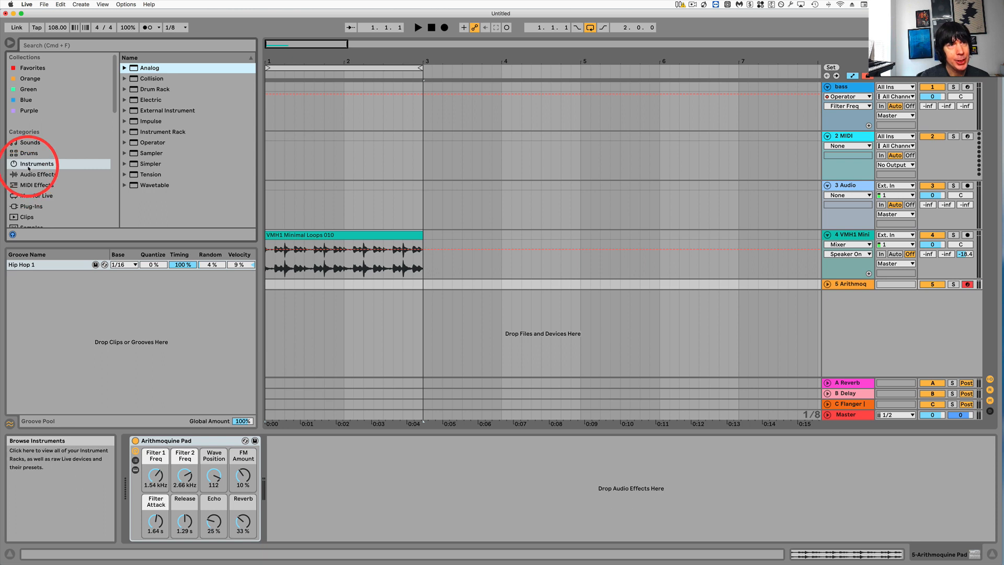
pyautogui.click(38, 174)
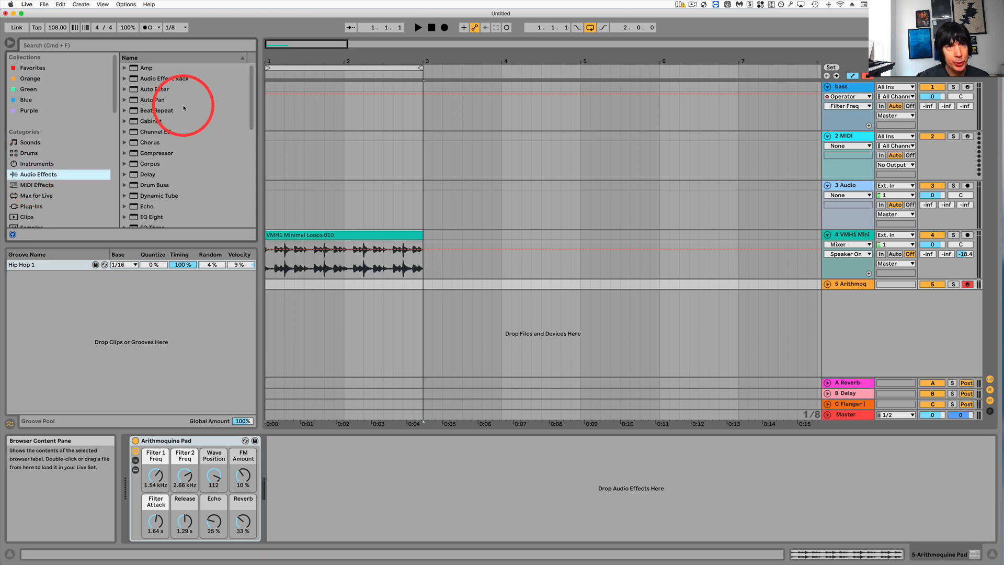
pyautogui.scroll(-2, 179, 108)
pyautogui.scroll(3, 172, 102)
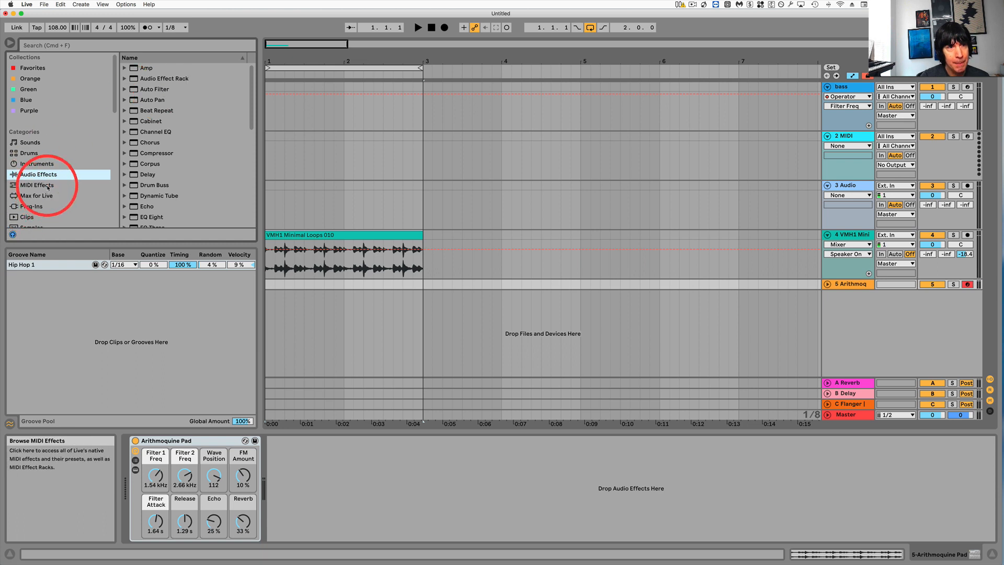
# Look through the devices in the MIDI Effects category and the Max Instrument folder of the Max for Live category.
pyautogui.click(74, 185)
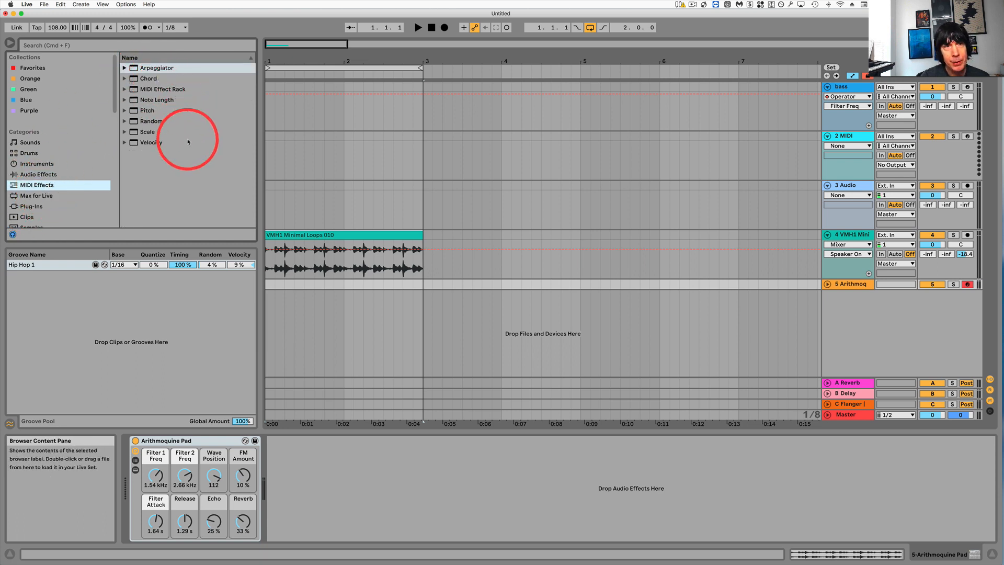
pyautogui.click(33, 197)
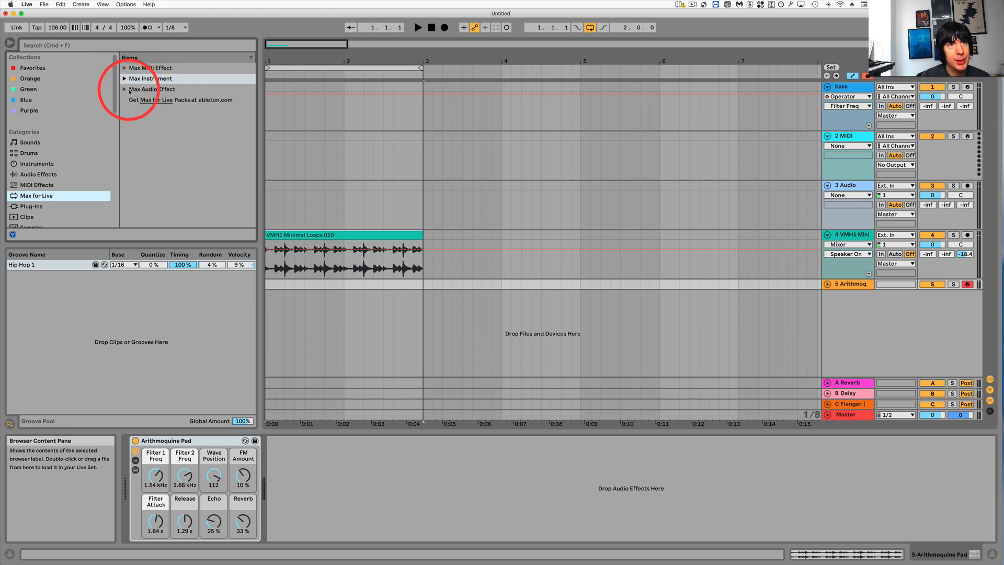
pyautogui.click(124, 78)
pyautogui.click(124, 79)
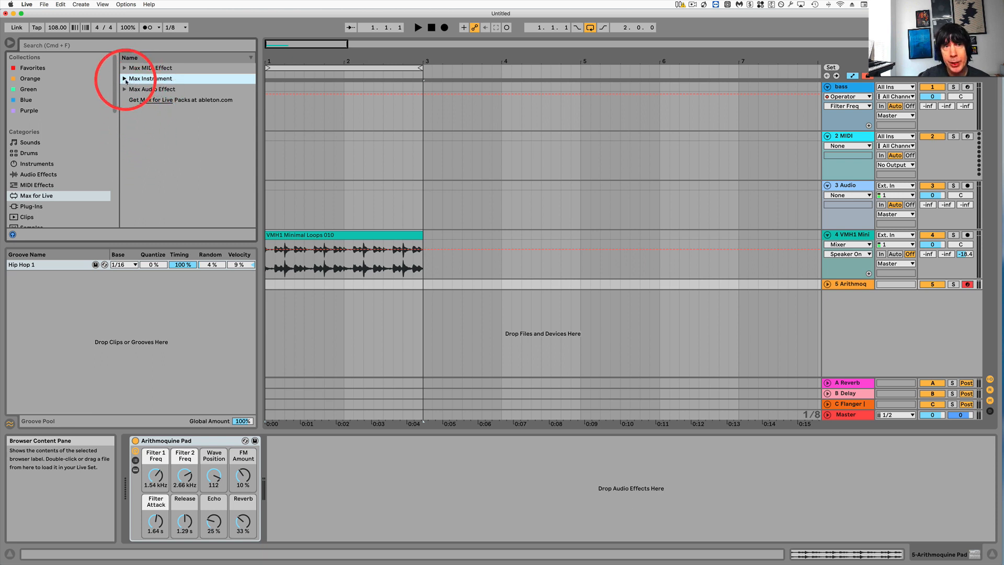
pyautogui.click(125, 79)
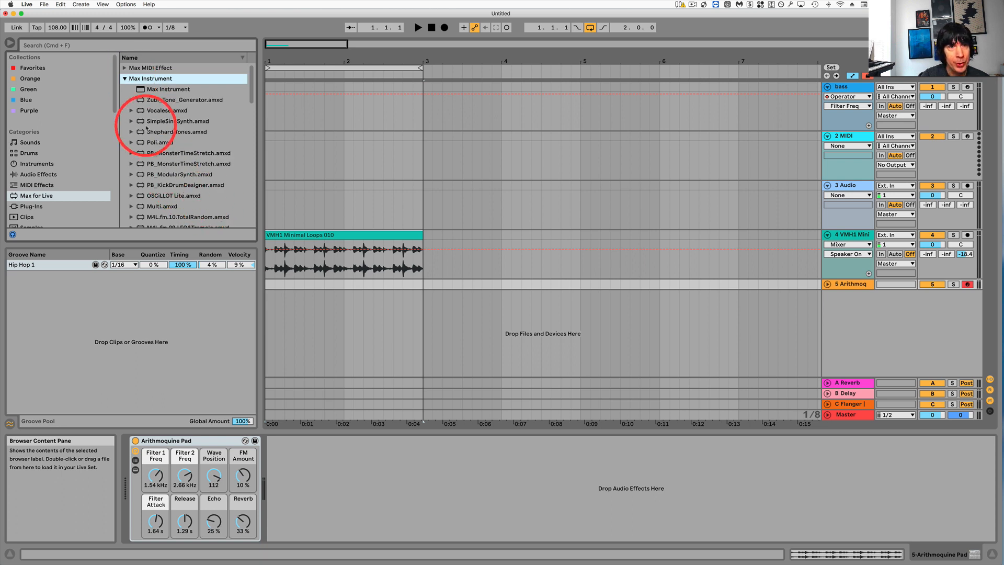
pyautogui.click(125, 79)
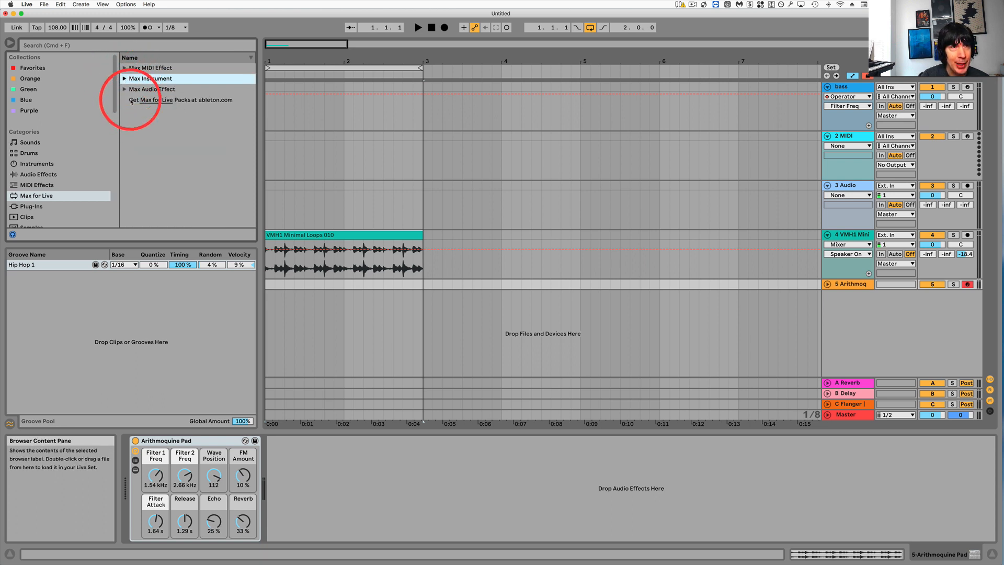
# Look through the Audio Units manufacturers in the Plug-Ins category and collapse the folder again.
pyautogui.click(28, 207)
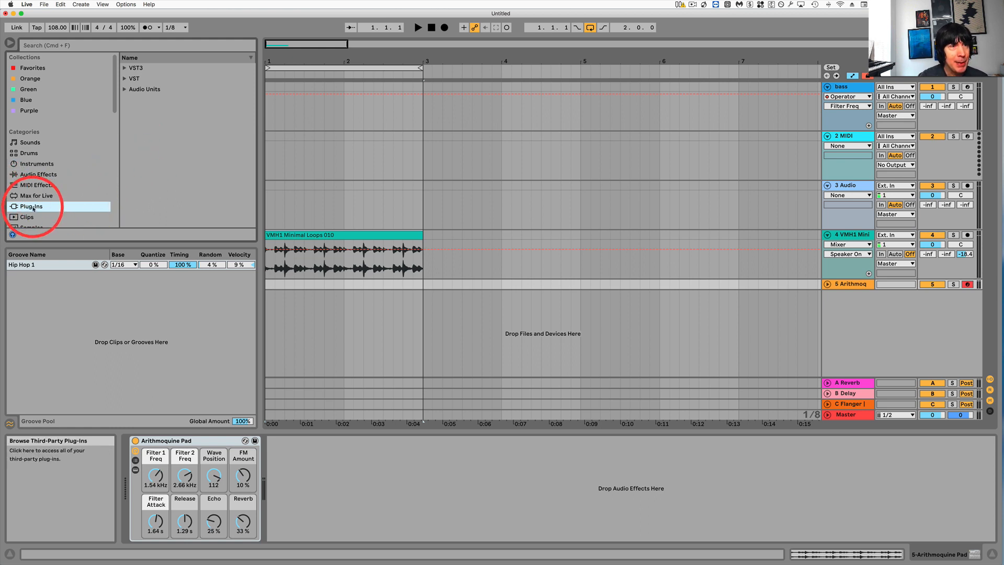
pyautogui.click(125, 88)
pyautogui.scroll(-15, 208, 163)
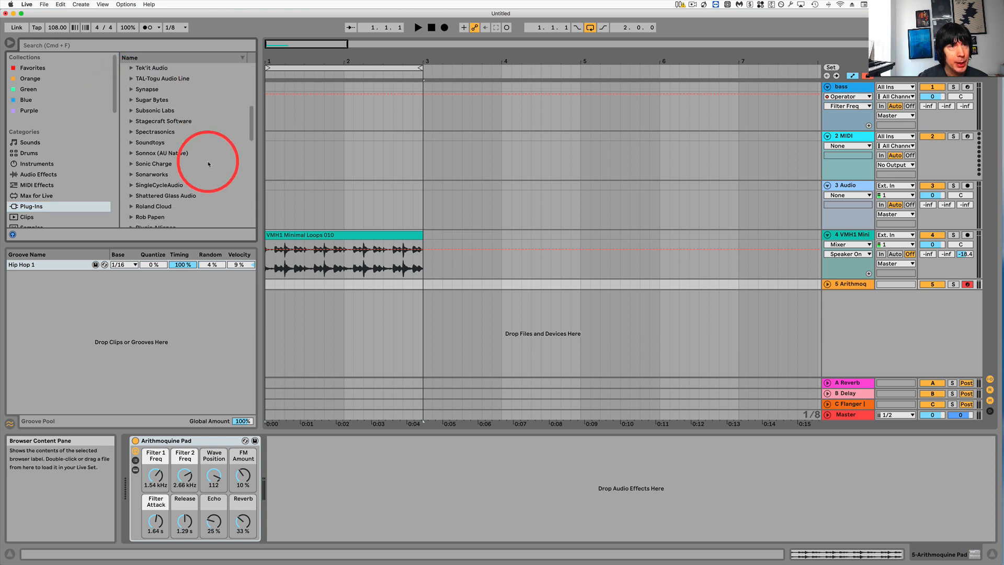
pyautogui.scroll(15, 208, 162)
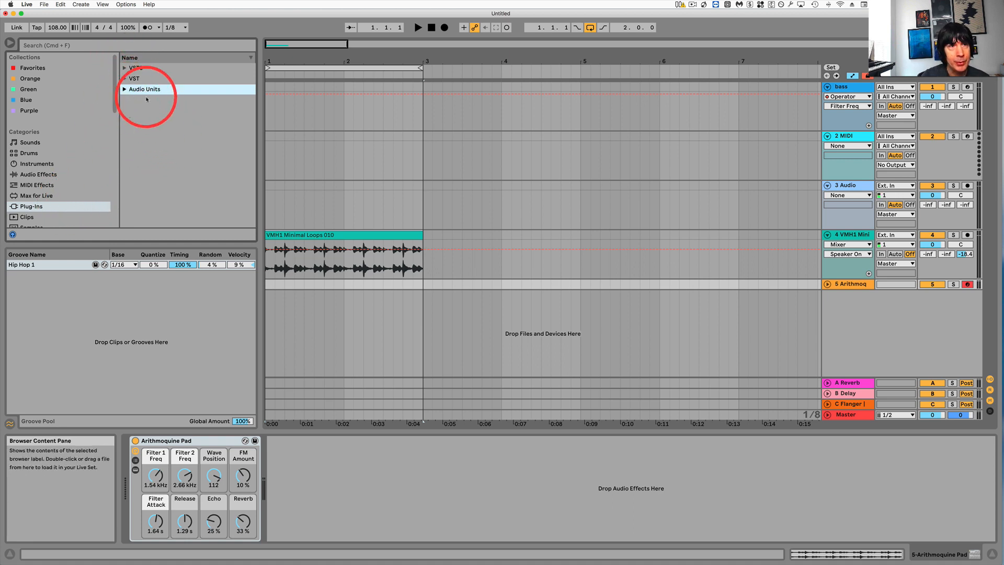
# Preview several clips in the Clips category, including 05_WhiteHeart.alc, 07_Buzz.alc and 09_Phone 2.alc.
pyautogui.scroll(-2, 73, 180)
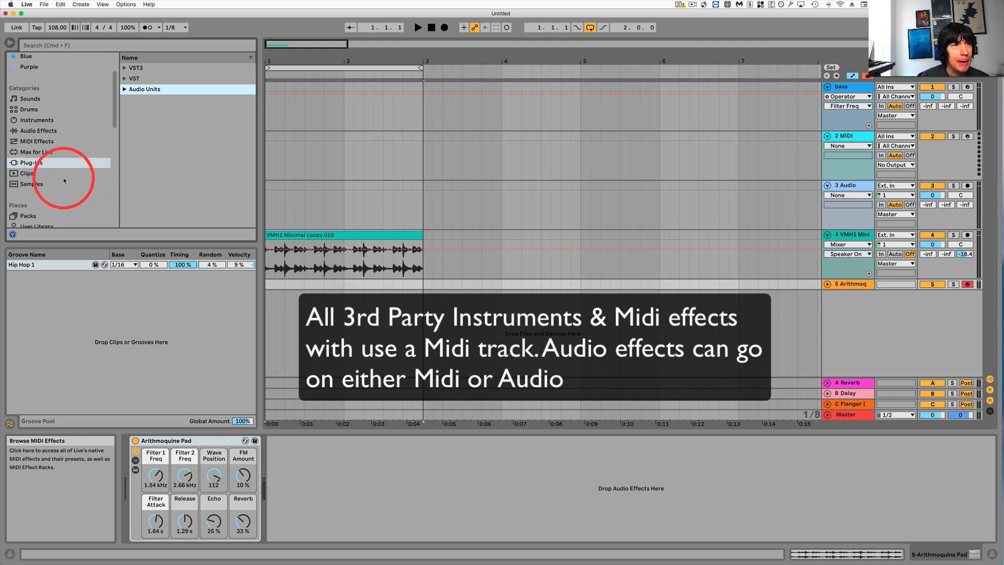
pyautogui.click(36, 173)
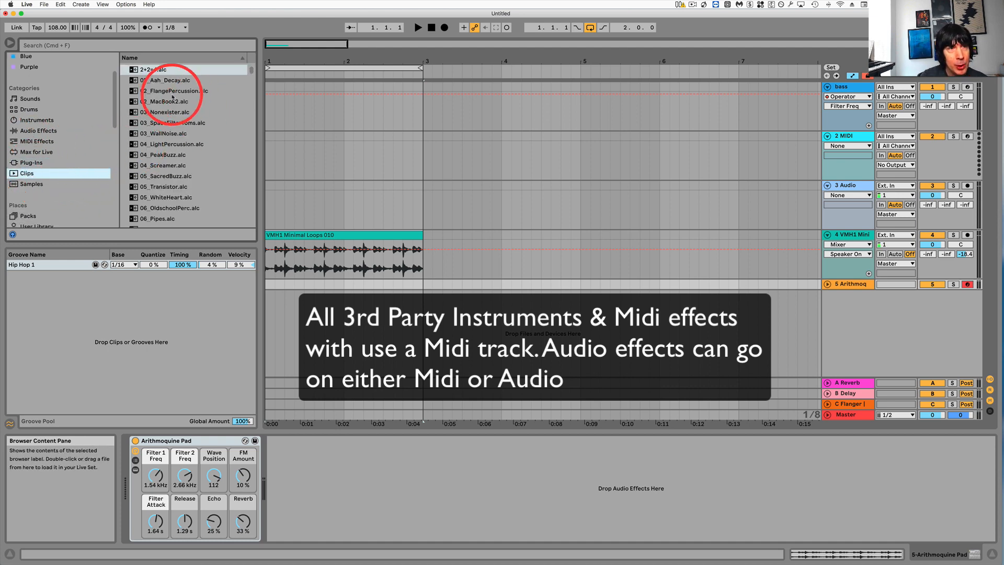
pyautogui.scroll(-2, 167, 157)
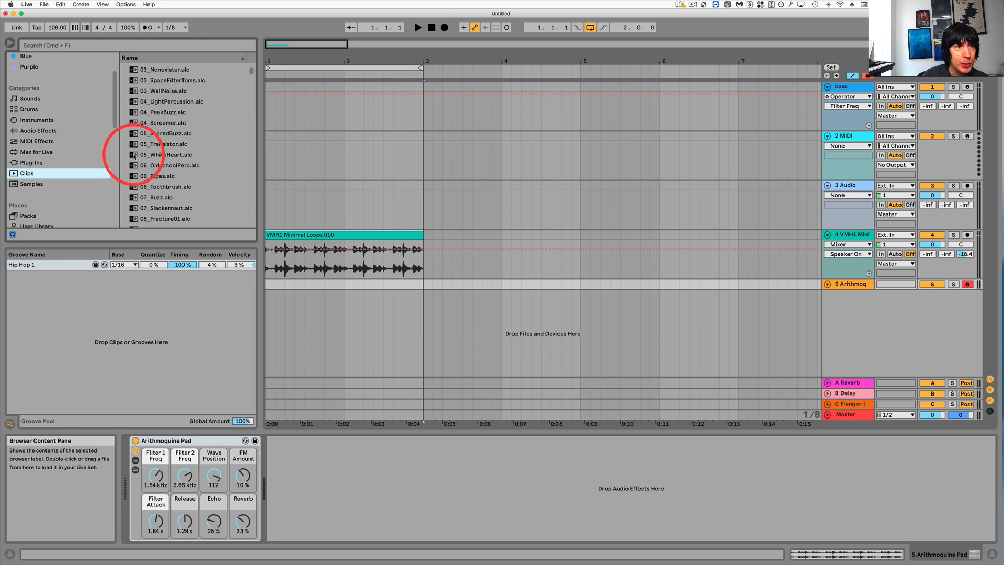
pyautogui.click(135, 156)
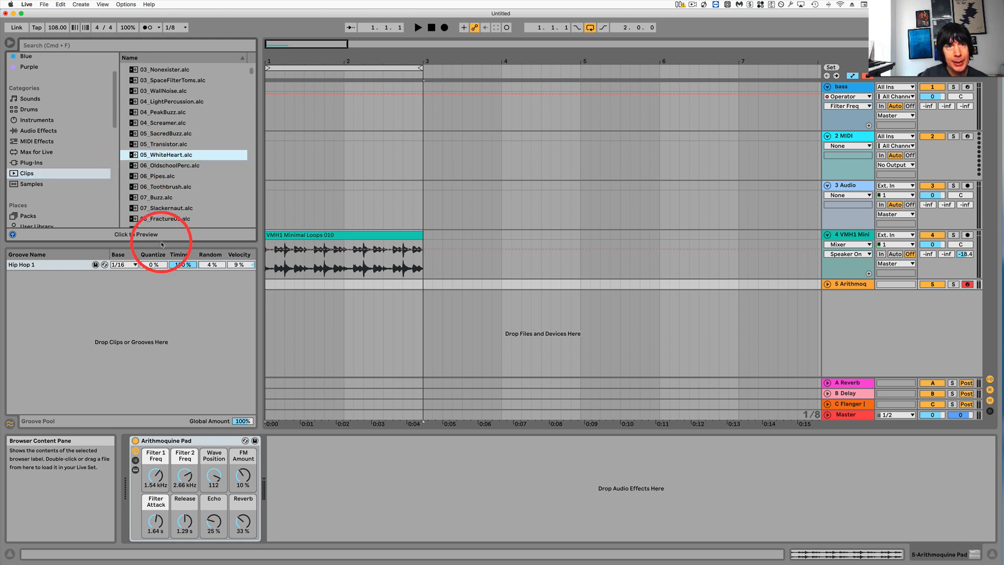
pyautogui.press('Down')
pyautogui.press('Down')
pyautogui.press('Down')
pyautogui.press('Down')
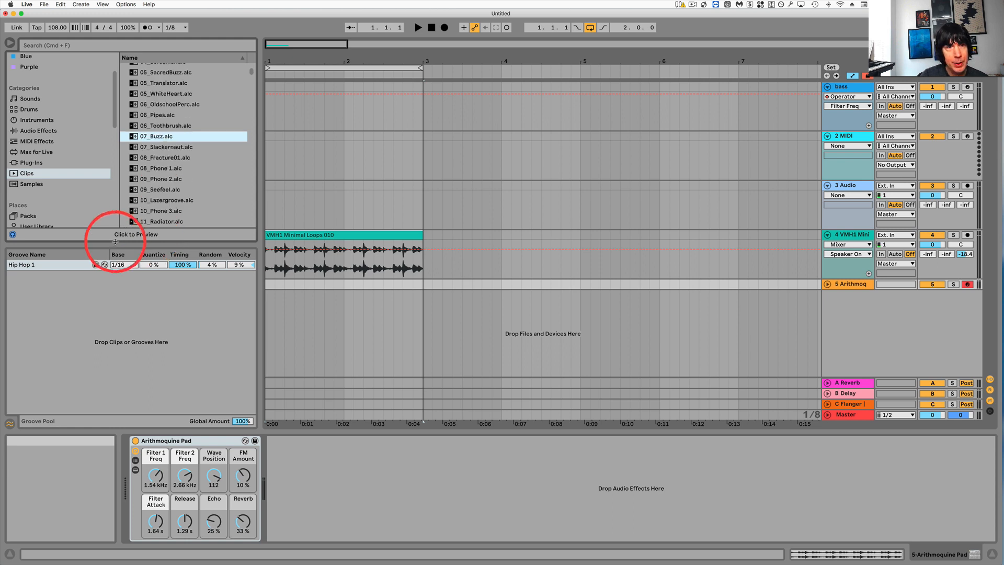
pyautogui.scroll(-3, 152, 178)
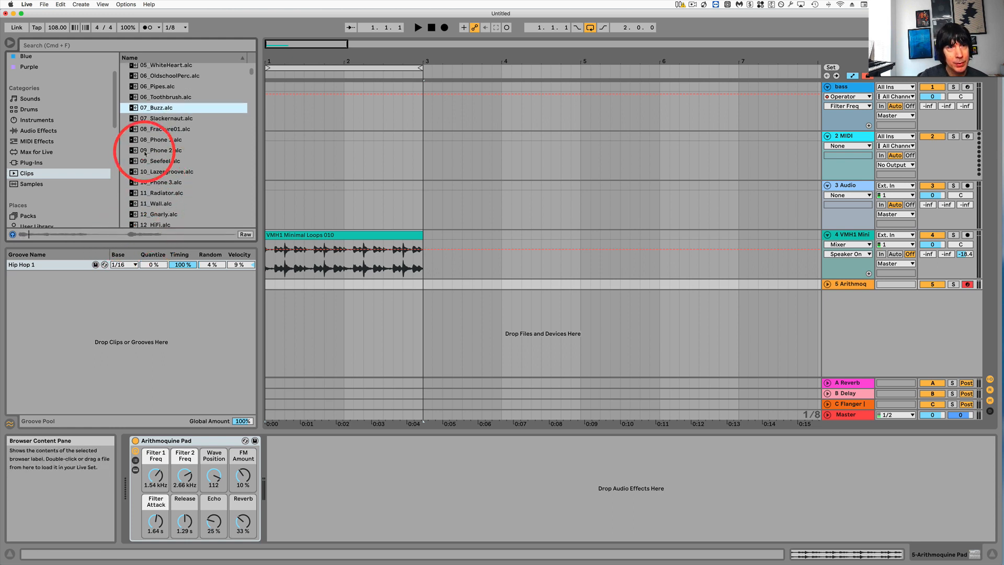
pyautogui.click(130, 151)
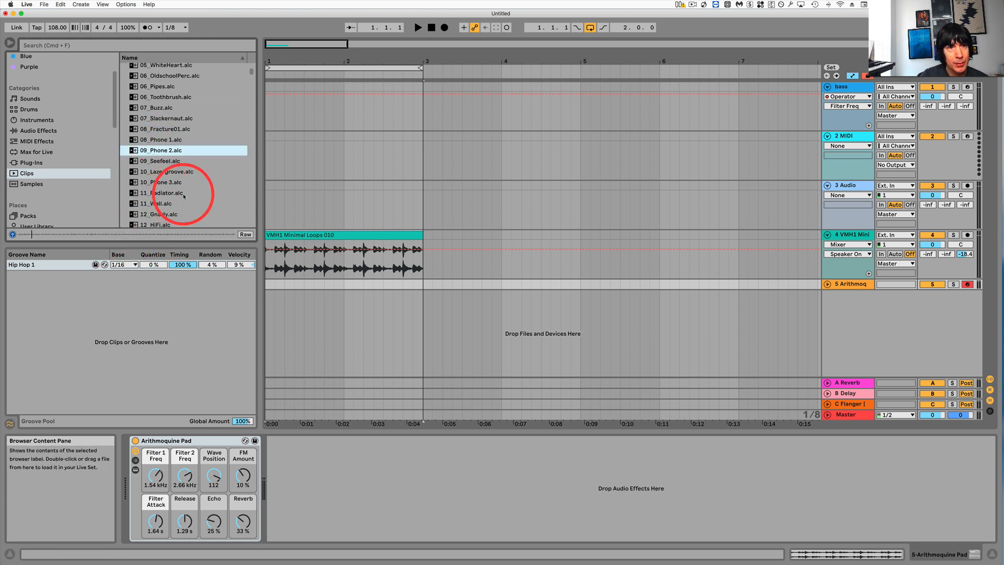
pyautogui.scroll(-3, 183, 192)
pyautogui.scroll(-2, 183, 194)
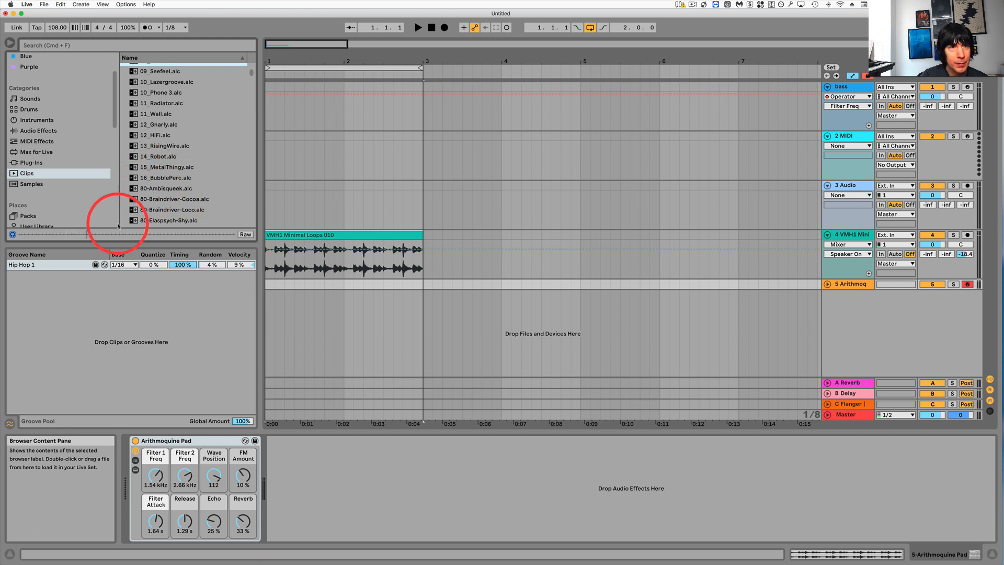
# Preview 14_Robot.alc and place it at bar 1 on a new track below the Arithmoquine Pad track.
pyautogui.click(134, 157)
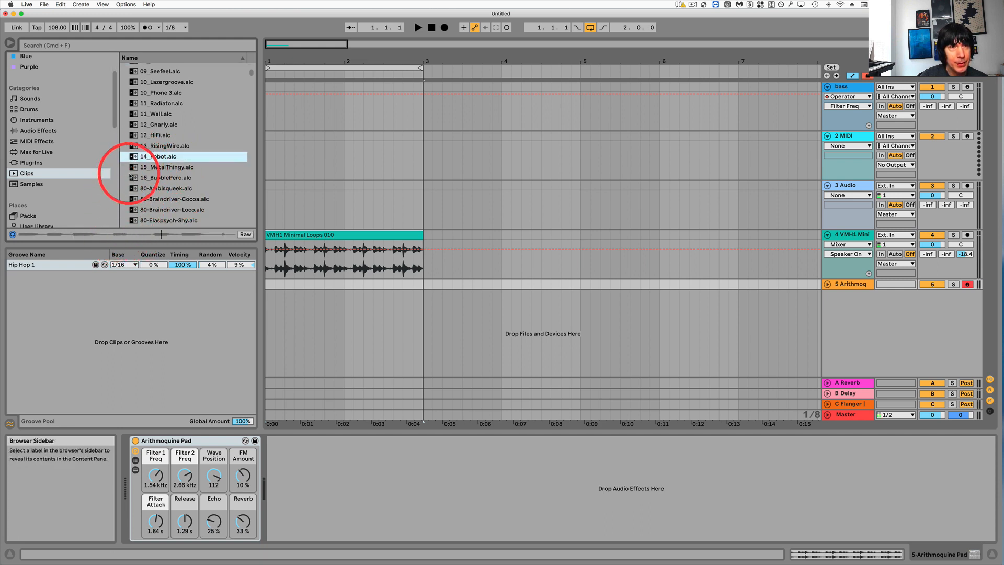
pyautogui.press('space')
pyautogui.moveTo(134, 156); pyautogui.dragTo(262, 306)
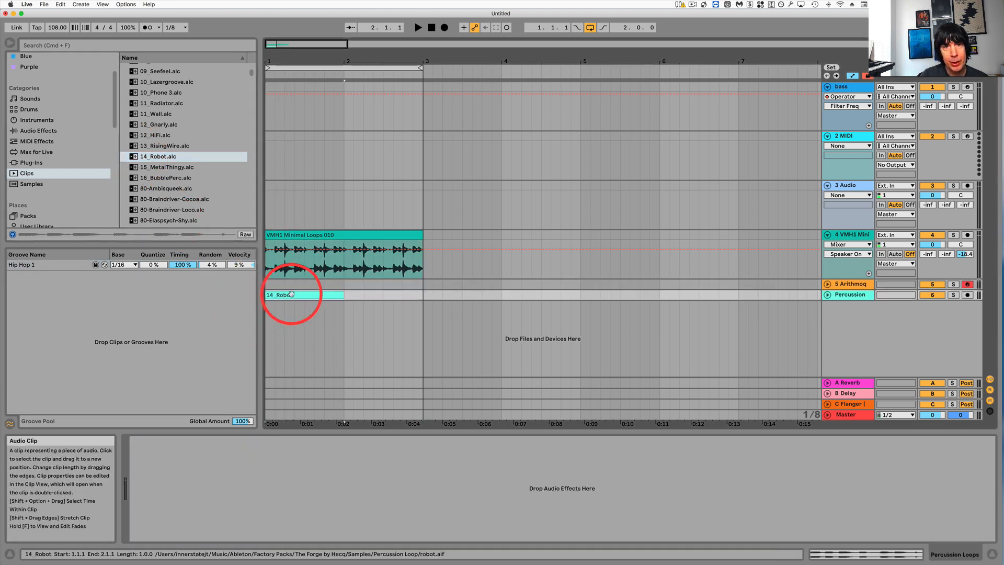
# Unfold the new Percussion track, solo it, and play the 14_Robot clip briefly before stopping playback.
pyautogui.click(827, 294)
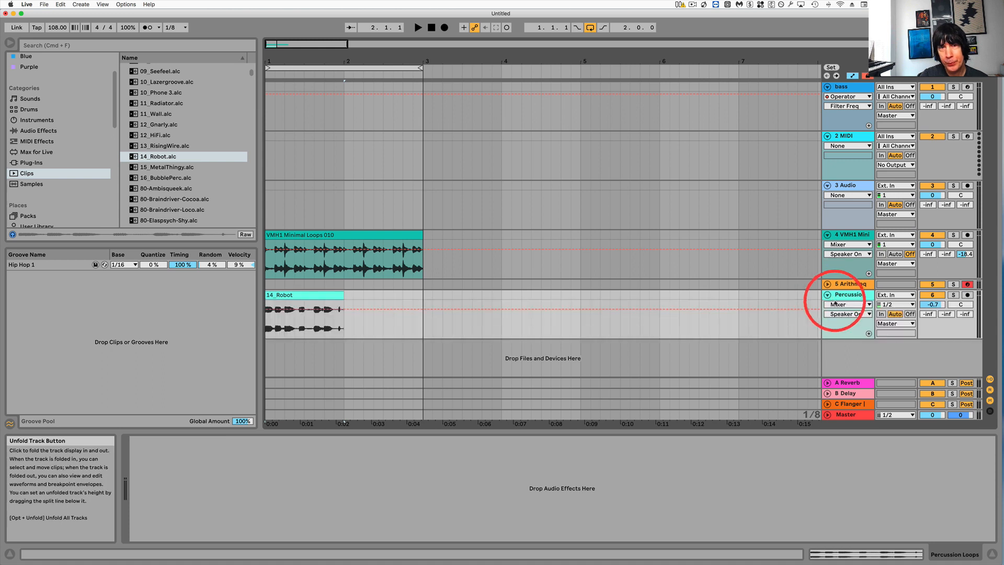
pyautogui.click(952, 296)
pyautogui.press('space')
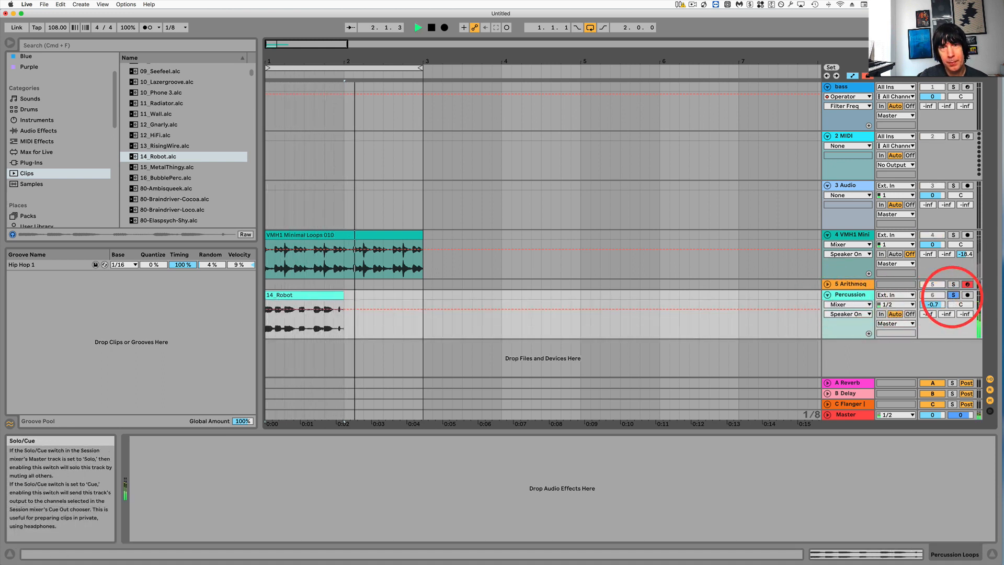
pyautogui.press('space')
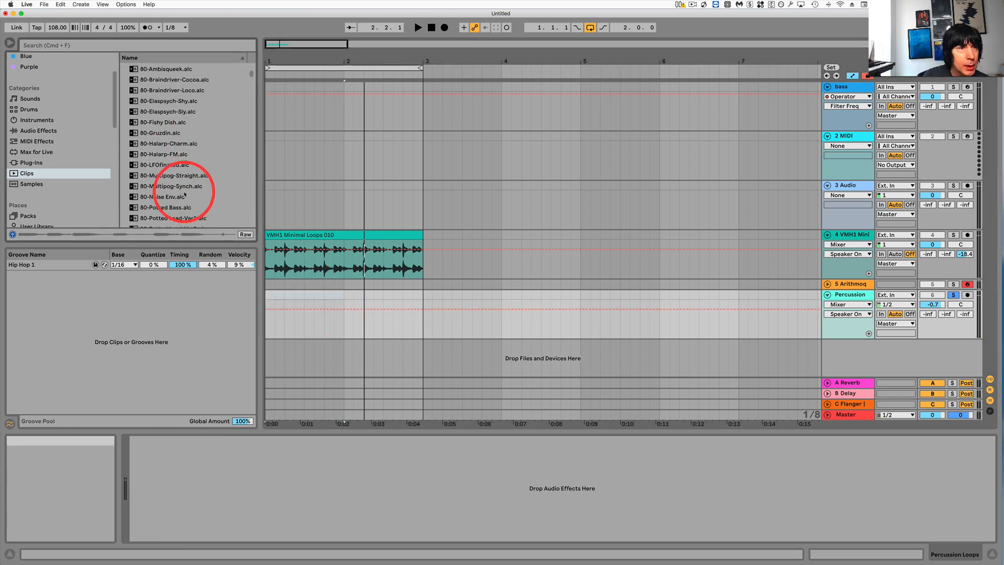
# Look further down the Clips category and through the crash sounds in the Samples category.
pyautogui.scroll(-5, 180, 195)
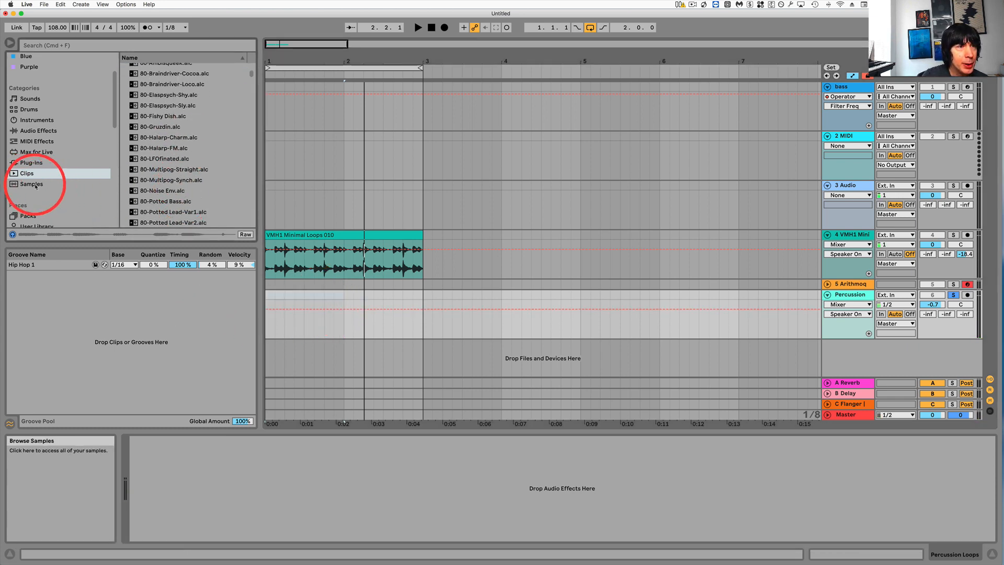
pyautogui.click(37, 185)
pyautogui.scroll(-5, 207, 193)
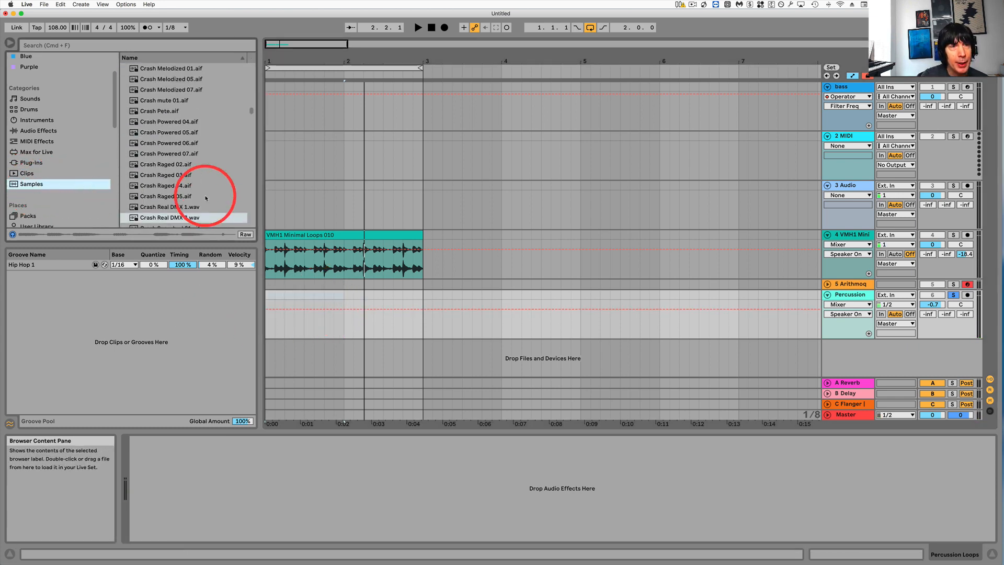
pyautogui.scroll(3, 206, 197)
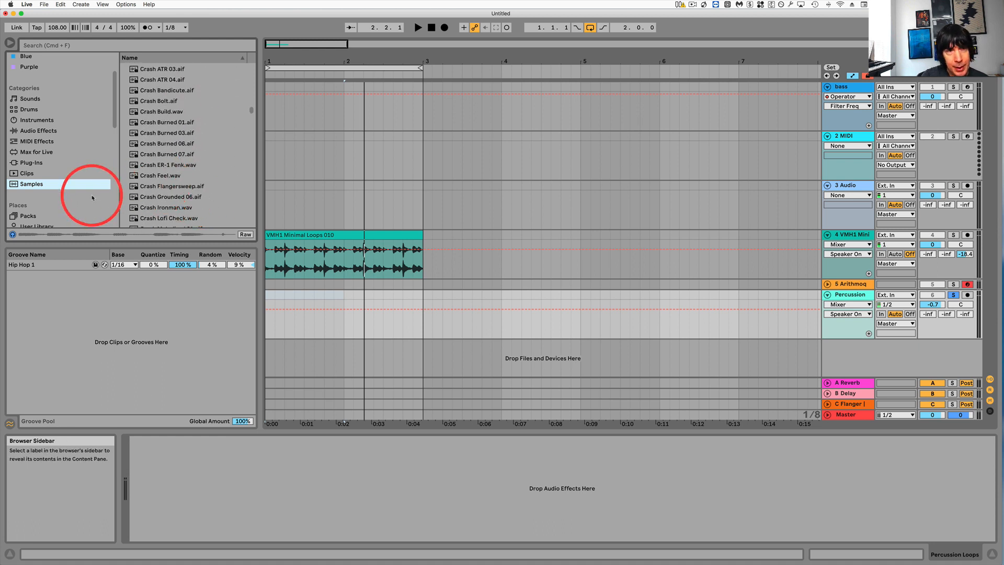
# Look through the installed packs under Places, collapsing the Core Library, down to the link for more packs.
pyautogui.scroll(-5, 86, 199)
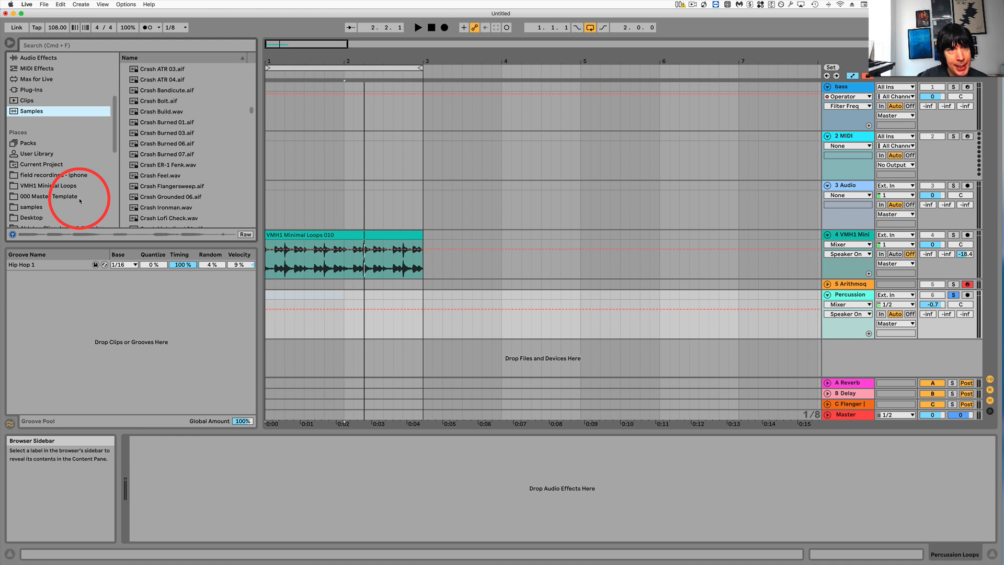
pyautogui.click(28, 135)
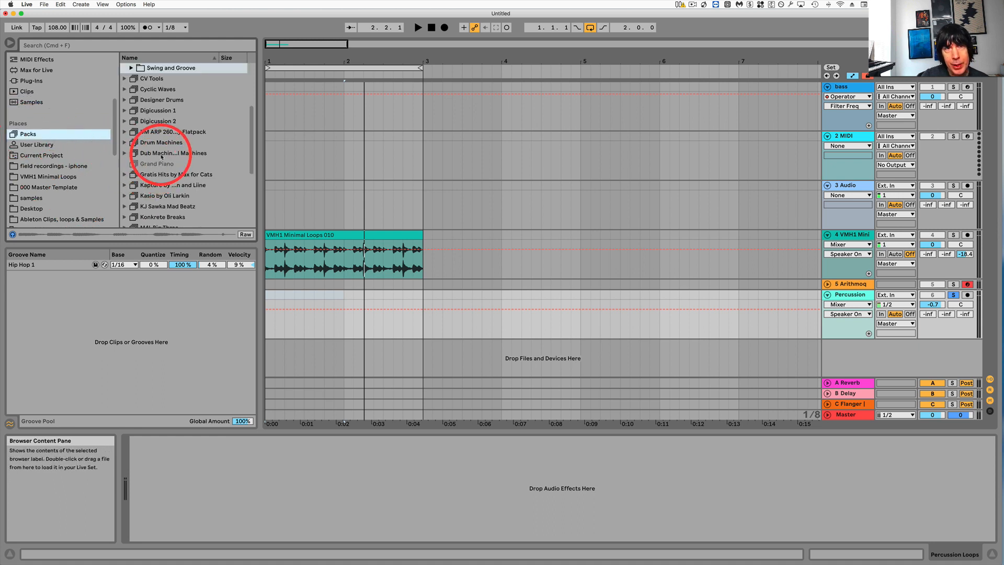
pyautogui.scroll(-6, 209, 176)
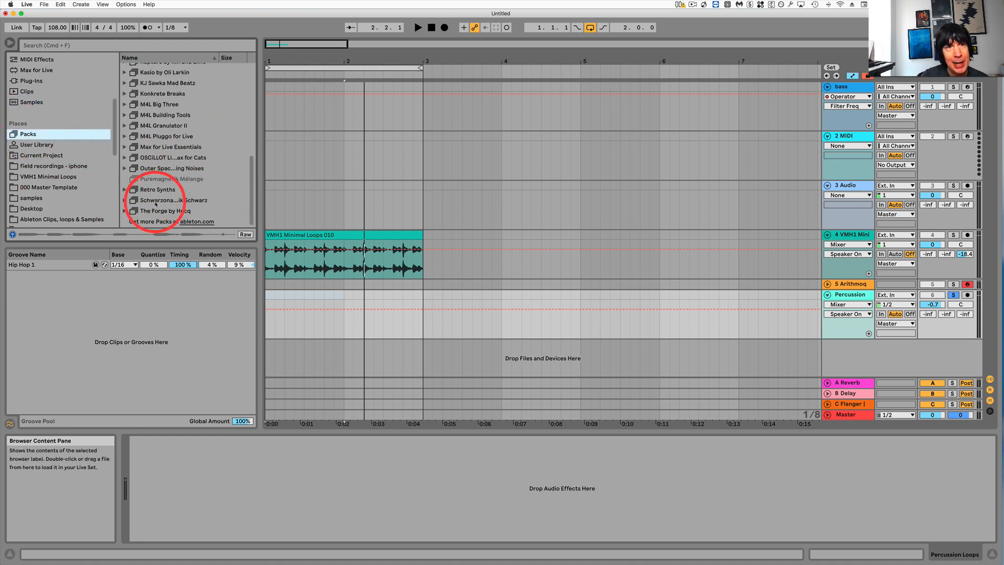
pyautogui.scroll(10, 151, 157)
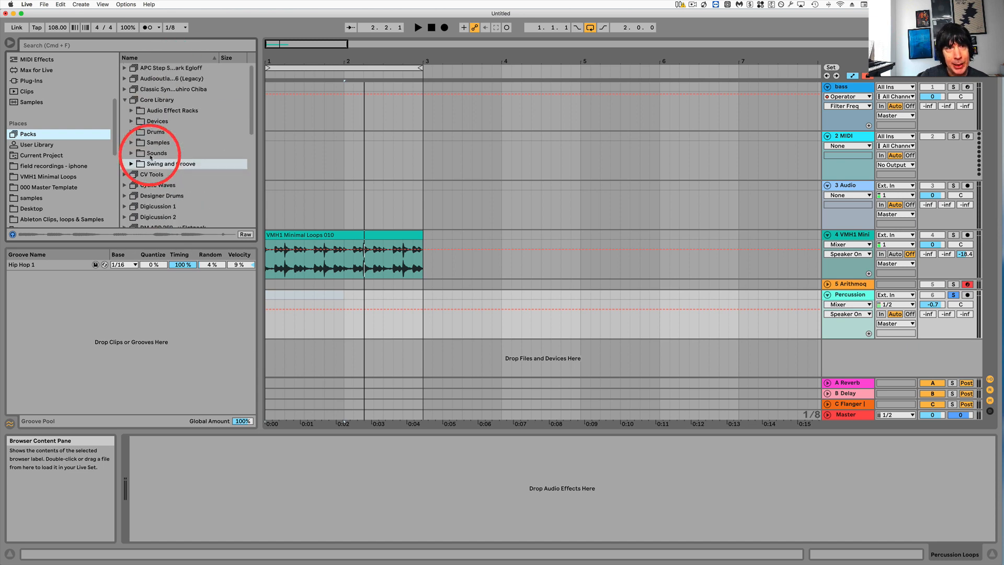
pyautogui.click(126, 100)
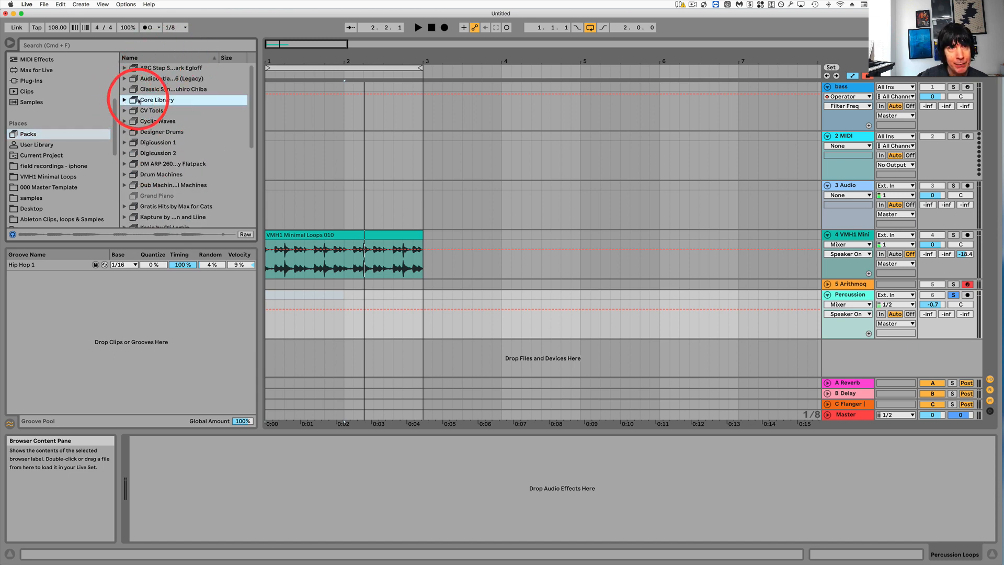
pyautogui.scroll(-10, 189, 199)
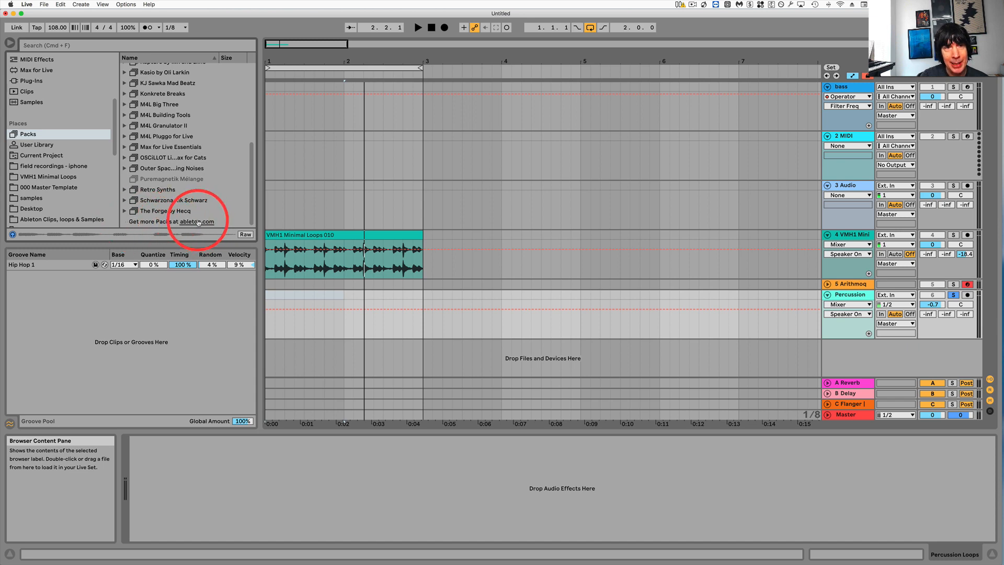
# Switch to the ableton.com account page in Chrome and look through the packs offered for download.
pyautogui.click(198, 222)
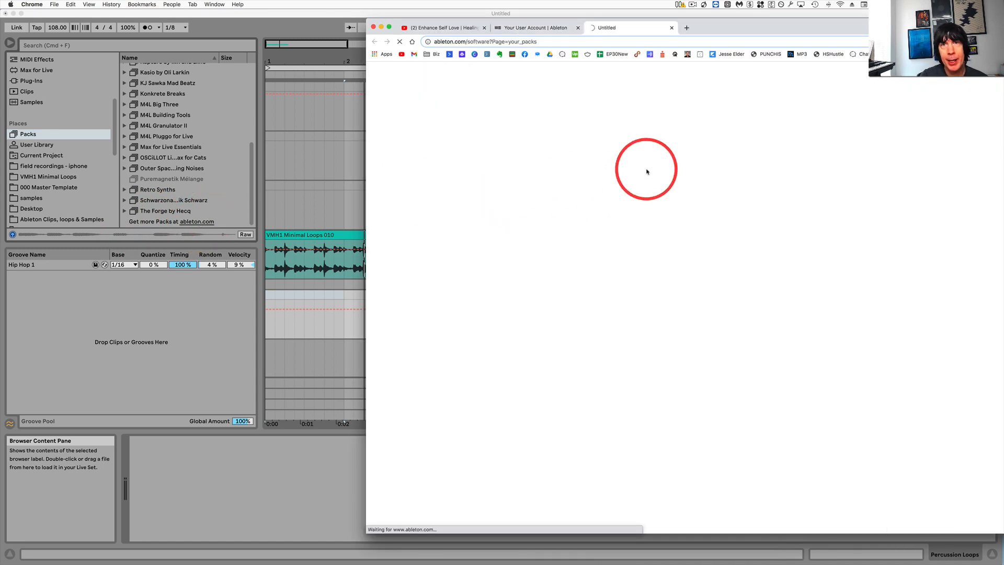
pyautogui.moveTo(721, 31); pyautogui.dragTo(601, 33)
pyautogui.scroll(-10, 601, 316)
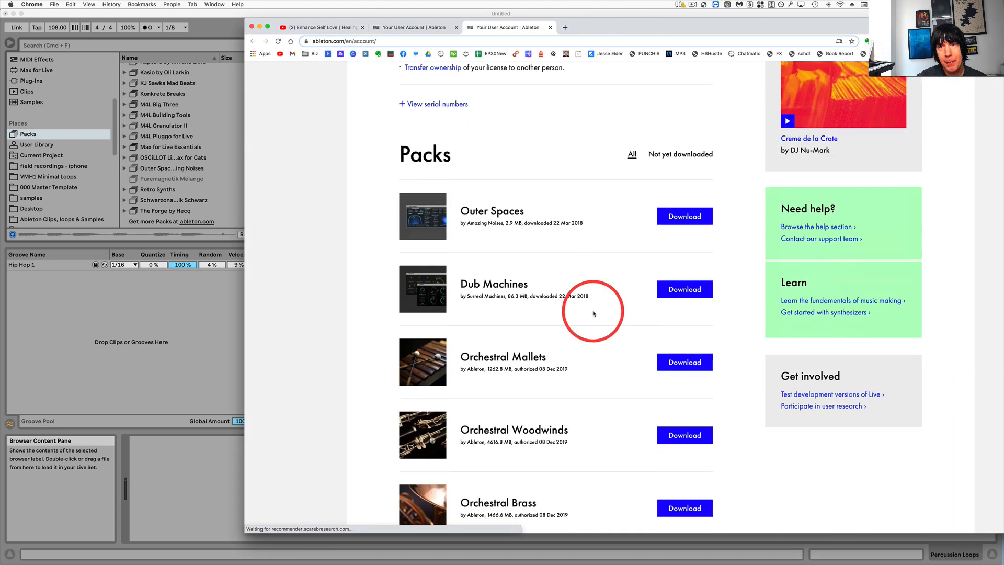
pyautogui.scroll(-5, 372, 179)
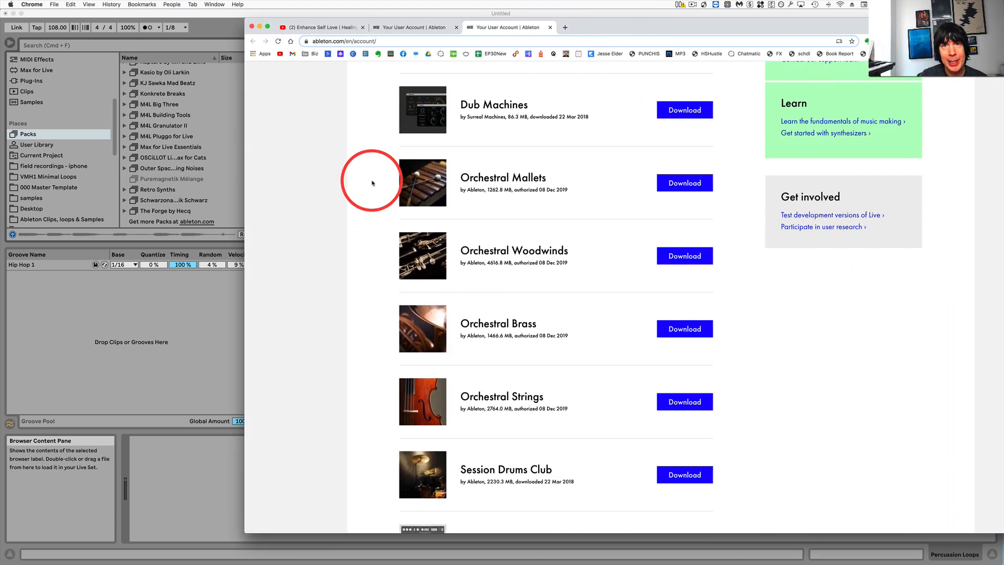
pyautogui.scroll(-12, 353, 211)
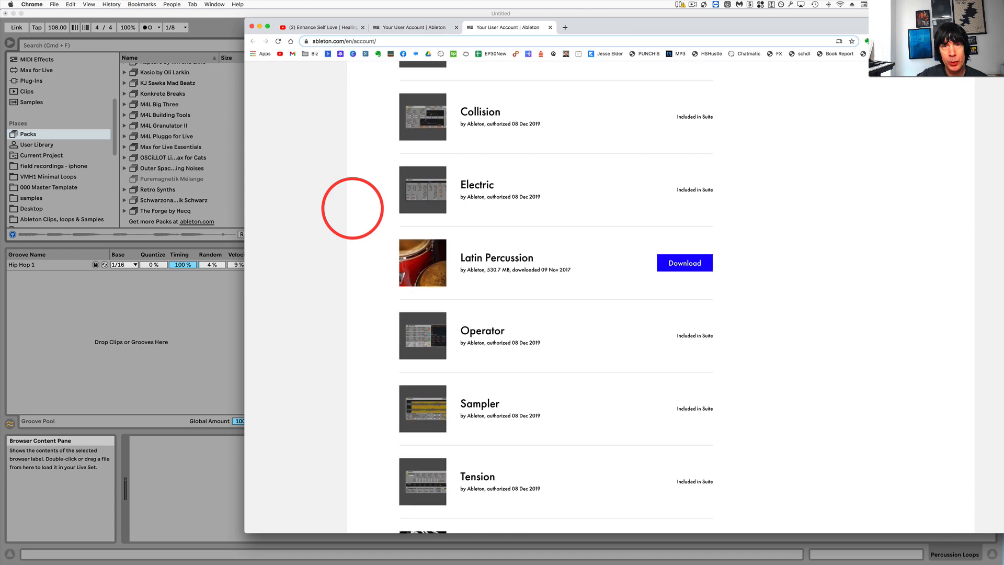
pyautogui.scroll(-15, 374, 308)
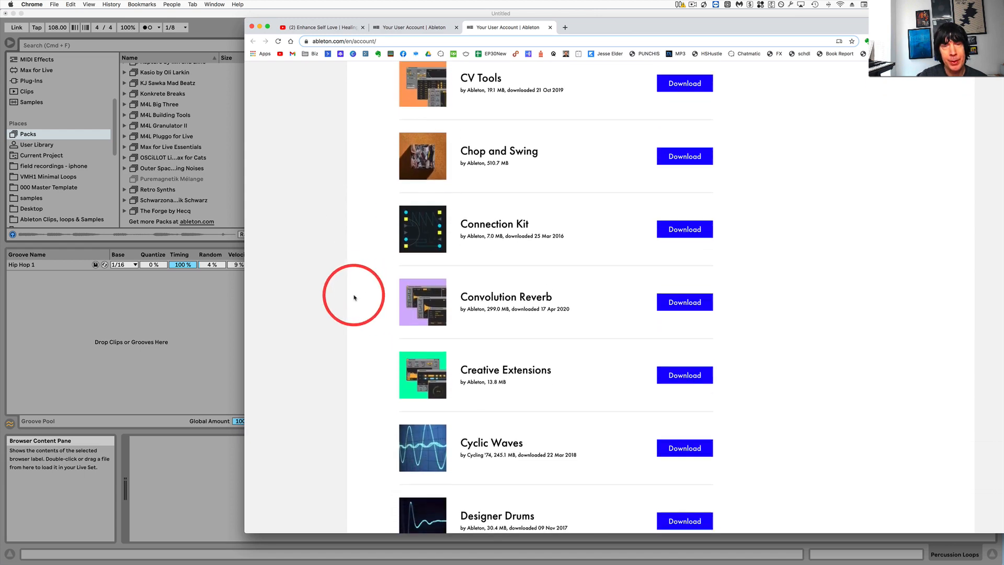
# Look through the remaining downloadable packs, close the account page, and switch back to Ableton Live.
pyautogui.scroll(-7, 353, 298)
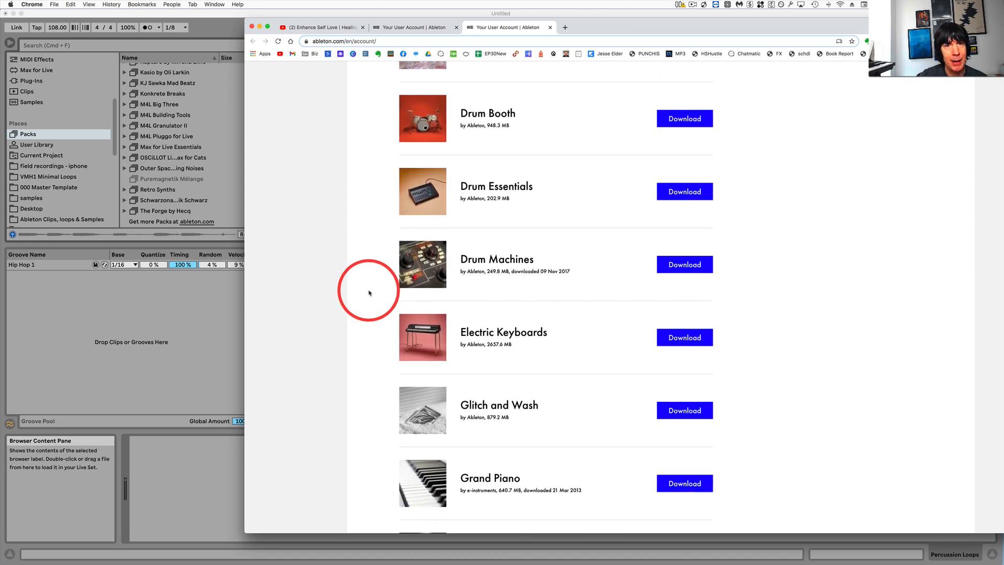
pyautogui.scroll(15, 369, 288)
pyautogui.scroll(20, 369, 289)
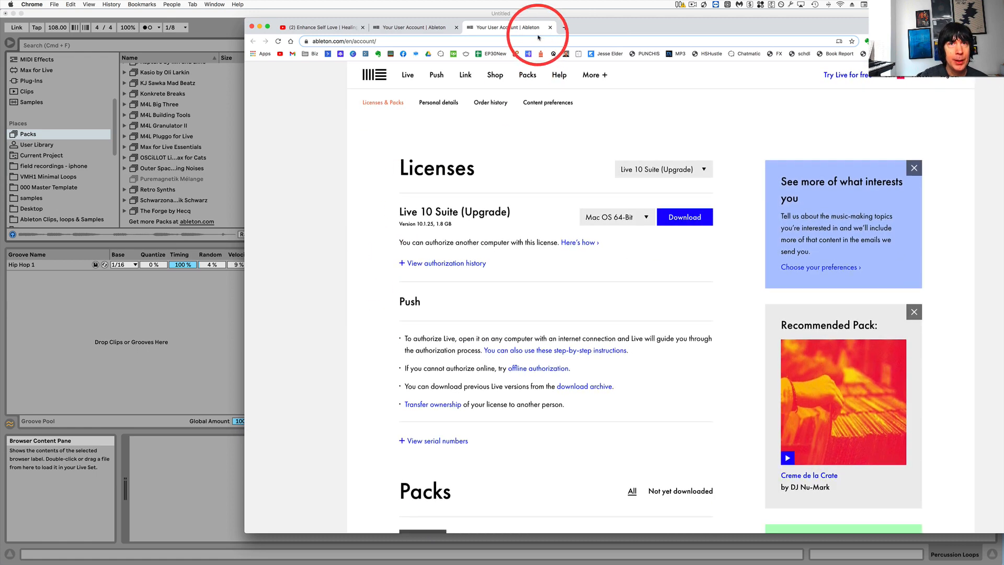
pyautogui.click(551, 27)
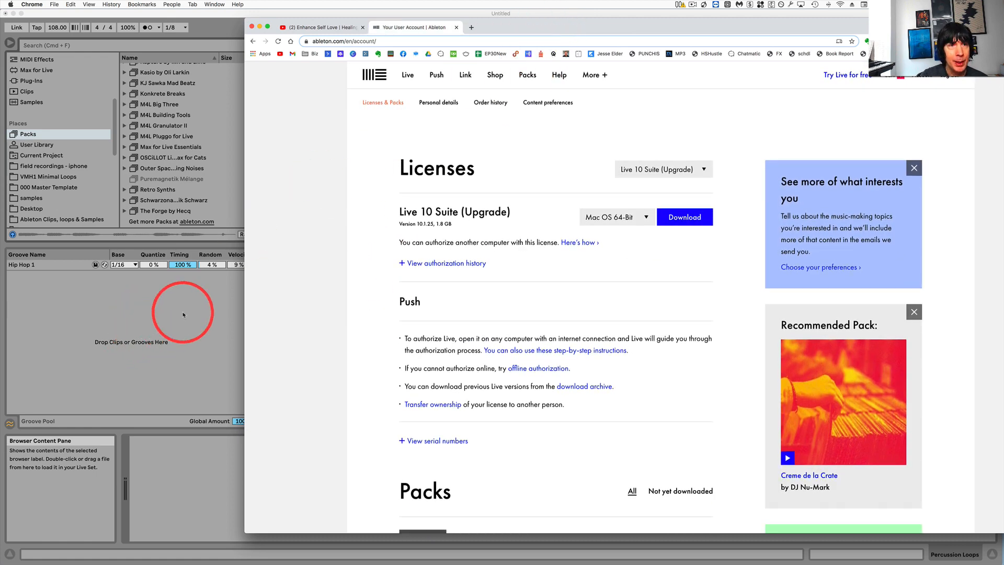
pyautogui.click(204, 289)
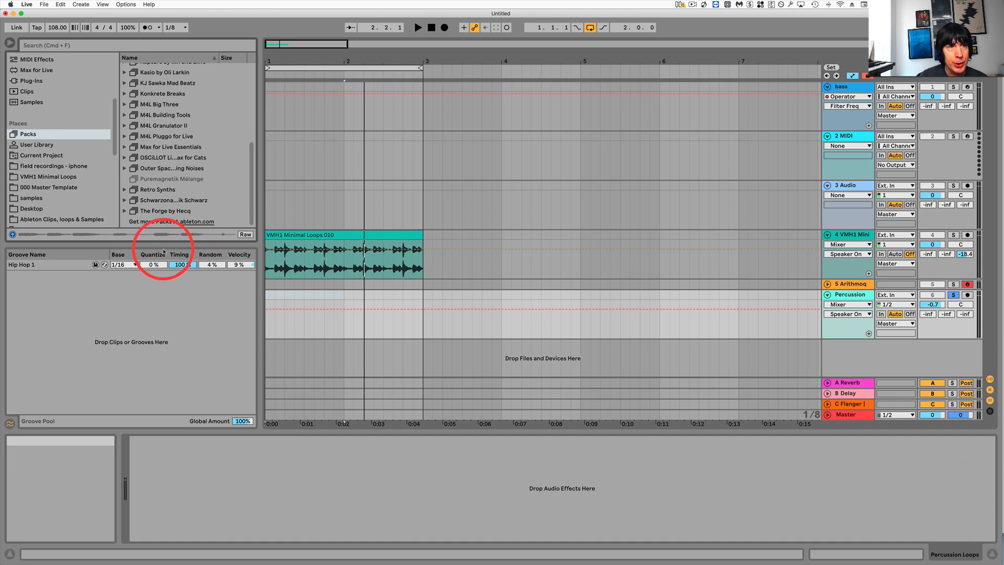
# Look through the User Library and the Current Project, expanding its Samples and Recorded folders.
pyautogui.click(34, 145)
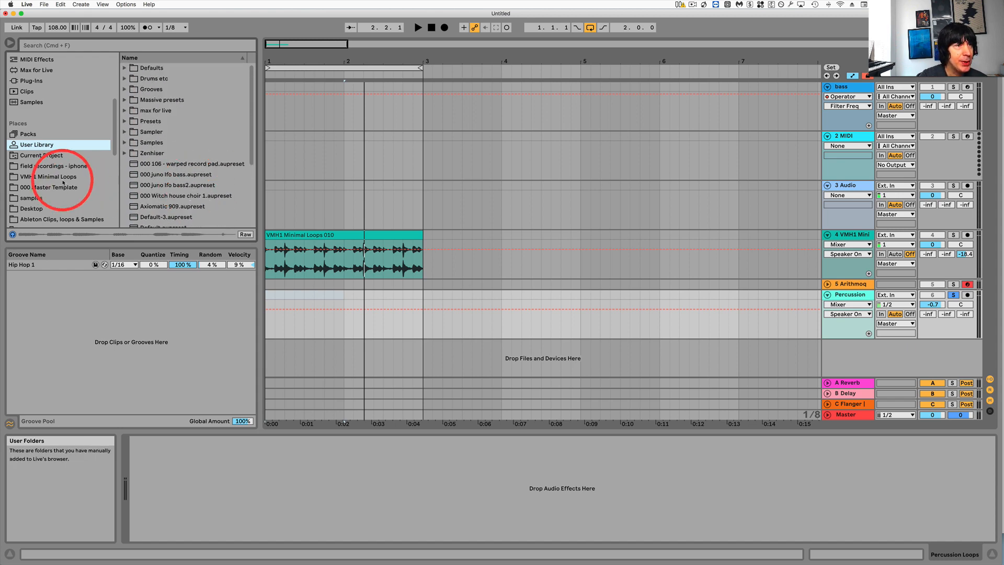
pyautogui.click(35, 156)
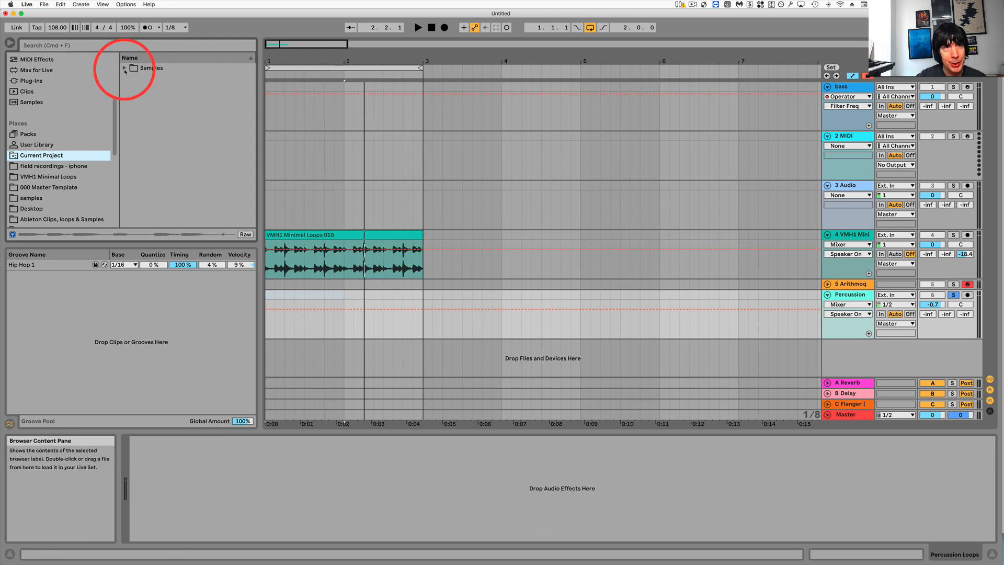
pyautogui.click(305, 234)
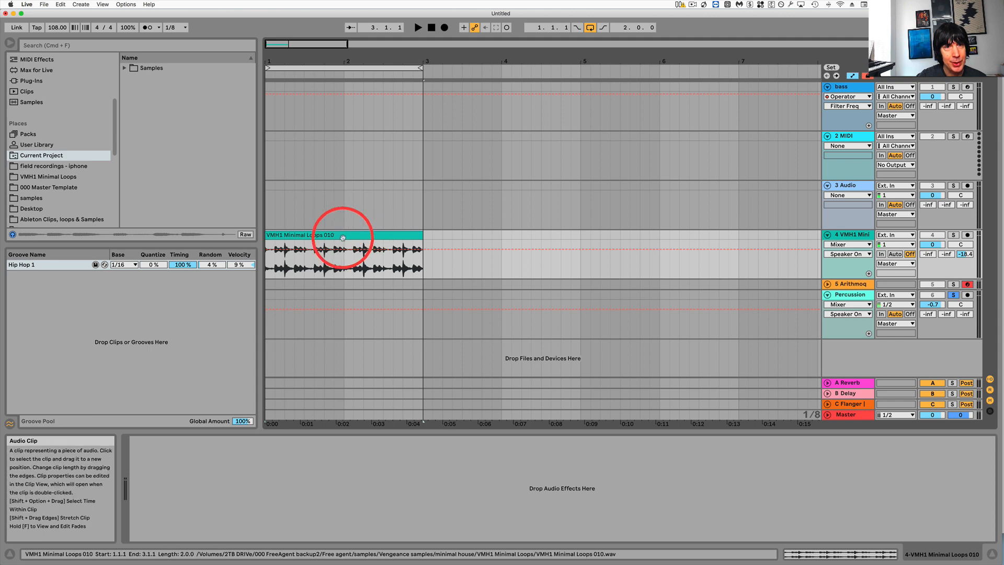
pyautogui.click(125, 68)
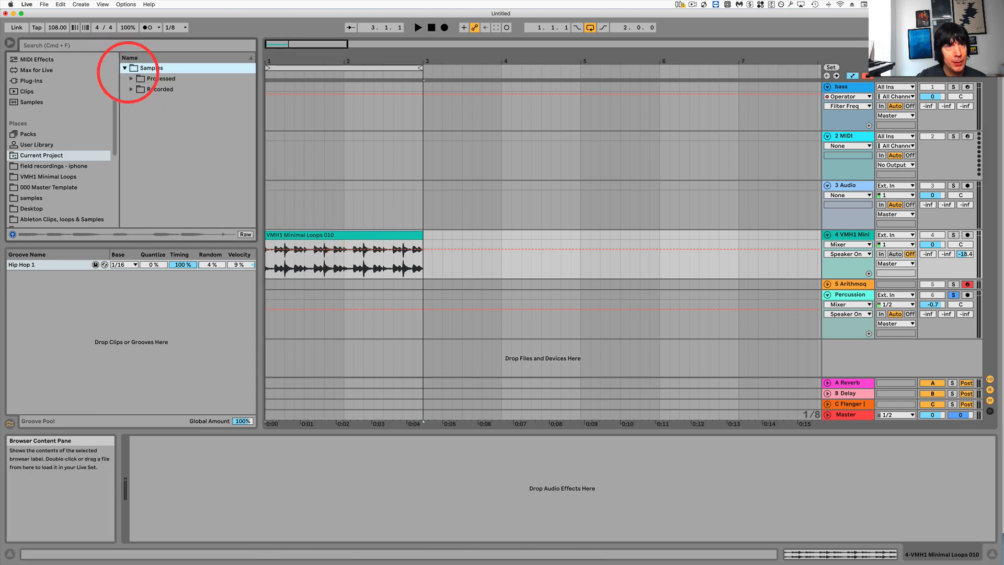
pyautogui.click(131, 90)
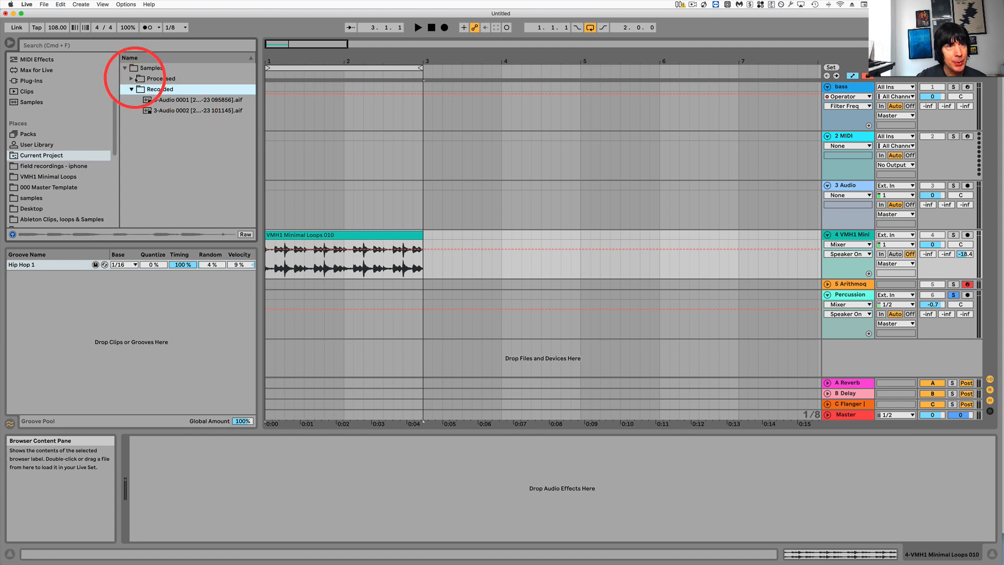
# Preview VMH1 Minimal Loops 010 R.wav in the project's Processed > Reverse folder, and collapse the Samples folders.
pyautogui.click(130, 79)
pyautogui.click(138, 89)
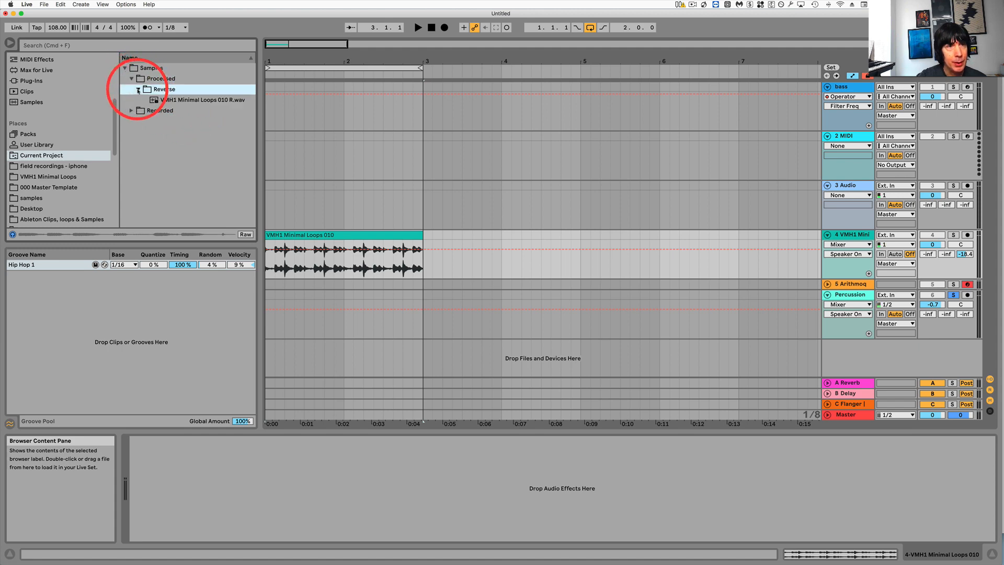
pyautogui.click(201, 100)
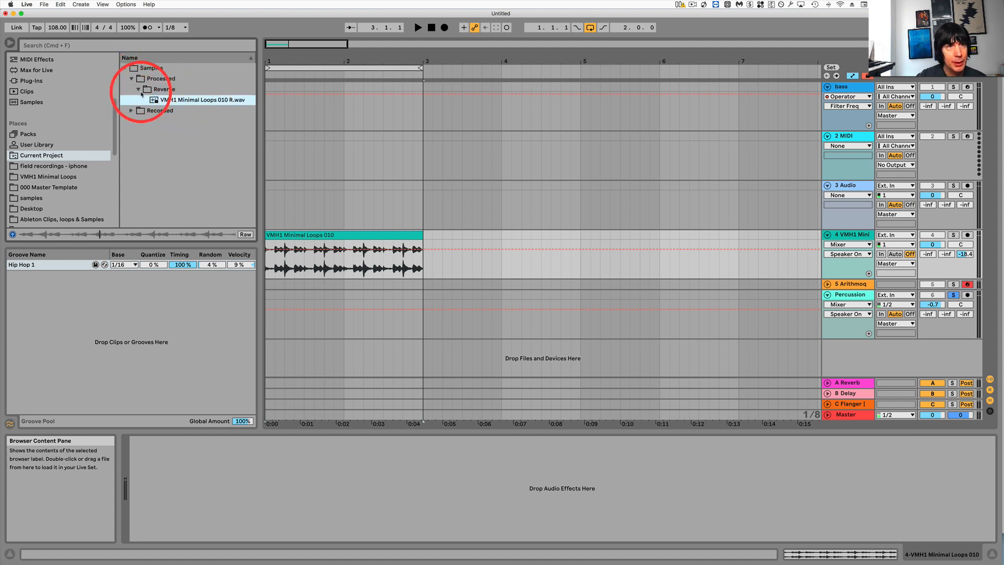
pyautogui.click(138, 90)
pyautogui.press('space')
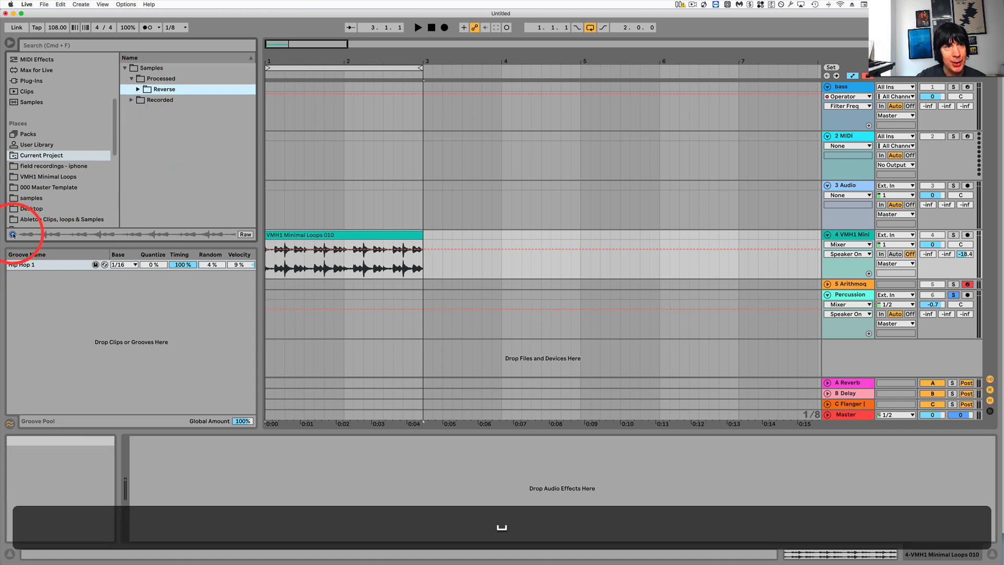
pyautogui.click(132, 78)
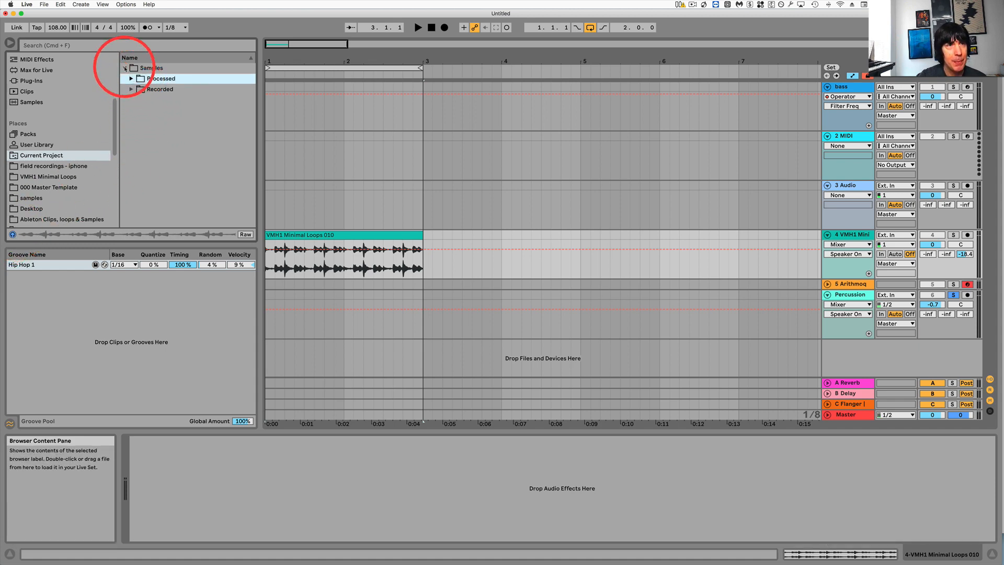
pyautogui.click(125, 68)
# View the field recordings - iphone folder and browse Desktop and Downloads for a folder to add to Places, without adding one.
pyautogui.click(52, 166)
pyautogui.scroll(-5, 58, 173)
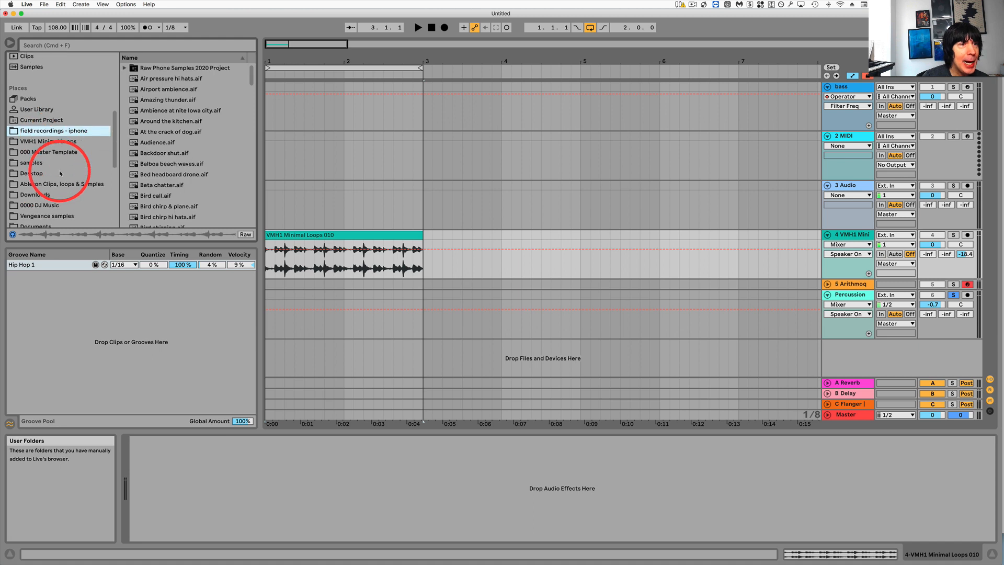
pyautogui.scroll(-5, 59, 171)
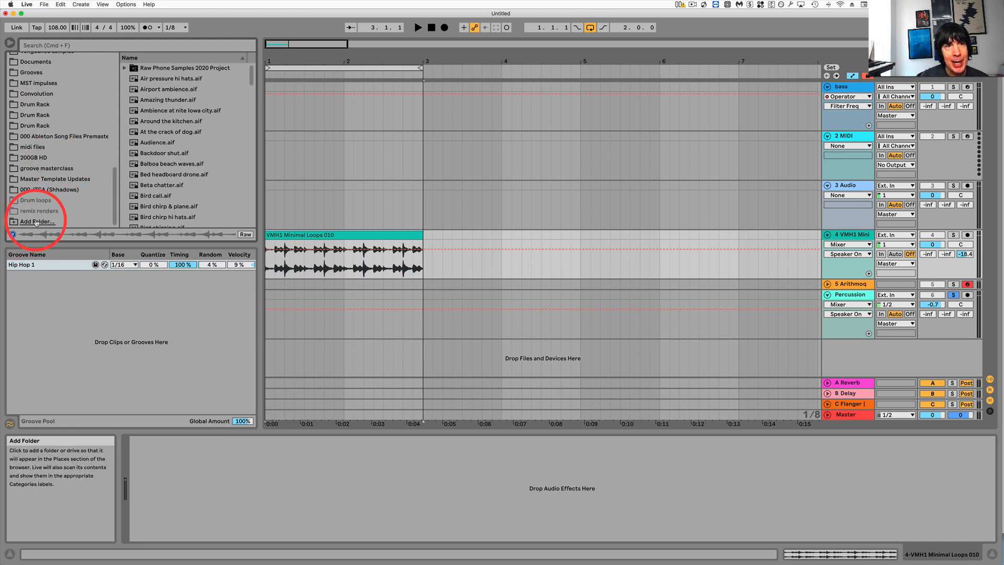
pyautogui.click(37, 222)
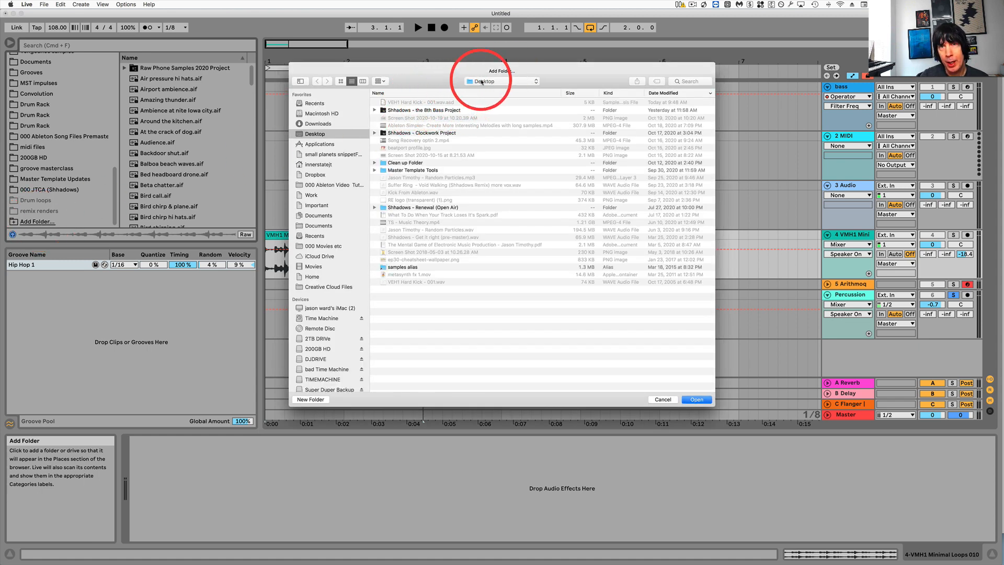
pyautogui.click(318, 124)
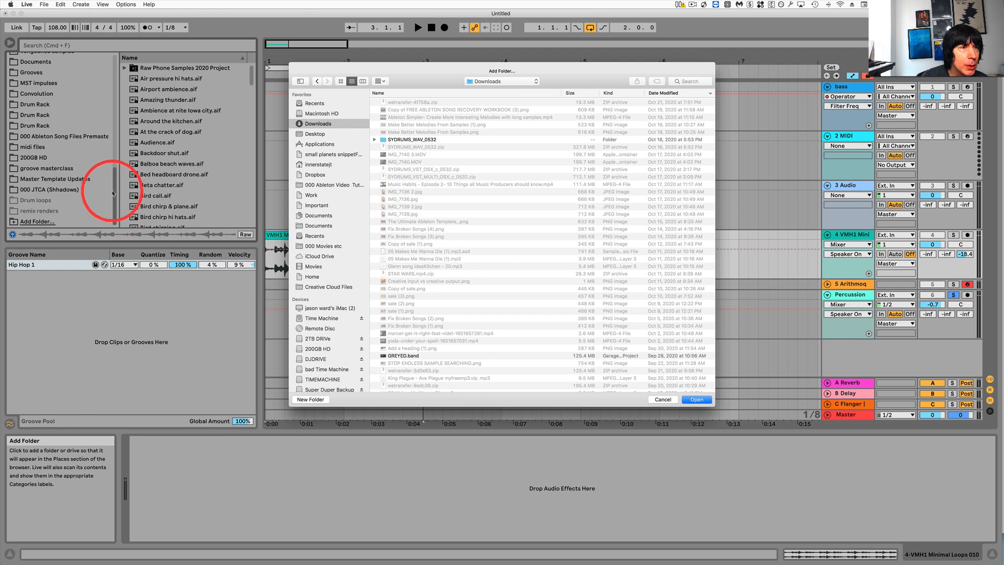
pyautogui.click(668, 399)
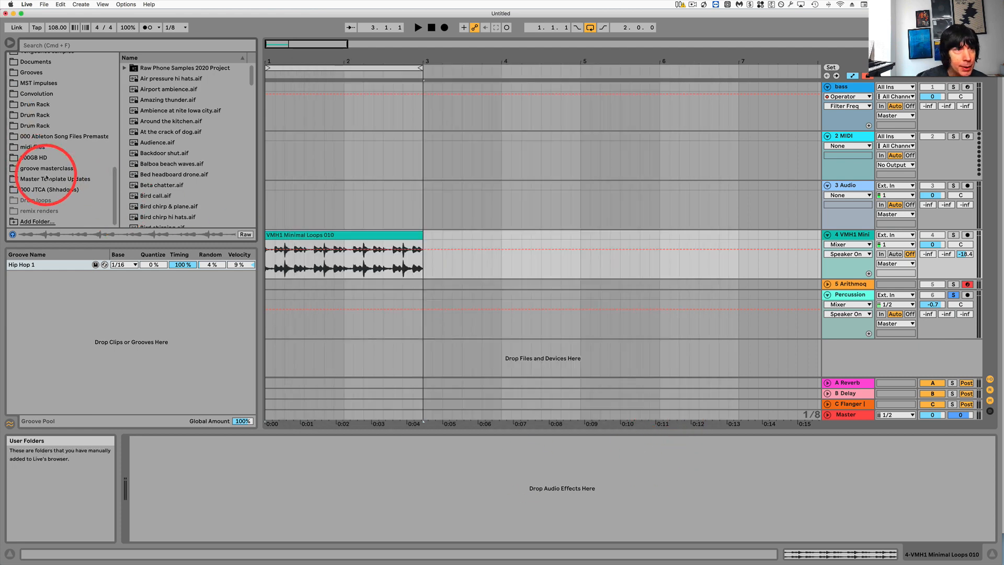
# Look through the contents of the samples and Grooves user folders under Places.
pyautogui.scroll(5, 49, 197)
pyautogui.scroll(4, 59, 199)
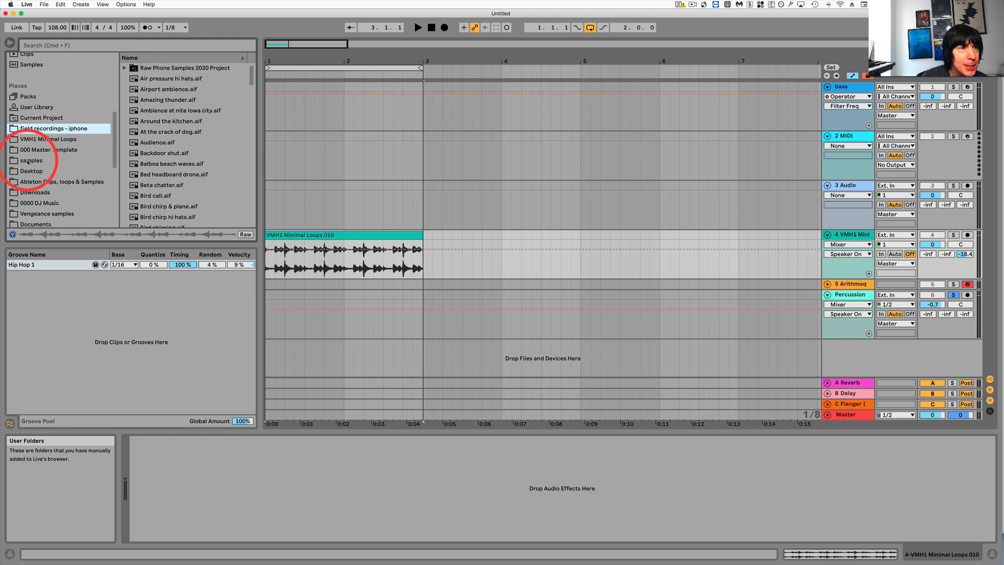
pyautogui.click(32, 161)
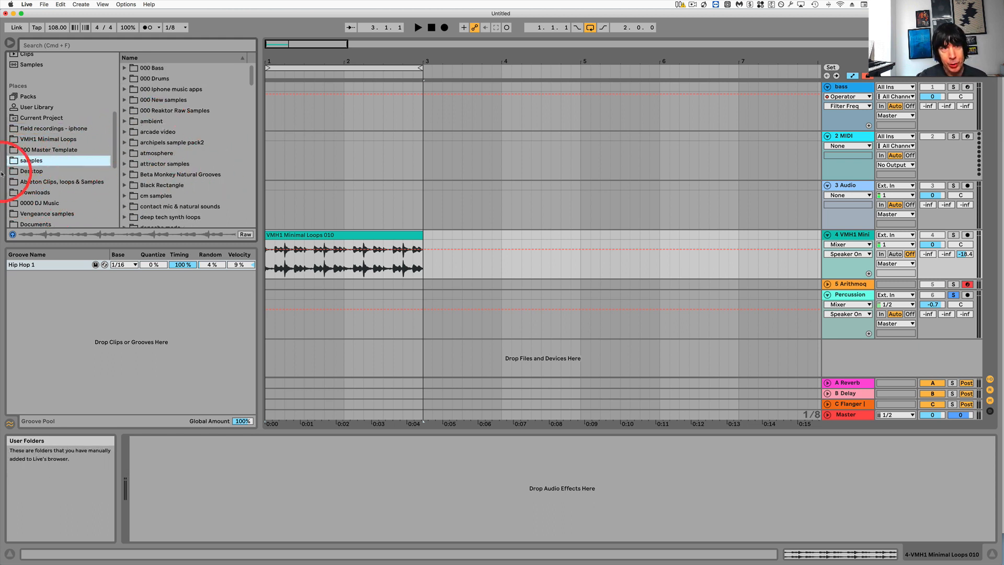
pyautogui.scroll(-5, 19, 170)
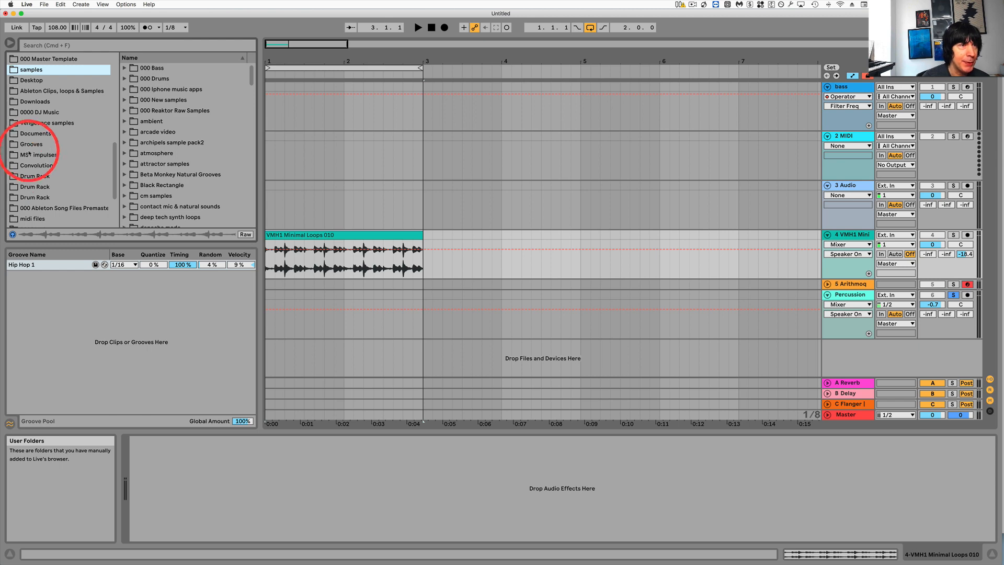
pyautogui.click(28, 145)
pyautogui.scroll(-3, 27, 128)
pyautogui.scroll(-1, 69, 191)
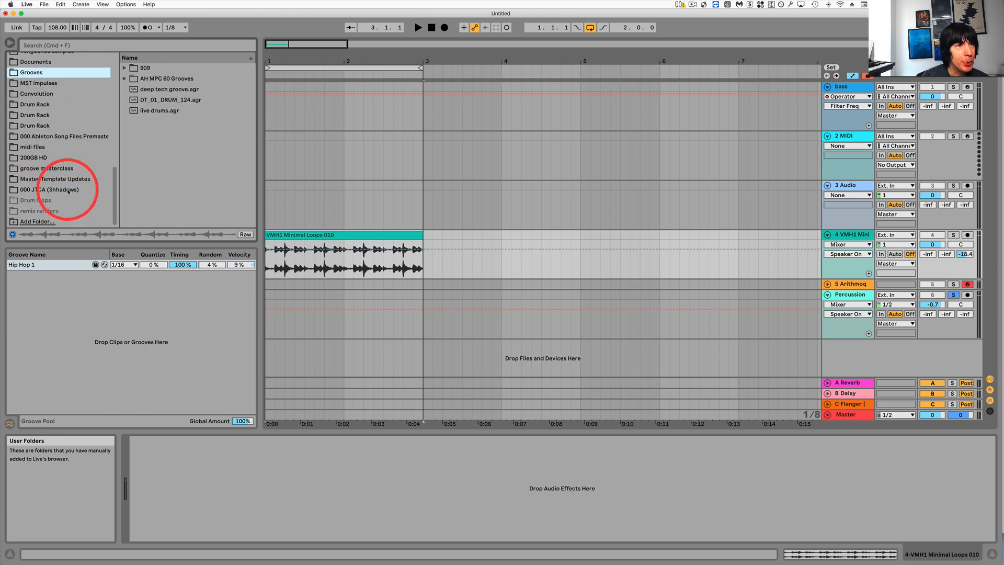
# Look over the whole list of user folders, return to Collections, and narrow the browser.
pyautogui.scroll(5, 66, 192)
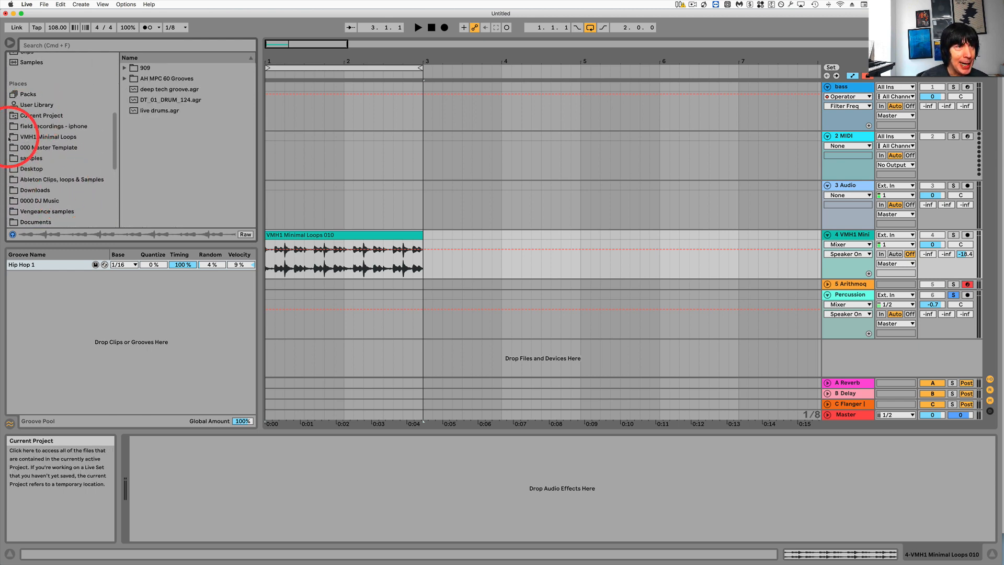
pyautogui.scroll(-5, 53, 140)
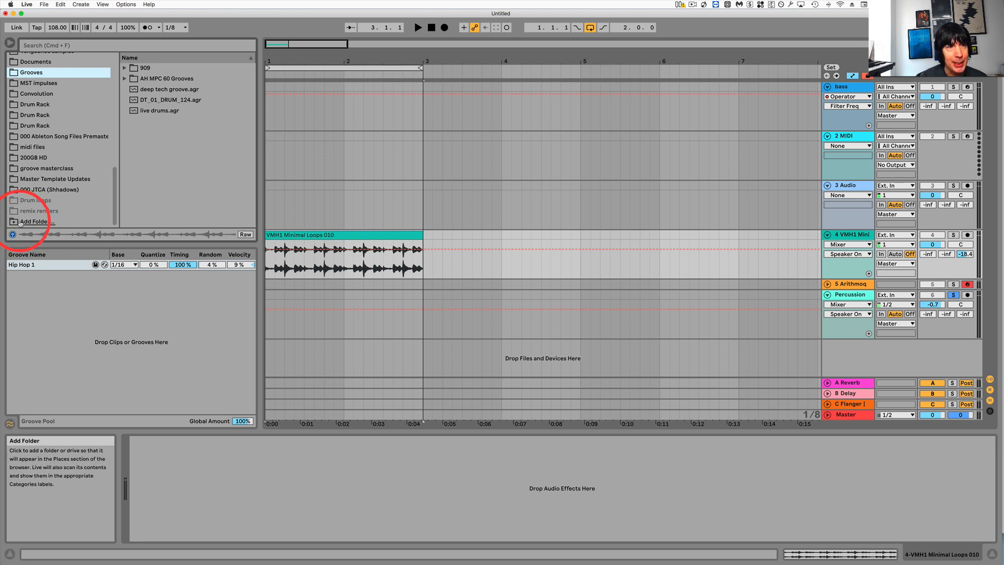
pyautogui.scroll(15, 90, 190)
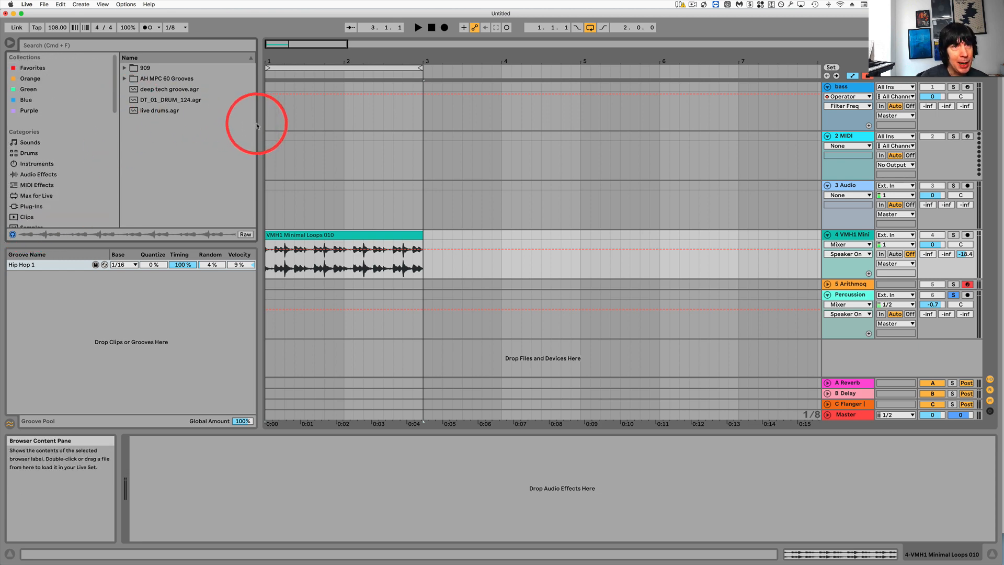
pyautogui.moveTo(258, 117); pyautogui.dragTo(188, 123)
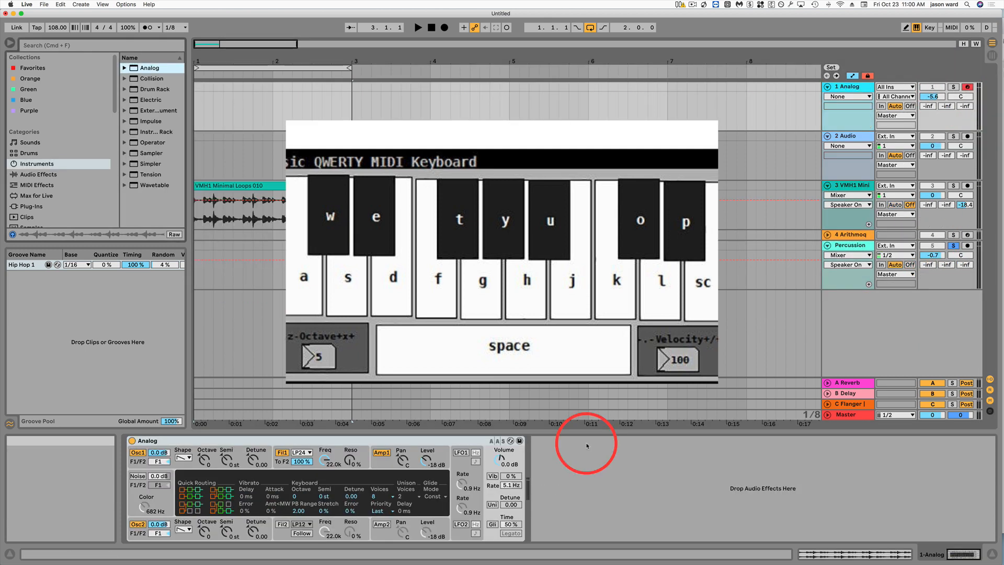
# Play notes on the Analog track with the computer MIDI keyboard, shifting its octave down to C1–D2 and up to C2–D3.
pyautogui.press('a')
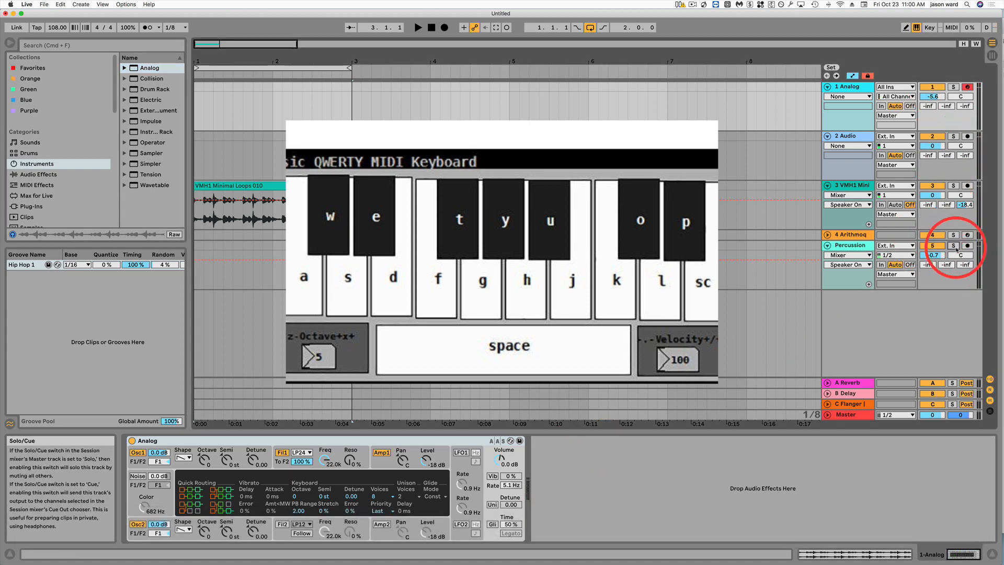
pyautogui.press('s')
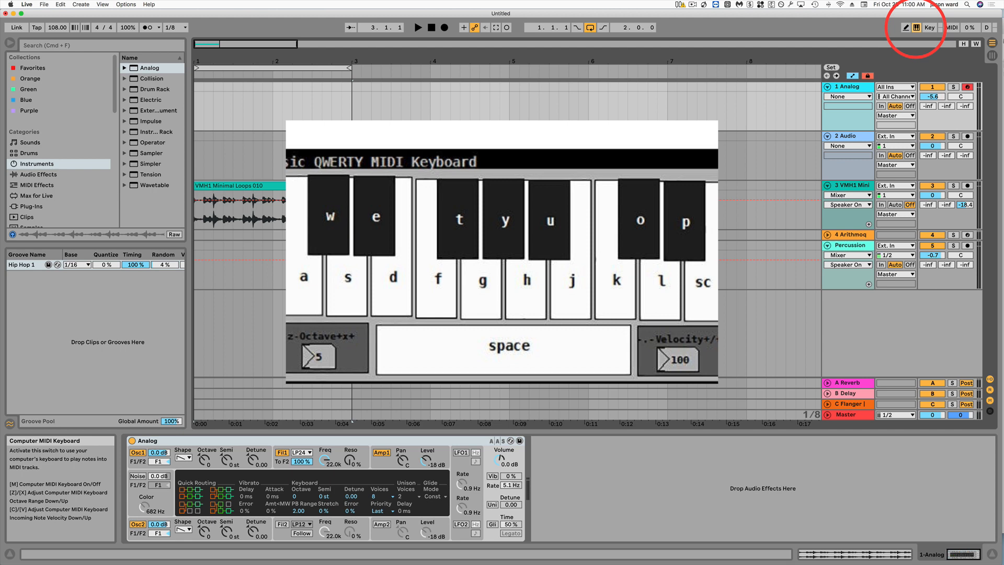
pyautogui.press('a')
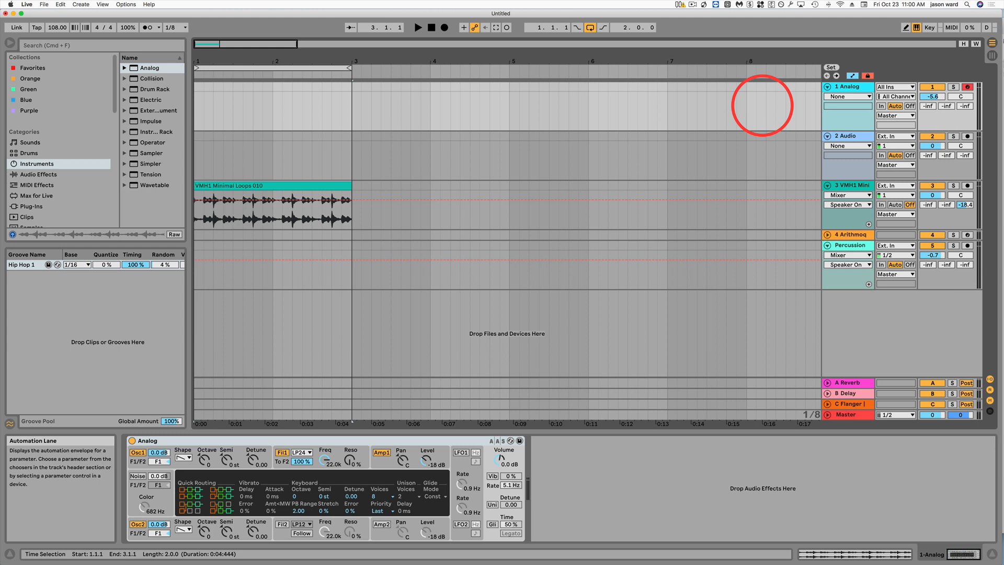
pyautogui.press('z')
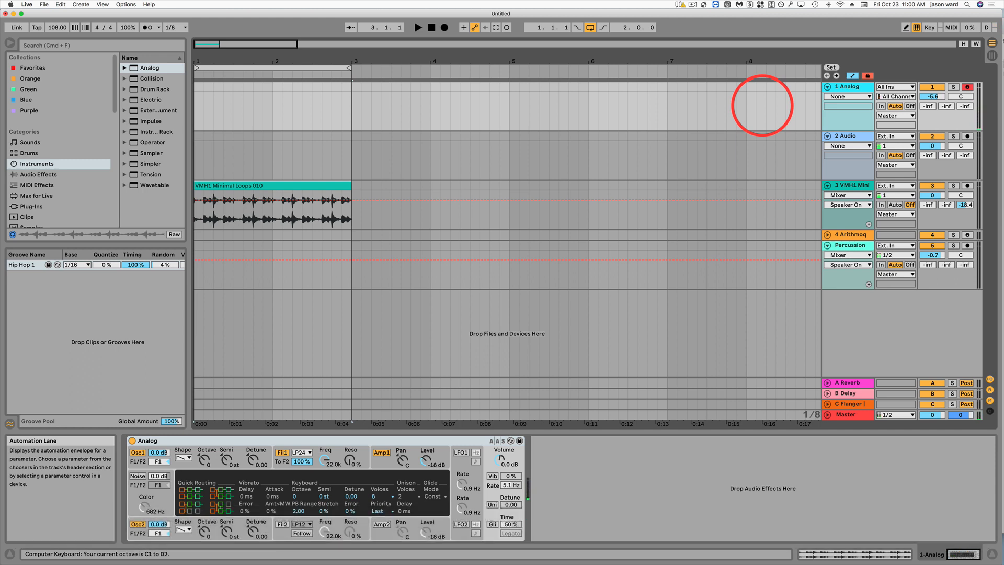
pyautogui.press('x')
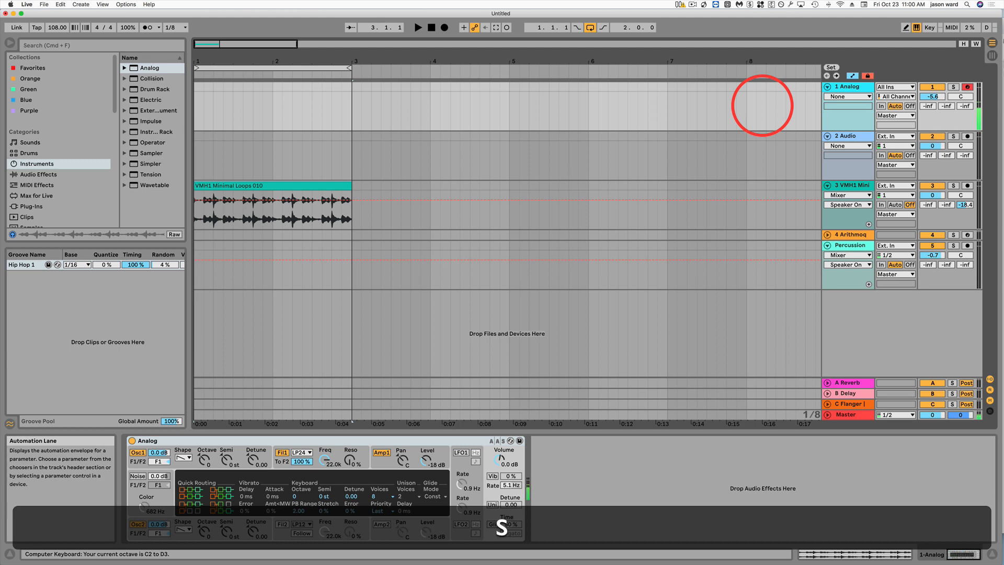
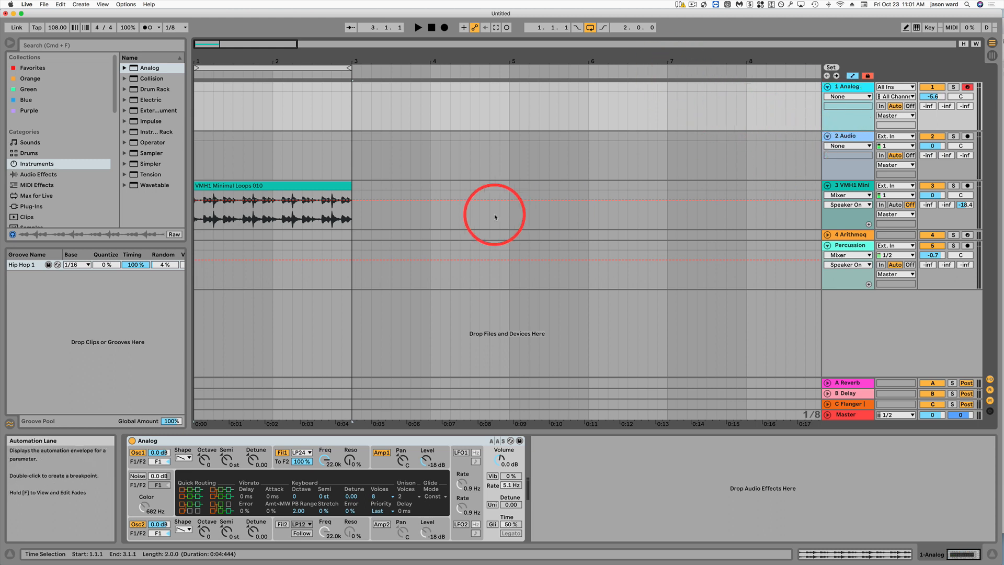
# Select the VMH1 Minimal Loops 010 clip and place the insert marker near its end, at 2.4.3.
pyautogui.click(301, 185)
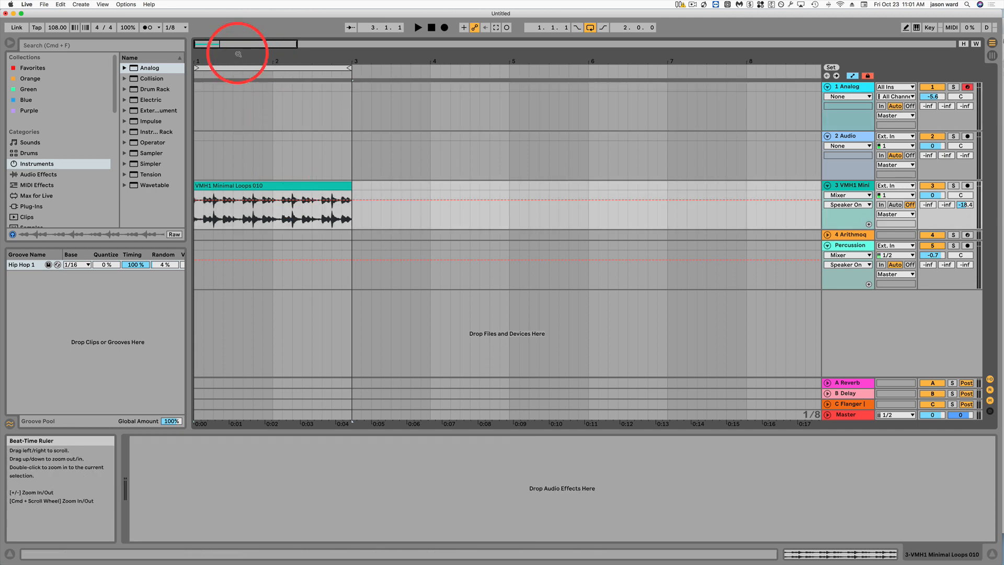
pyautogui.moveTo(217, 49); pyautogui.dragTo(233, 76)
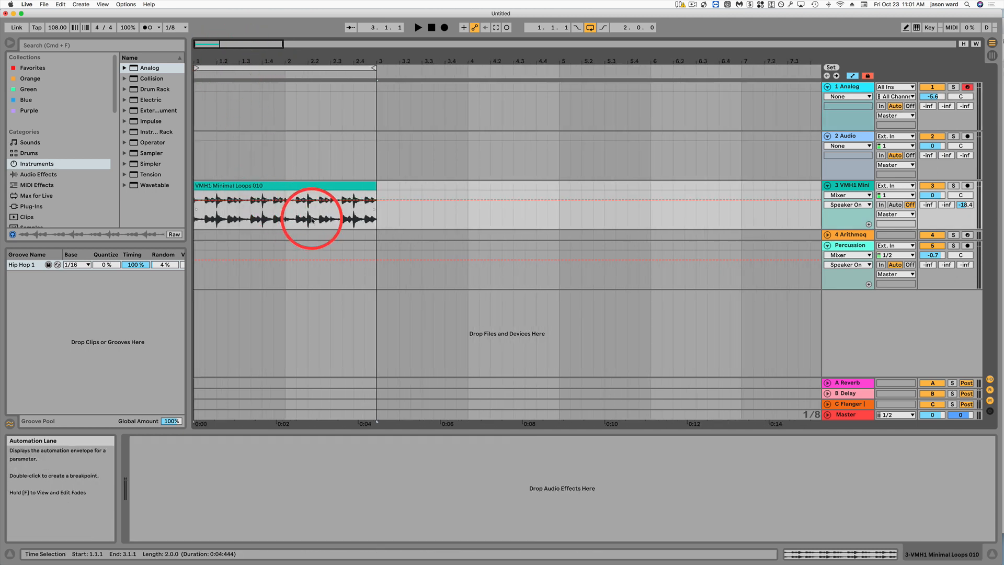
pyautogui.click(364, 216)
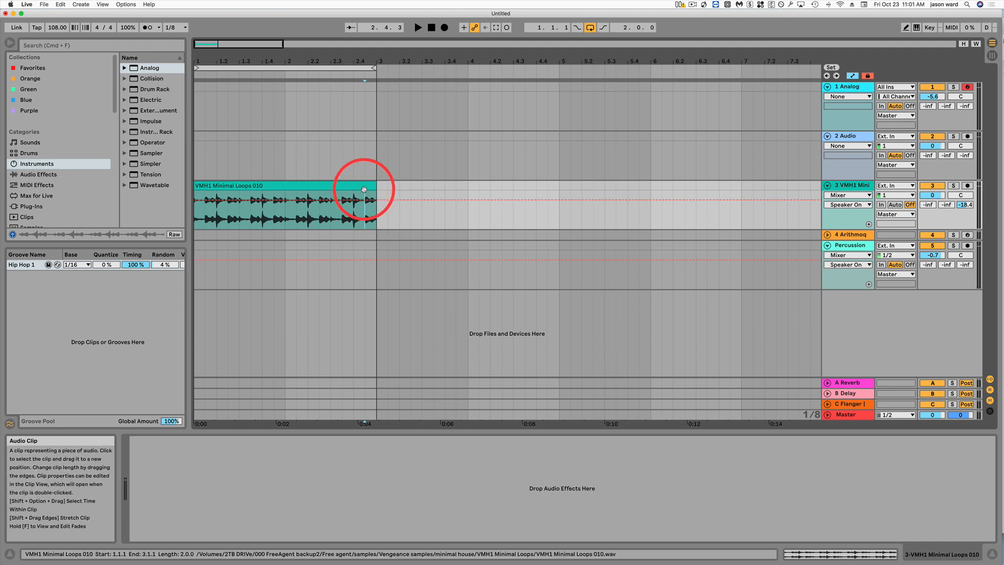
# Try splitting the VMH1 Minimal Loops 010 clip at 2.4.3 and undo the split.
pyautogui.click(364, 219)
pyautogui.press('super')
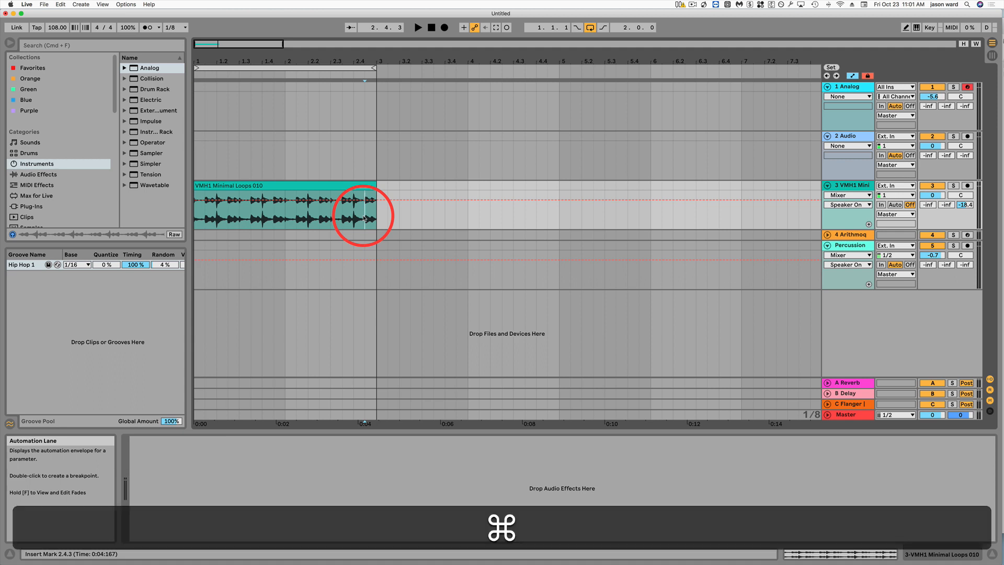
pyautogui.press('super+e')
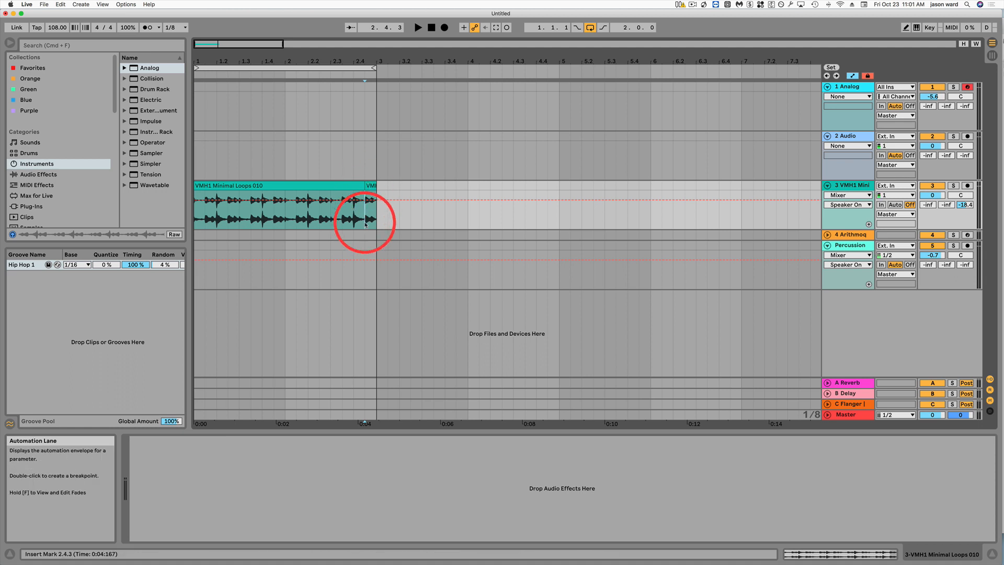
pyautogui.press('cmd+z')
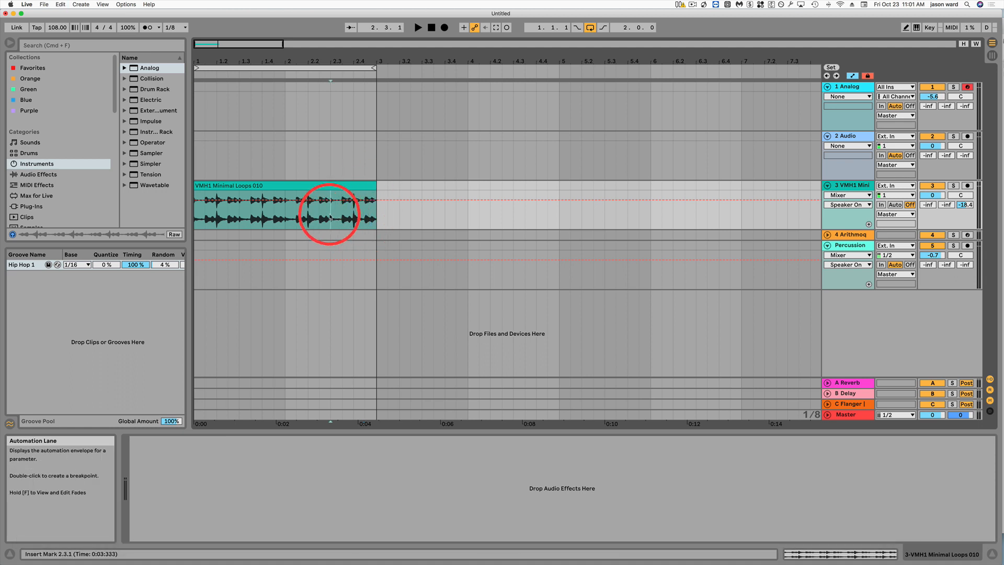
# Try moving the clip section from 2.3.1 to 2.4.1 over to 3.1.3, and try placing a copy of it at 3.2.3 instead.
pyautogui.moveTo(335, 187); pyautogui.dragTo(403, 185)
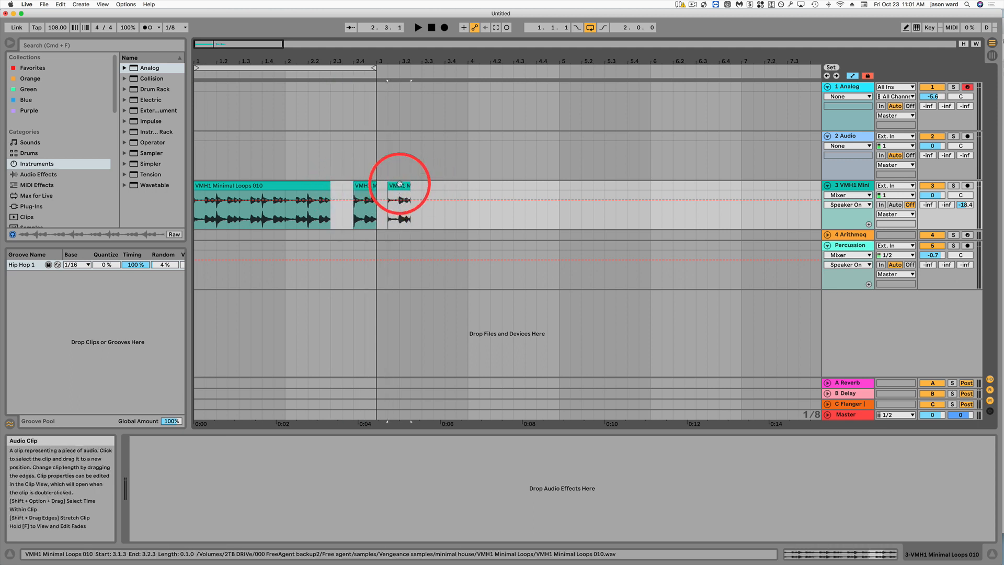
pyautogui.press('super+z')
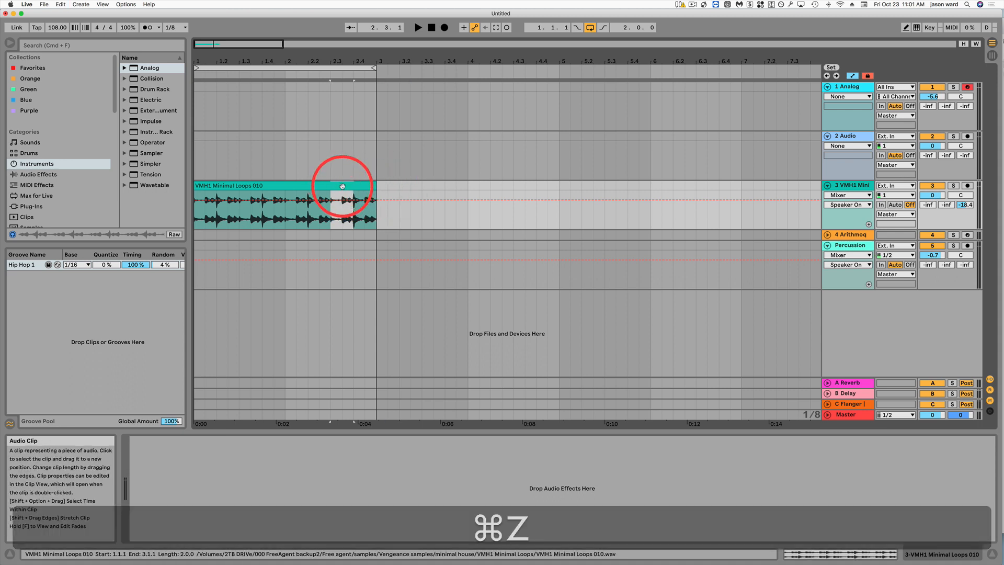
pyautogui.press('alt')
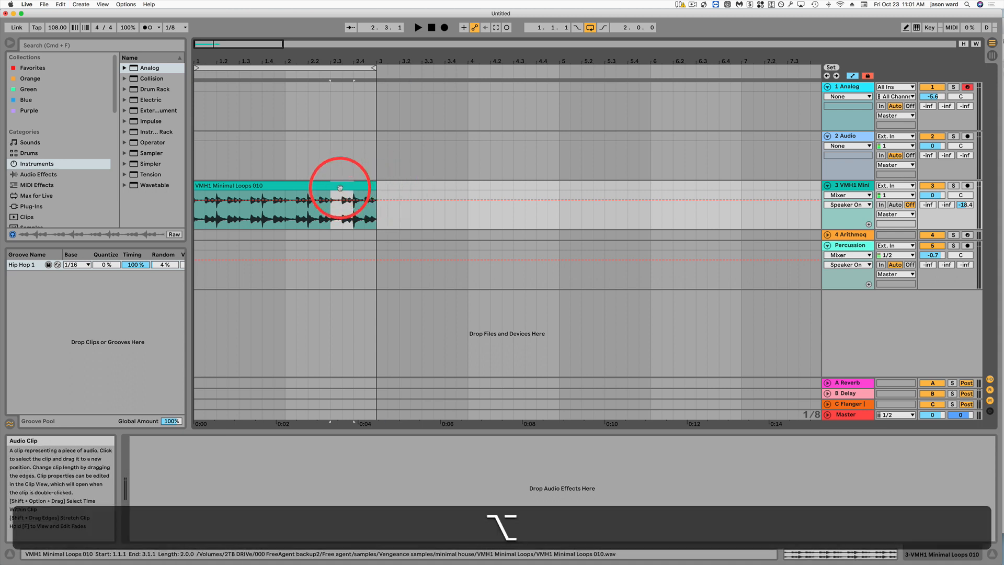
pyautogui.moveTo(340, 188); pyautogui.dragTo(414, 186)
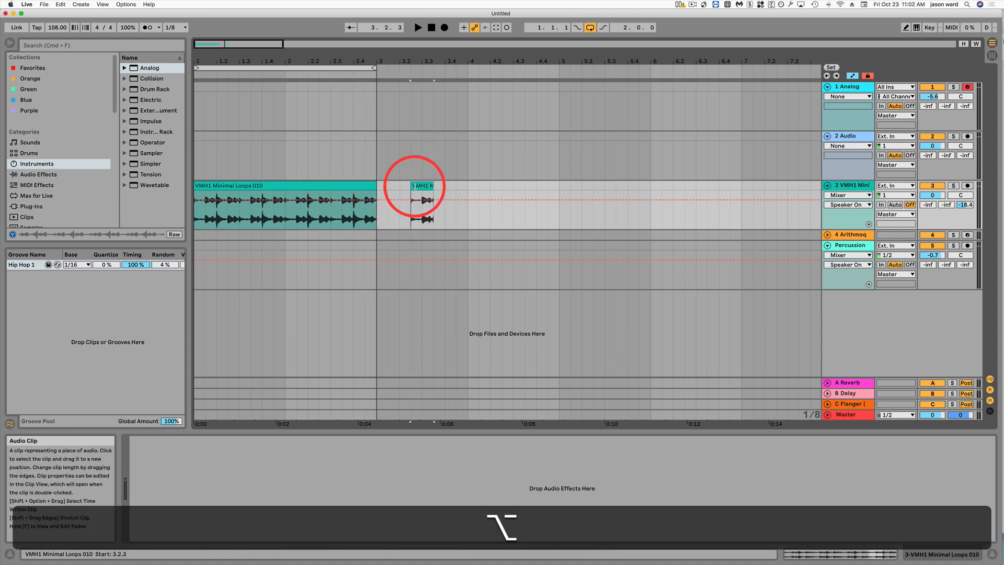
pyautogui.press('BackSpace')
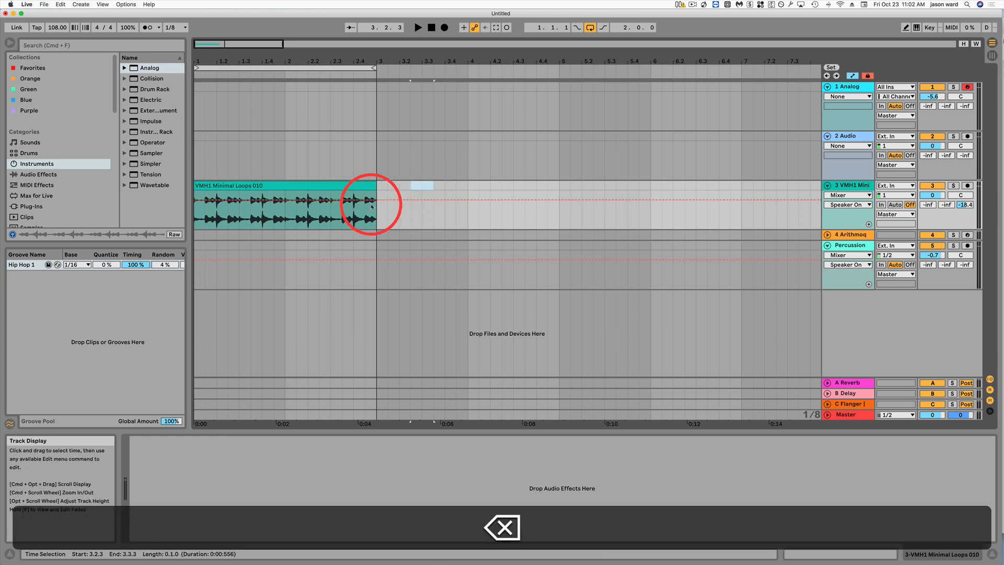
# Try splitting off the clip sections 2.2.1–2.2.3 and 1.3.3–1.4.3, and undo the splits.
pyautogui.click(307, 209)
pyautogui.moveTo(312, 187)
pyautogui.mouseDown()
pyautogui.moveTo(325, 186)
pyautogui.moveTo(316, 190)
pyautogui.mouseUp()
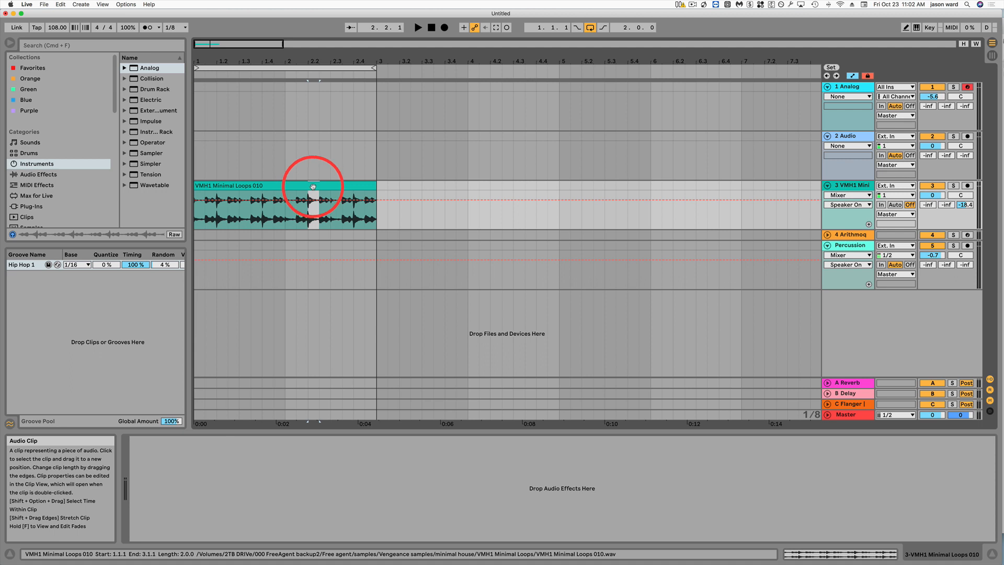
pyautogui.press('super+e')
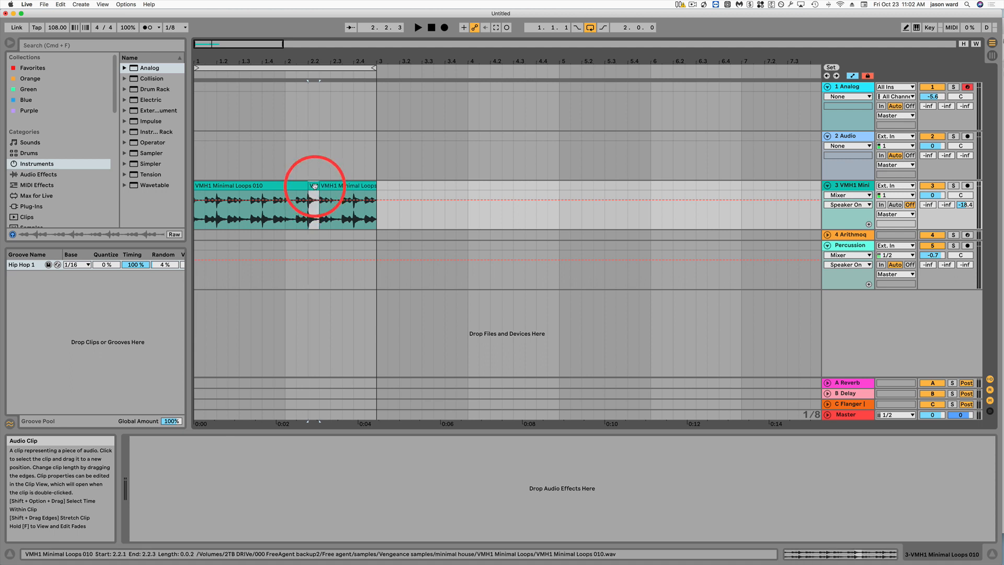
pyautogui.click(314, 186)
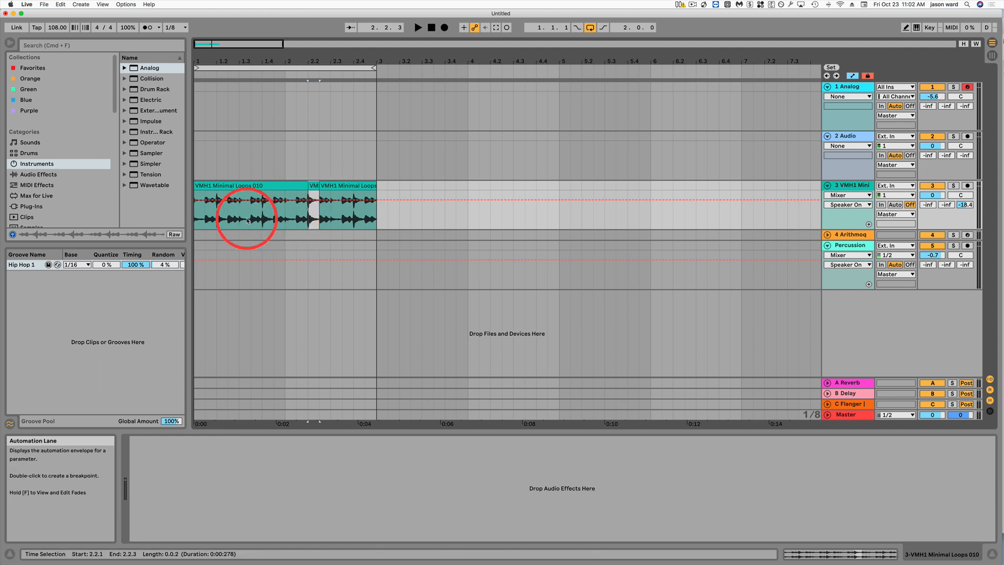
pyautogui.moveTo(250, 198); pyautogui.dragTo(269, 180)
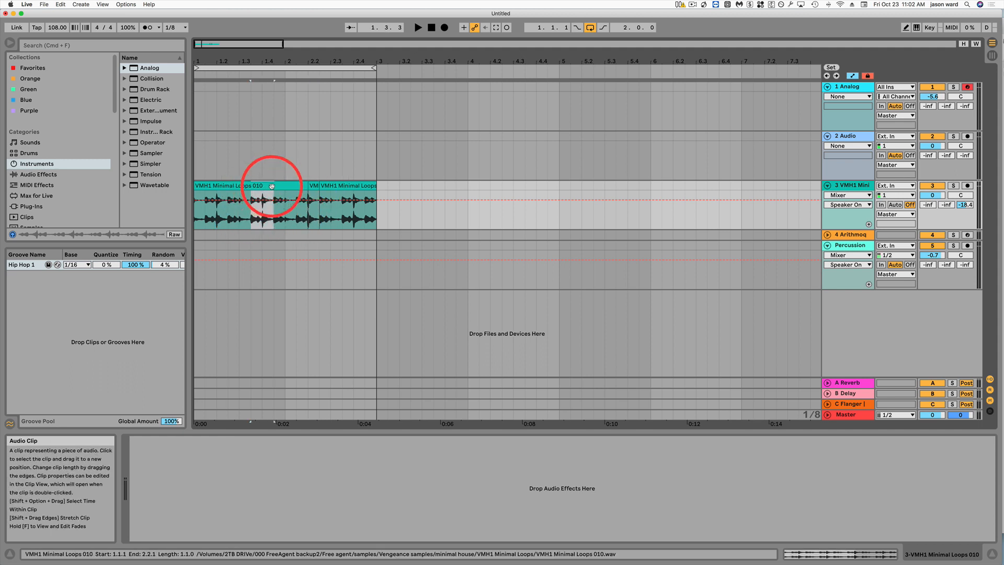
pyautogui.press('super+e')
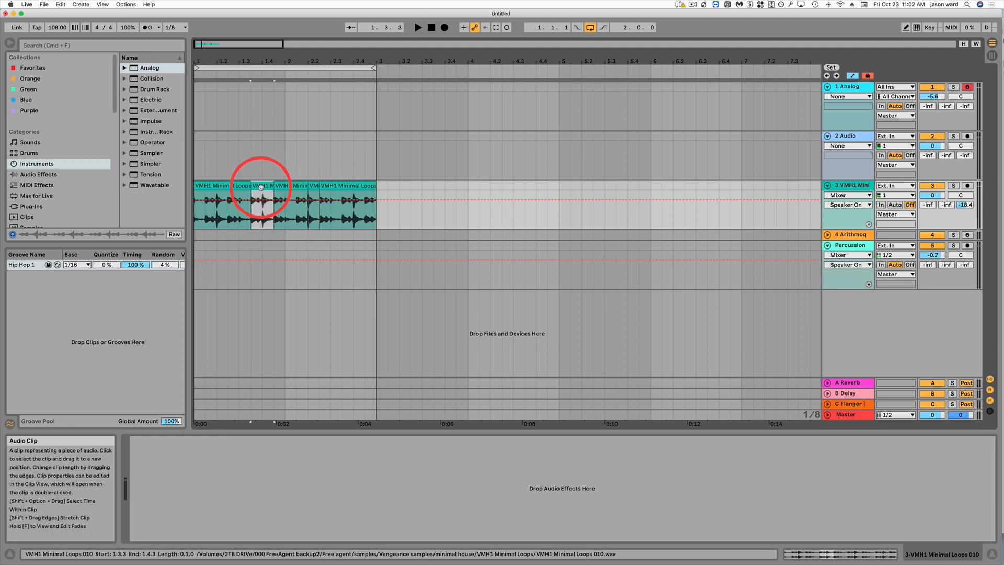
pyautogui.press('super+z')
pyautogui.press('super+z')
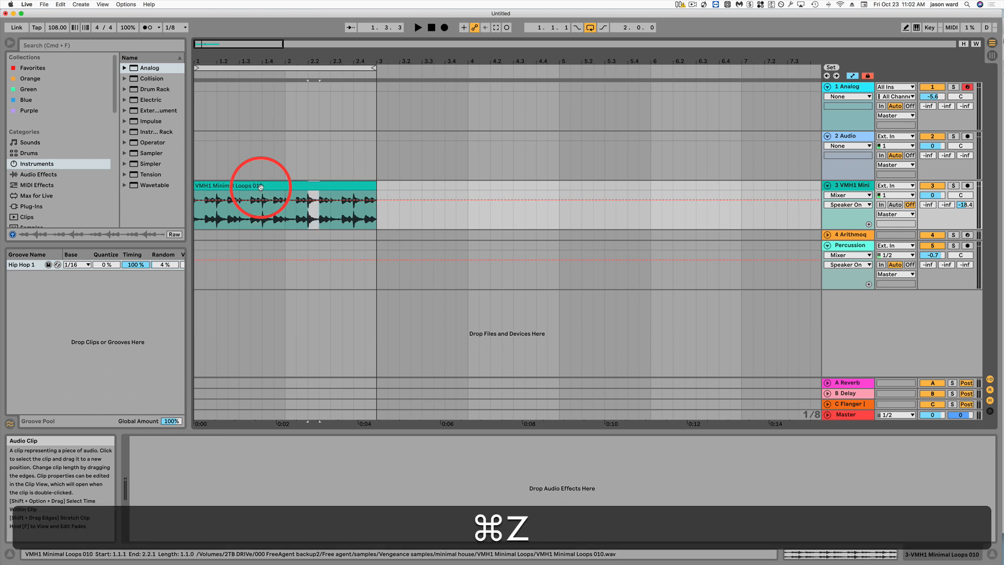
pyautogui.press('super+z')
# Try cutting the clip section from 2.4.1 to 2.4.3 and undo the cut.
pyautogui.click(354, 217)
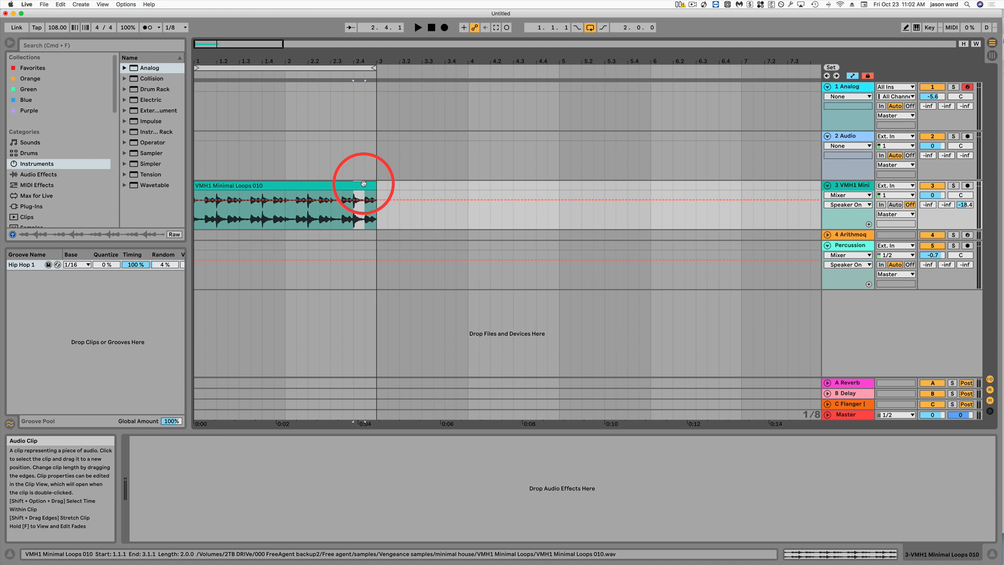
pyautogui.press('super')
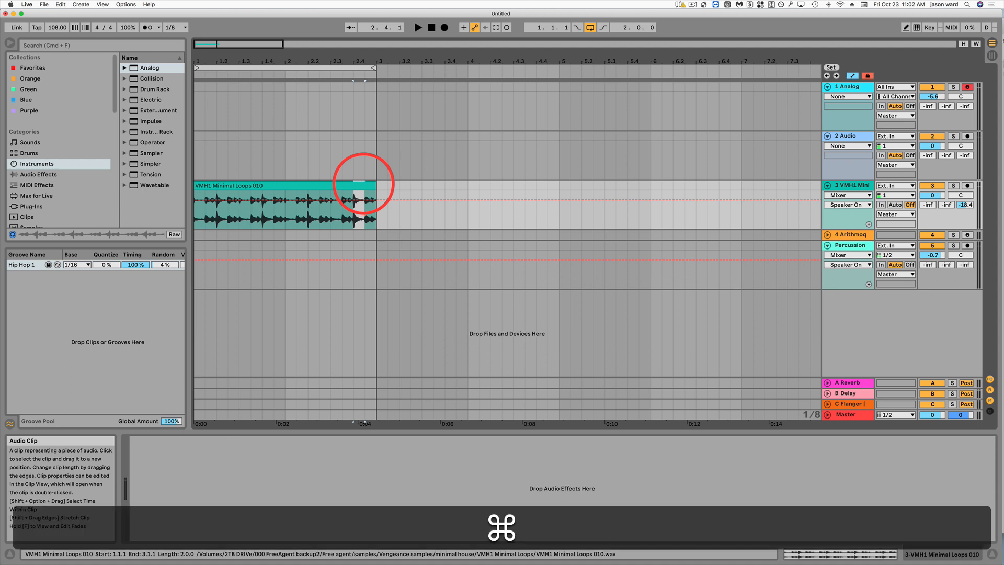
pyautogui.press('super+x')
pyautogui.press('super+z')
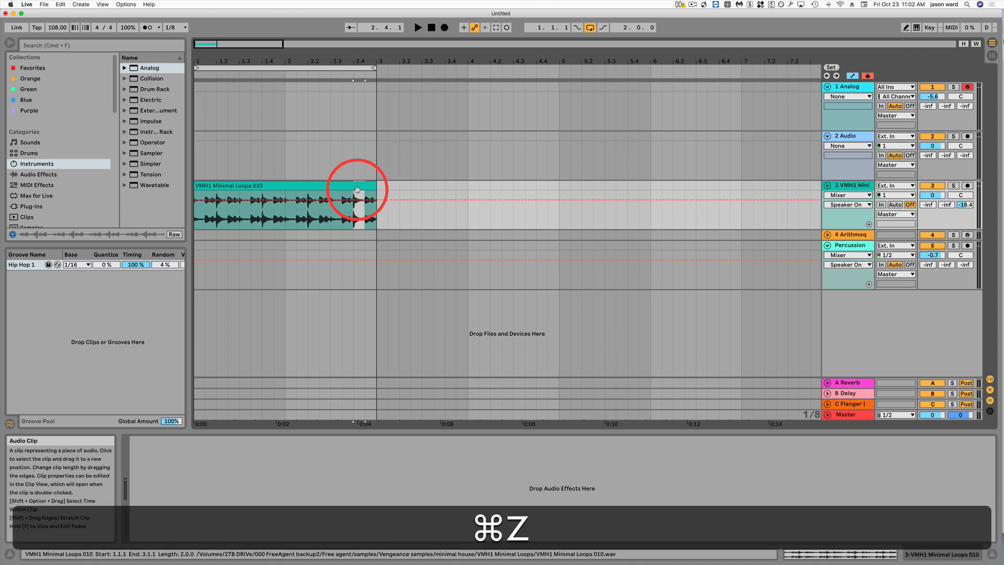
# Copy the clip section from 2.3.1 to 2.3.3 and paste it on the same track at 3.3.1.
pyautogui.moveTo(330, 199); pyautogui.dragTo(342, 199)
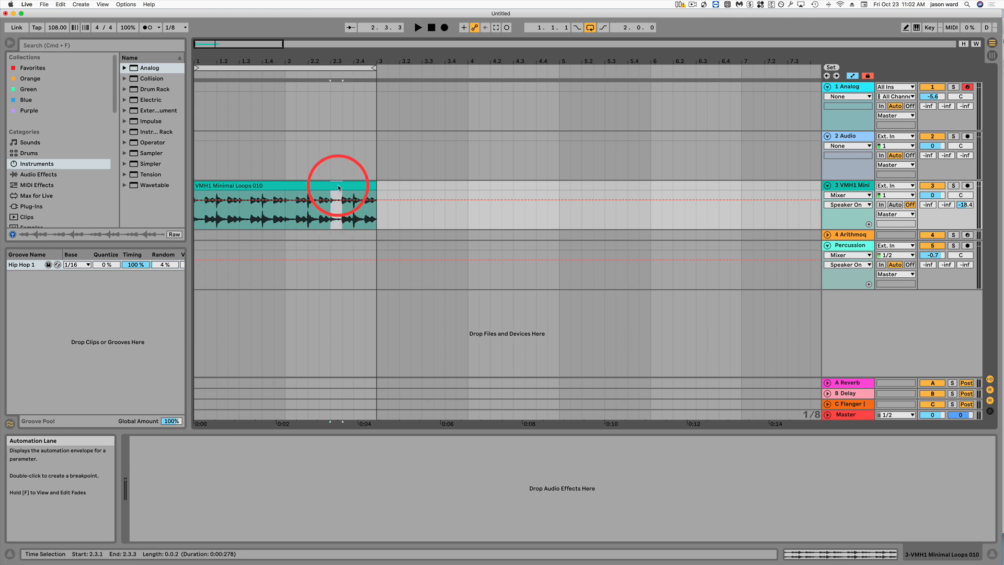
pyautogui.press('super+c')
pyautogui.click(420, 216)
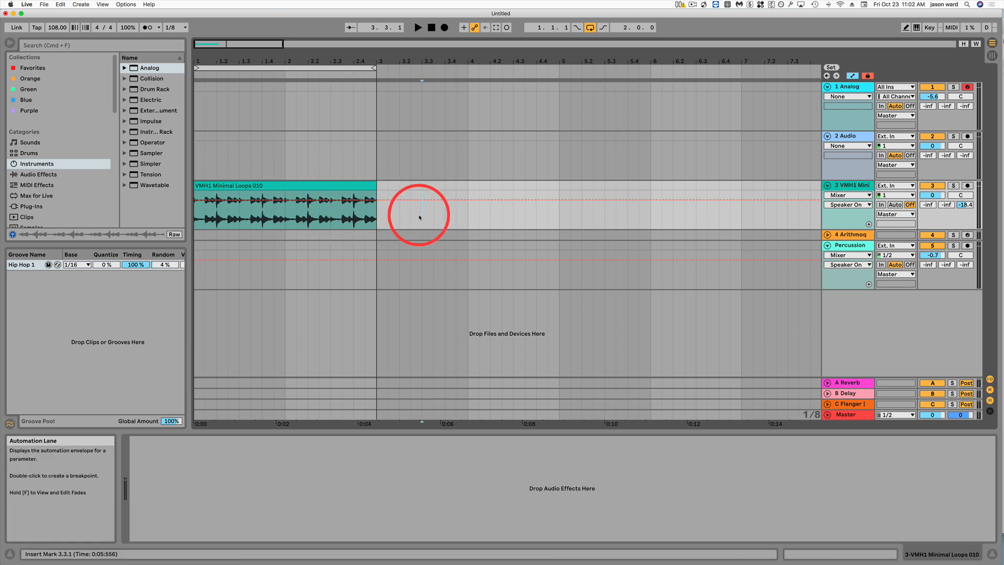
pyautogui.press('super+v')
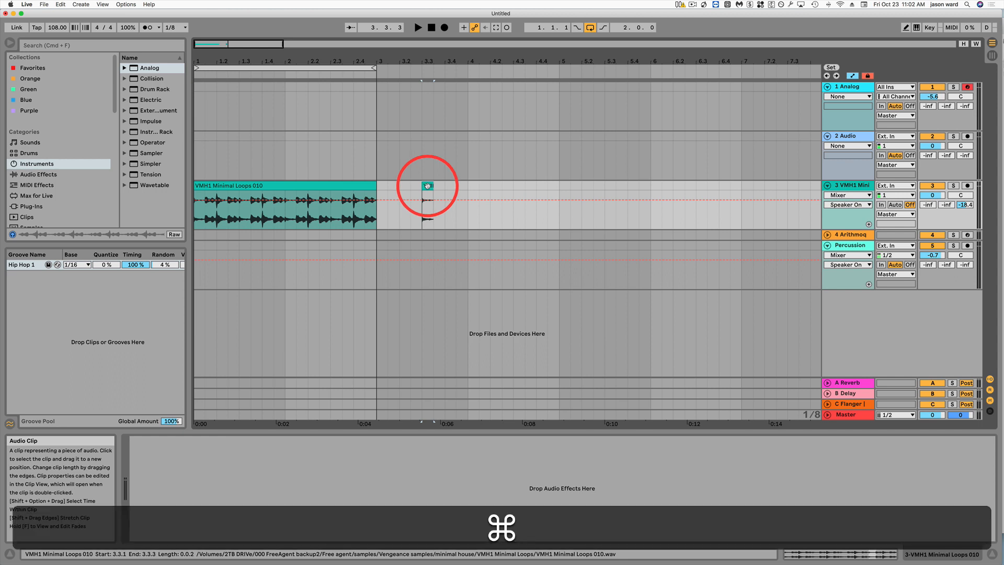
# Duplicate the pasted slice seven times in a row, and delete the whole row from 3.2.3 to 4.3.1.
pyautogui.press('super+d')
pyautogui.press('super+d')
pyautogui.press('super+d')
pyautogui.press('super+d')
pyautogui.press('super+d')
pyautogui.press('super+d')
pyautogui.press('super+d')
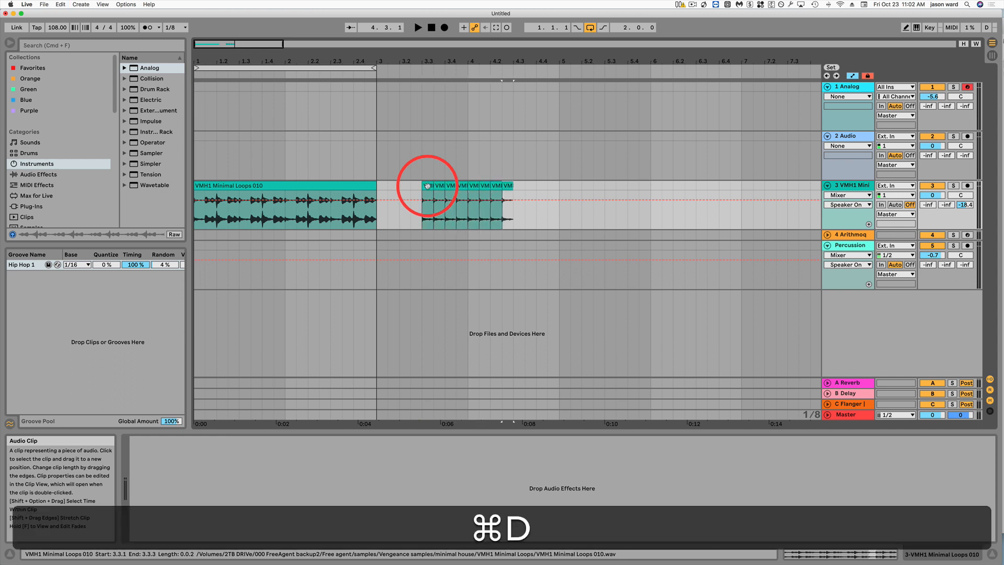
pyautogui.moveTo(411, 191); pyautogui.dragTo(512, 191)
pyautogui.press('BackSpace')
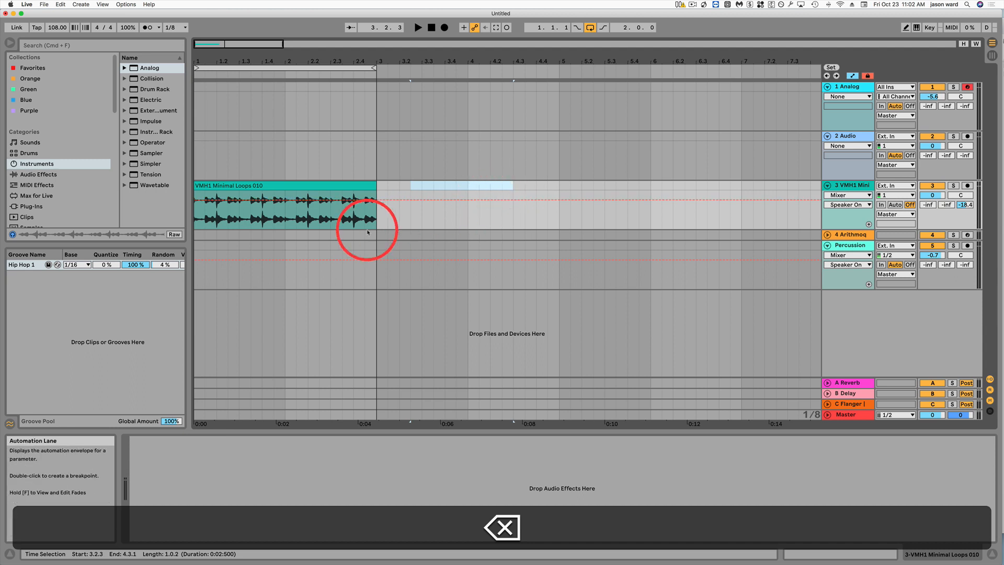
# Place a copy of the whole VMH1 Minimal Loops 010 clip at 3.2.3 on the same track.
pyautogui.click(313, 187)
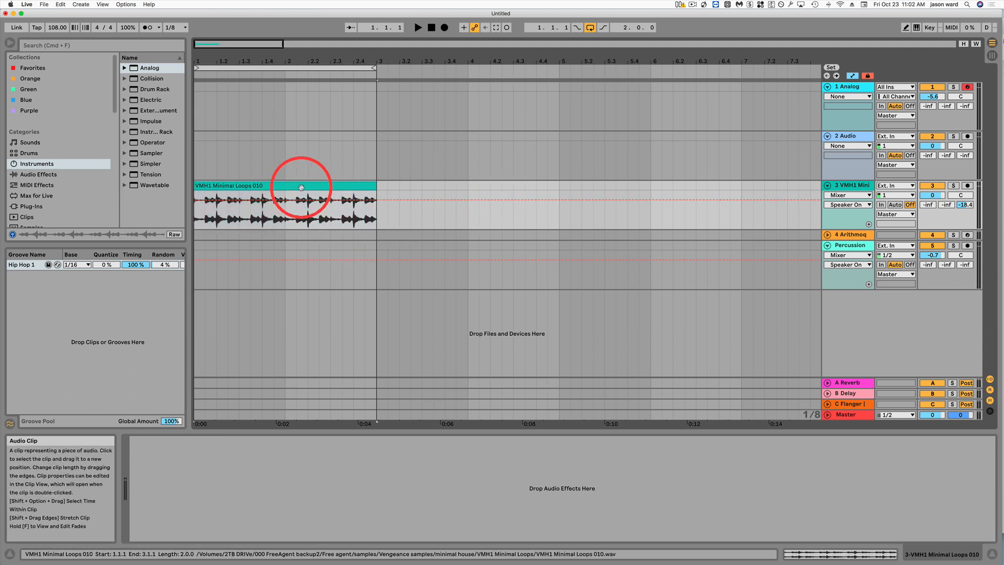
pyautogui.press('alt')
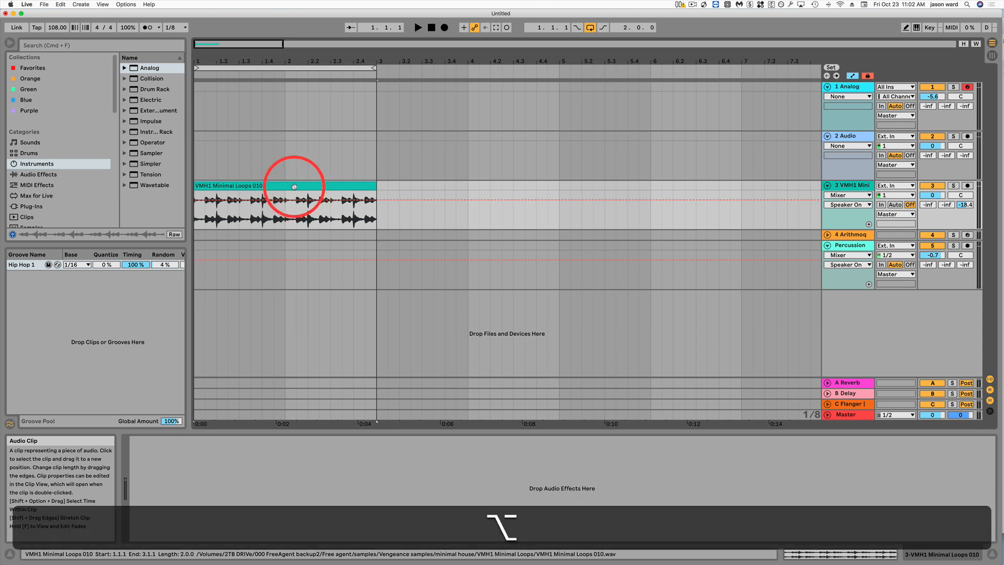
pyautogui.moveTo(293, 187); pyautogui.dragTo(508, 188)
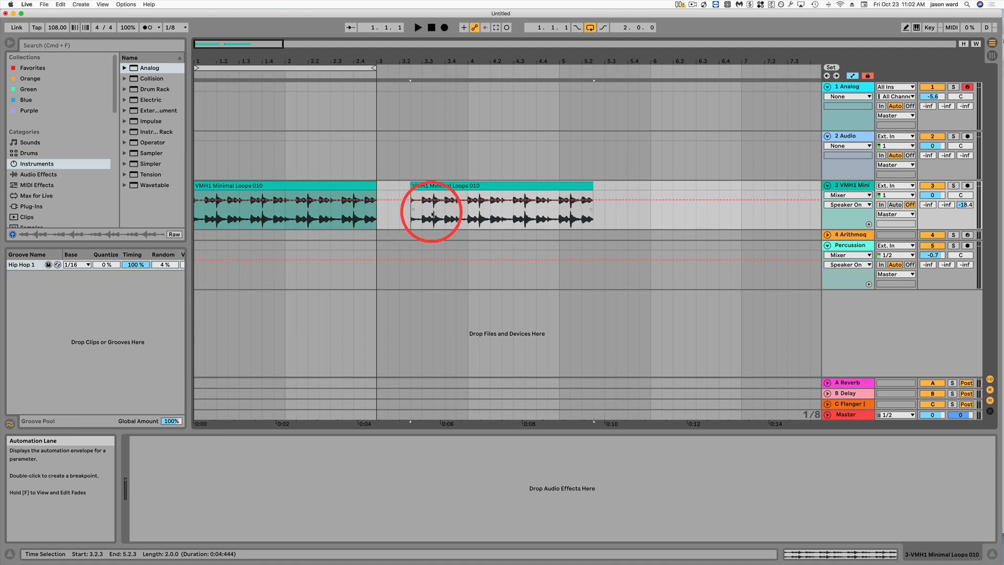
# Split off the copied clip's section from 3.3.1 to 3.3.3, reverse it, and play the result from 3.2.3.
pyautogui.moveTo(420, 193); pyautogui.dragTo(428, 186)
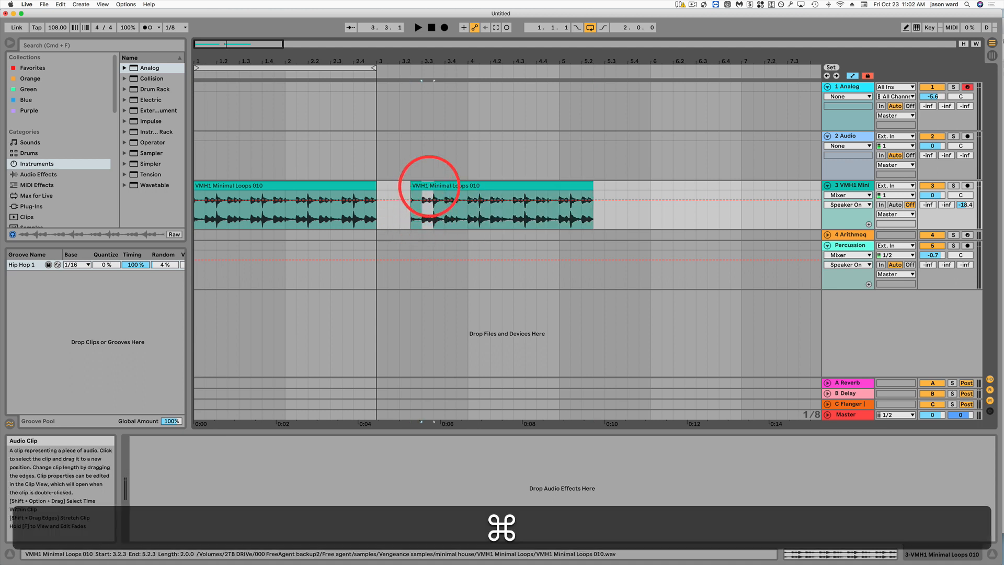
pyautogui.press('super+e')
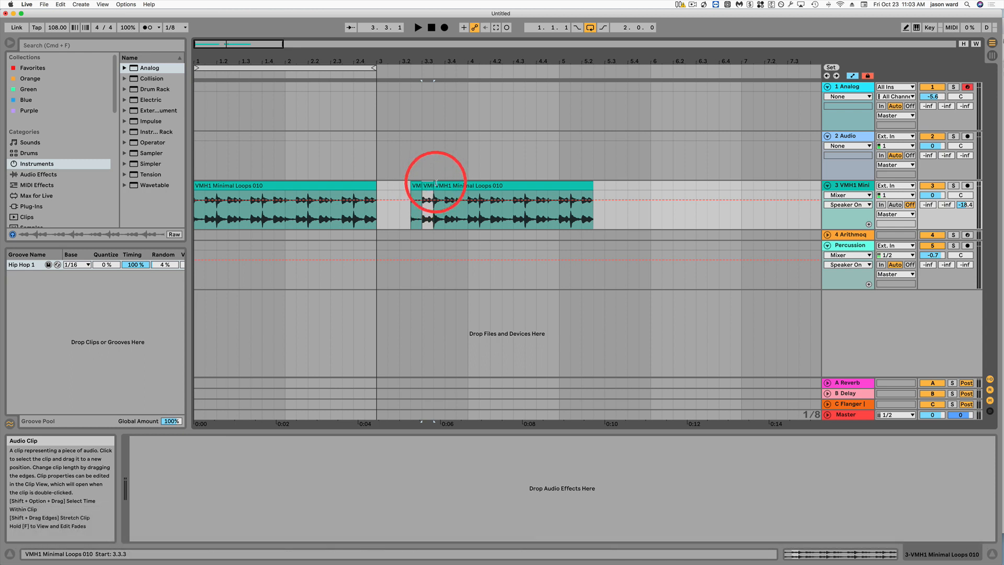
pyautogui.press('r')
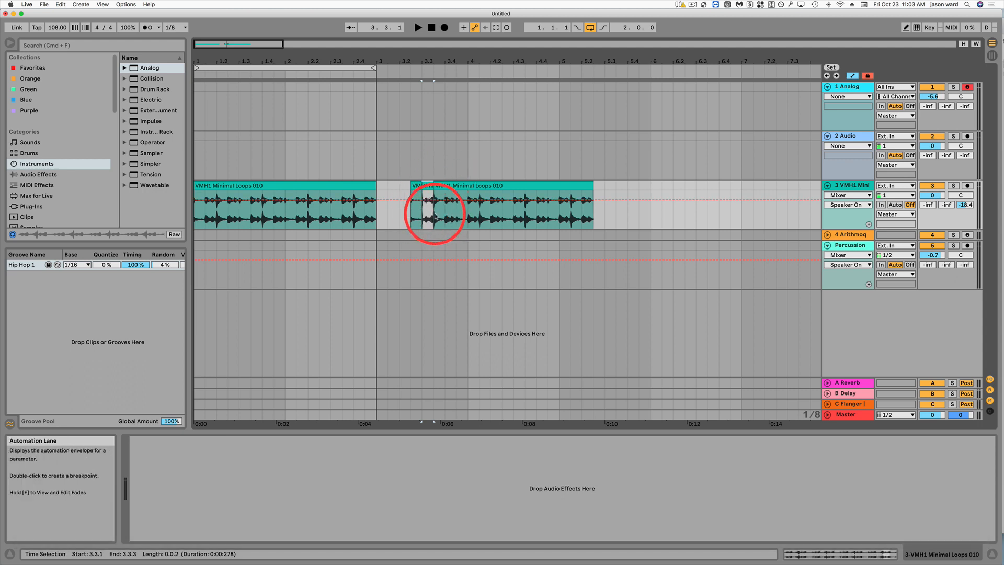
pyautogui.click(410, 215)
pyautogui.press('space')
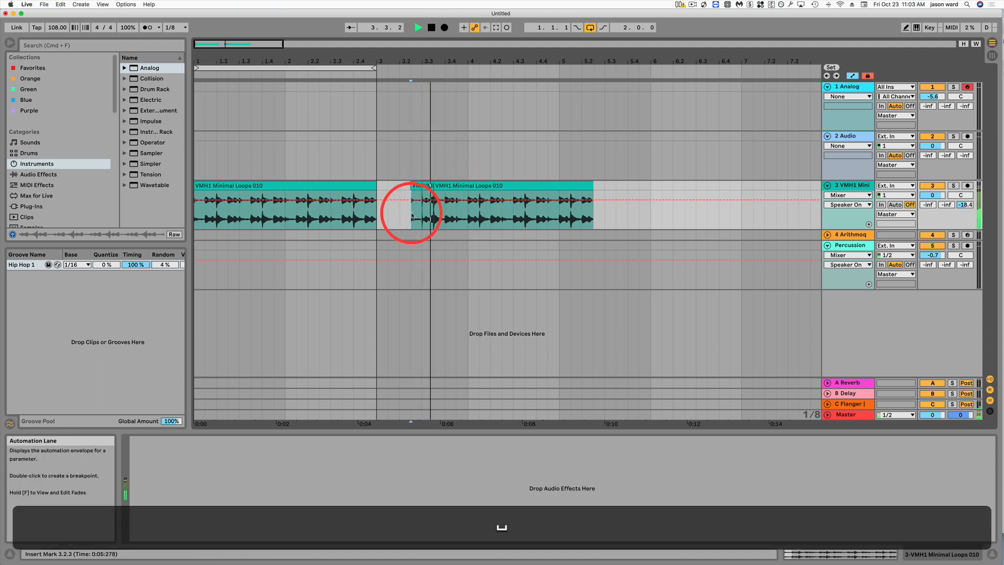
pyautogui.press('space')
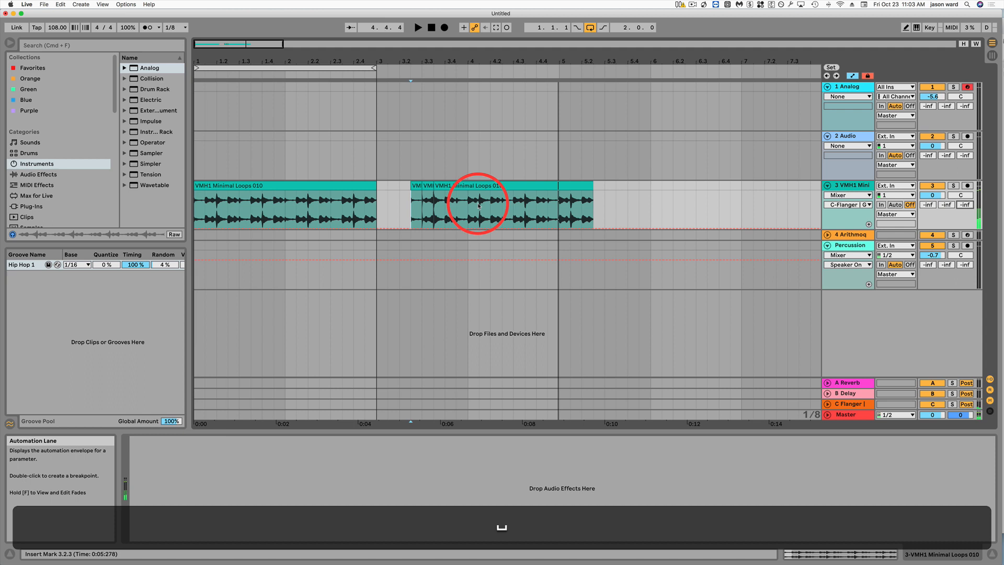
# Try splitting off and reversing the copied clip's section from 4.1.1 to 4.3.1, play it from 3.2.3, and undo the edit.
pyautogui.moveTo(467, 206); pyautogui.dragTo(513, 188)
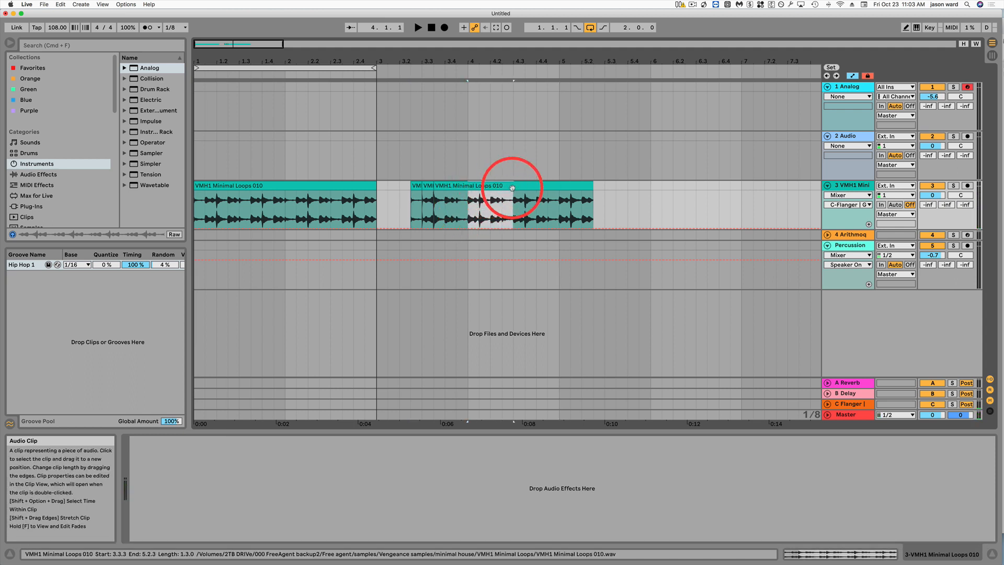
pyautogui.press('super+e')
pyautogui.press('r')
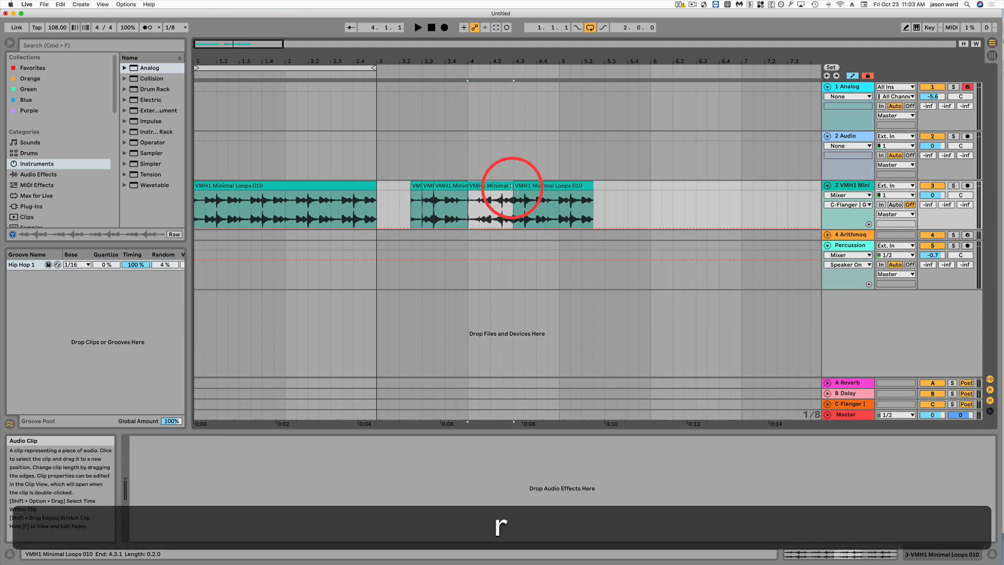
pyautogui.click(410, 213)
pyautogui.press('space')
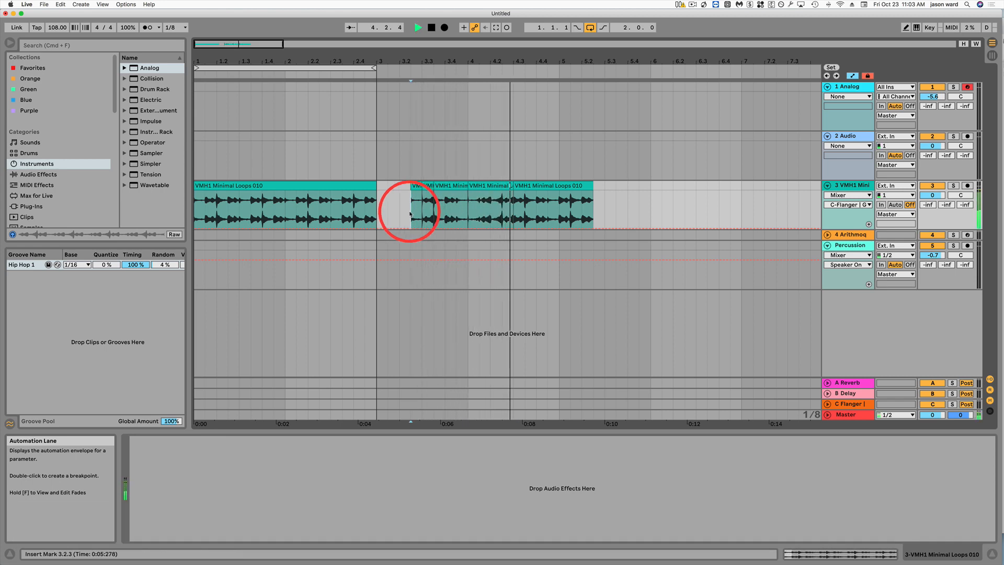
pyautogui.press('space')
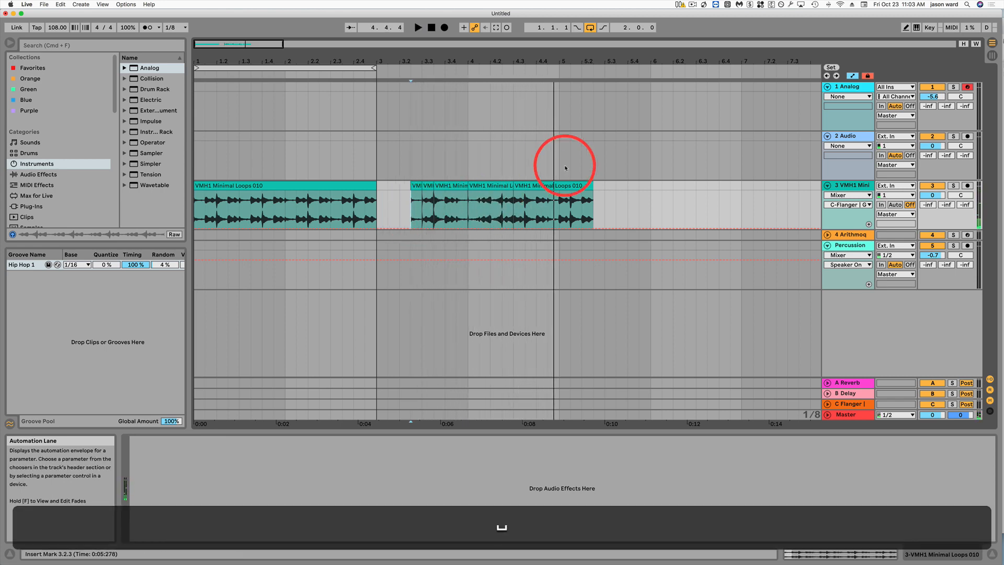
pyautogui.press('super+z')
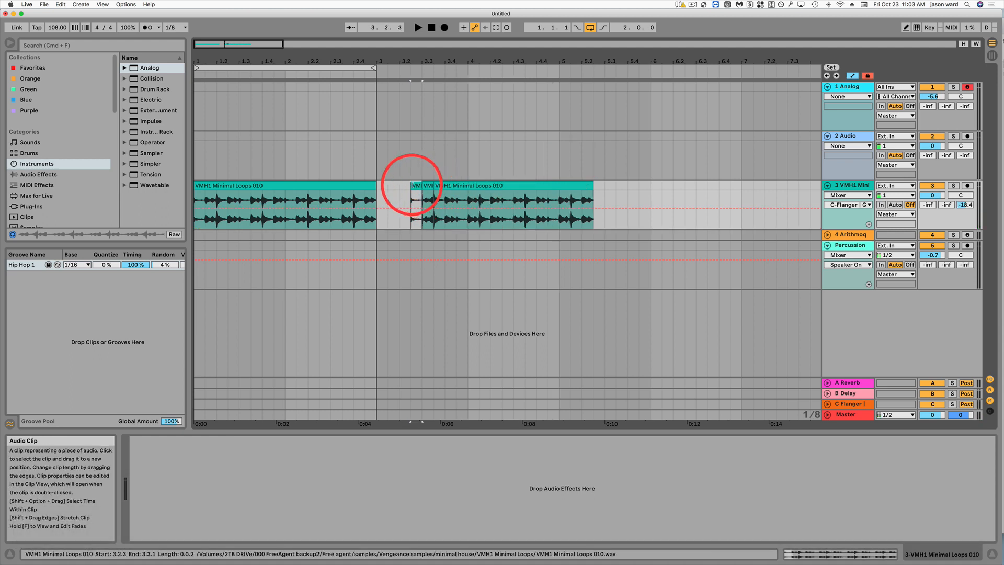
# Copy the section from 5.1.1 to 5.1.3 of the copied clip, paste it at 5.4.3 on track 3, and duplicate it twice.
pyautogui.click(502, 185)
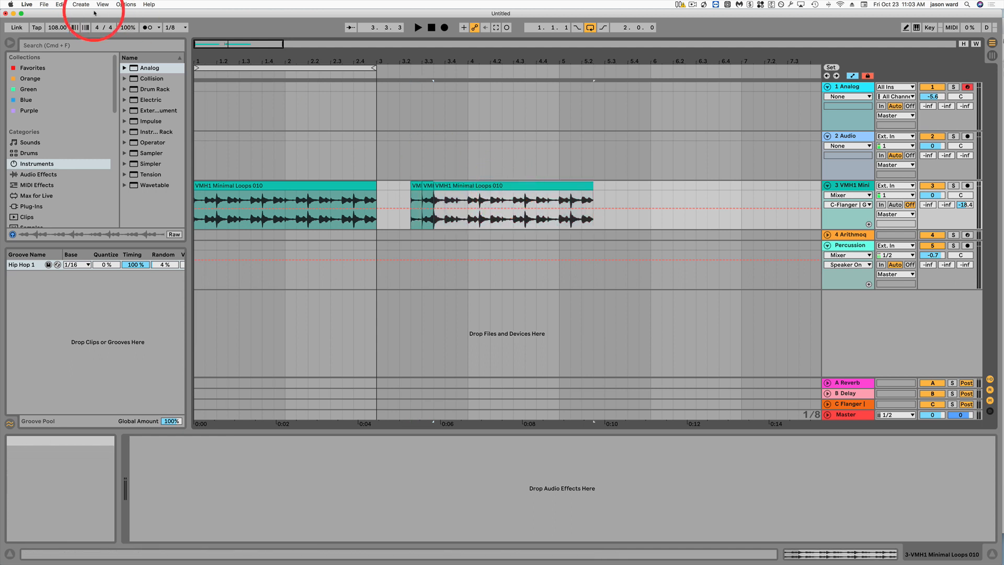
pyautogui.click(61, 5)
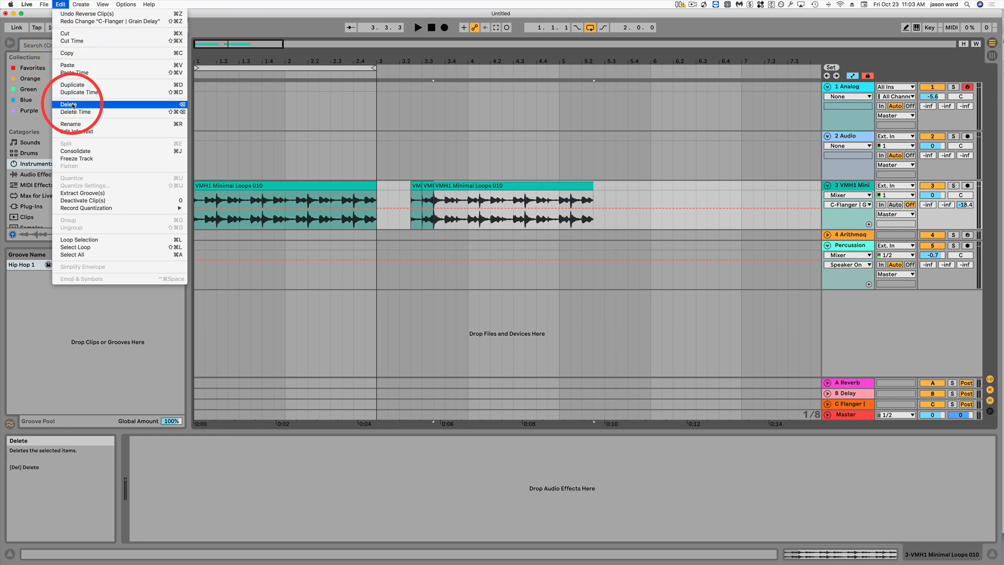
pyautogui.click(532, 181)
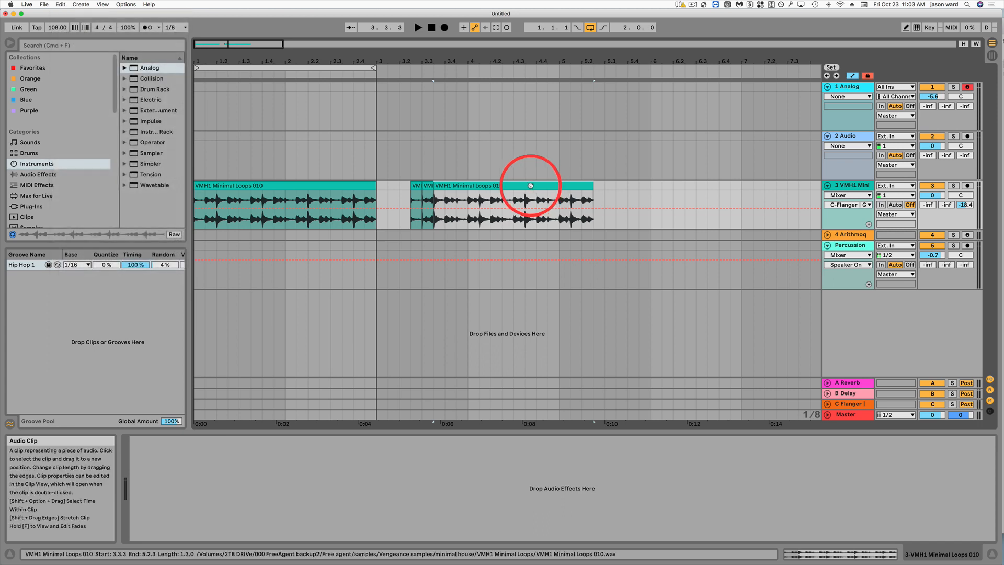
pyautogui.moveTo(559, 186); pyautogui.dragTo(570, 186)
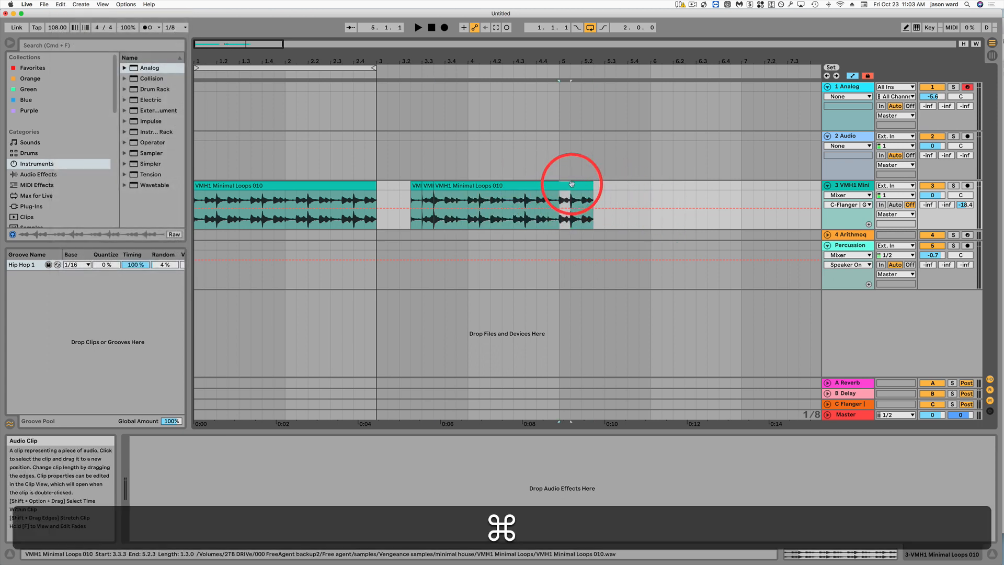
pyautogui.press('super+c')
pyautogui.click(636, 197)
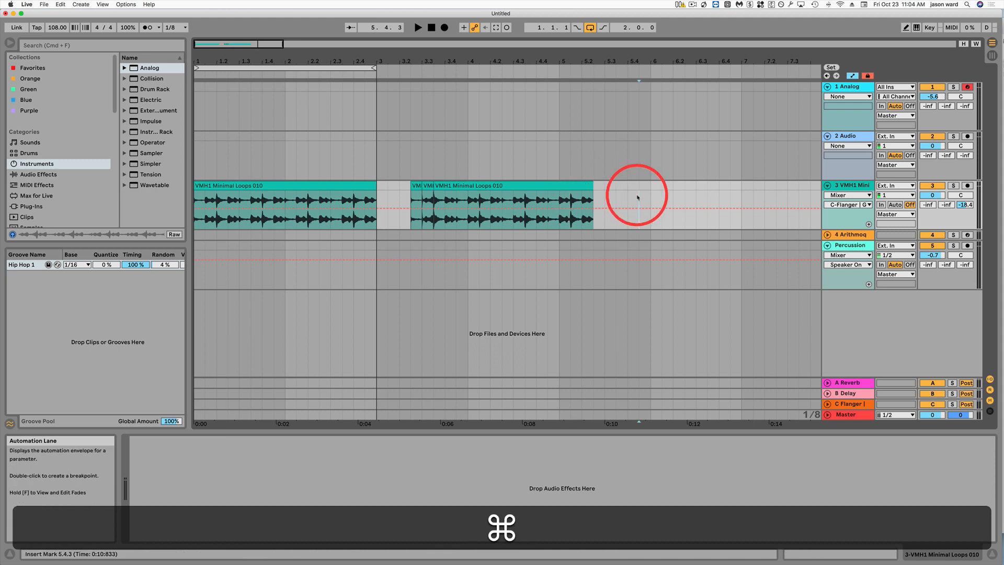
pyautogui.press('super+v')
pyautogui.press('super+d')
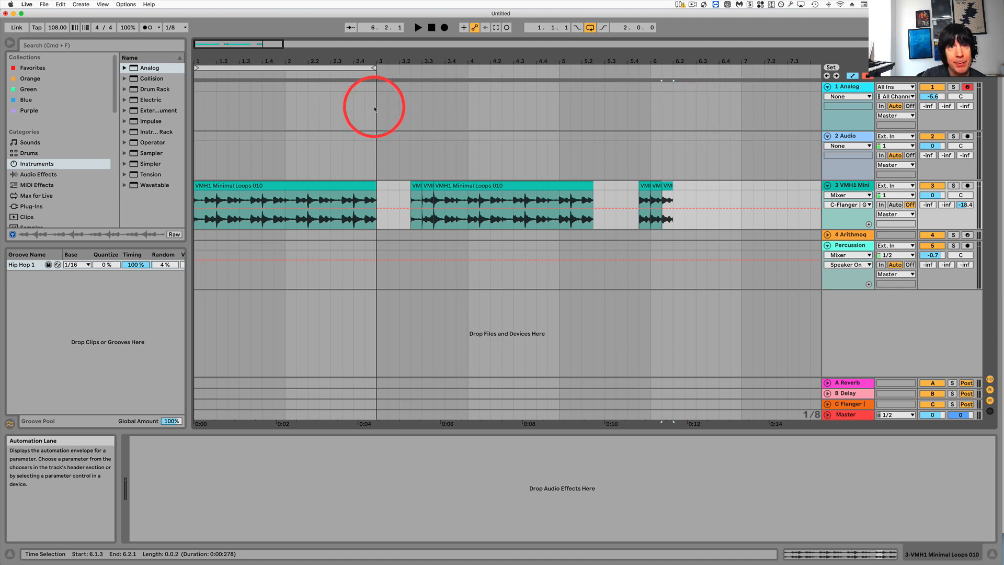
# Insert an empty MIDI clip from 1.1.1 to 3.1.1 on the 1 Analog track.
pyautogui.moveTo(374, 108); pyautogui.dragTo(194, 109)
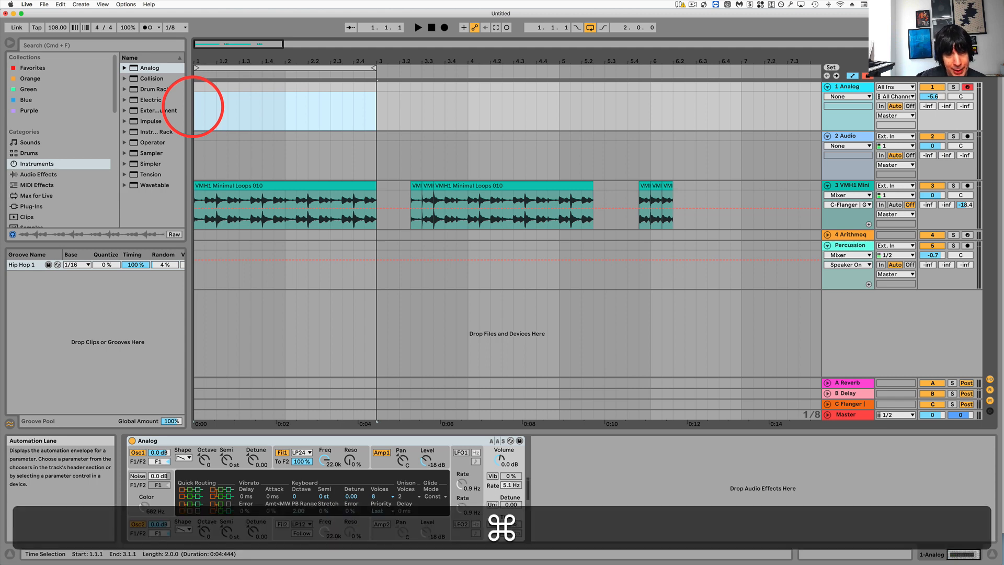
pyautogui.press('shift+super+m')
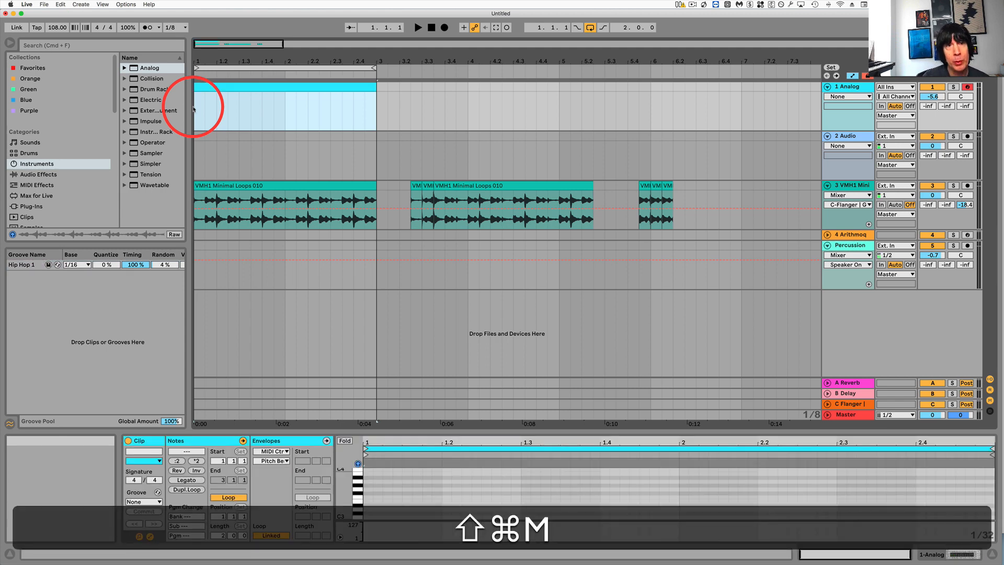
pyautogui.click(269, 88)
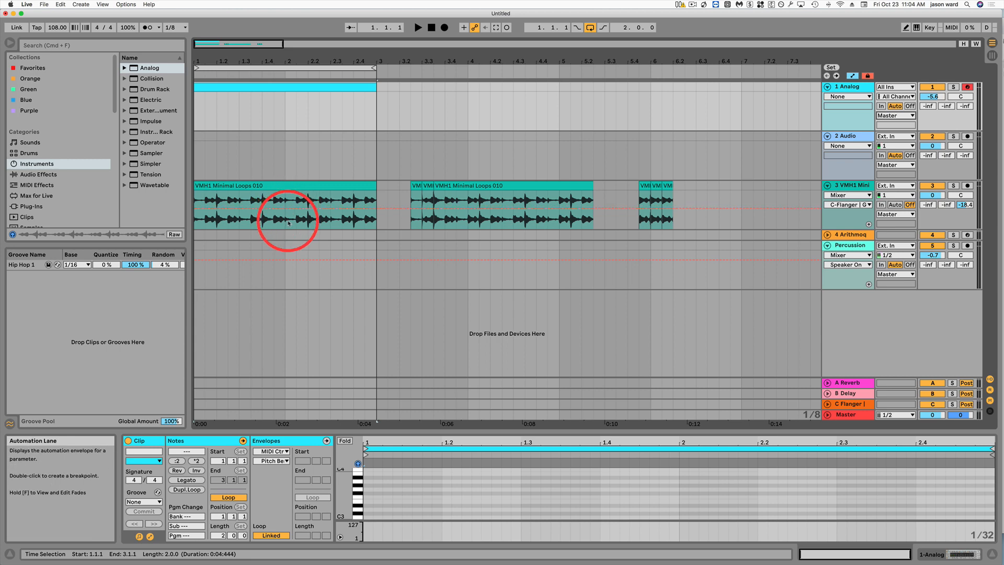
# Shape the C-Flanger send automation on track 3 as a ramp from low near the start up to -18.4 dB at 1.2.1.
pyautogui.click(204, 212)
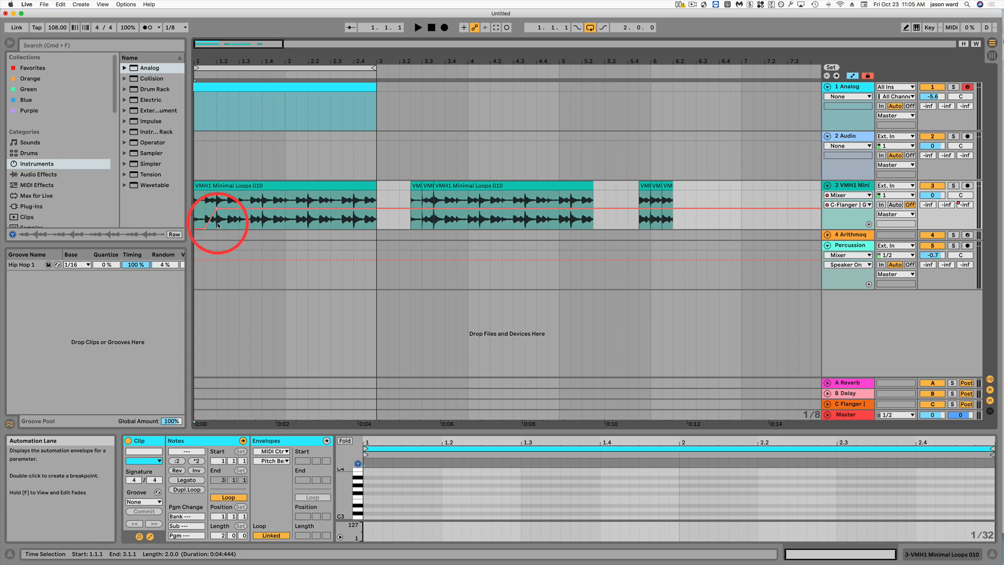
pyautogui.click(216, 223)
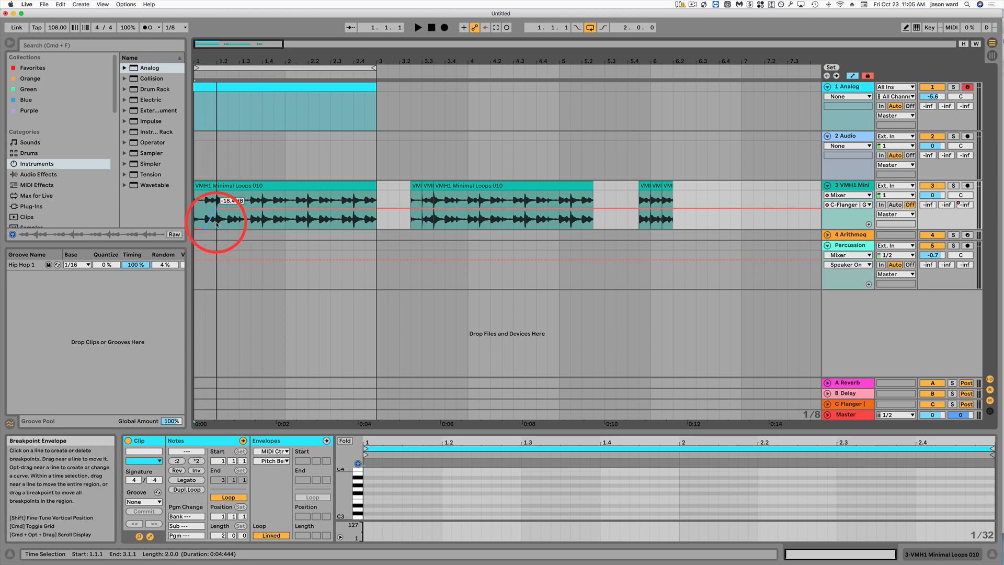
pyautogui.click(219, 200)
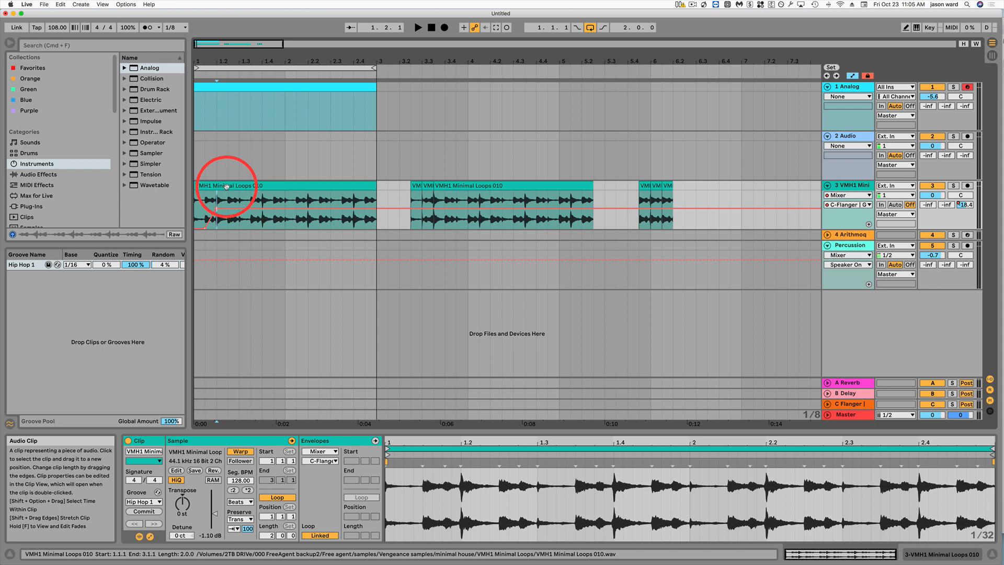
# Duplicate the automation ramp between 1.1.1 and 1.2.1 on track 3 six times in a row.
pyautogui.moveTo(217, 198); pyautogui.dragTo(192, 199)
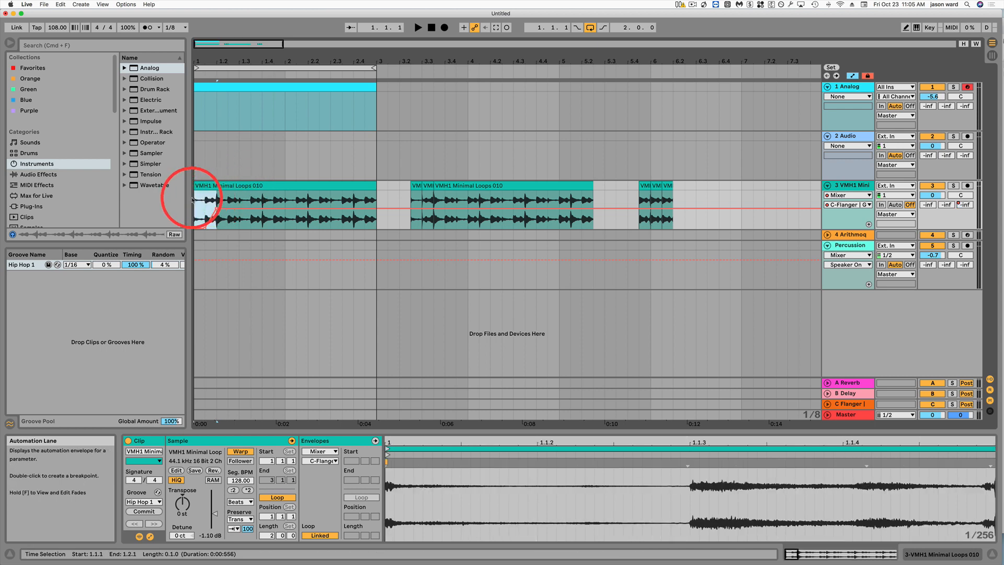
pyautogui.press('super+d')
pyautogui.press('super+d')
pyautogui.press('super+d')
pyautogui.press('super+d')
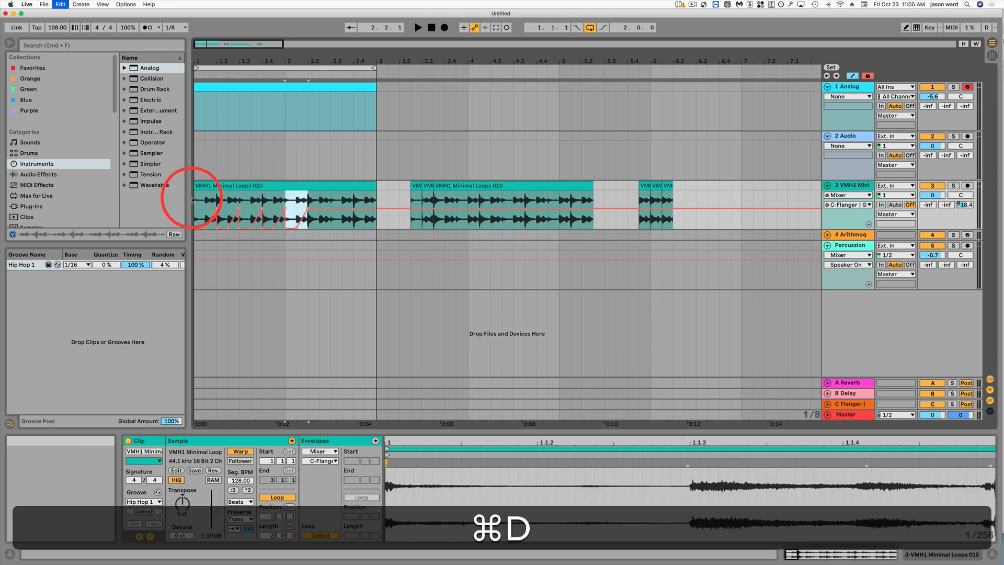
pyautogui.press('super+d')
pyautogui.press('super+d')
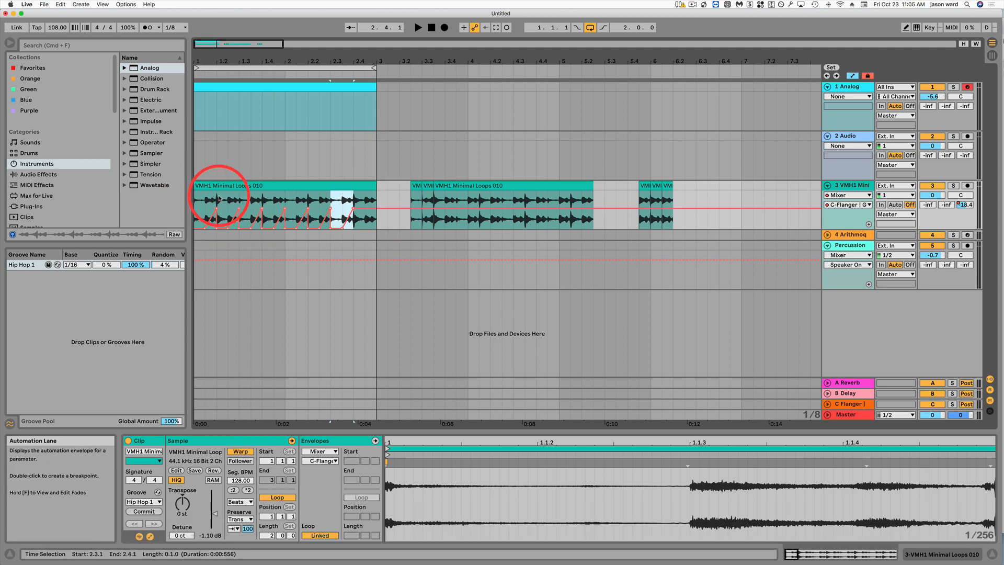
# Duplicate the audio clip's section from 1.1.1 to 1.2.1 seven times to fill the loop up to 3.1.1.
pyautogui.click(217, 199)
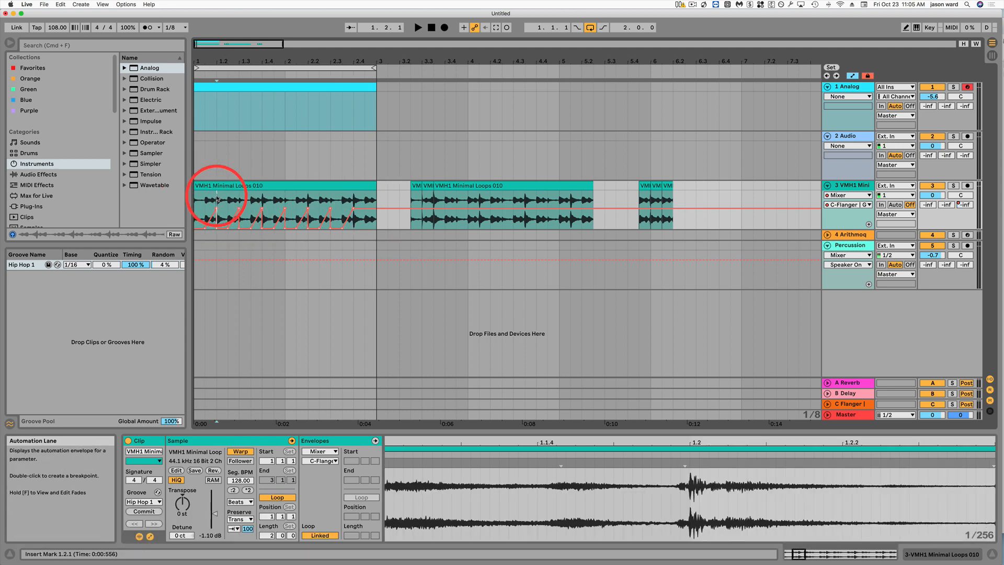
pyautogui.moveTo(212, 187)
pyautogui.mouseDown()
pyautogui.moveTo(193, 186)
pyautogui.moveTo(202, 186)
pyautogui.mouseUp()
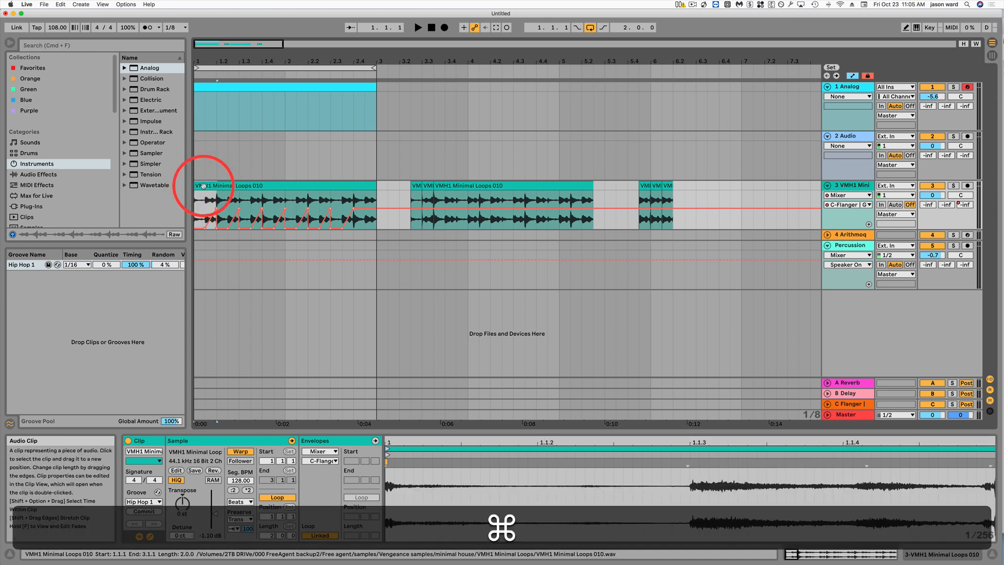
pyautogui.press('super+d')
pyautogui.press('super+d')
pyautogui.press('super+d')
pyautogui.press('super+d')
pyautogui.press('super+d')
pyautogui.press('super+d')
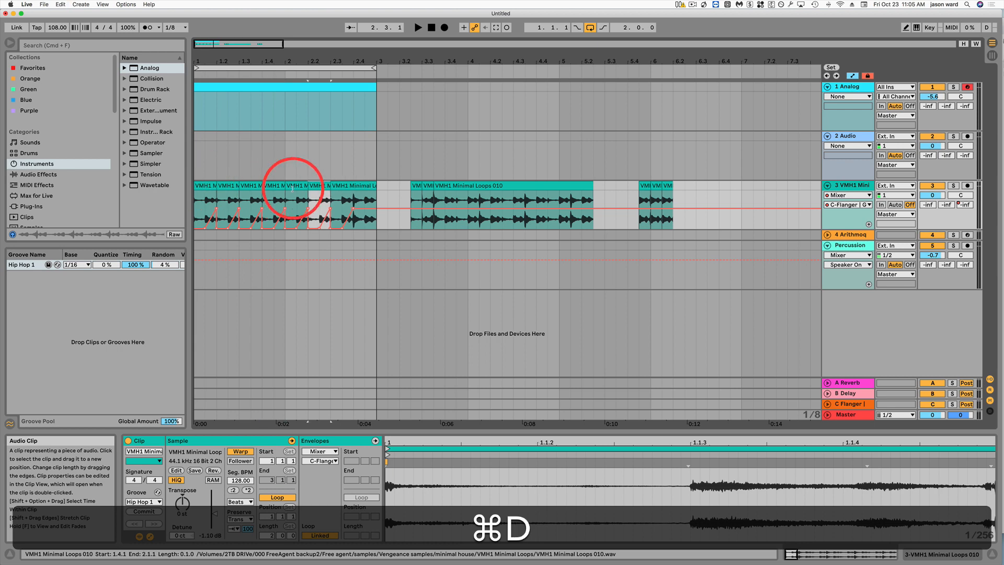
pyautogui.press('super+d')
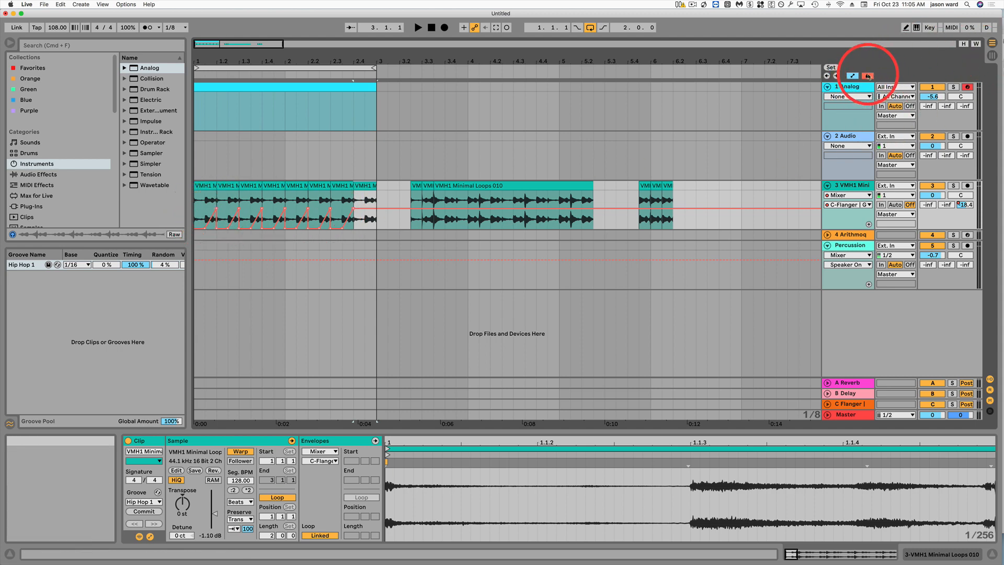
# With the envelopes unlocked, move the row of eight slices and its automation from 1.1.1 to 6.4.1, and lock the envelopes again.
pyautogui.click(365, 195)
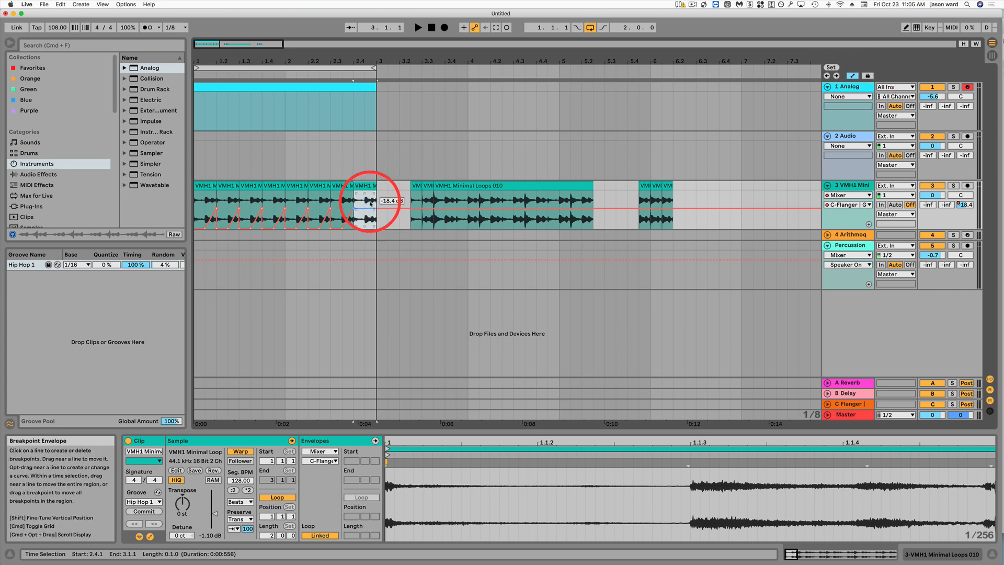
pyautogui.moveTo(375, 197); pyautogui.dragTo(735, 202)
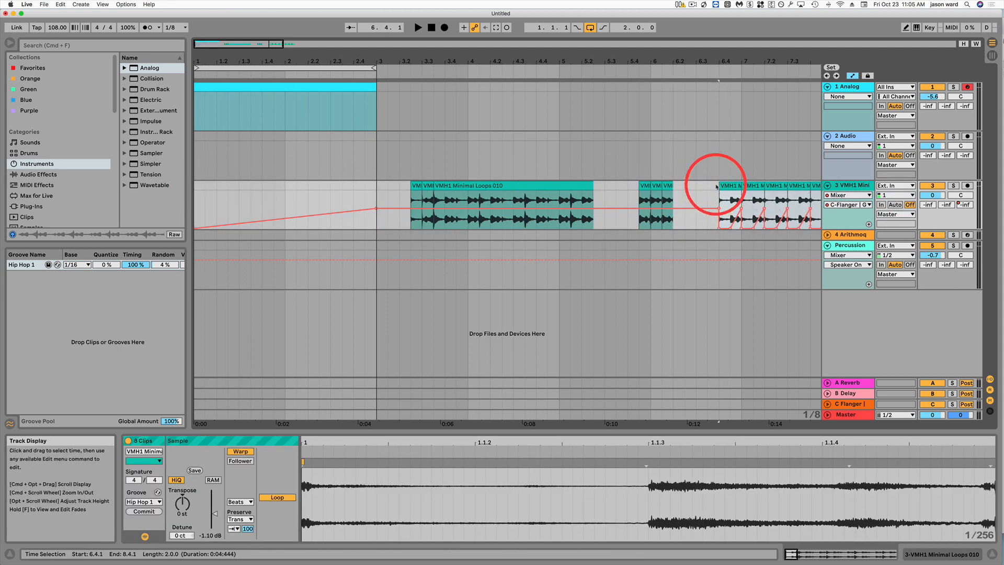
pyautogui.hscroll(5, 697, 201)
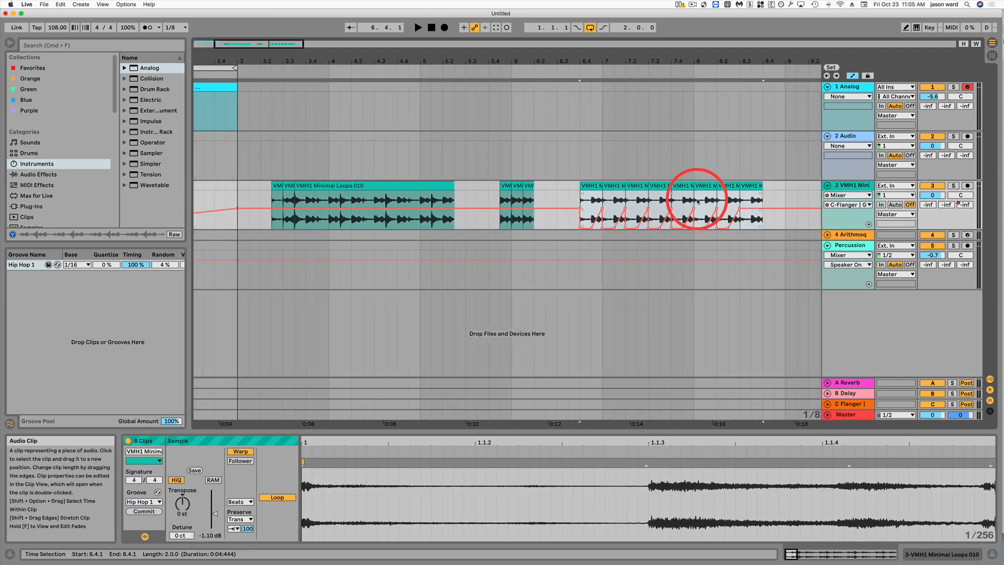
pyautogui.click(867, 76)
# Try moving the eight slices to 9.1.3 with the envelopes locked, and undo the move.
pyautogui.hscroll(8, 779, 174)
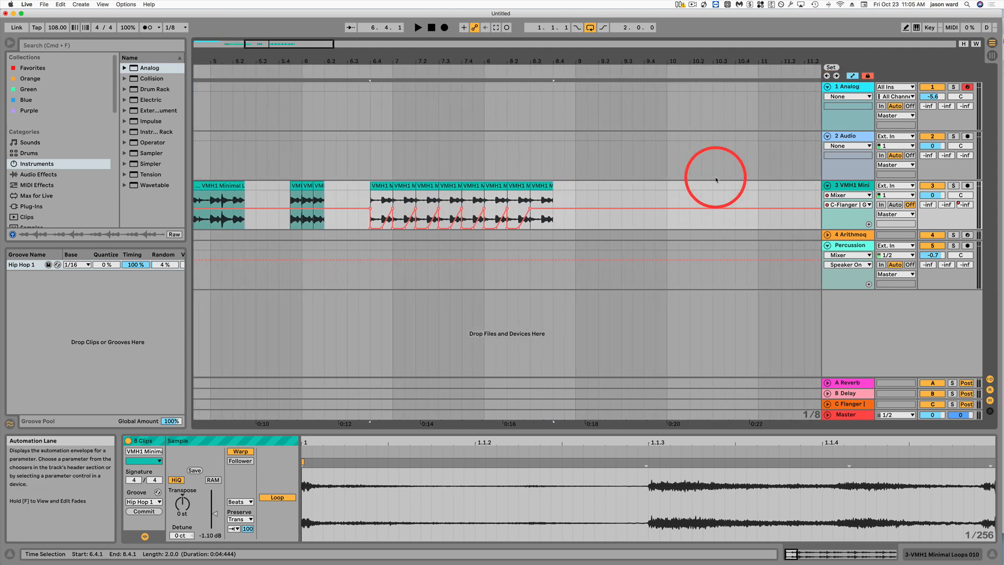
pyautogui.click(384, 188)
pyautogui.keyDown('shift'); pyautogui.click(543, 187); pyautogui.keyUp('shift')
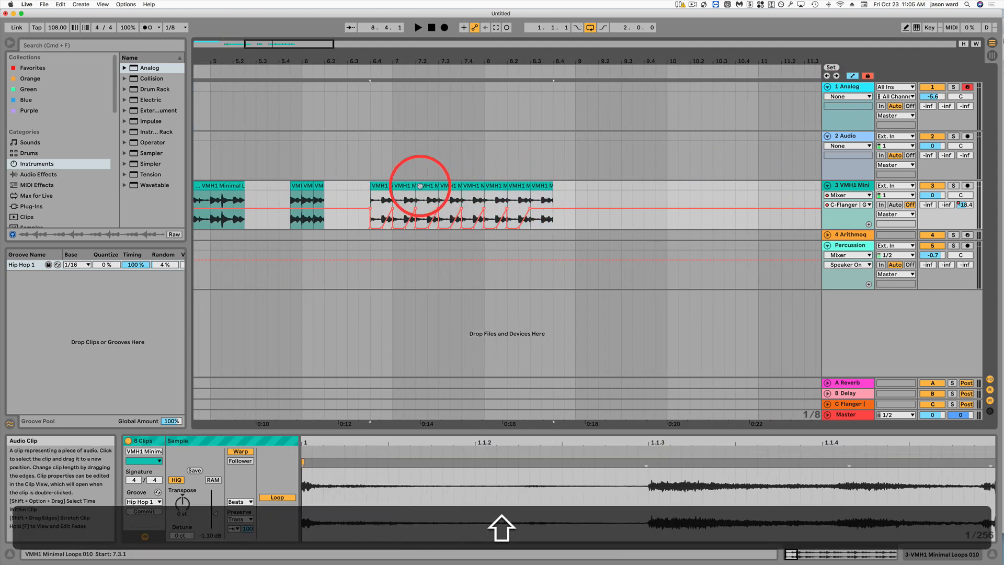
pyautogui.moveTo(381, 187); pyautogui.dragTo(551, 207)
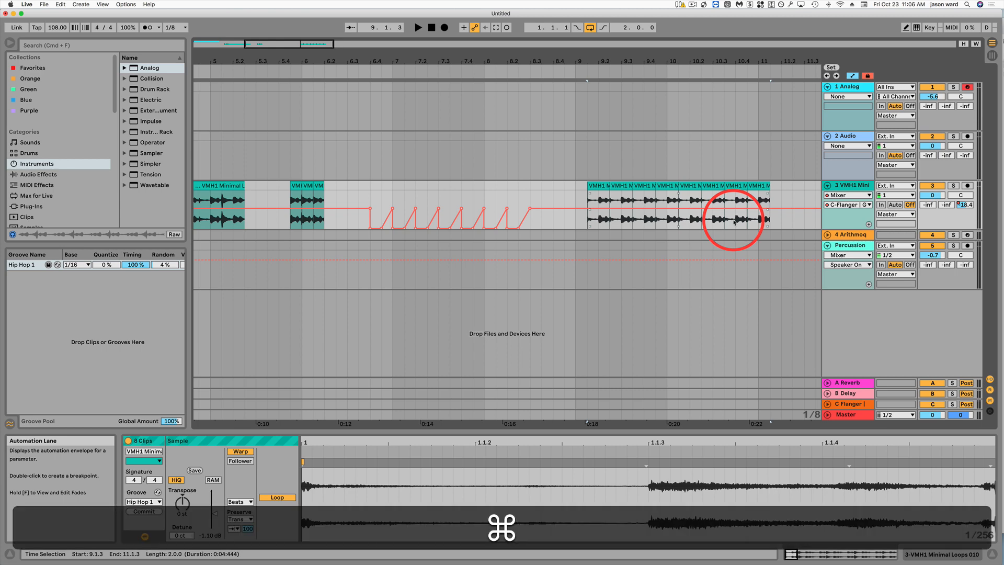
pyautogui.press('super+z')
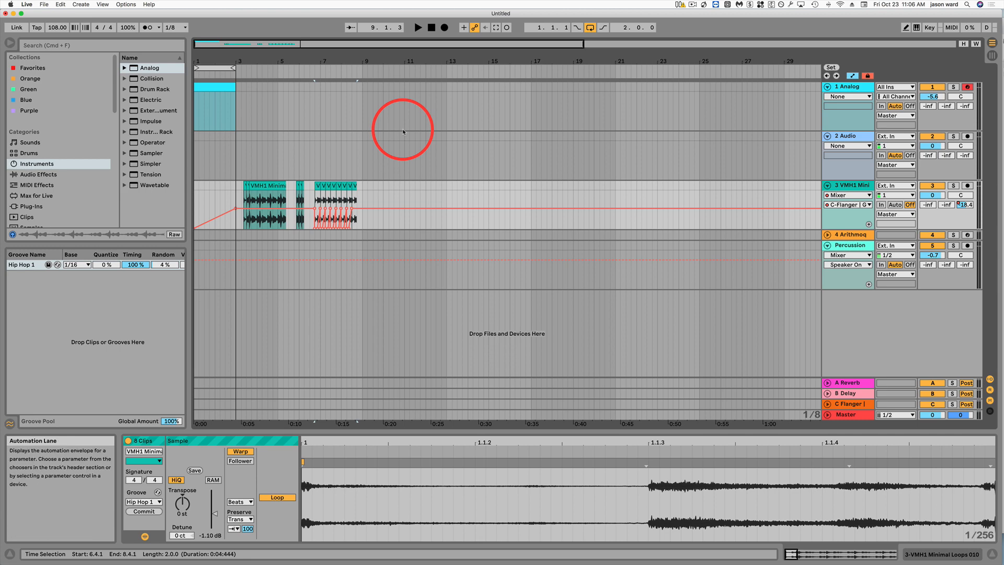
# Switch to Session View and create an empty MIDI clip in the first slot of the 1 Analog track.
pyautogui.press('Tab')
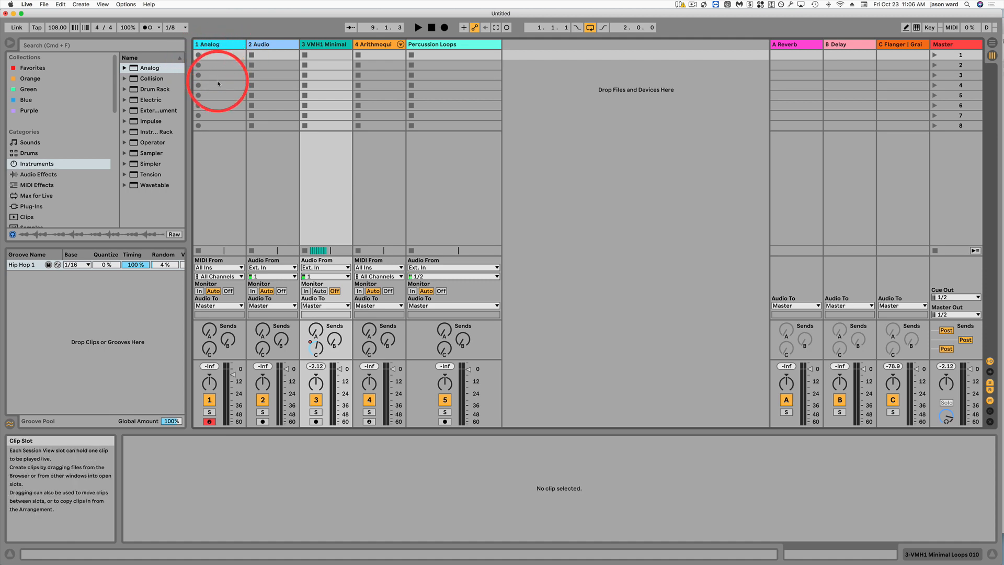
pyautogui.press('Tab')
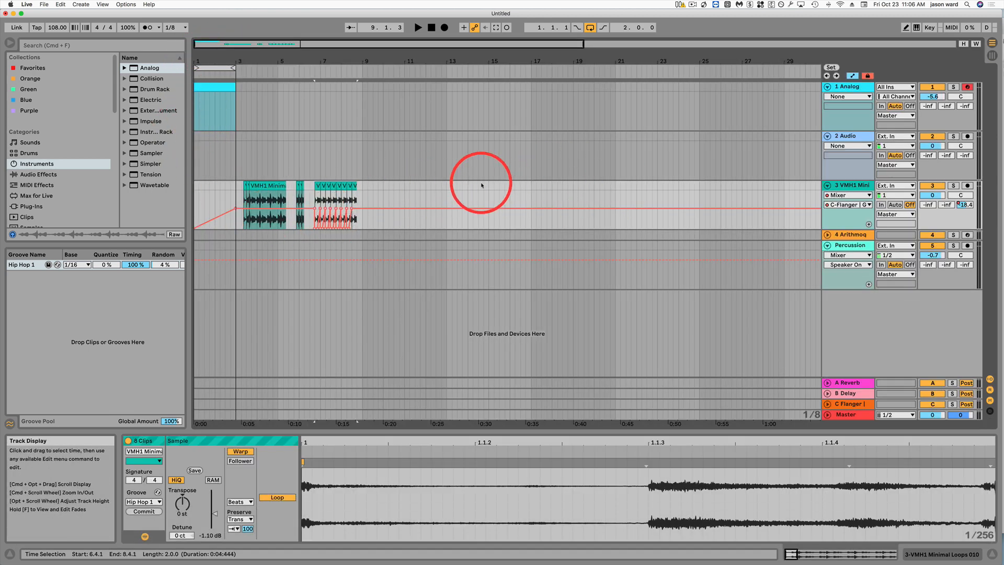
pyautogui.press('Tab')
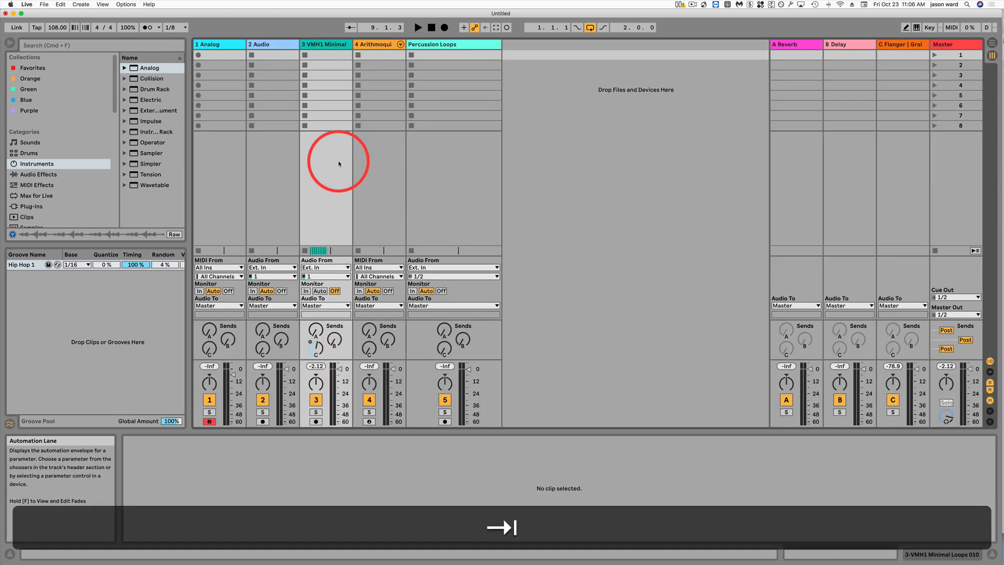
pyautogui.doubleClick(223, 55)
# Go through the first-row slots of the 2 Audio, VMH1 Minimal and Arithmoquine tracks, and briefly play scene 1.
pyautogui.click(270, 56)
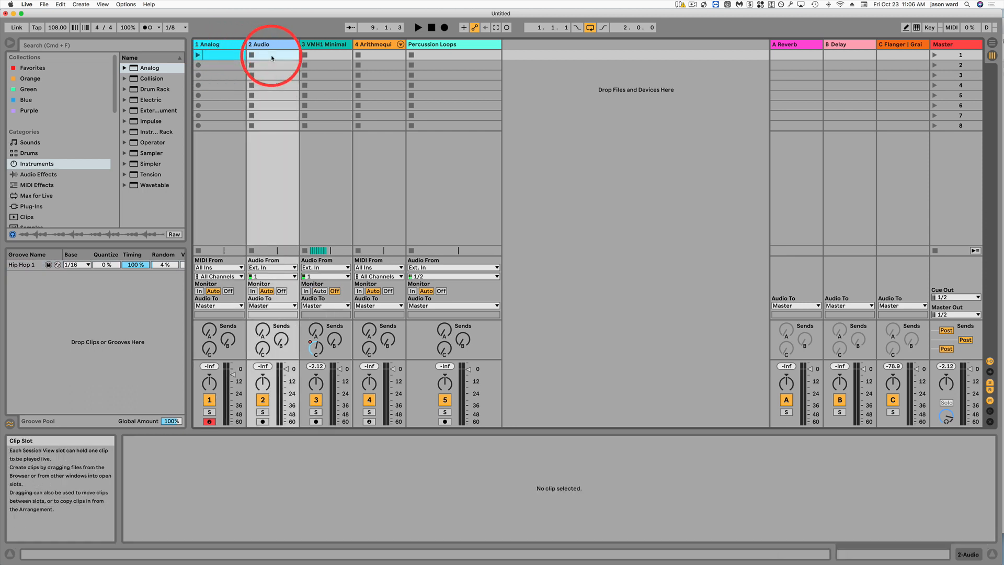
pyautogui.click(339, 55)
pyautogui.click(382, 55)
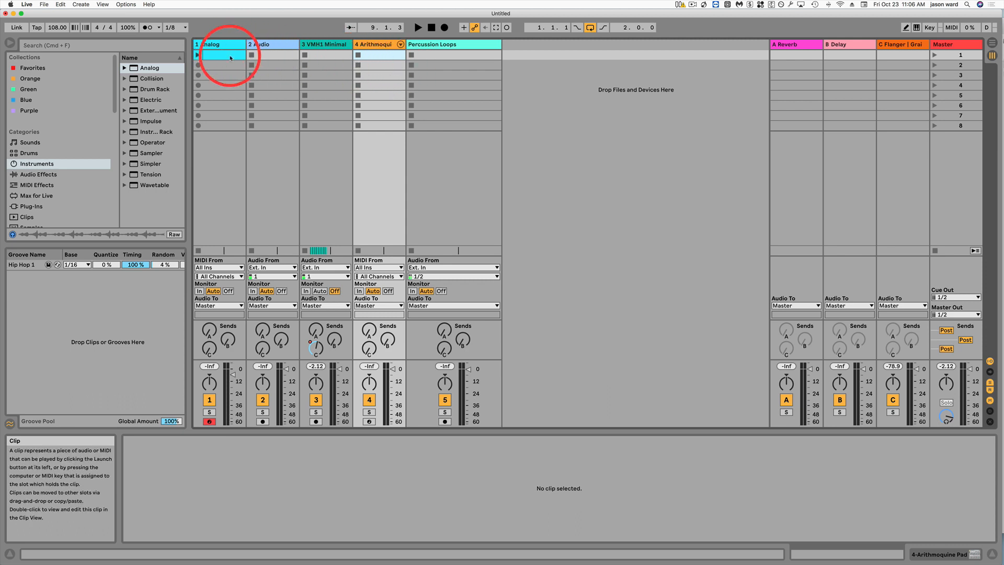
pyautogui.click(935, 55)
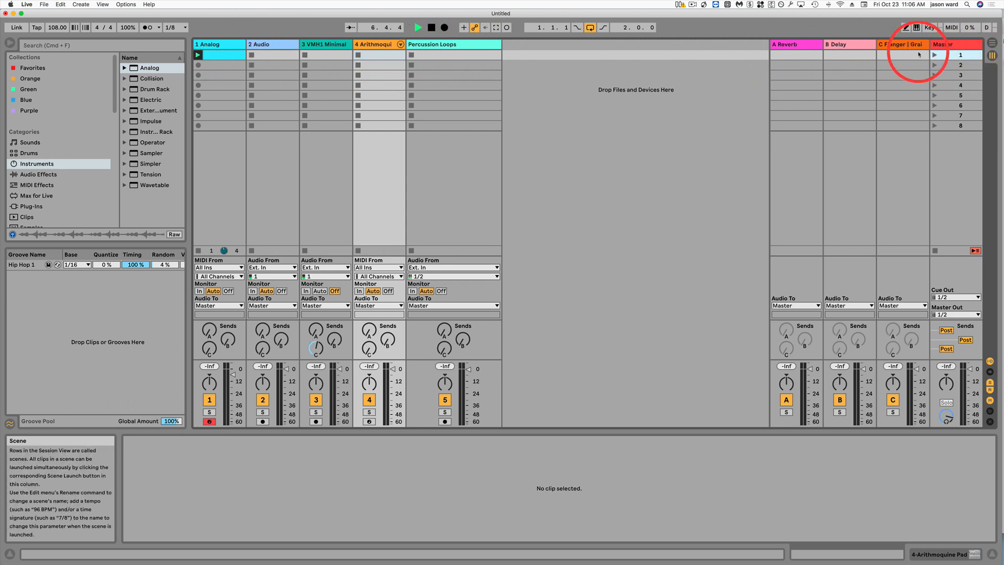
pyautogui.press('space')
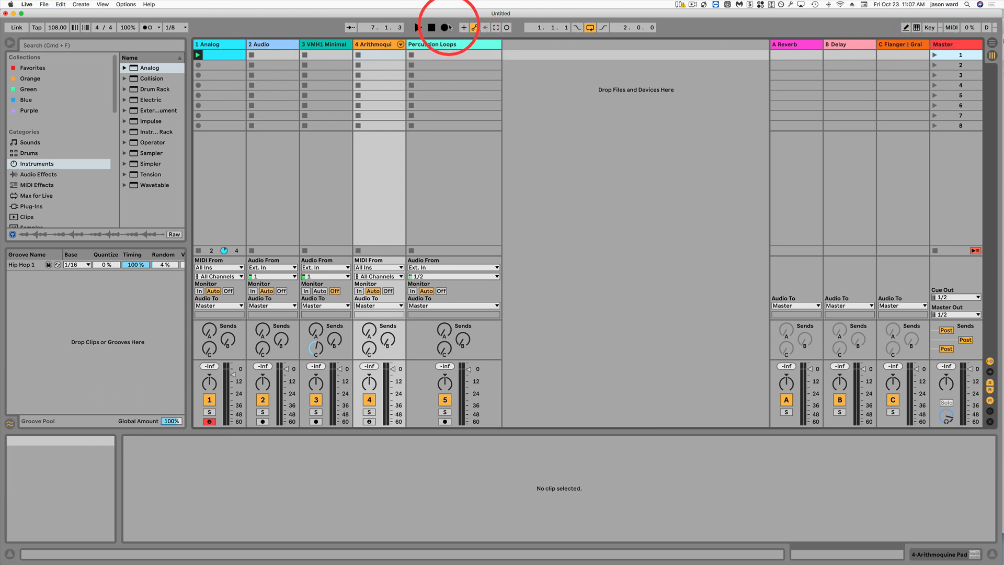
# Return to Arrangement View and switch all tracks back to playing the arrangement.
pyautogui.press('Tab')
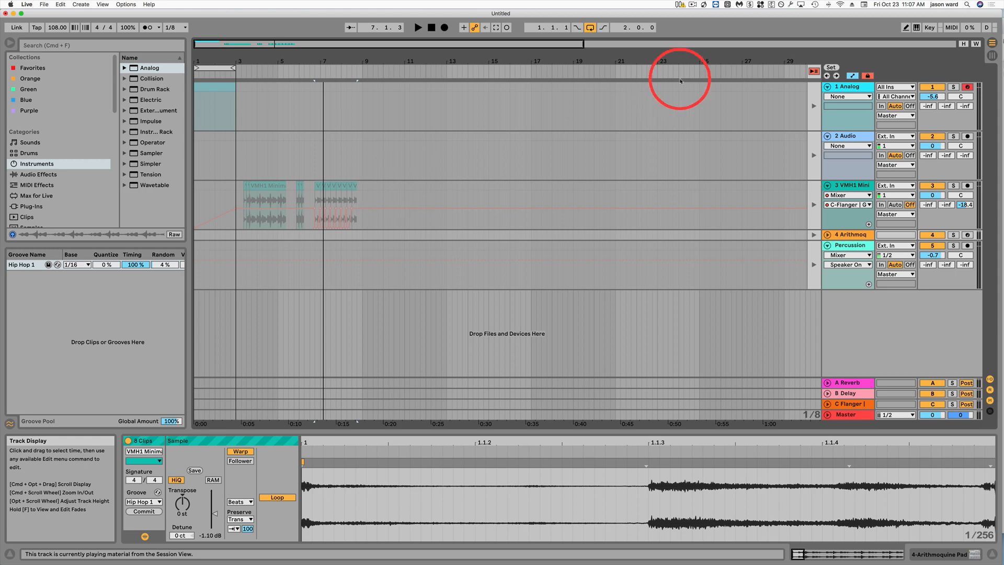
pyautogui.click(813, 71)
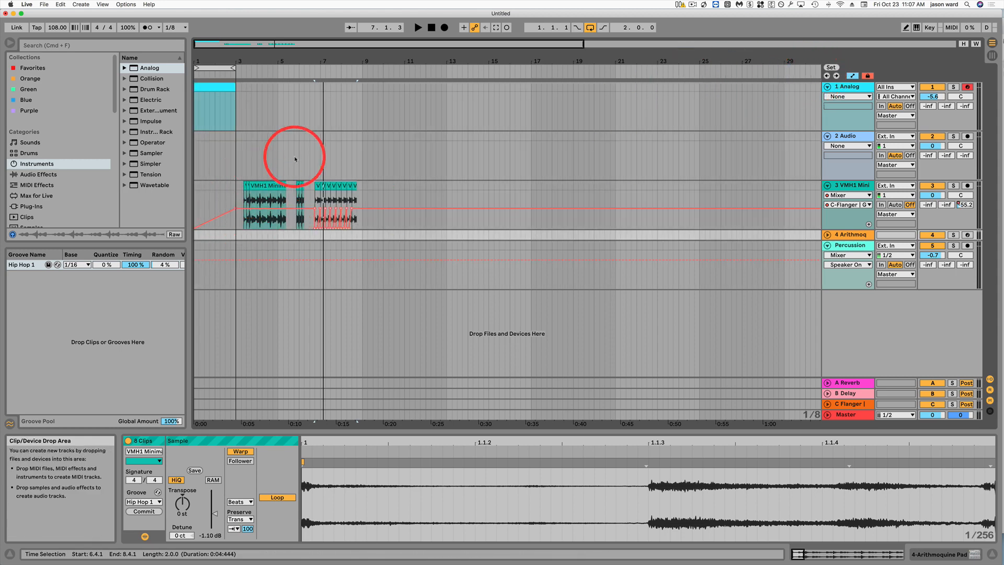
# Delete the clip in the first Session View slot of the 1 Analog track and return to Arrangement View.
pyautogui.press('Tab')
pyautogui.click(222, 56)
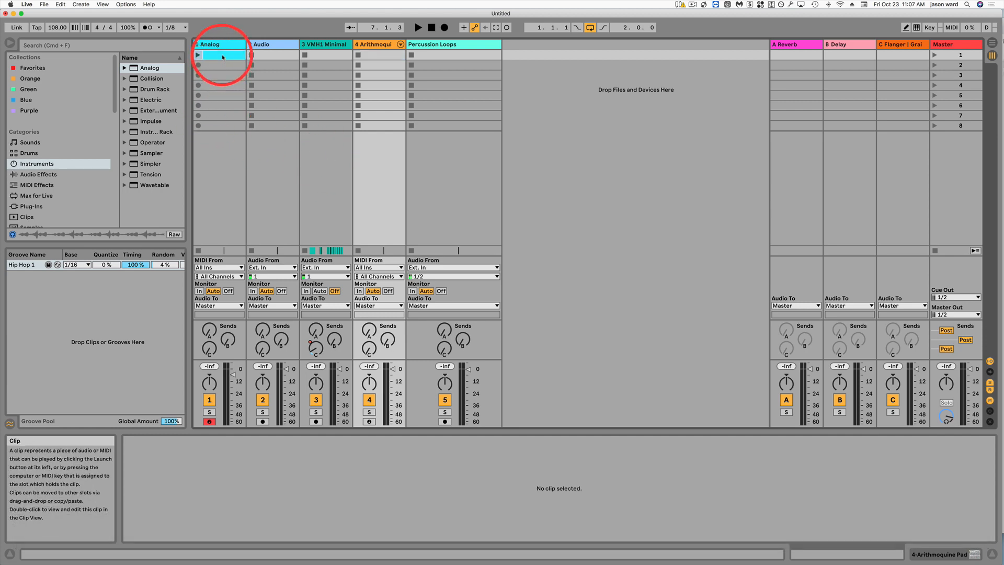
pyautogui.press('BackSpace')
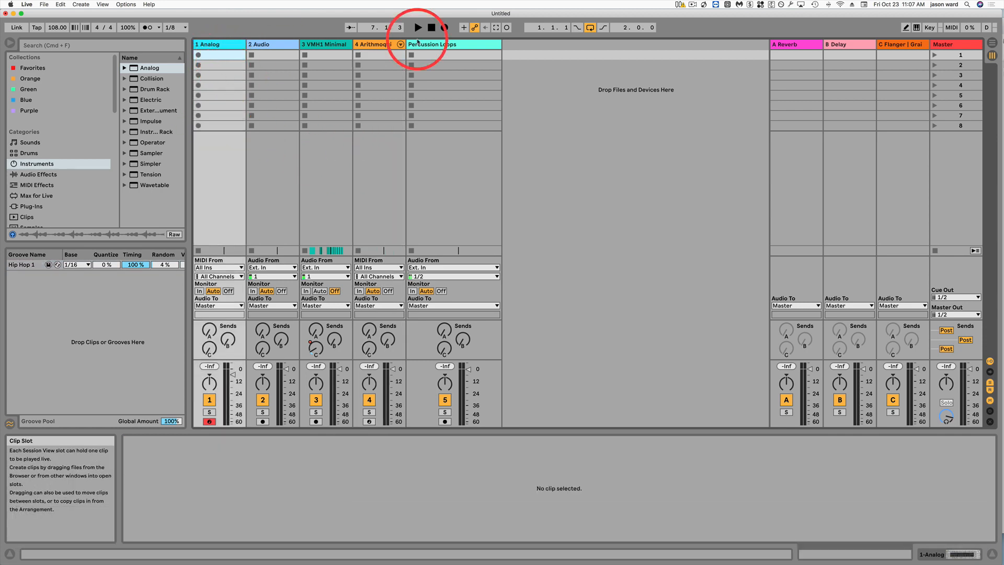
pyautogui.press('Tab')
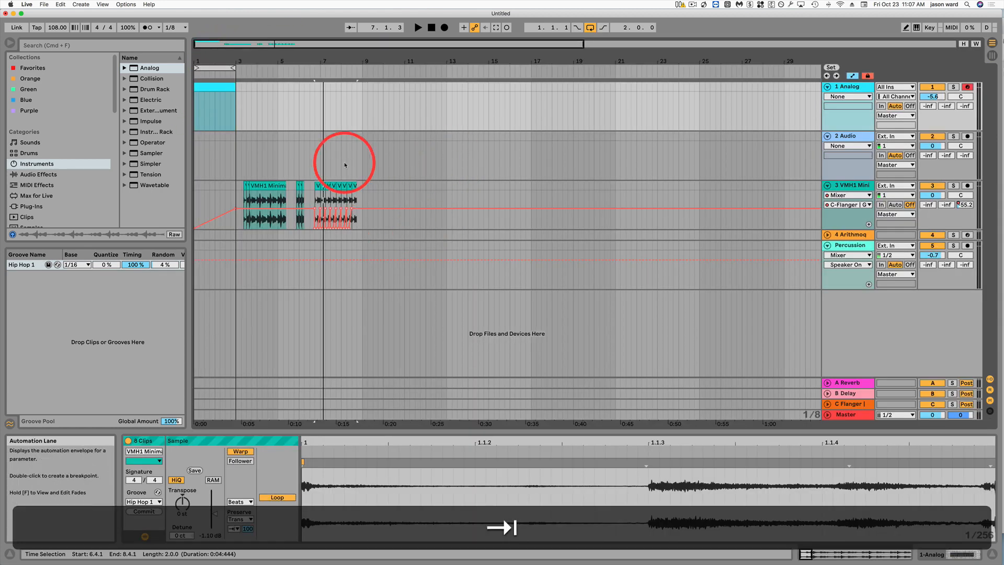
# Select the arrangement's loop range from 1.1.1 to 3.1.1, then switch to Session View and back to Arrangement View.
pyautogui.click(216, 67)
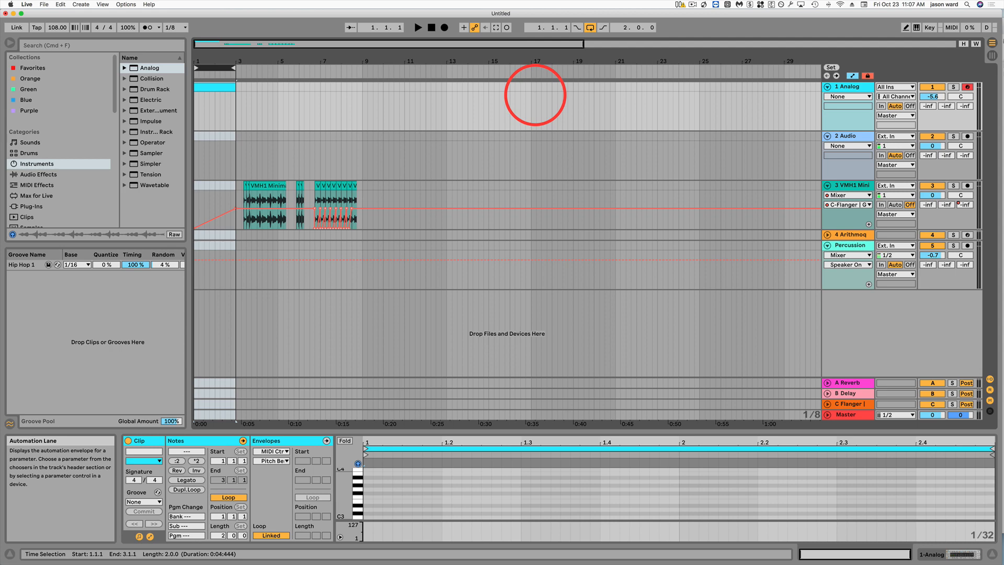
pyautogui.press('Tab')
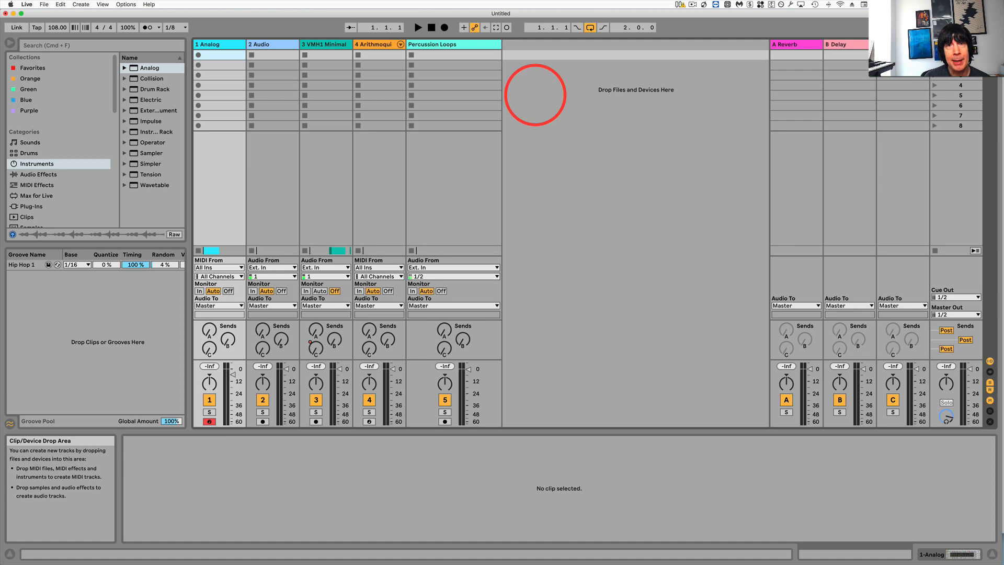
pyautogui.press('Tab')
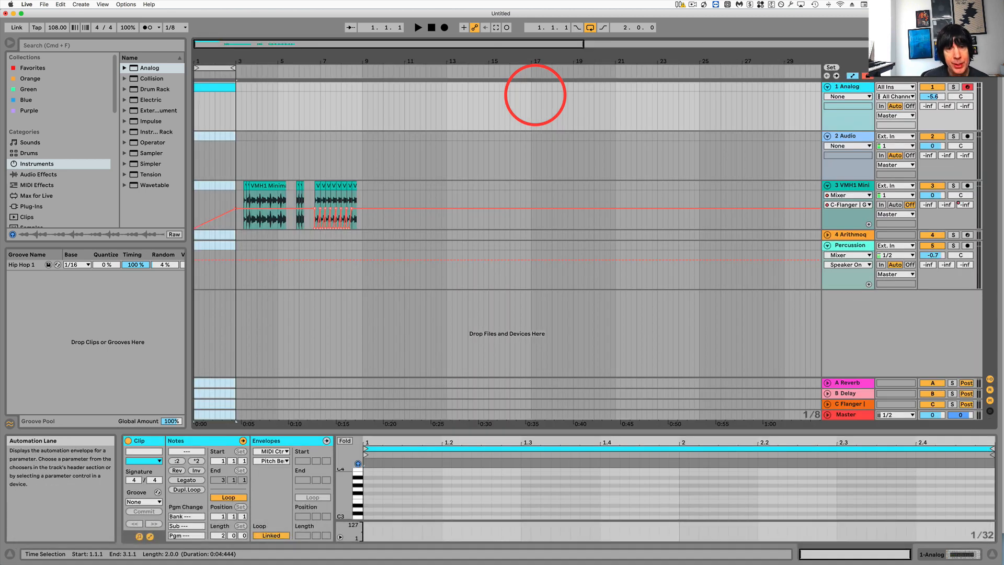